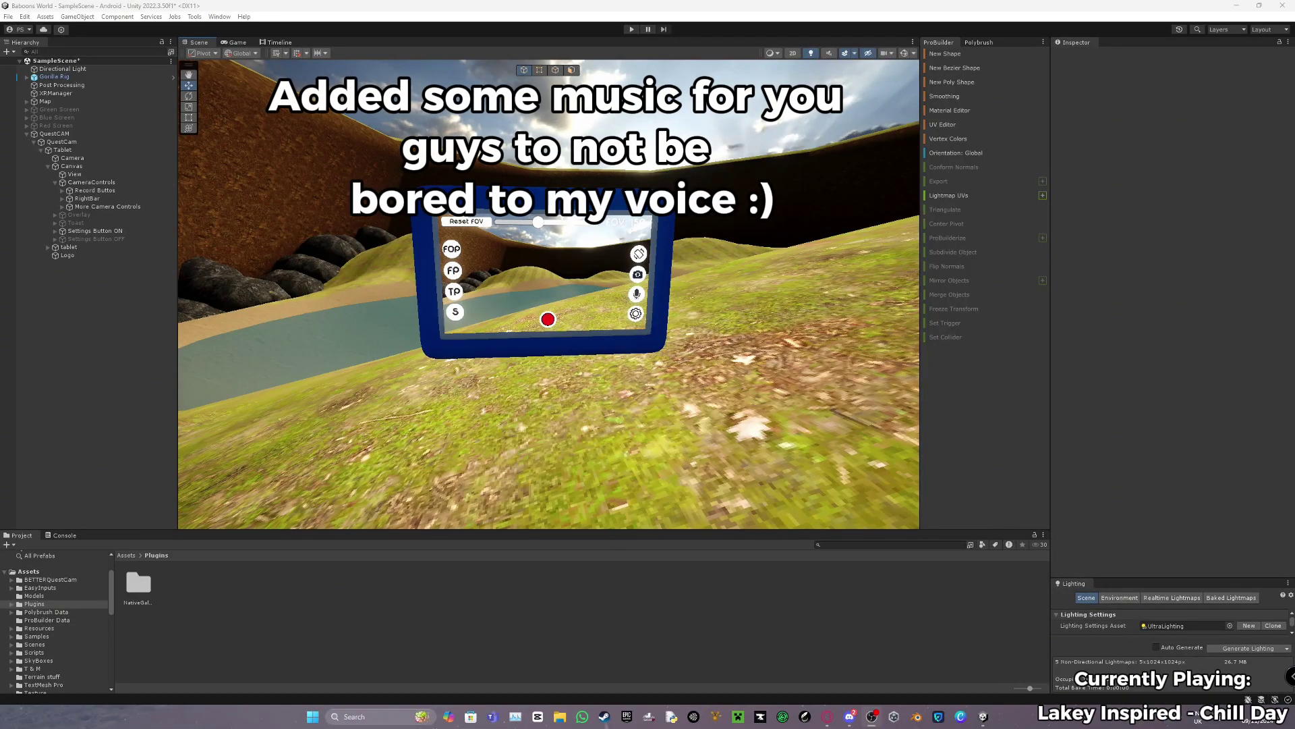
Examine the QuestCam tablet in the scene, including its FOV slider, camera mode buttons, recording button and settings controls.
right_click_drag(587, 266, 525, 379)
scroll(525, 379, "up", 3)
scroll(524, 379, "down", 4)
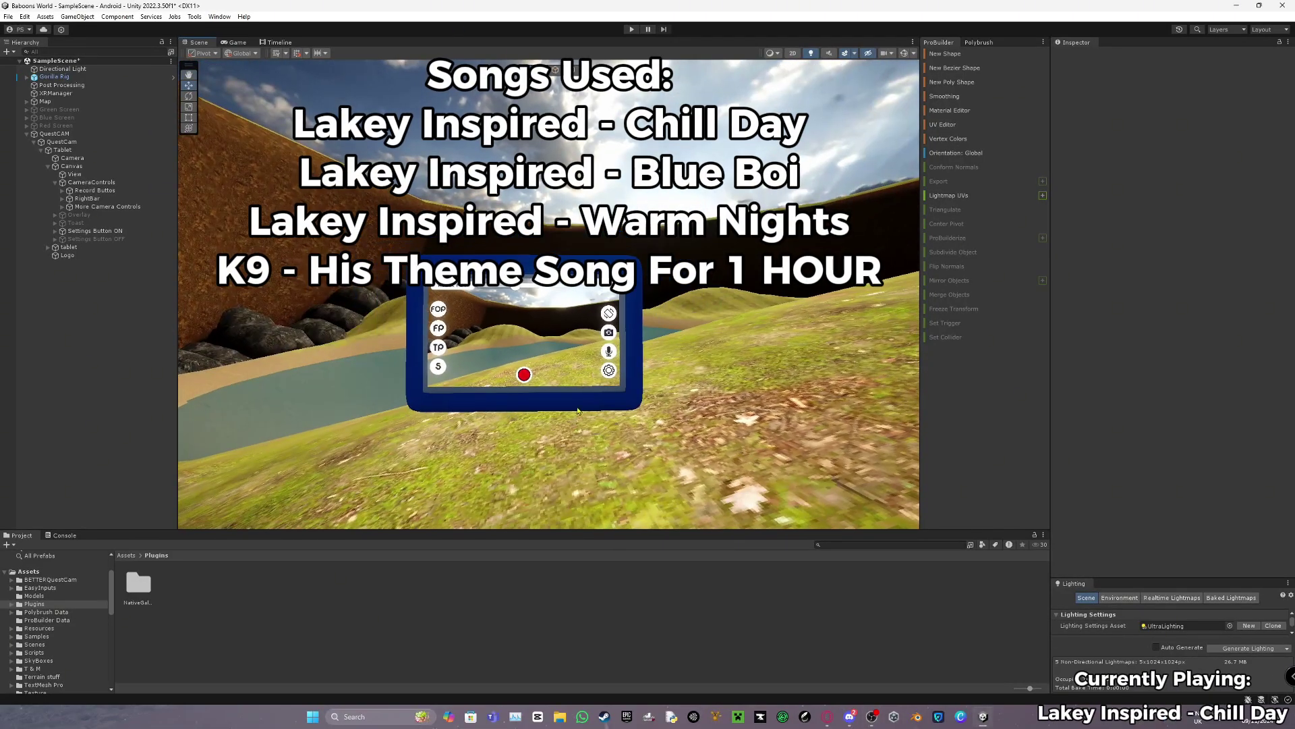
scroll(524, 378, "up", 4)
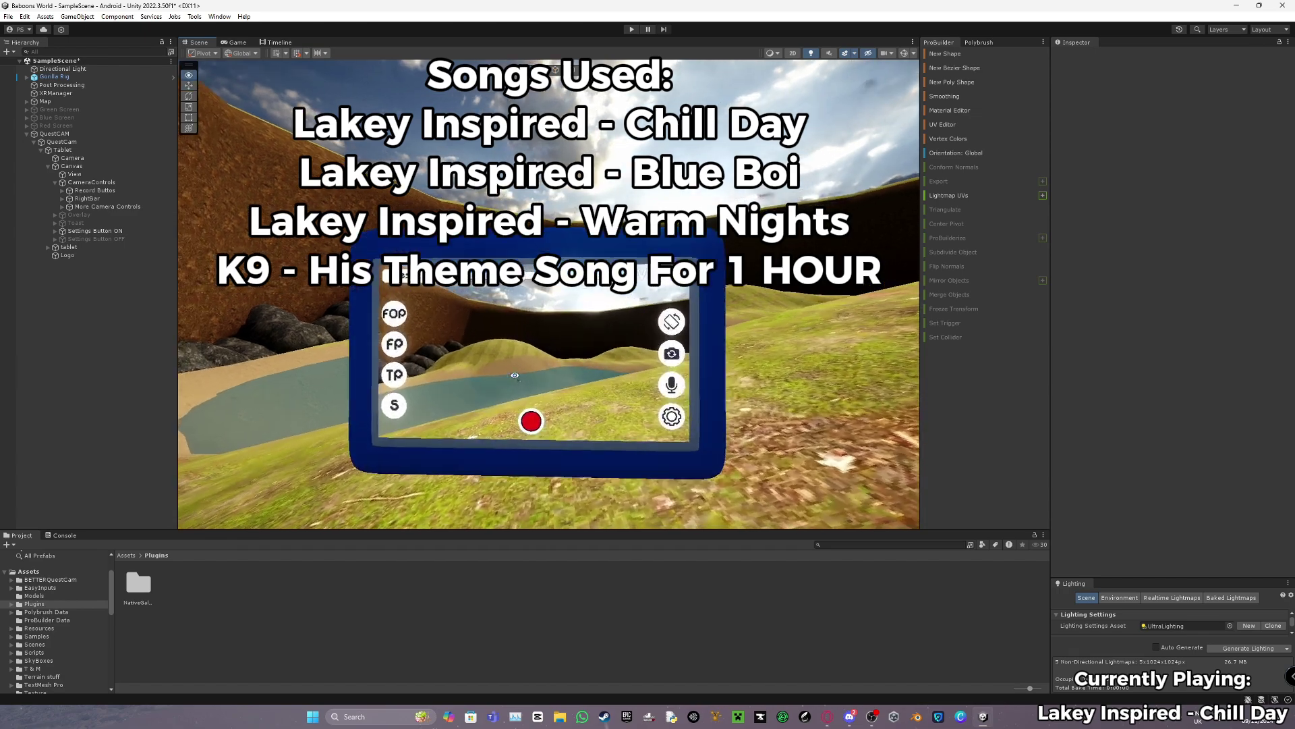
right_click_drag(523, 378, 450, 395)
scroll(439, 425, "down", 3)
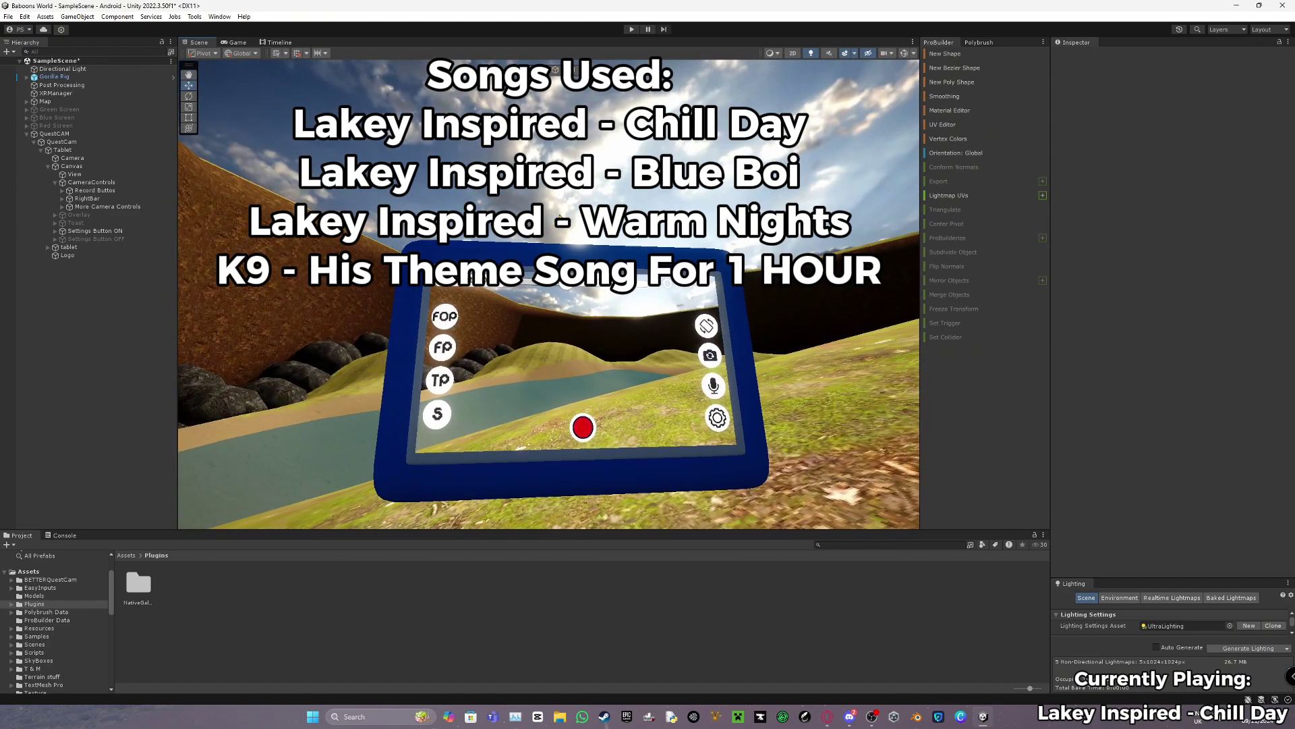
key("w")
right_click_drag(586, 275, 587, 283)
right_click_drag(678, 286, 528, 296)
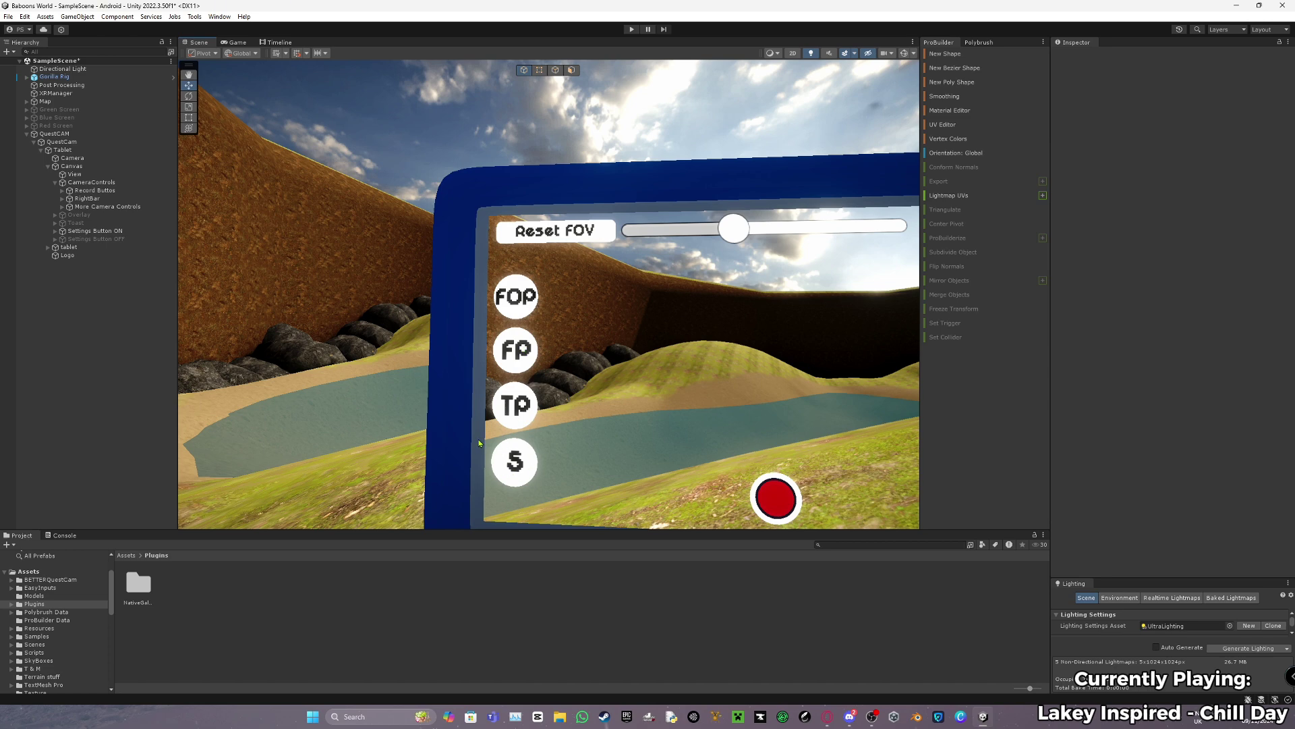
right_click_drag(488, 288, 403, 389)
key("w")
key("s")
key("d")
key("s")
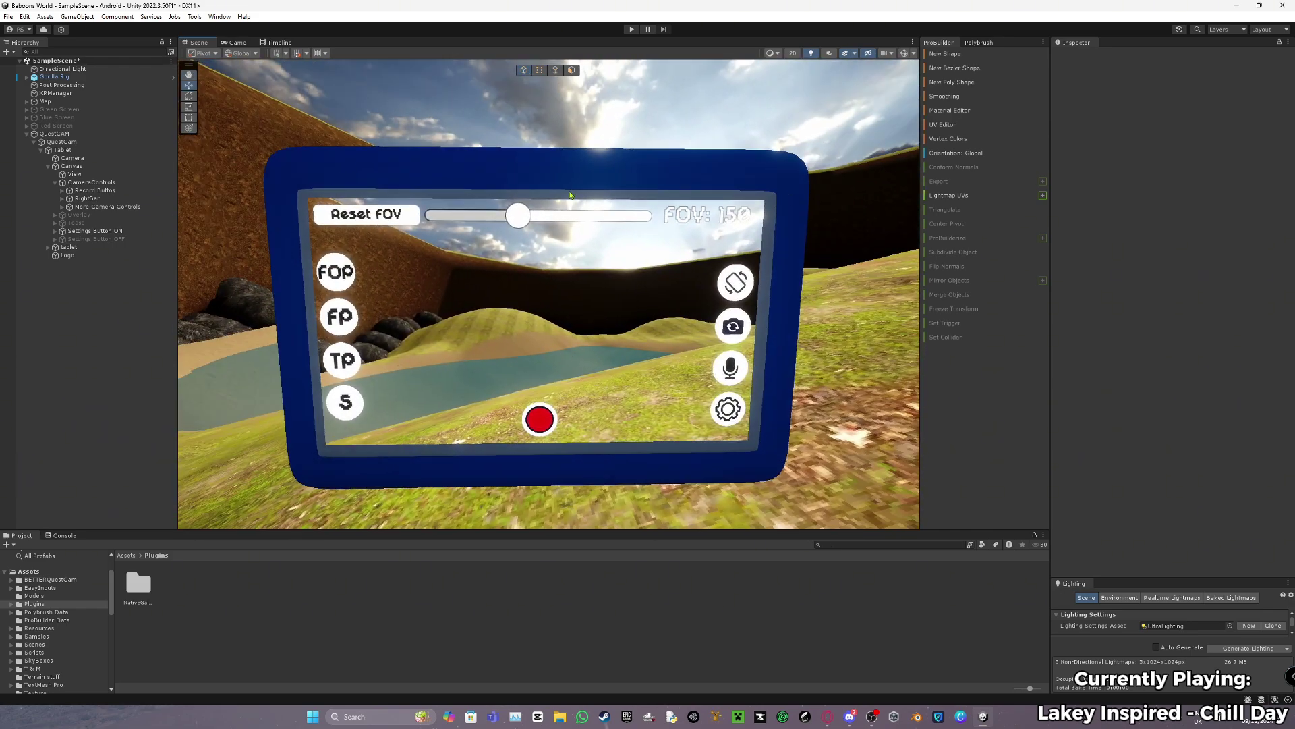
right_click_drag(652, 244, 674, 260)
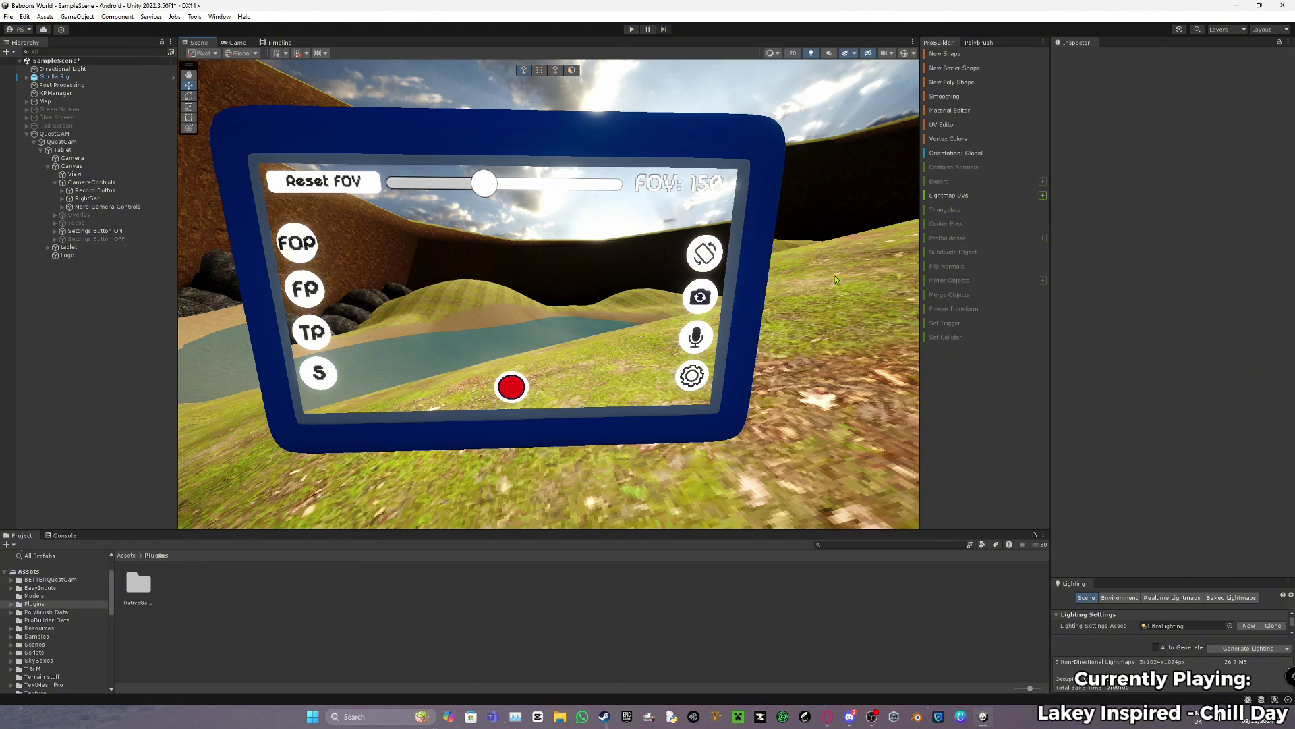
right_click_drag(512, 339, 519, 341)
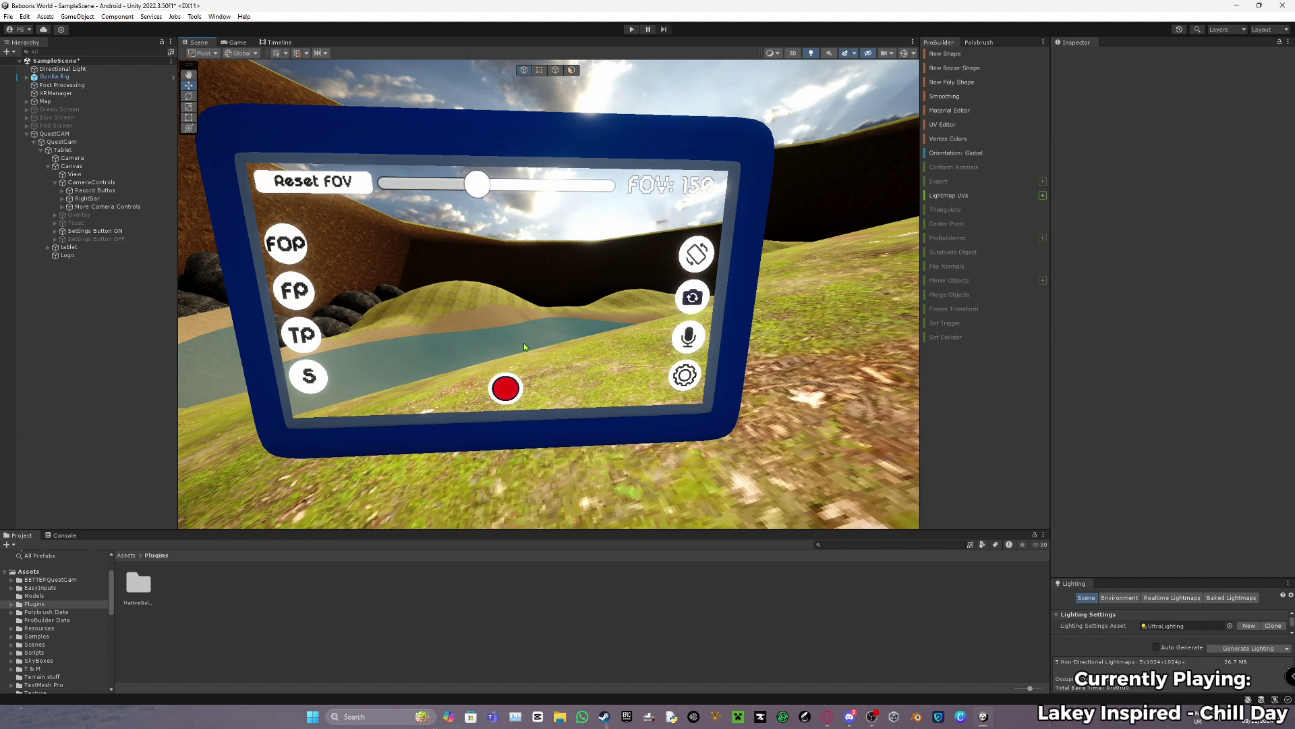
key("s")
right_click_drag(524, 342, 564, 356)
key("w")
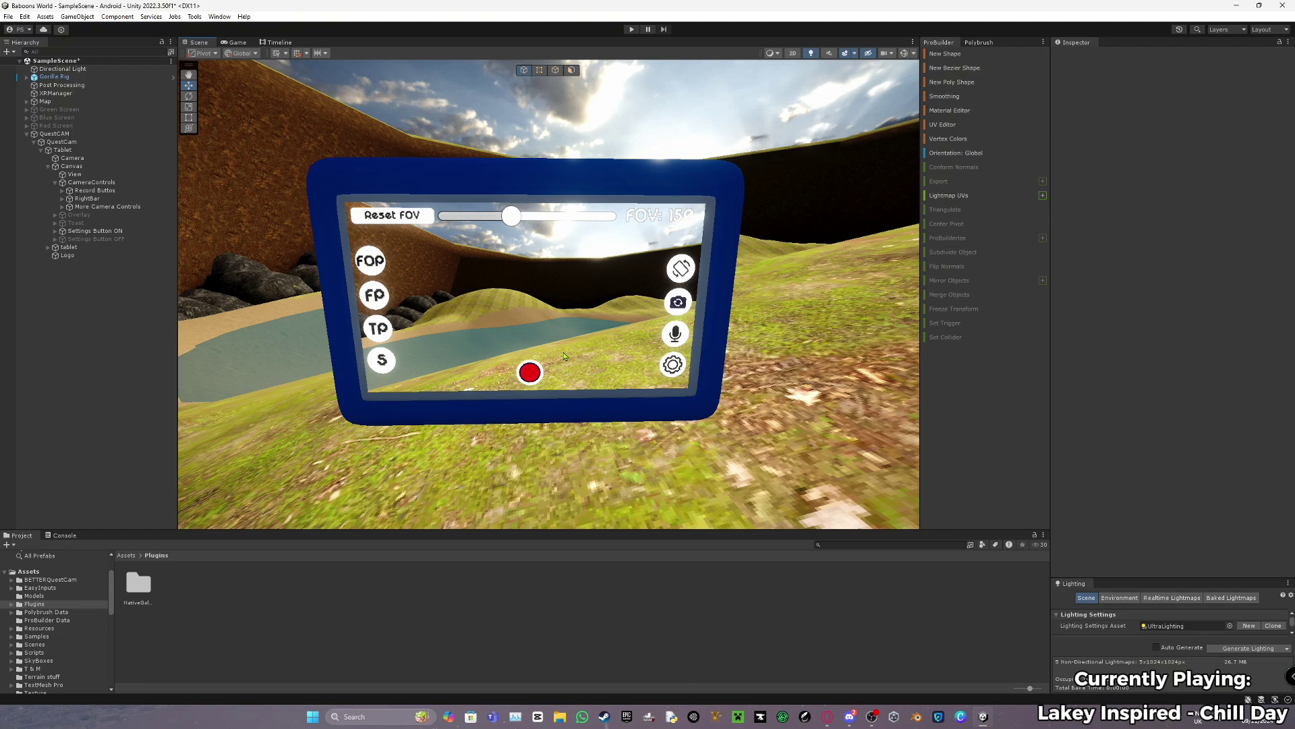
right_click_drag(564, 353, 555, 343)
key("s")
key("w")
key("s")
scroll(558, 344, "down", 1)
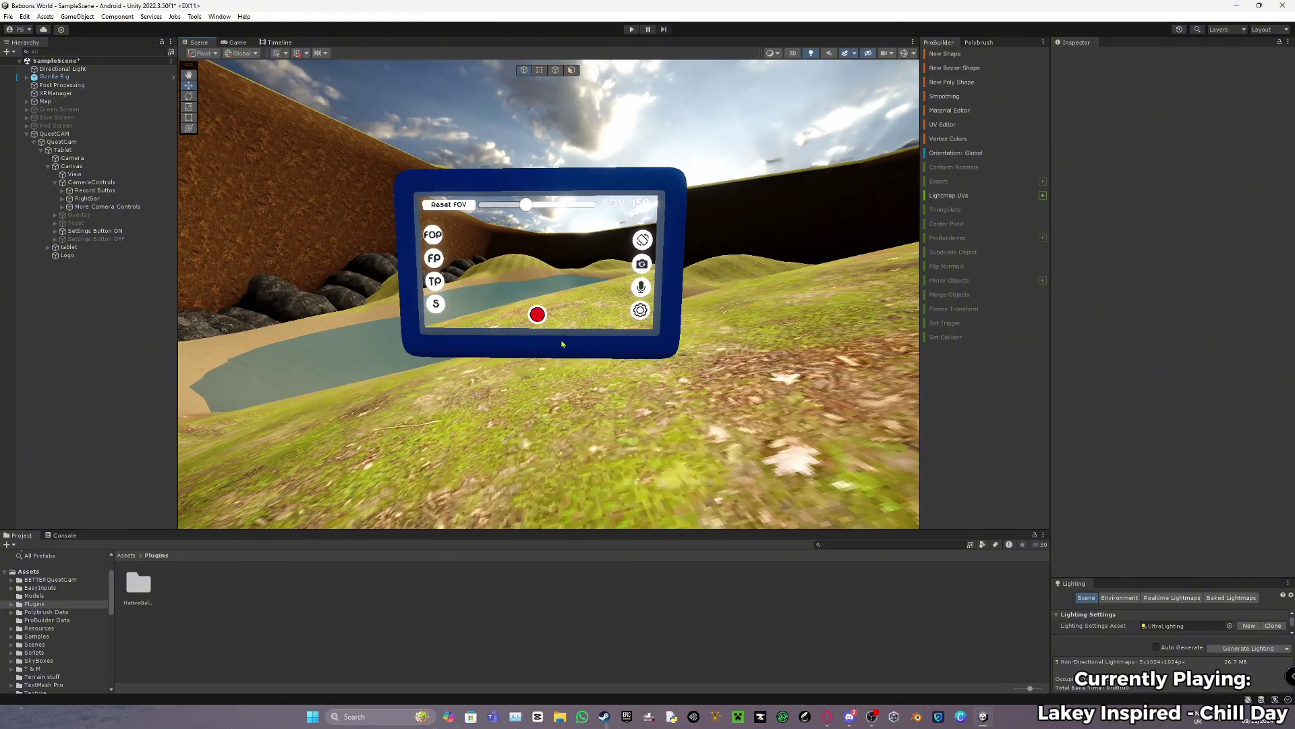
Switch to Discord and look through the script list in The Coding Hub's quick-script-finding channel.
left_click(849, 717)
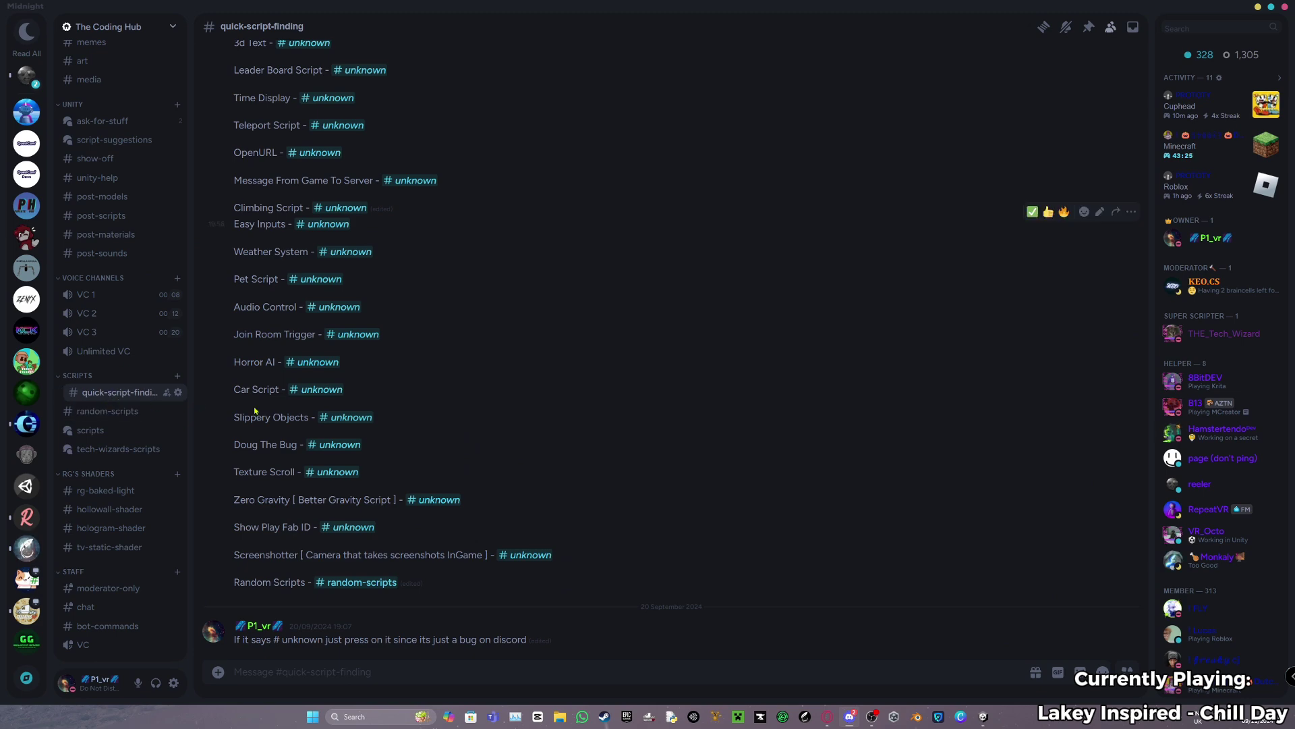
scroll(422, 465, "up", 4)
scroll(418, 263, "up", 3)
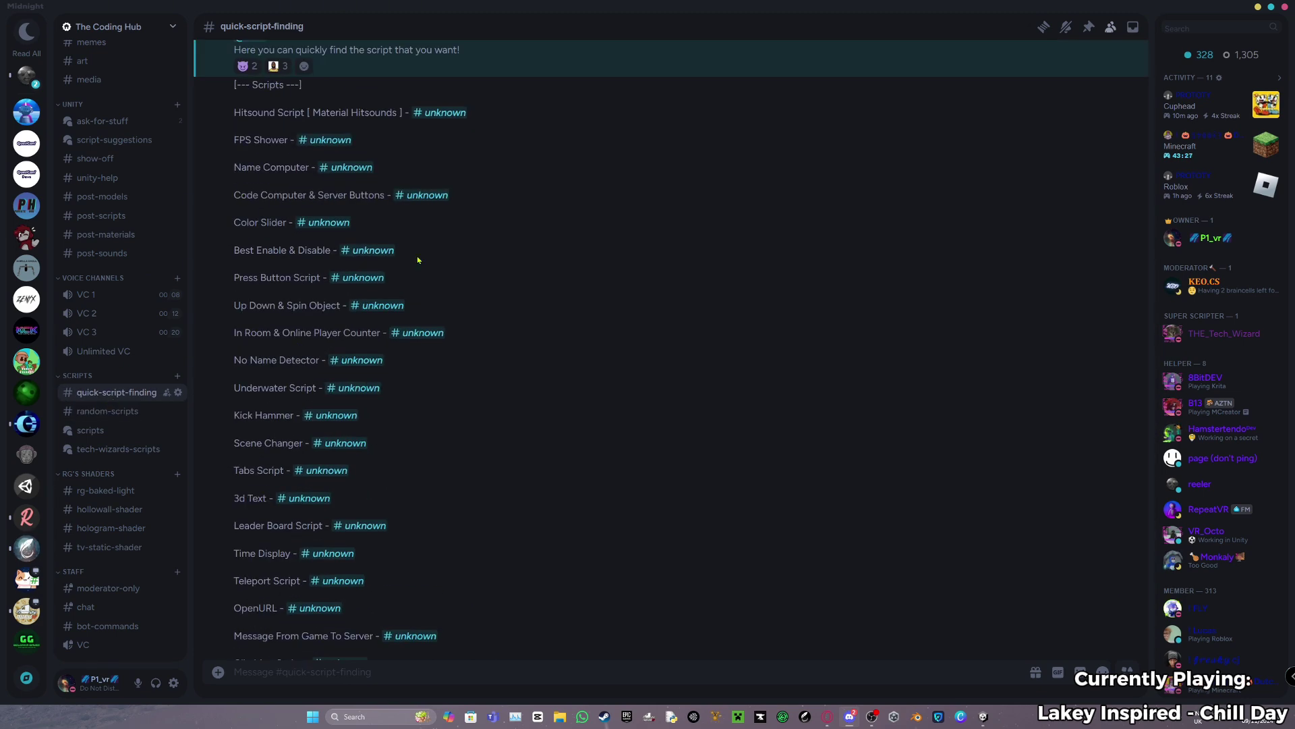
scroll(259, 255, "down", 3)
scroll(260, 255, "down", 4)
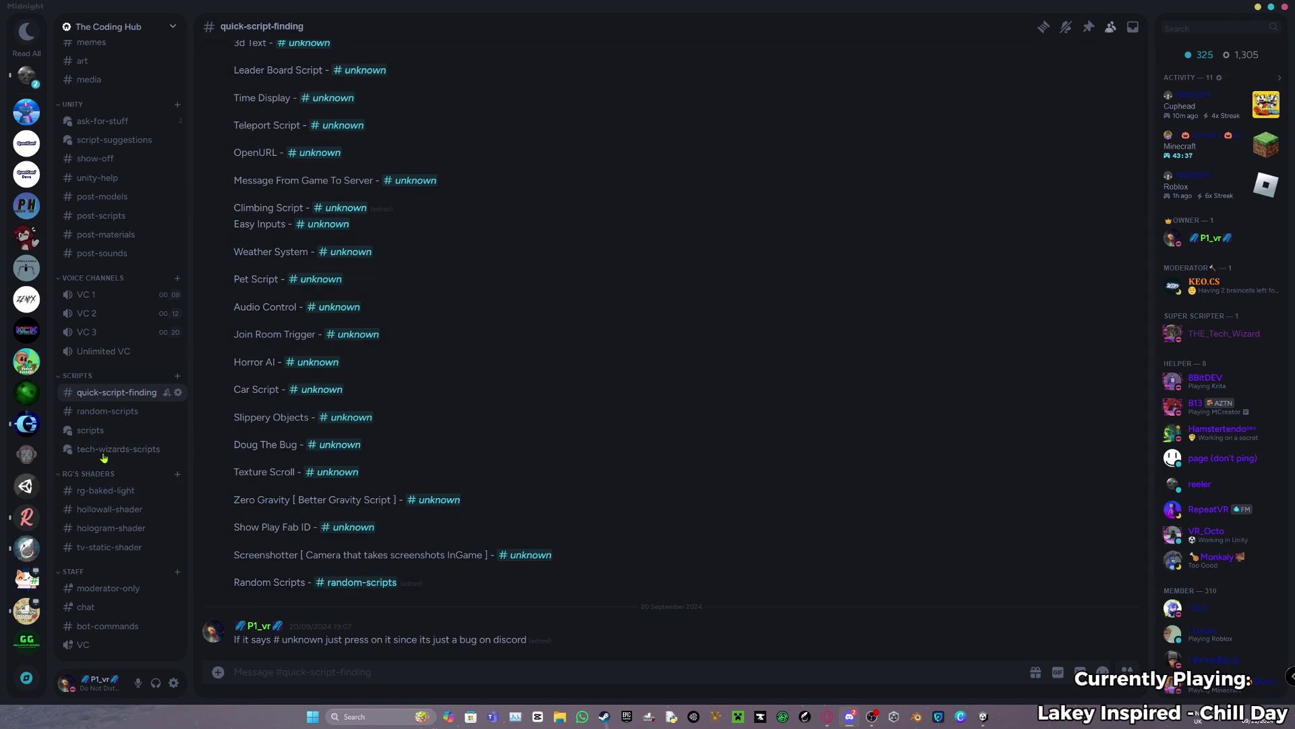
View the scripts forum, return to the quick-script-finding channel, and close Discord to get back to Unity.
left_click(77, 431)
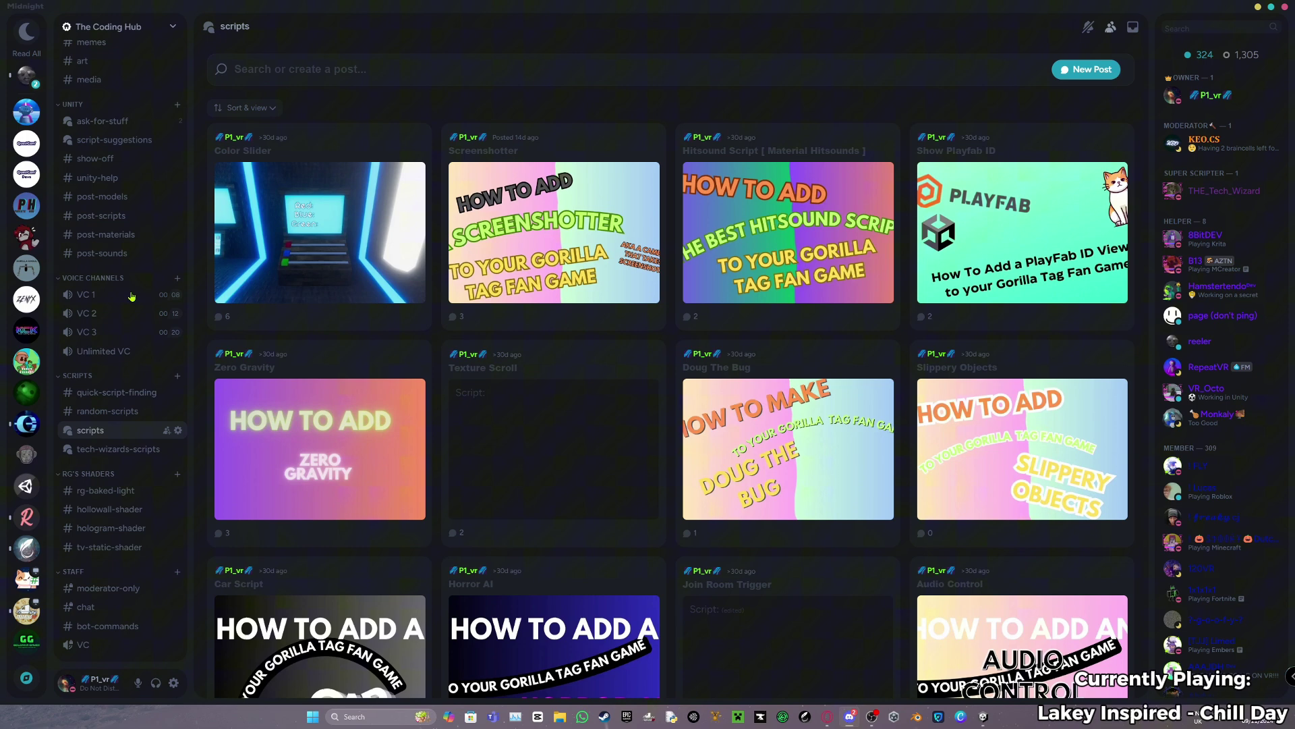
left_click(82, 395)
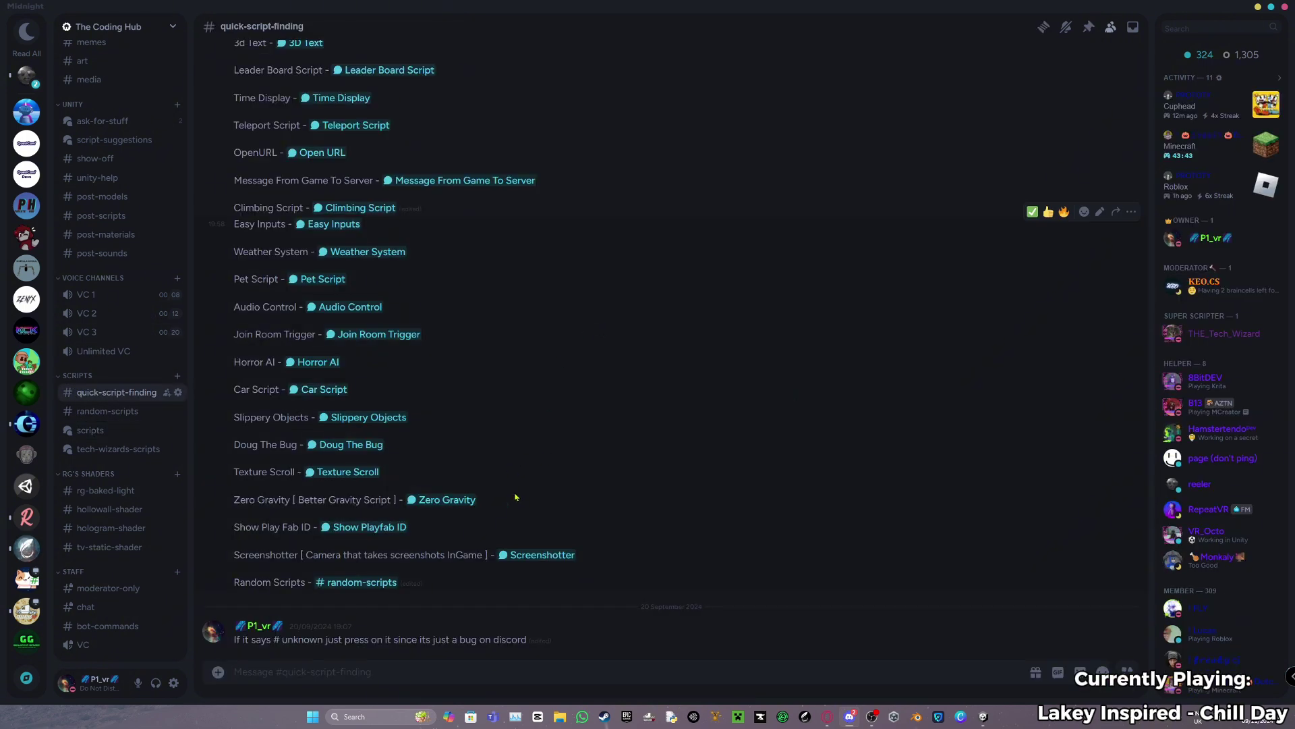
left_click(1201, 104)
left_click(1289, 6)
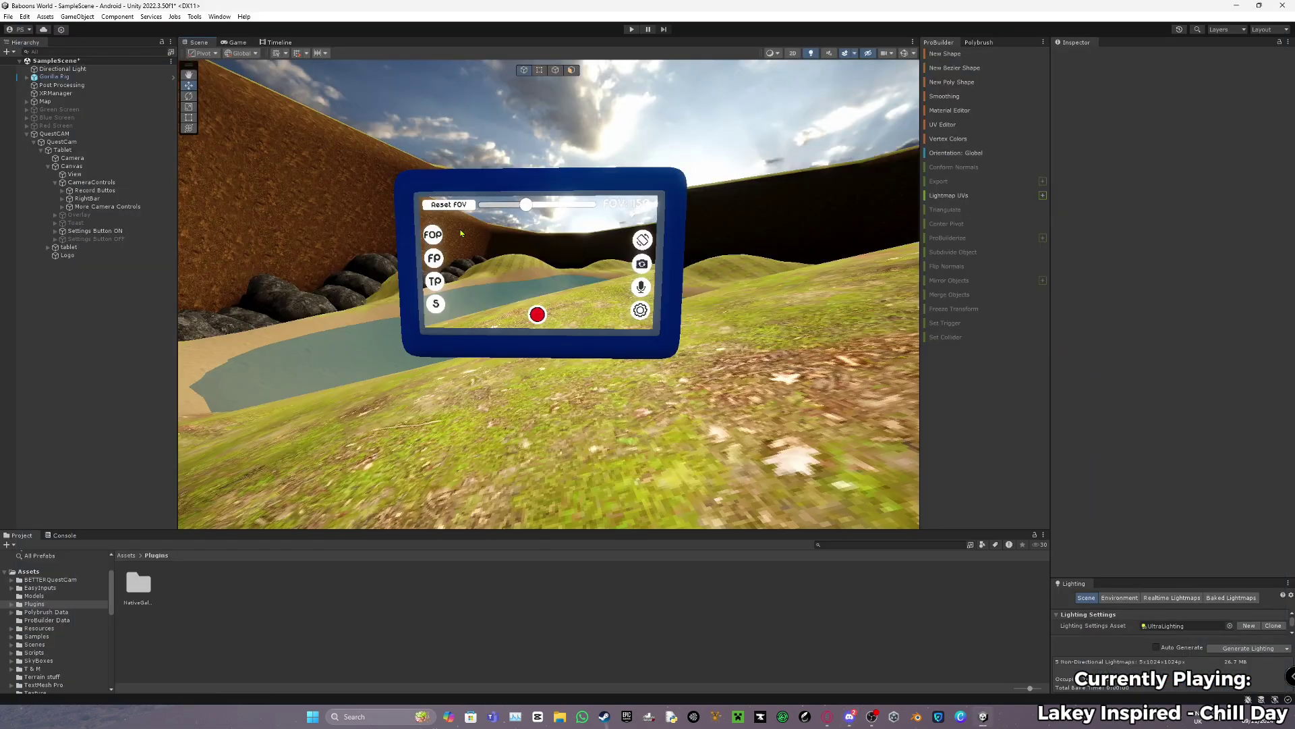
key("w")
right_click_drag(468, 229, 530, 339)
key("s")
key("w")
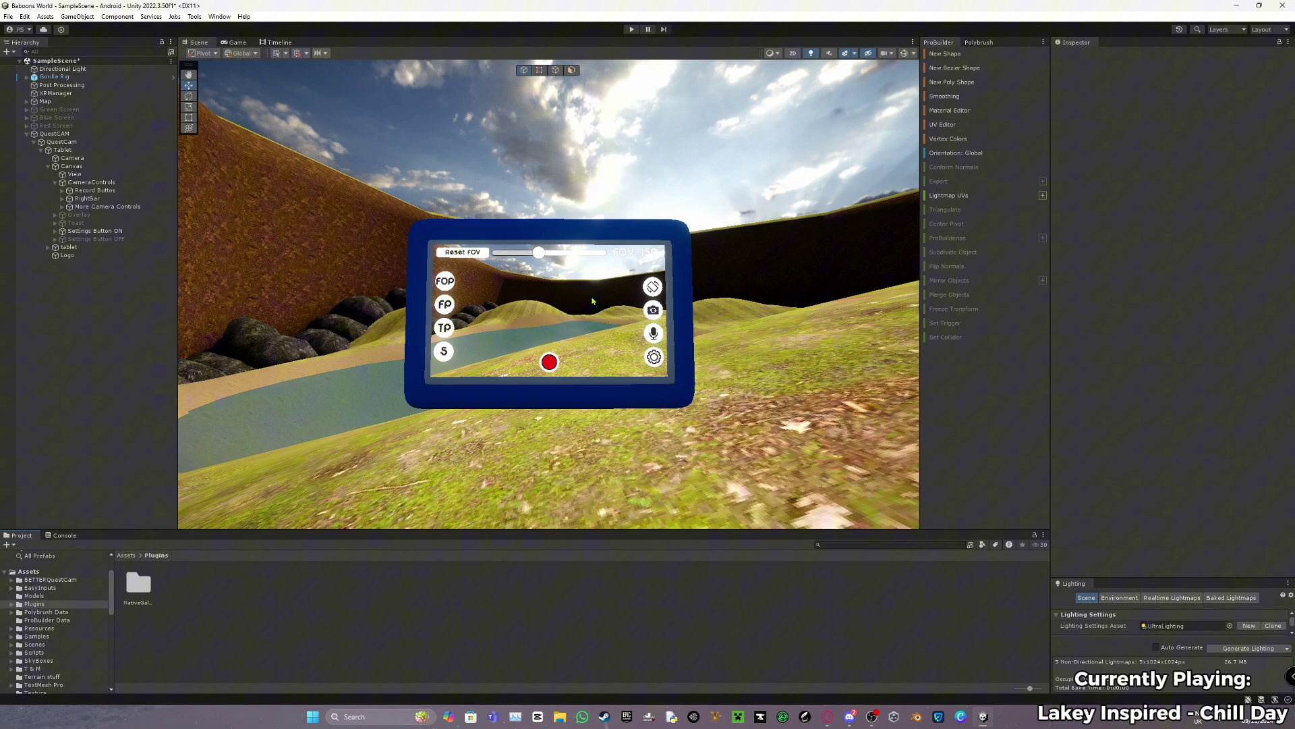
key("w")
right_click_drag(594, 301, 588, 310)
key("s")
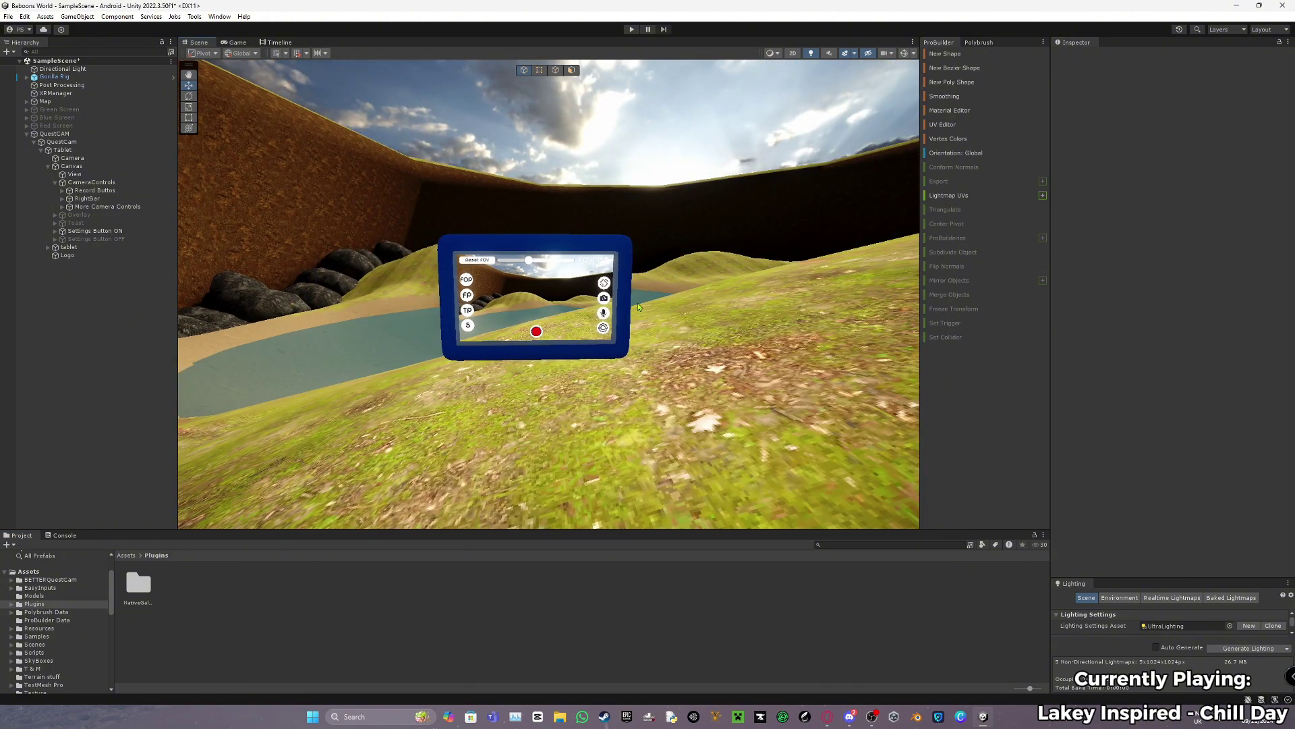
left_click(220, 16)
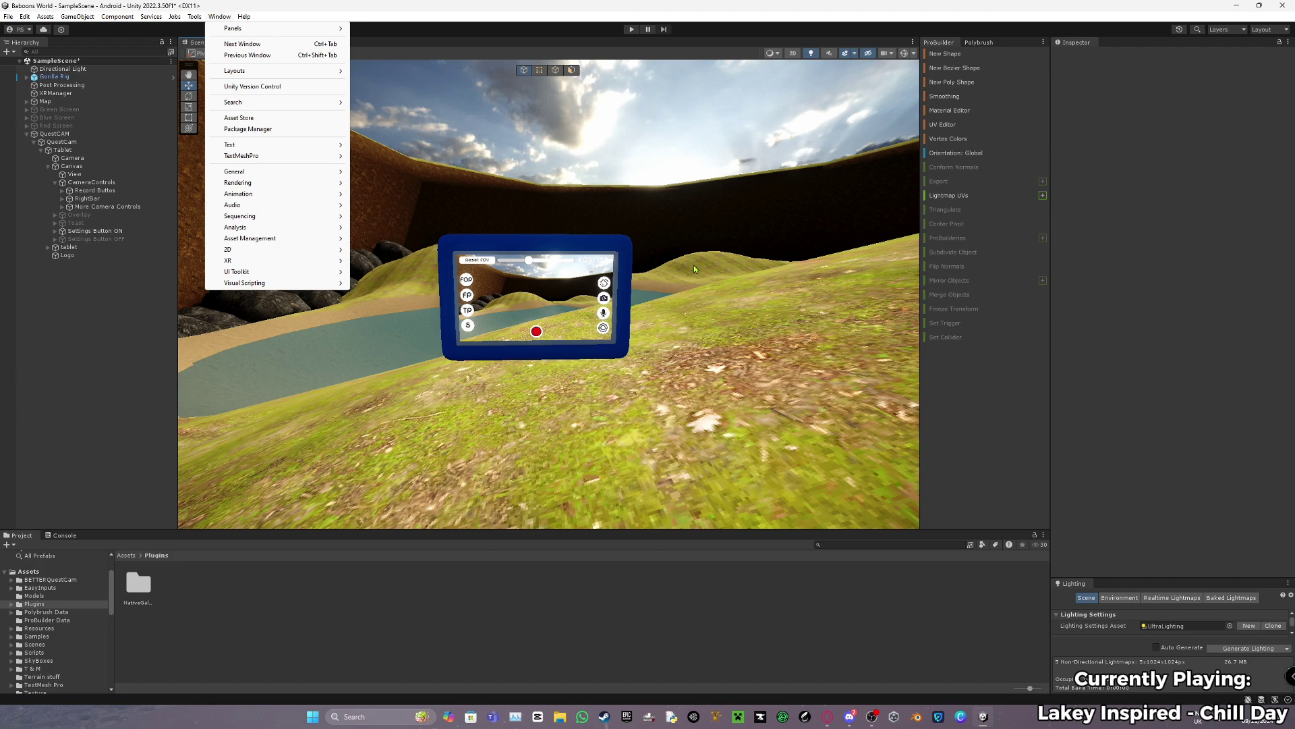
right_click_drag(693, 269, 680, 277)
scroll(613, 298, "up", 5)
scroll(534, 396, "down", 3)
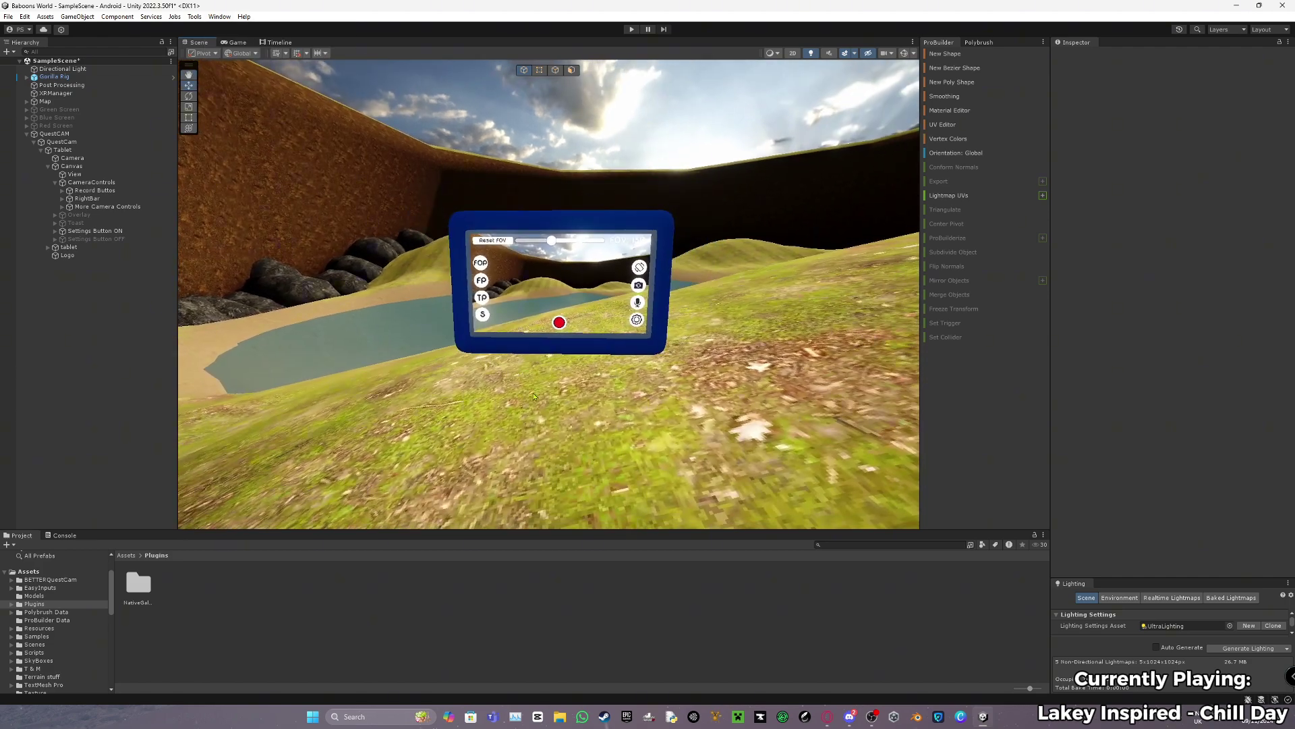
View the contents of the NativeGallery folder inside Plugins, and collapse Plugins in the project folder tree.
left_click(143, 582)
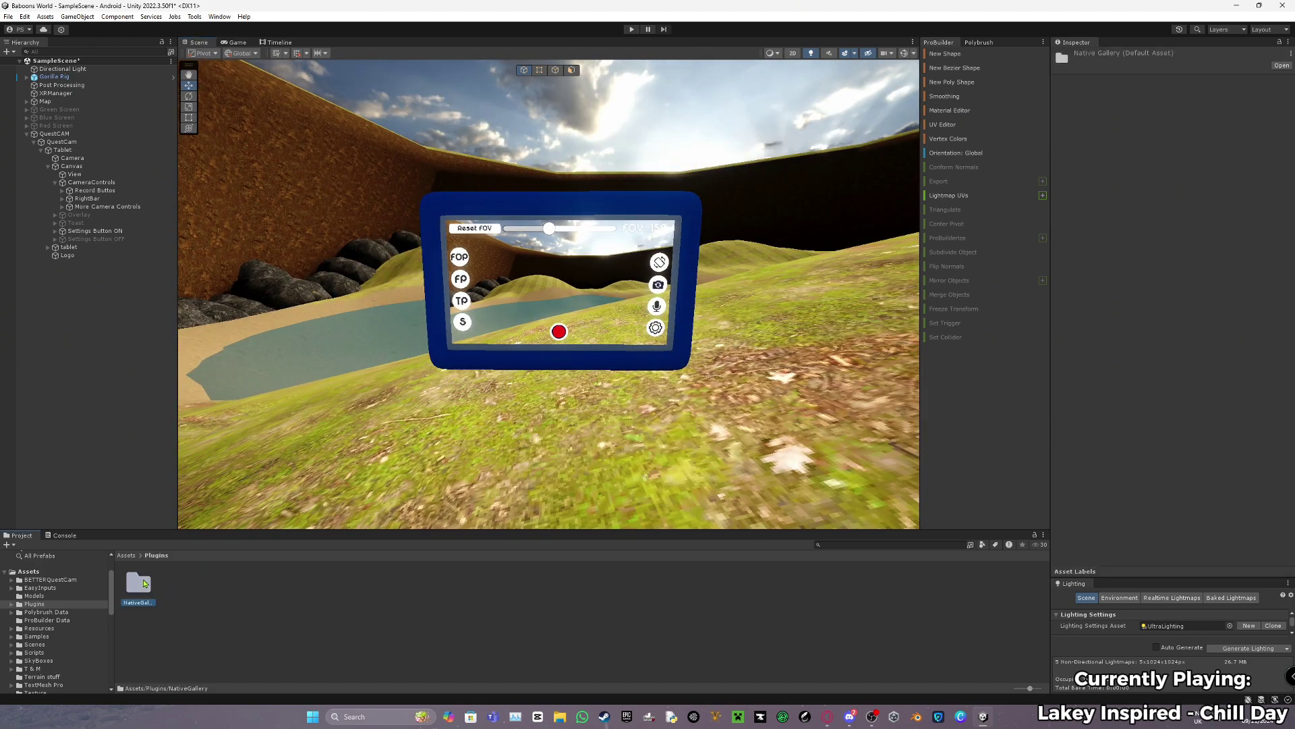
double_click(144, 583)
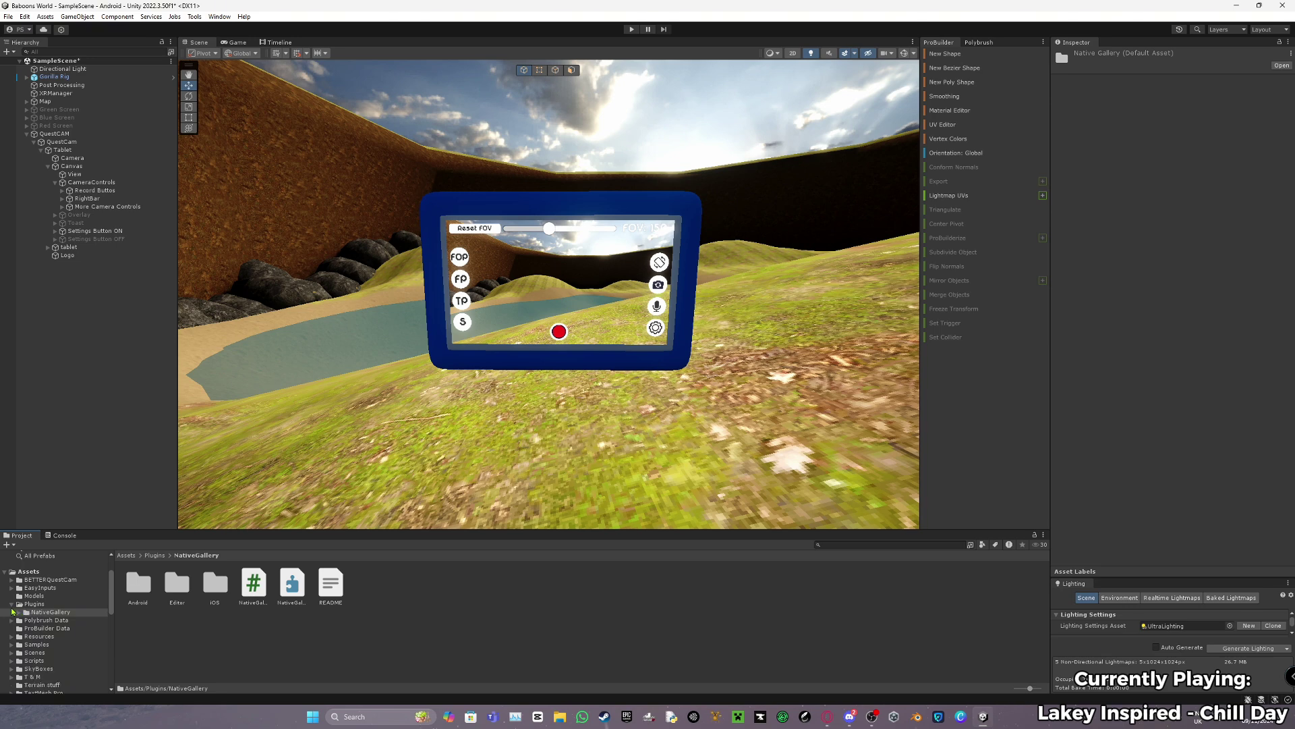
left_click(12, 606)
scroll(503, 327, "down", 3)
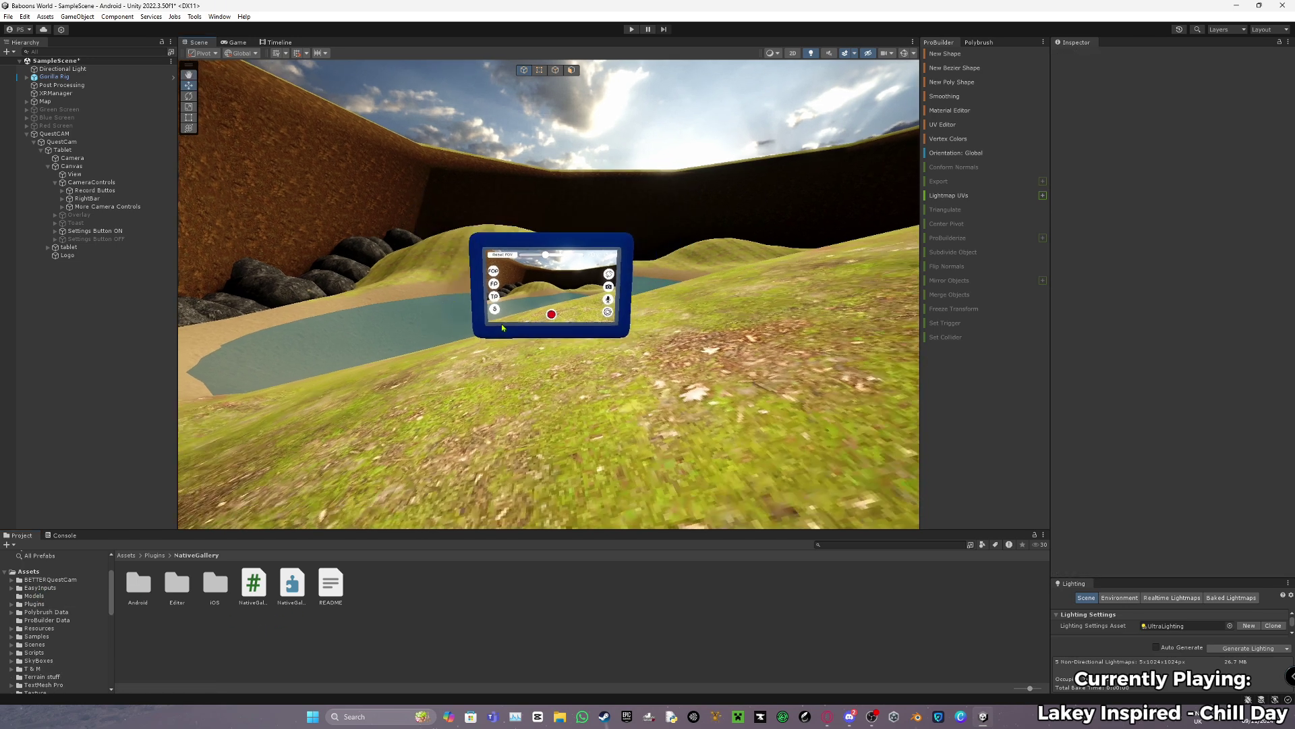
Return to the root Assets folder and collapse the QuestCAM object in the scene hierarchy.
left_click(28, 571)
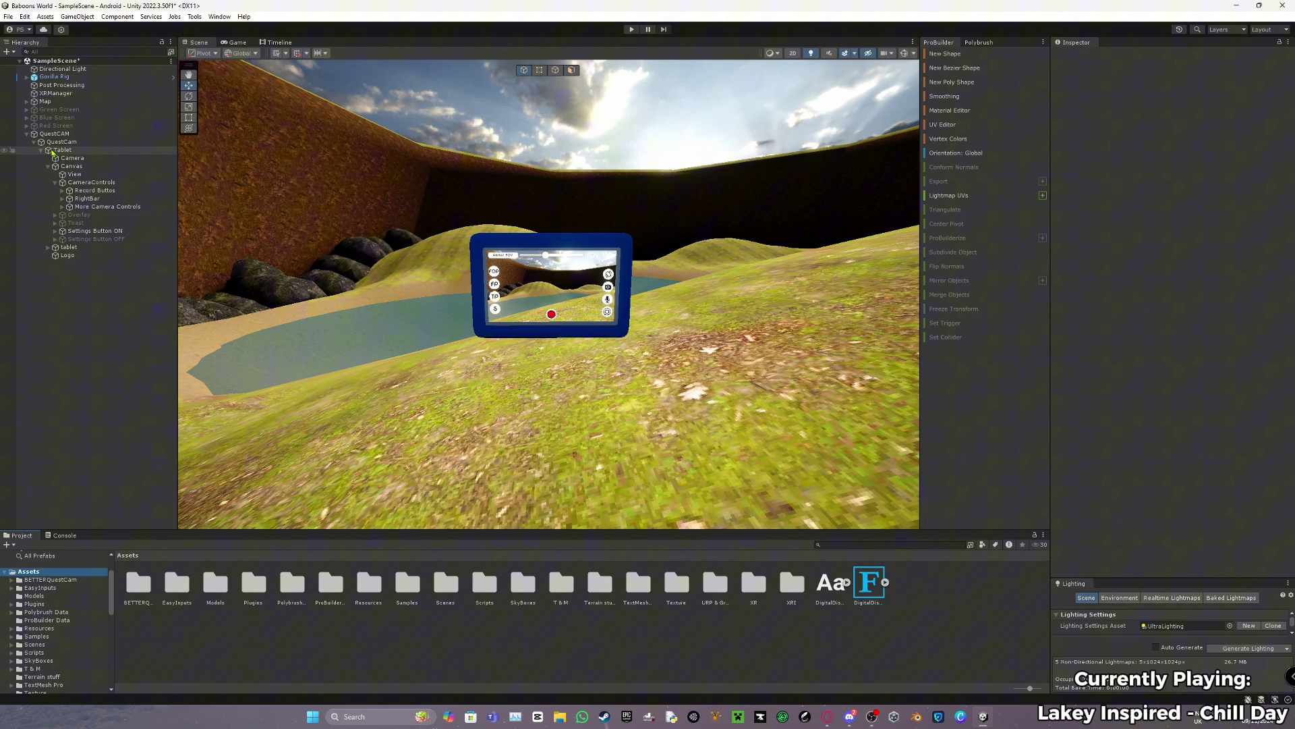
left_click(26, 134)
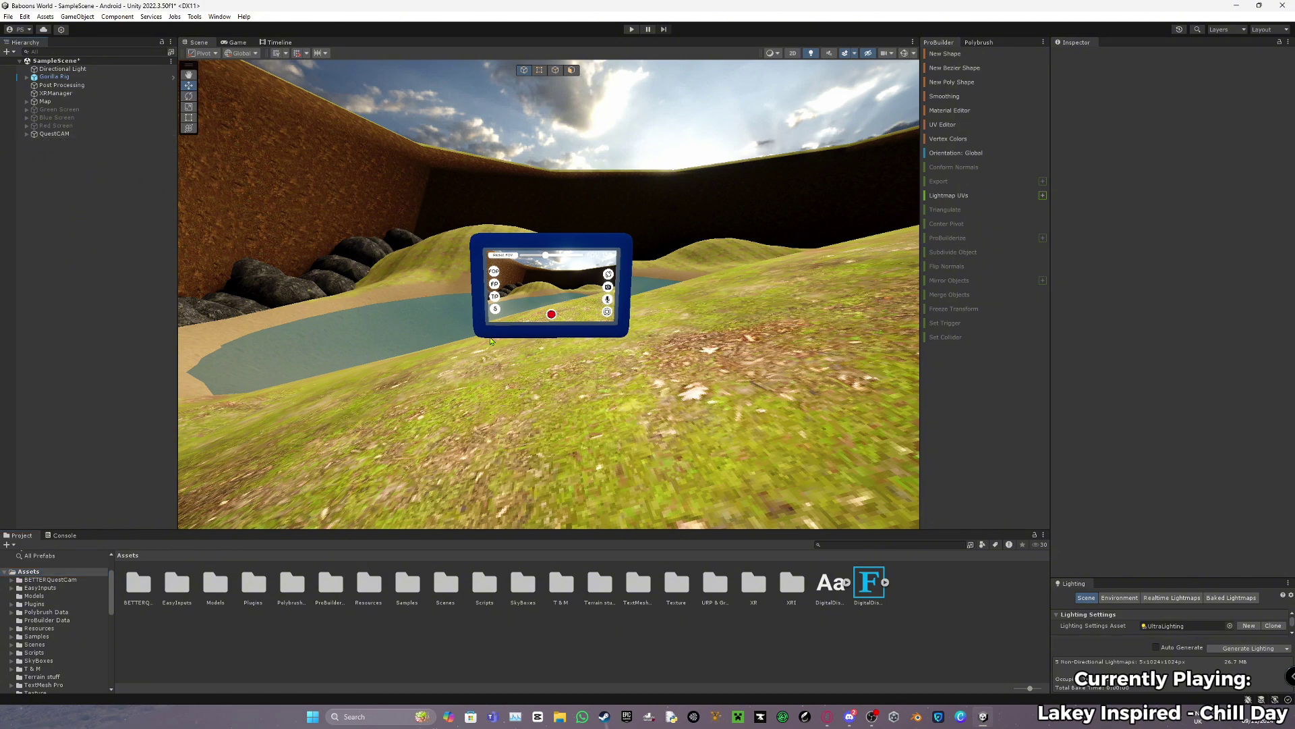
key("w")
right_click_drag(632, 353, 637, 350)
key("s")
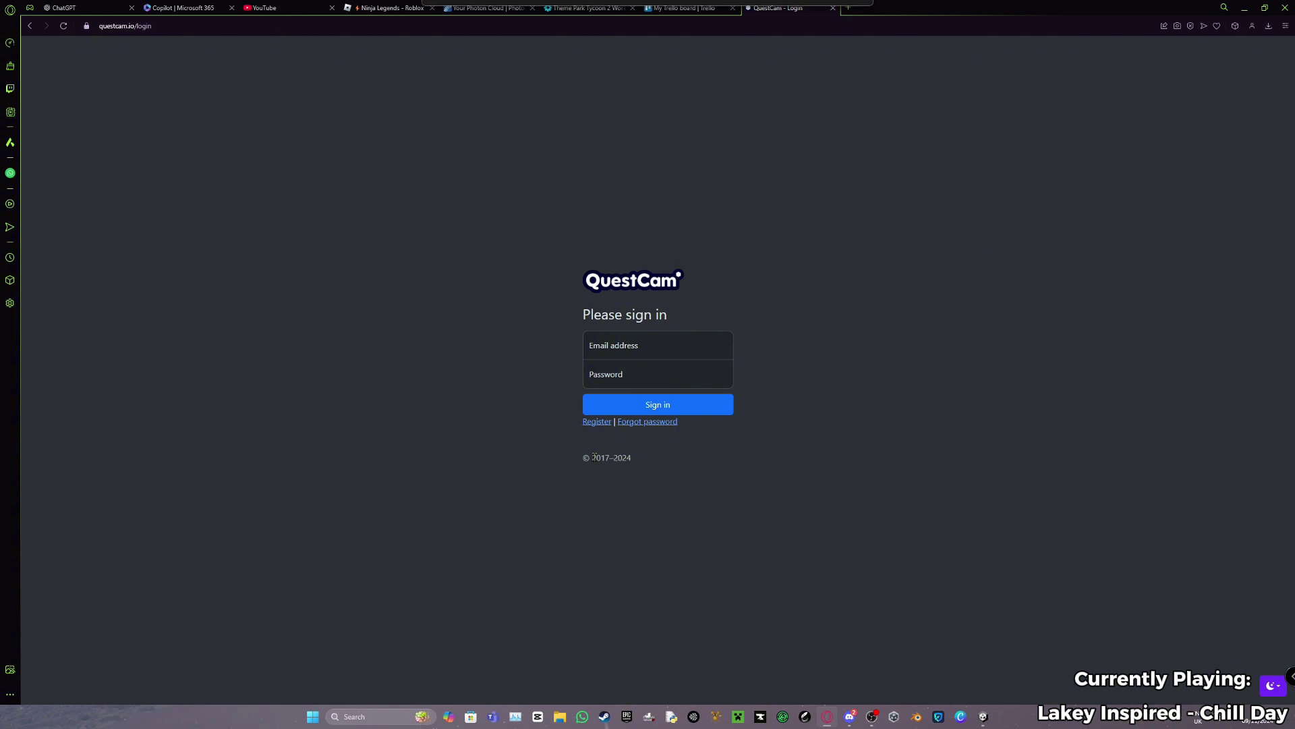
Open the account registration page on questcam.io, and open the new project form from the developer dashboard.
left_click(595, 422)
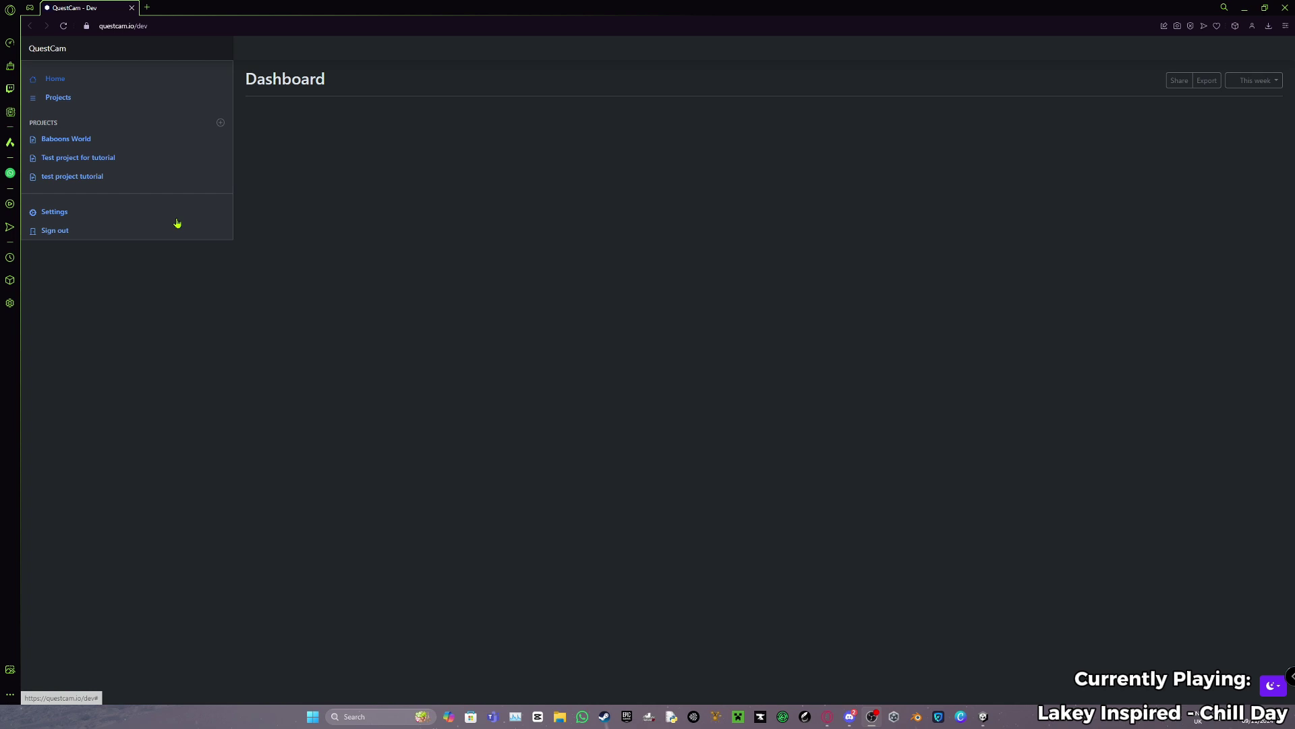
left_click(221, 122)
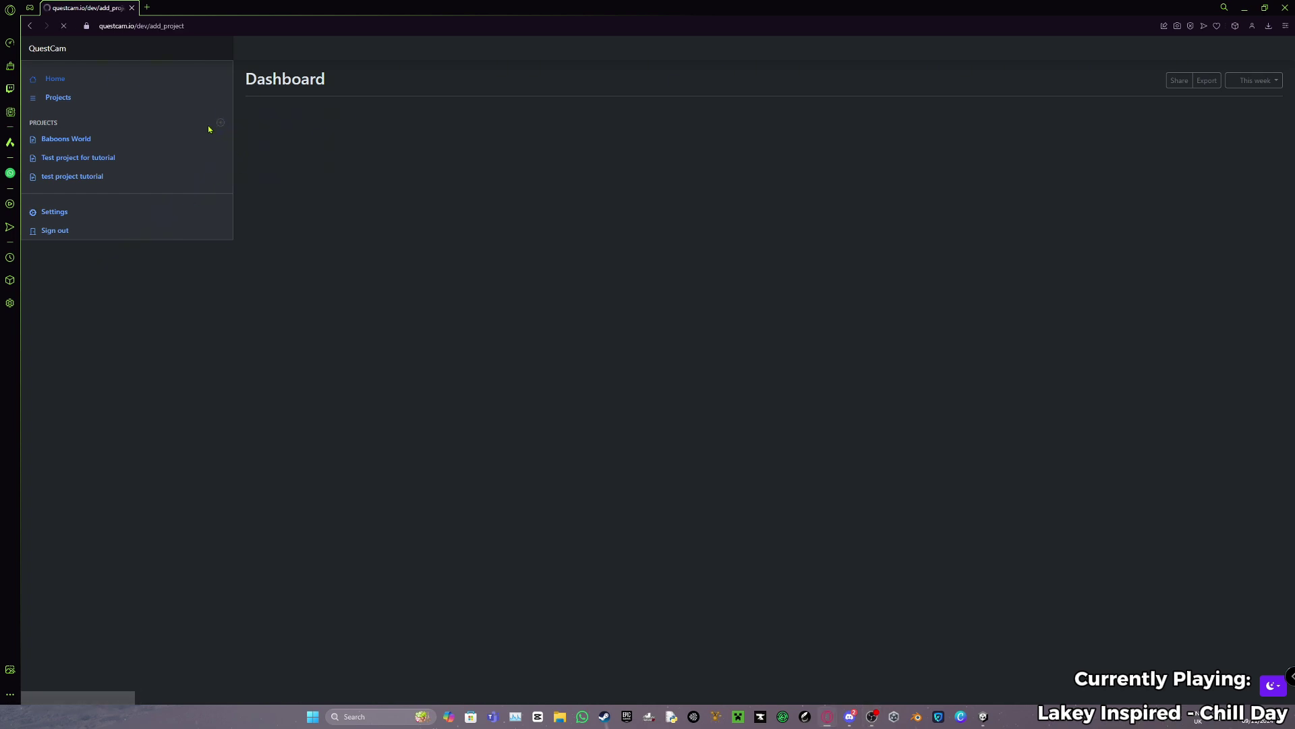
Review the new project form's project name, company name, description and store URL fields, and browse the available tags.
left_click(281, 128)
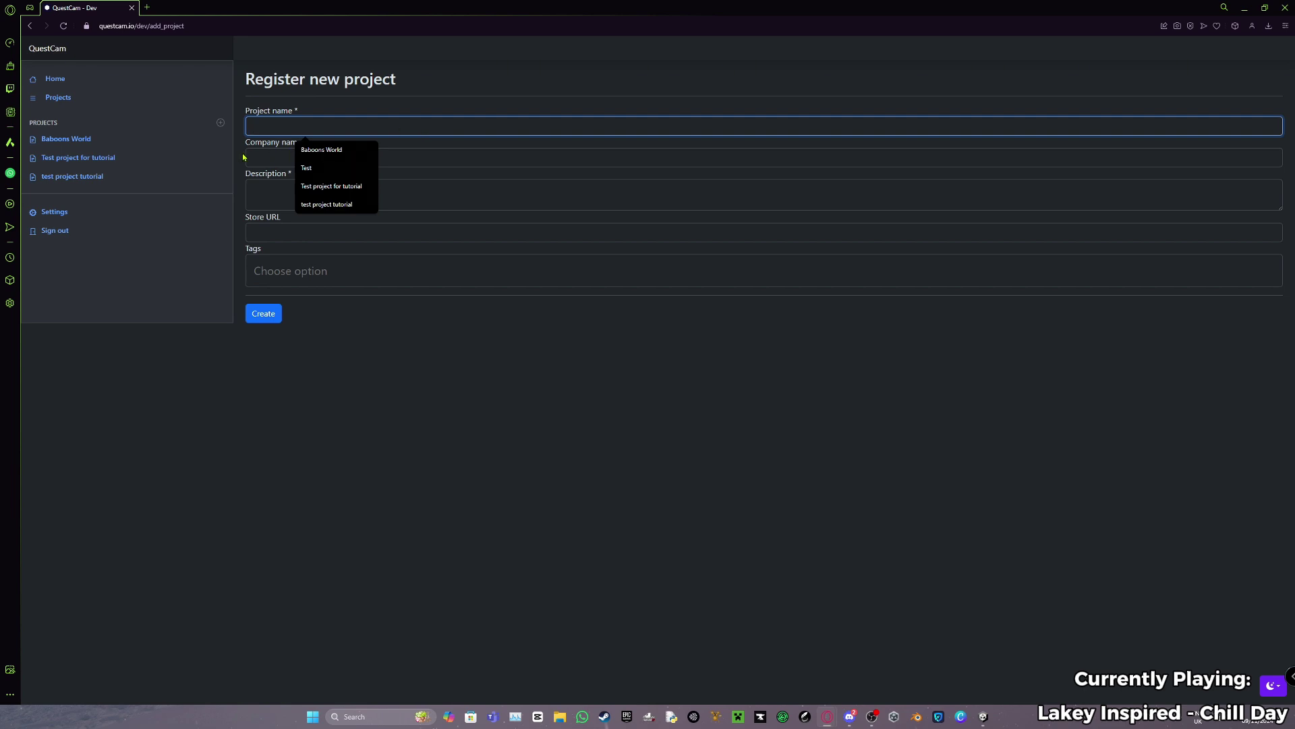
left_click(266, 159)
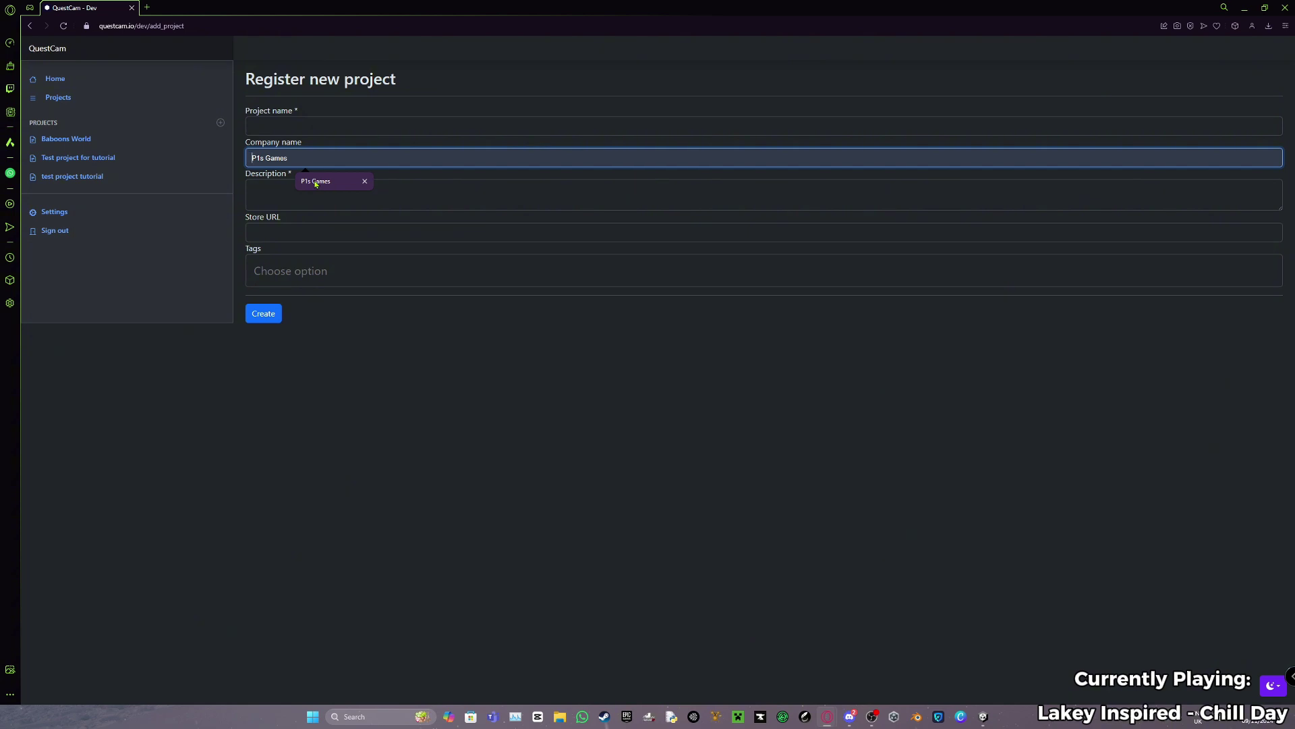
left_click(259, 198)
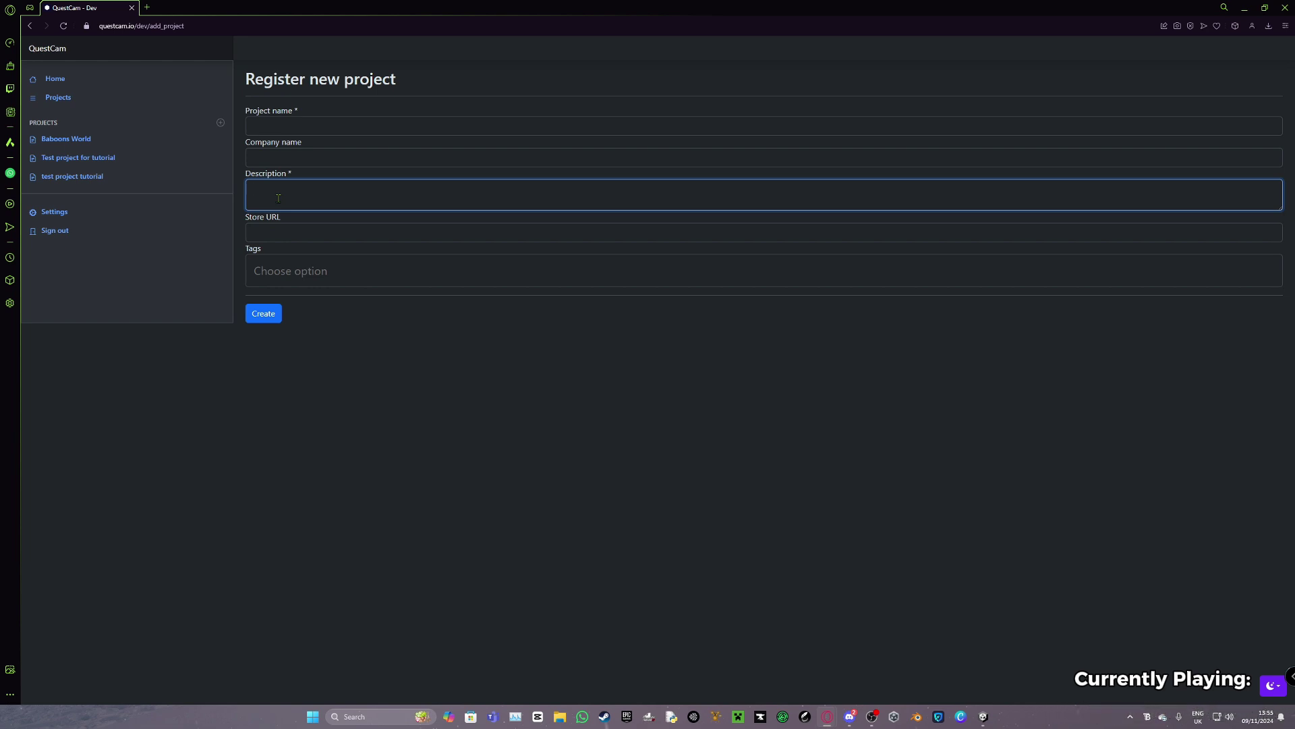
left_click(285, 236)
left_click(314, 273)
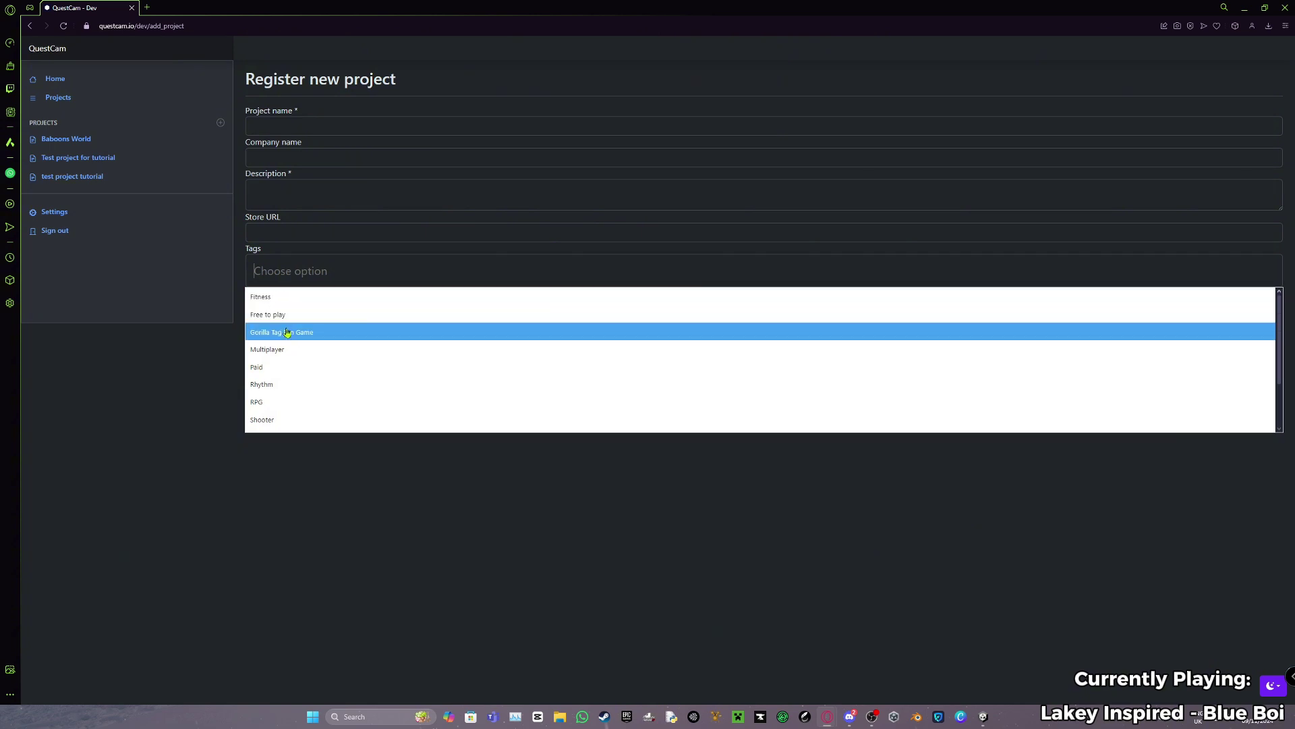
scroll(345, 338, "down", 2)
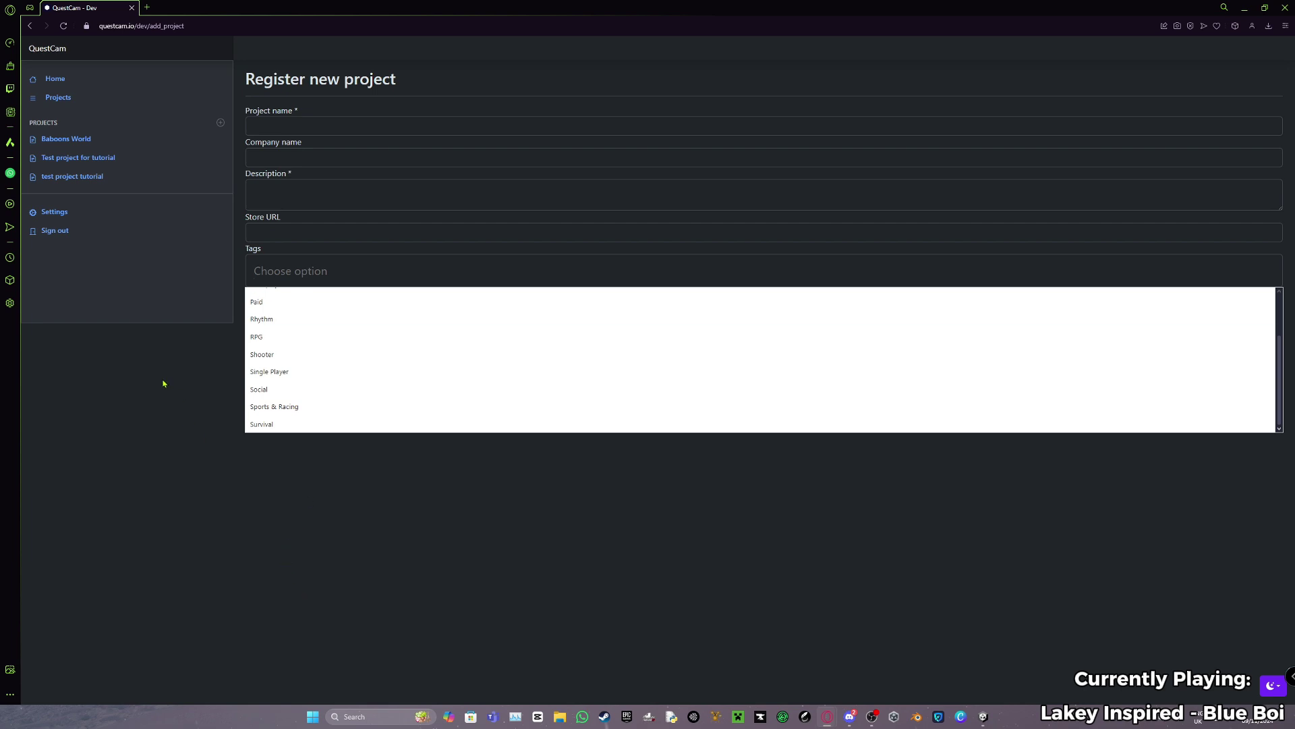
Open the existing "test project tutorial" project on QuestCam and select its whole game token.
left_click(86, 176)
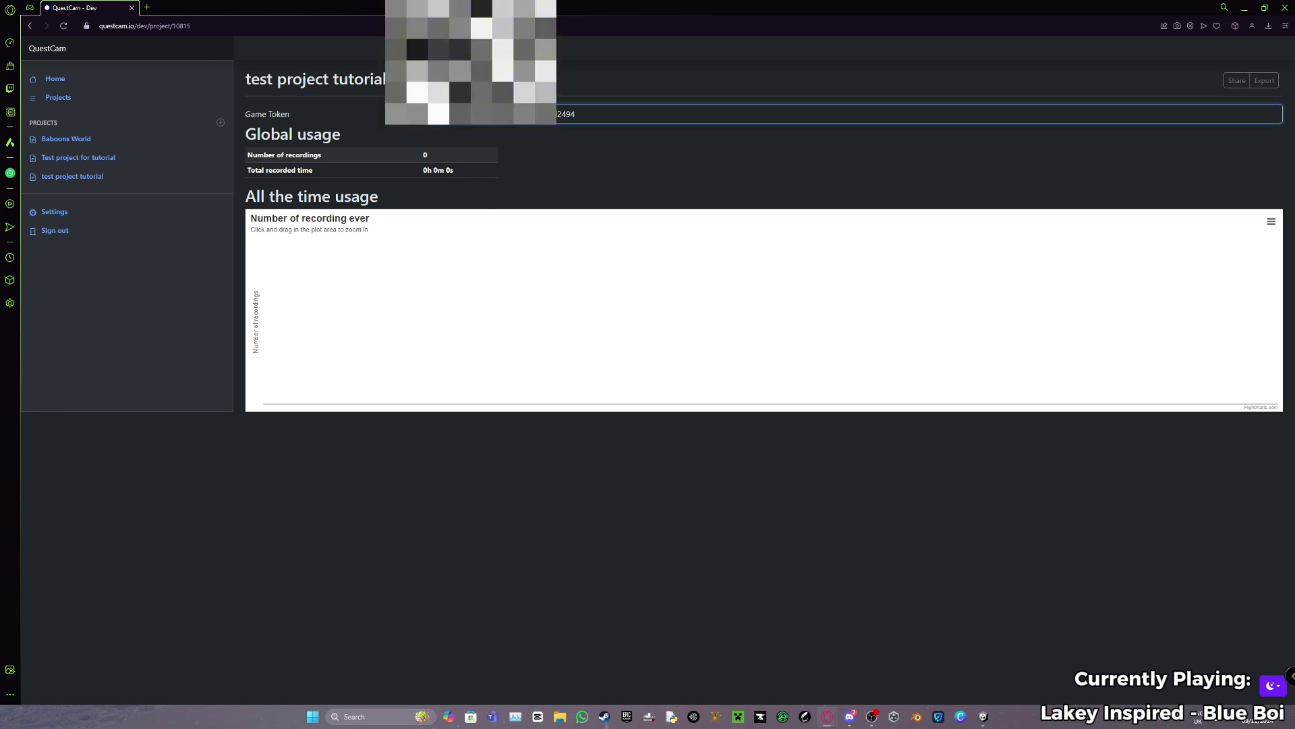
triple_click(570, 114)
left_click(807, 649)
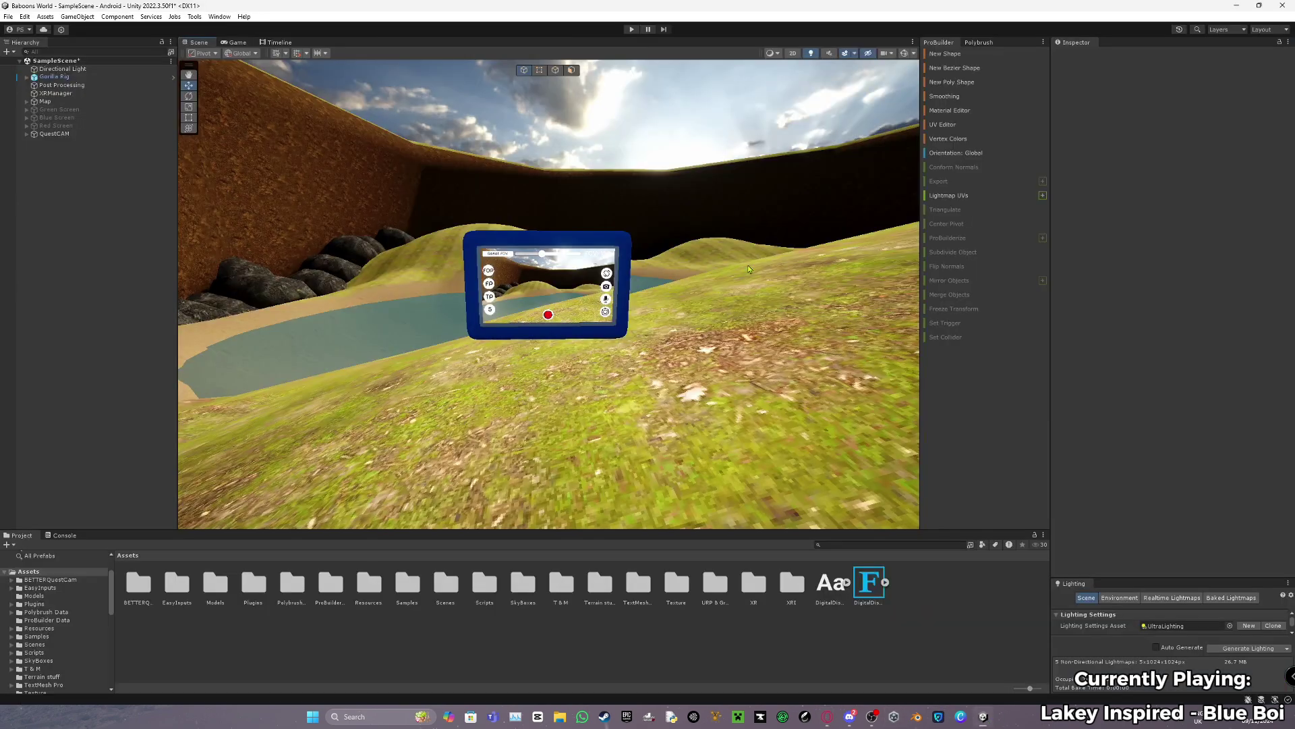
scroll(313, 360, "up", 5)
scroll(313, 360, "down", 4)
scroll(298, 388, "up", 4)
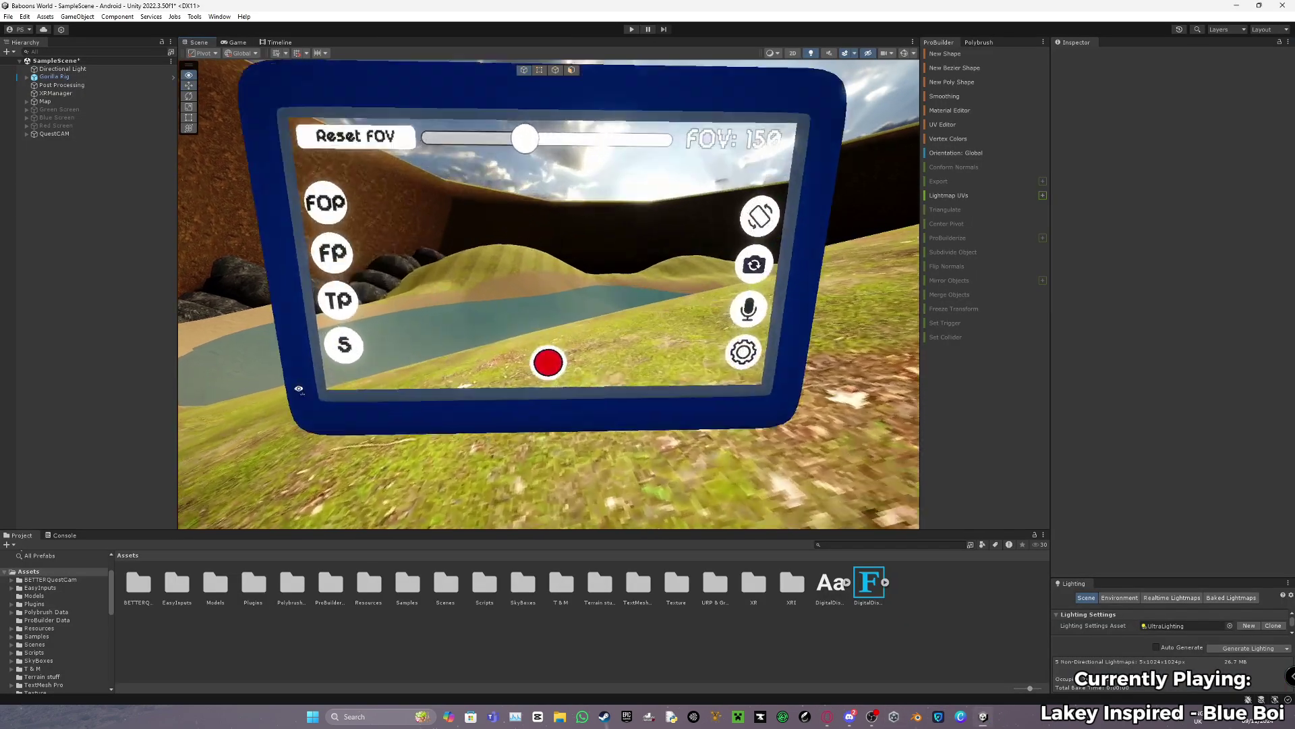
Browse BETTERQuestCam's Unity-QuestCam-0.0.7 Editor and Runtime folders, and select the QuestCam prefab in Runtime/Prefabs.
scroll(298, 387, "down", 4)
double_click(147, 584)
double_click(173, 583)
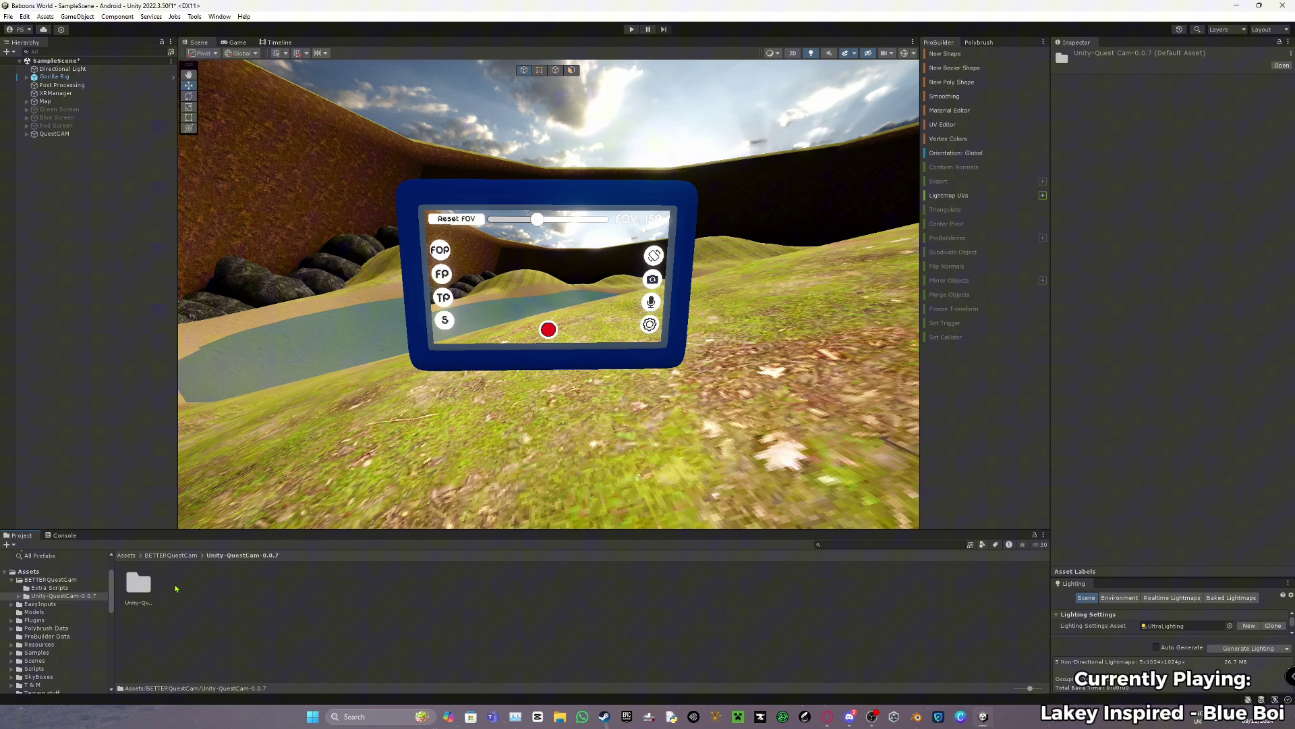
double_click(145, 587)
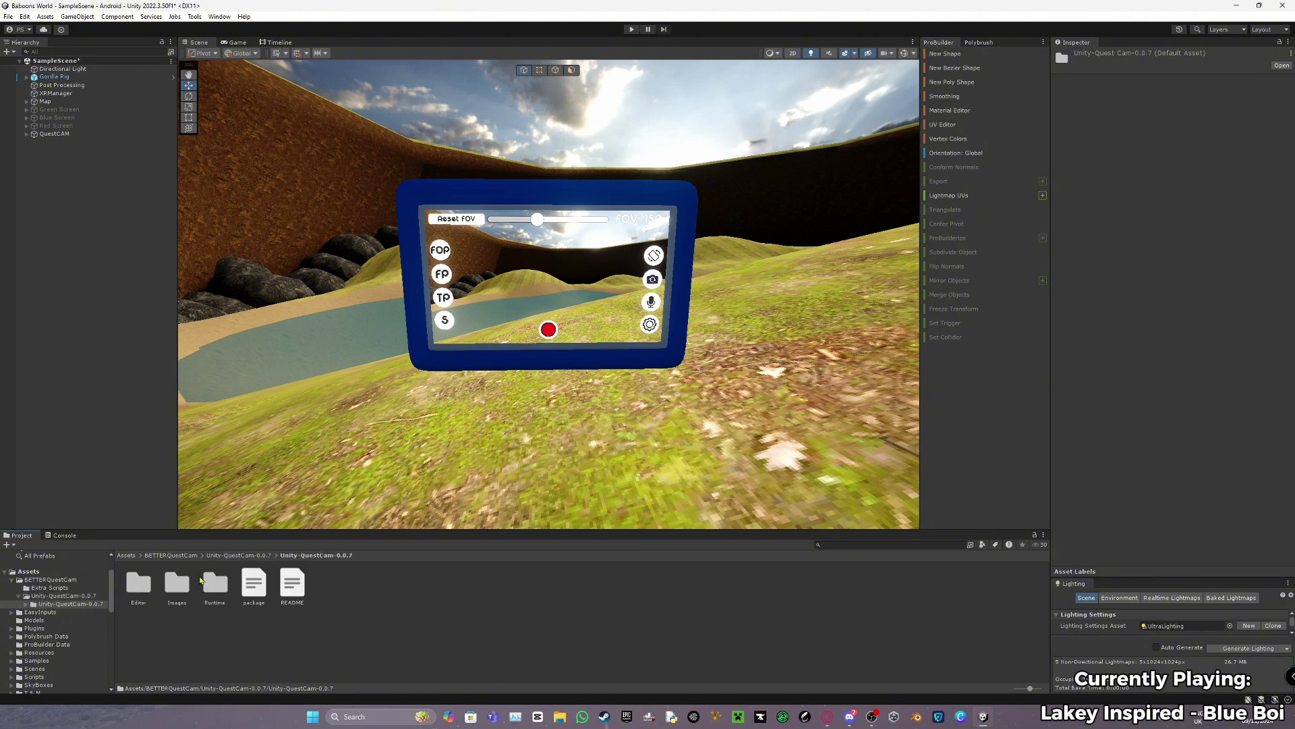
double_click(146, 584)
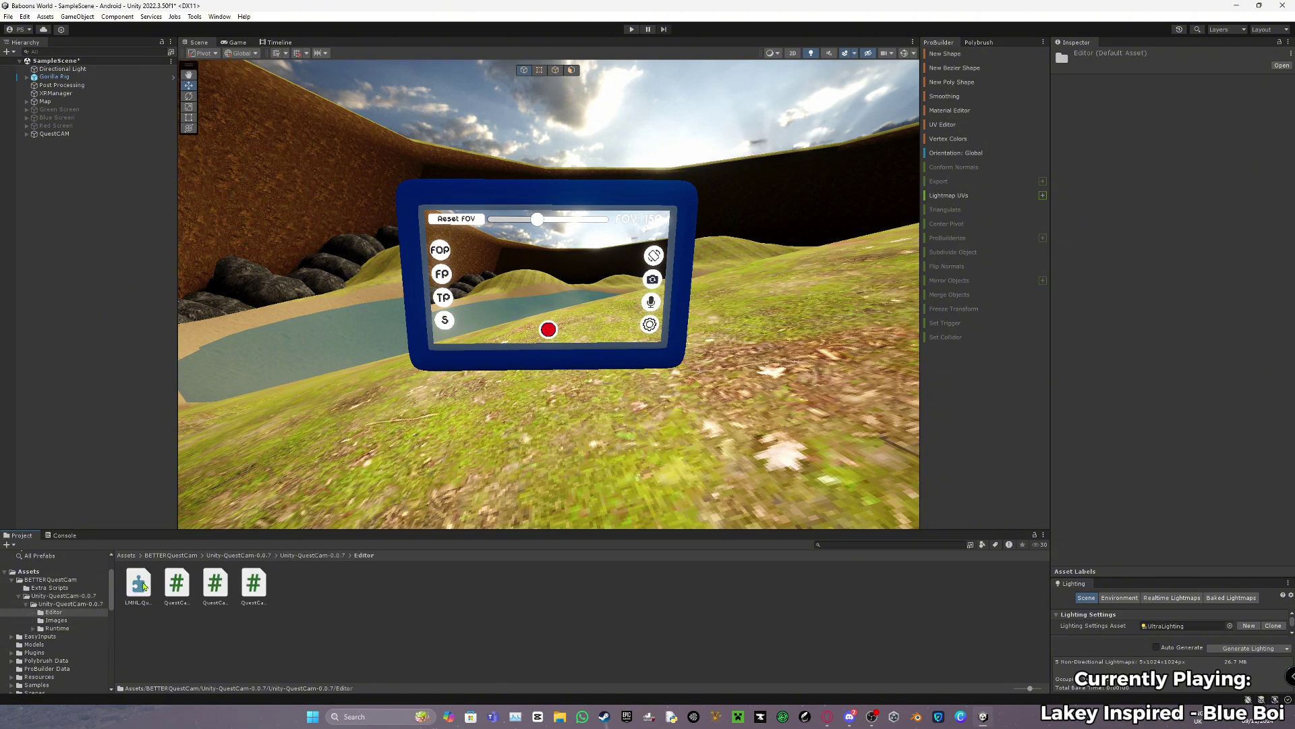
left_click(58, 628)
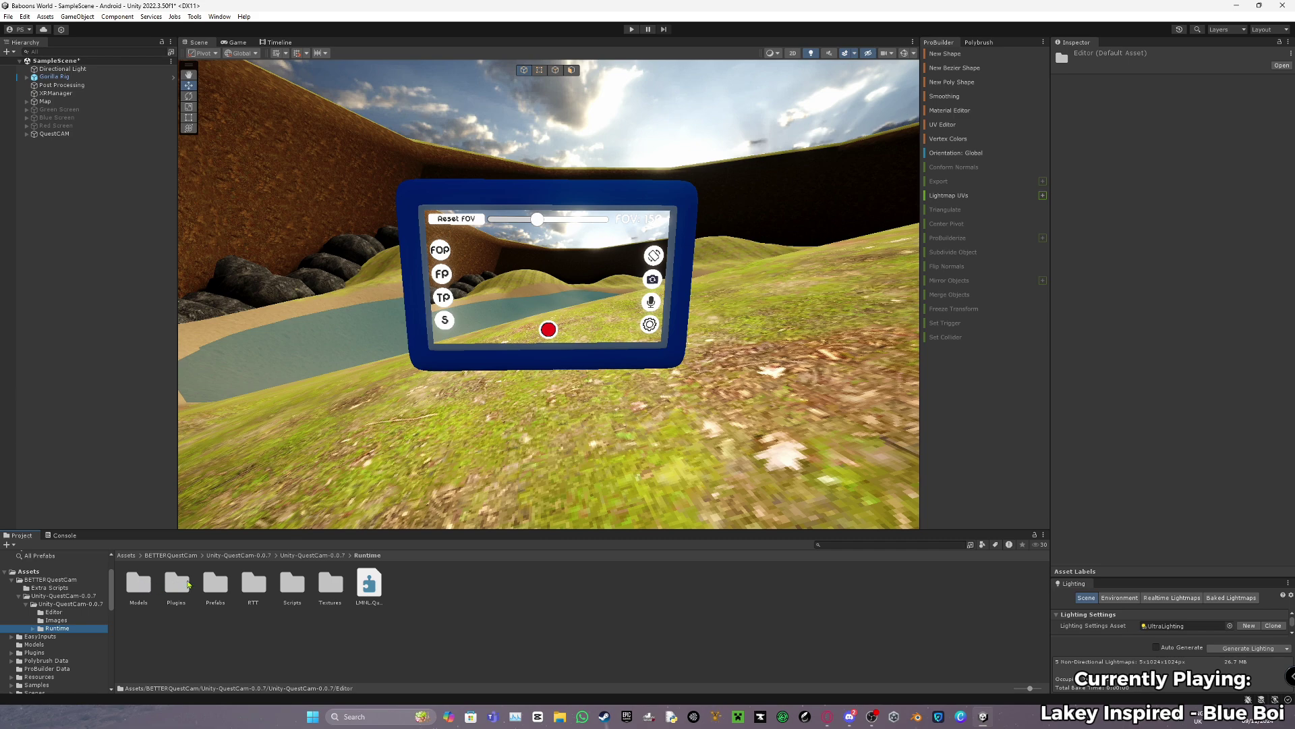
double_click(215, 584)
left_click(215, 584)
right_click_drag(283, 420, 284, 420)
key("w")
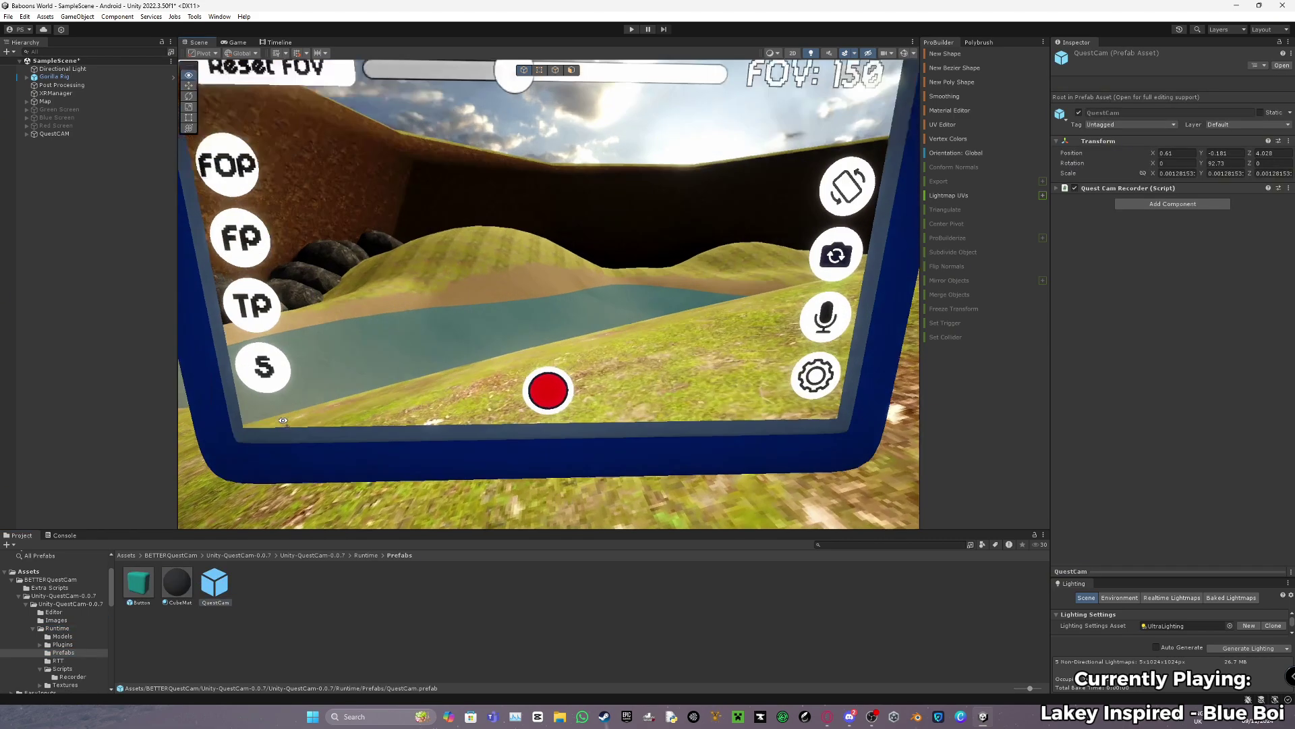
scroll(283, 421, "down", 5)
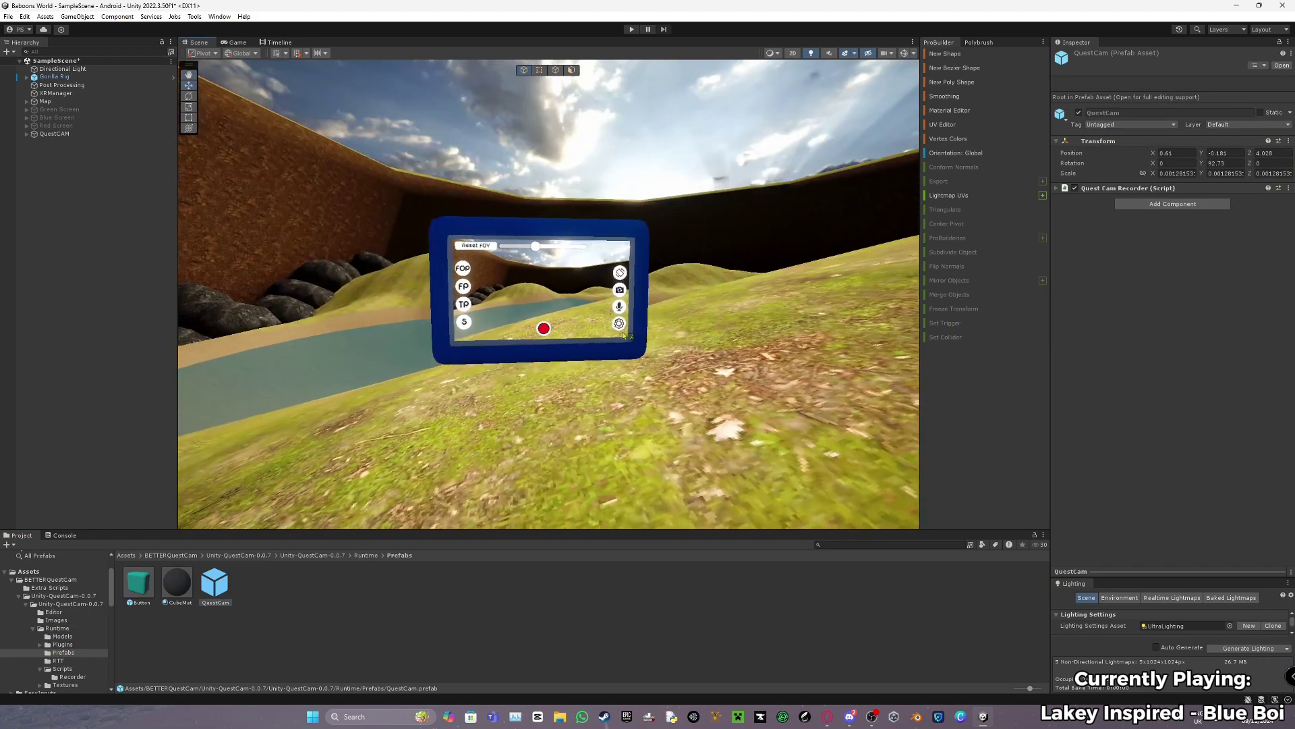
Collapse the Unity-QuestCam-0.0.7 folders and select the QuestCAM prefab in BETTERQuestCam's Extra Scripts folder.
left_click(25, 604)
left_click(19, 596)
left_click(44, 587)
left_click(45, 579)
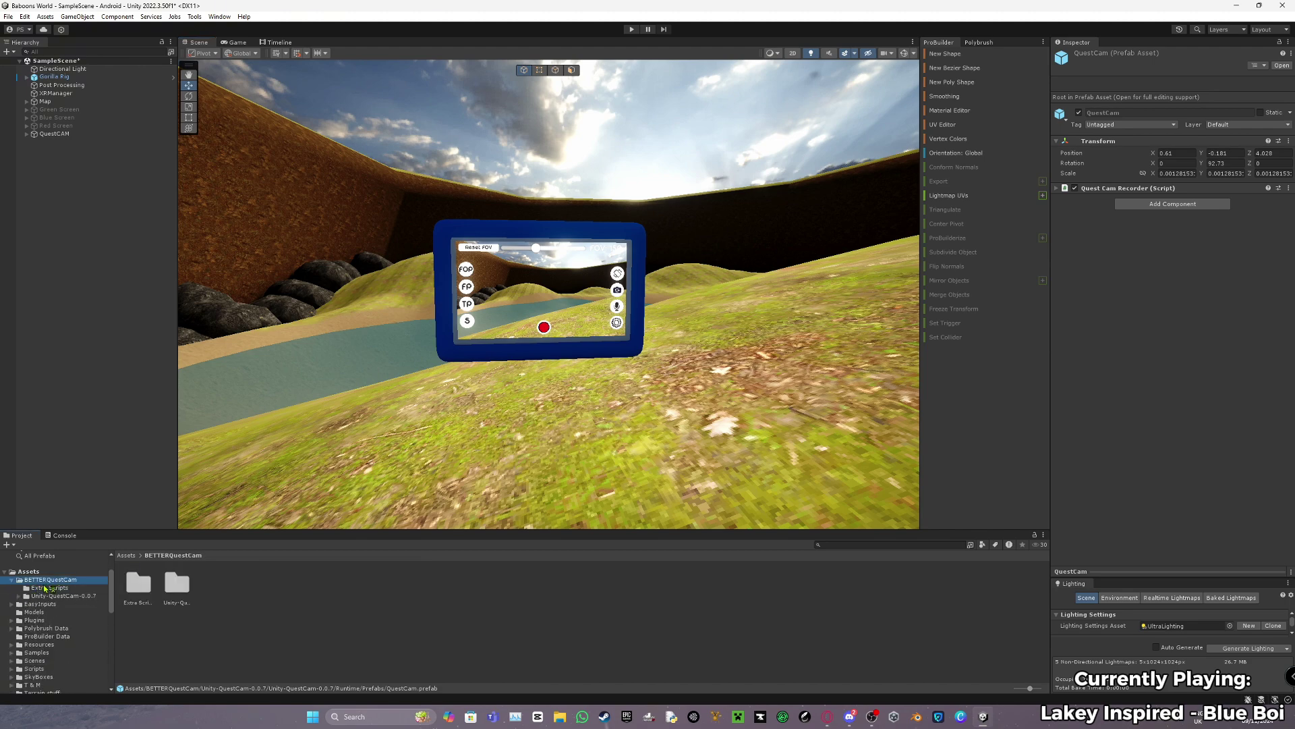
left_click(44, 588)
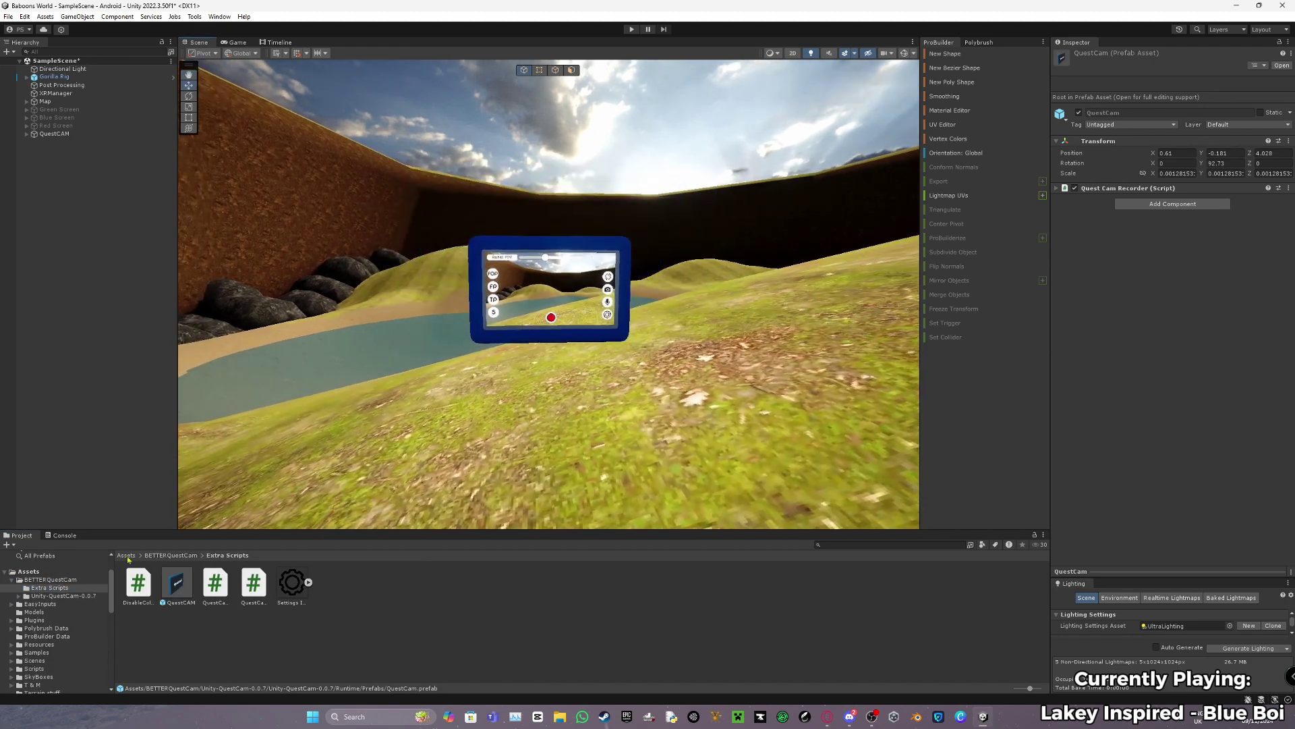
left_click(176, 583)
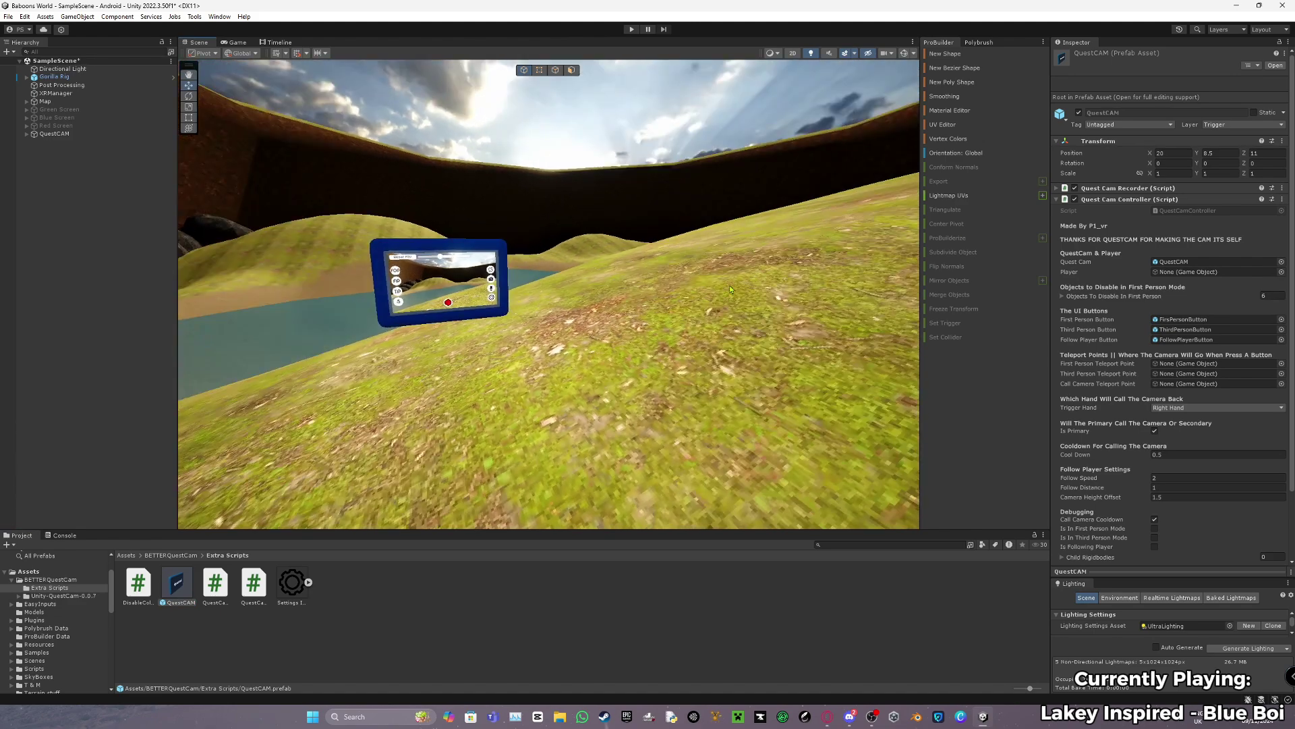
Place the QuestCAM prefab in the scene, raise it to Y 8.522 and move it to X 20.107.
left_click_drag(159, 604, 671, 393)
key("f")
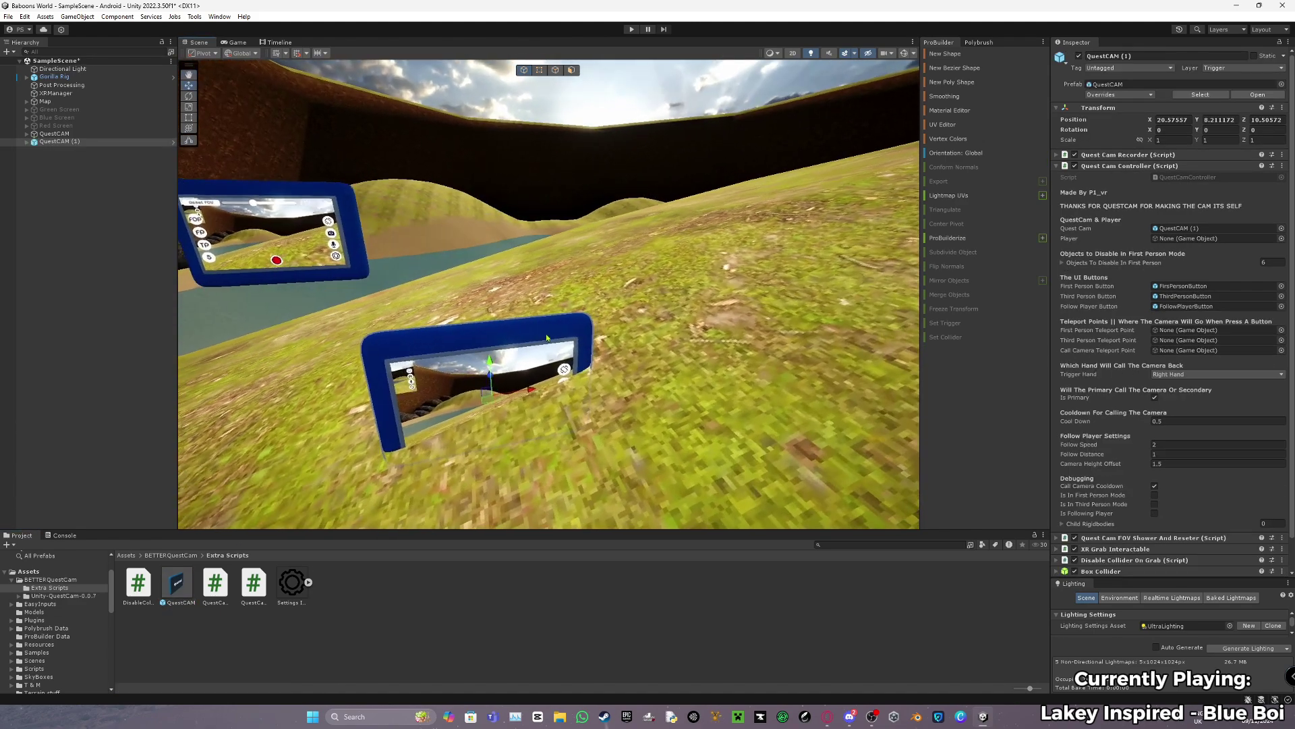
left_click_drag(485, 364, 480, 201)
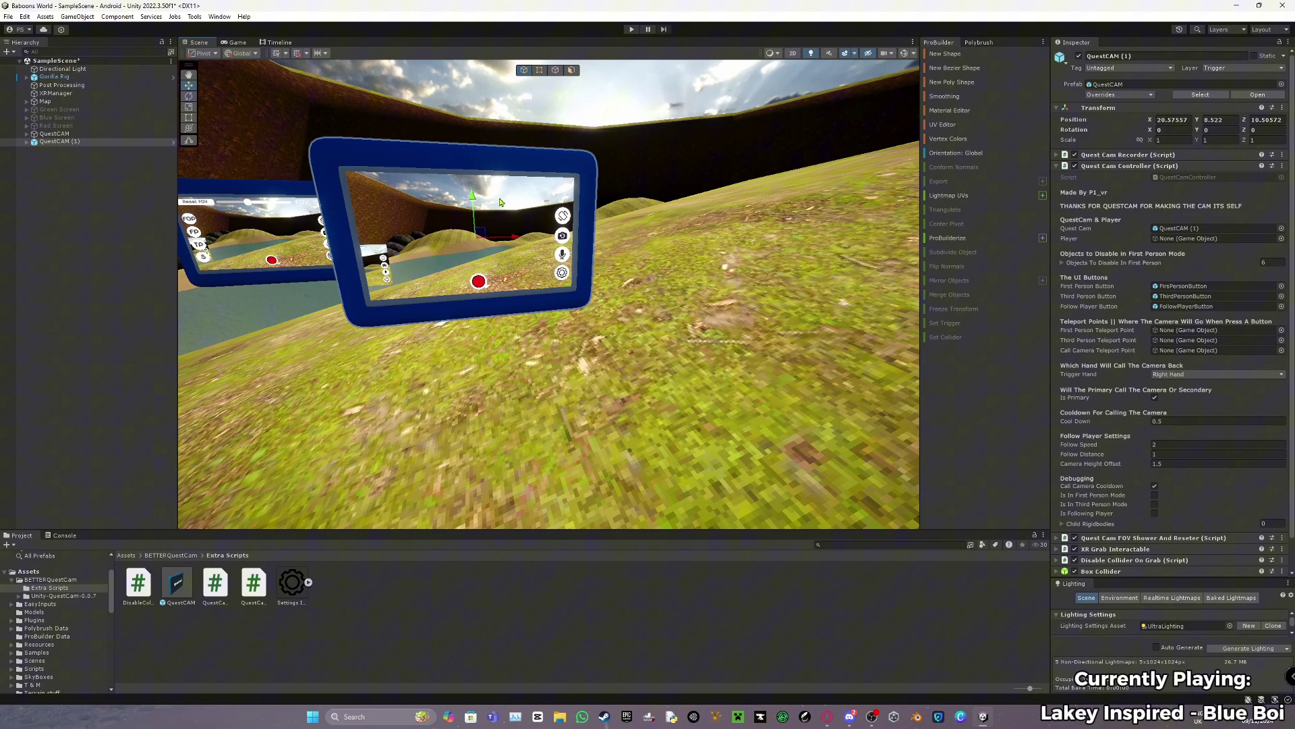
right_click_drag(460, 199, 560, 208)
key("s")
left_click_drag(654, 258, 454, 257)
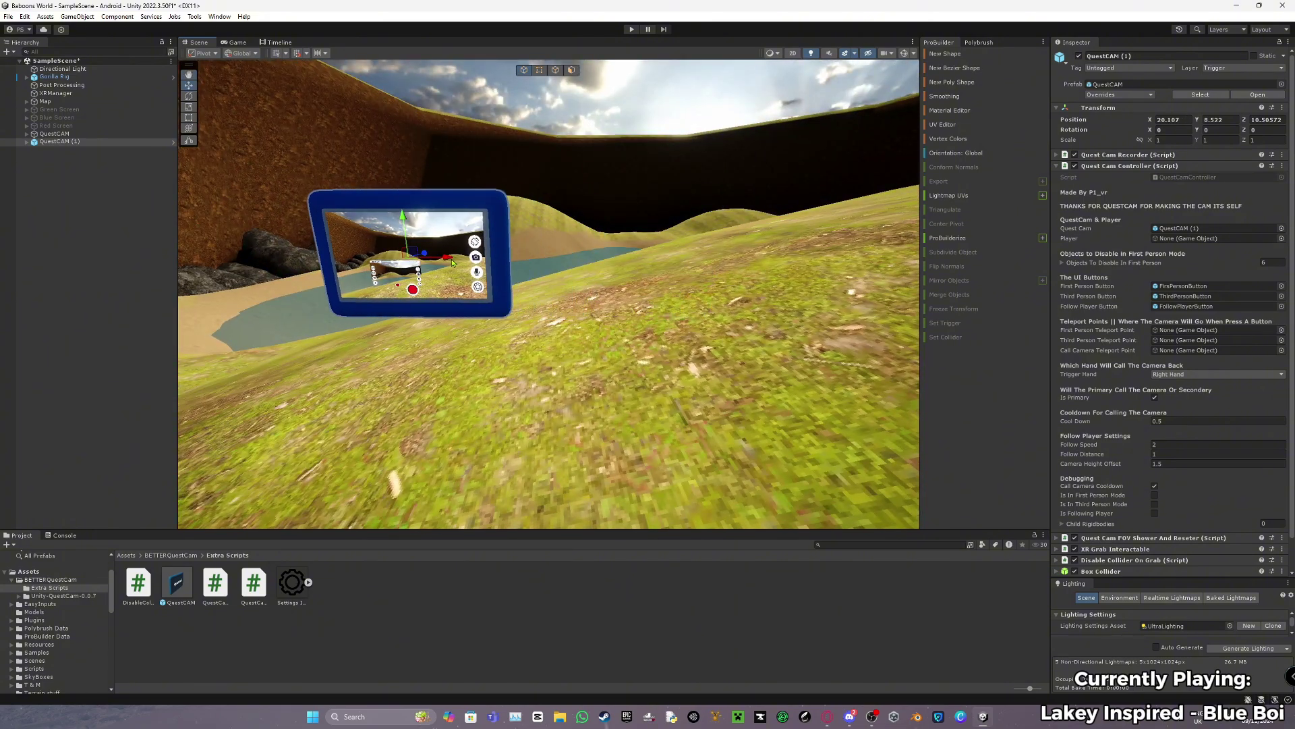
Delete the second QuestCAM copy from the scene, leaving the original tablet in view.
key("w")
right_click_drag(453, 257, 495, 359)
key("w")
key("s")
key("w")
key("s")
key("Delete")
scroll(500, 233, "up", 5)
key("s")
key("w")
key("s")
key("w")
key("s")
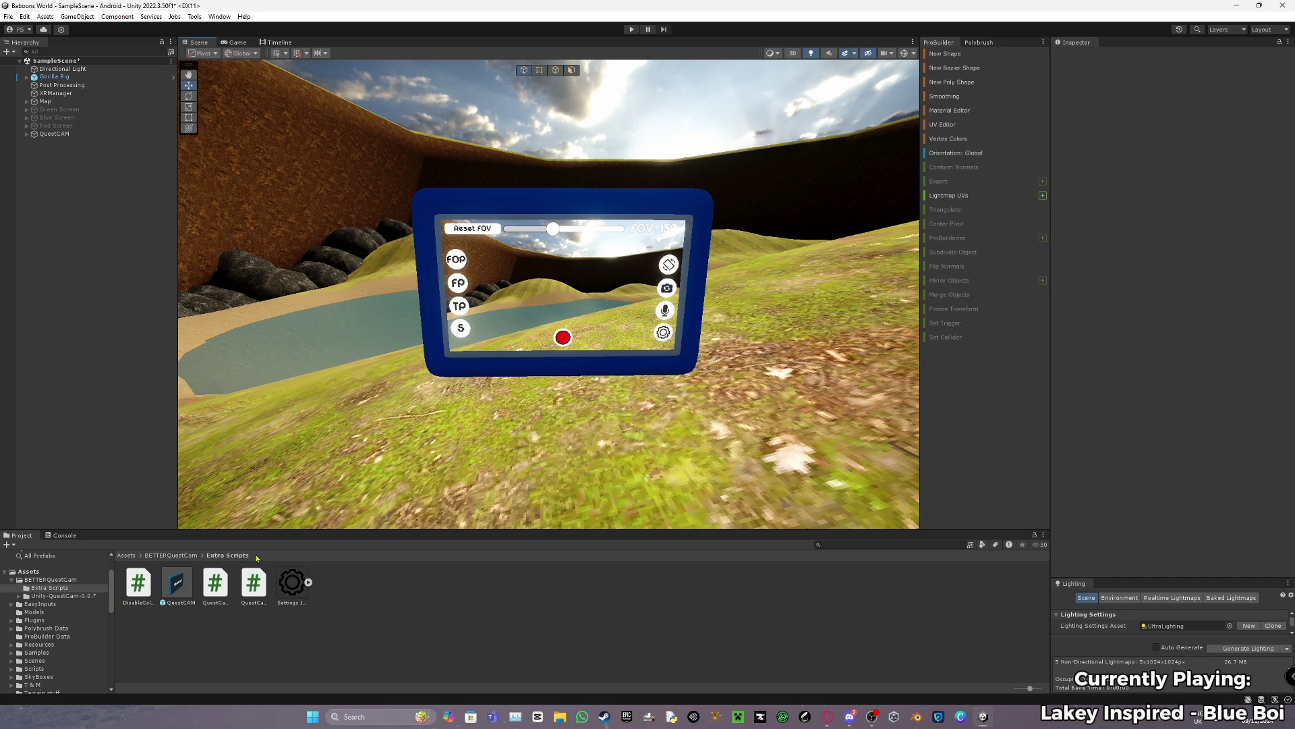
Review the DisableColliderOnGrab script and its collider and grab references in the component on the scene's QuestCAM object.
left_click(137, 584)
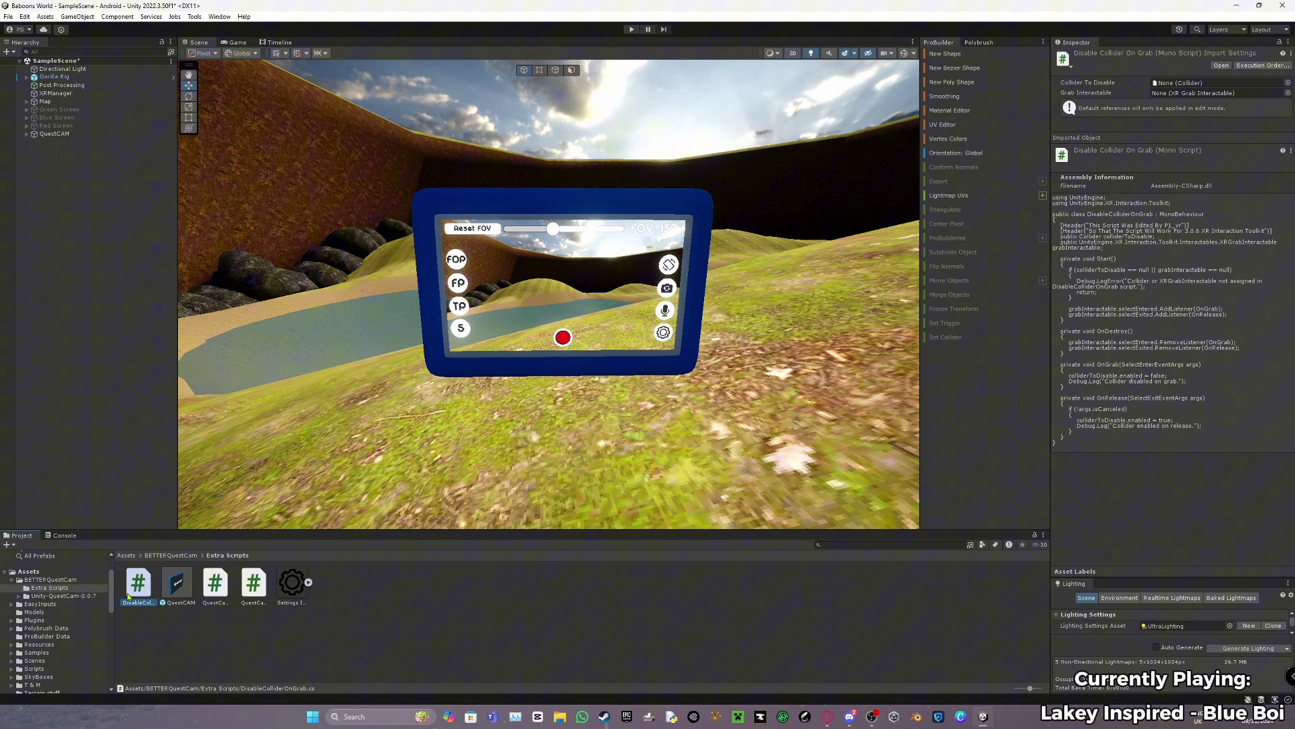
left_click(80, 316)
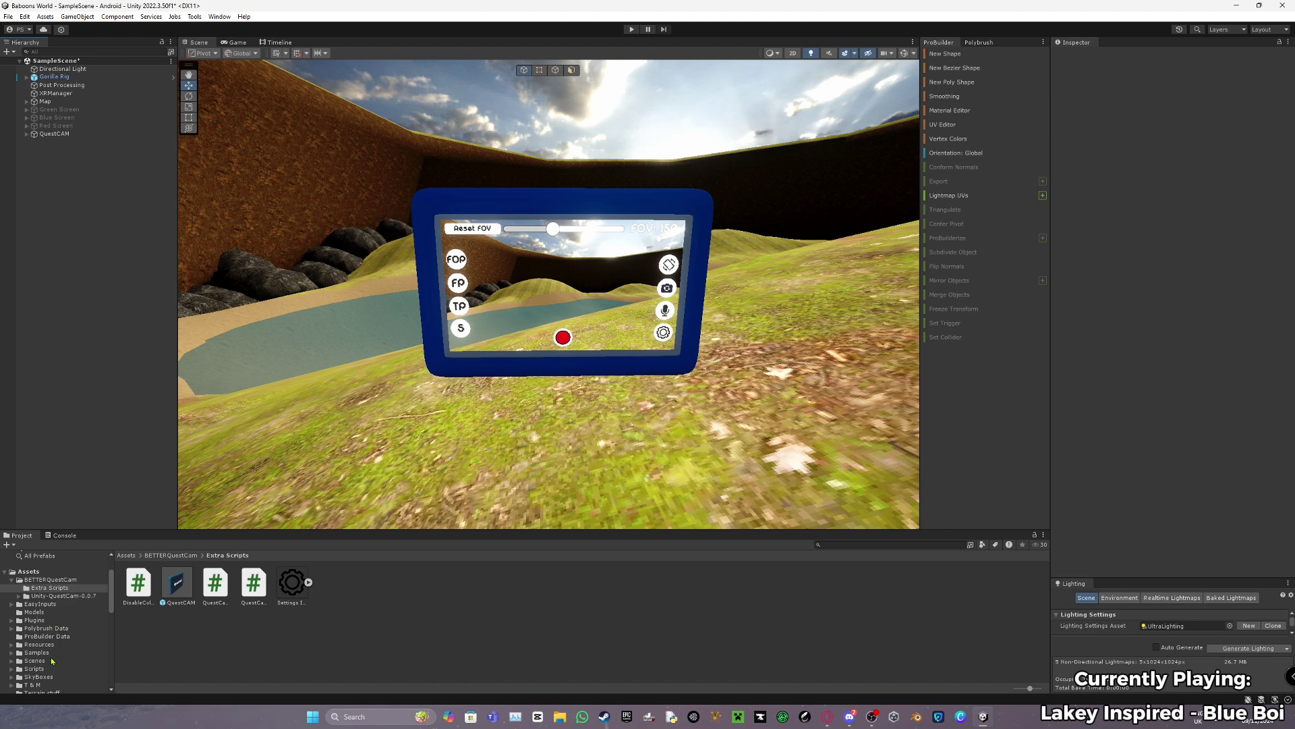
left_click(35, 135)
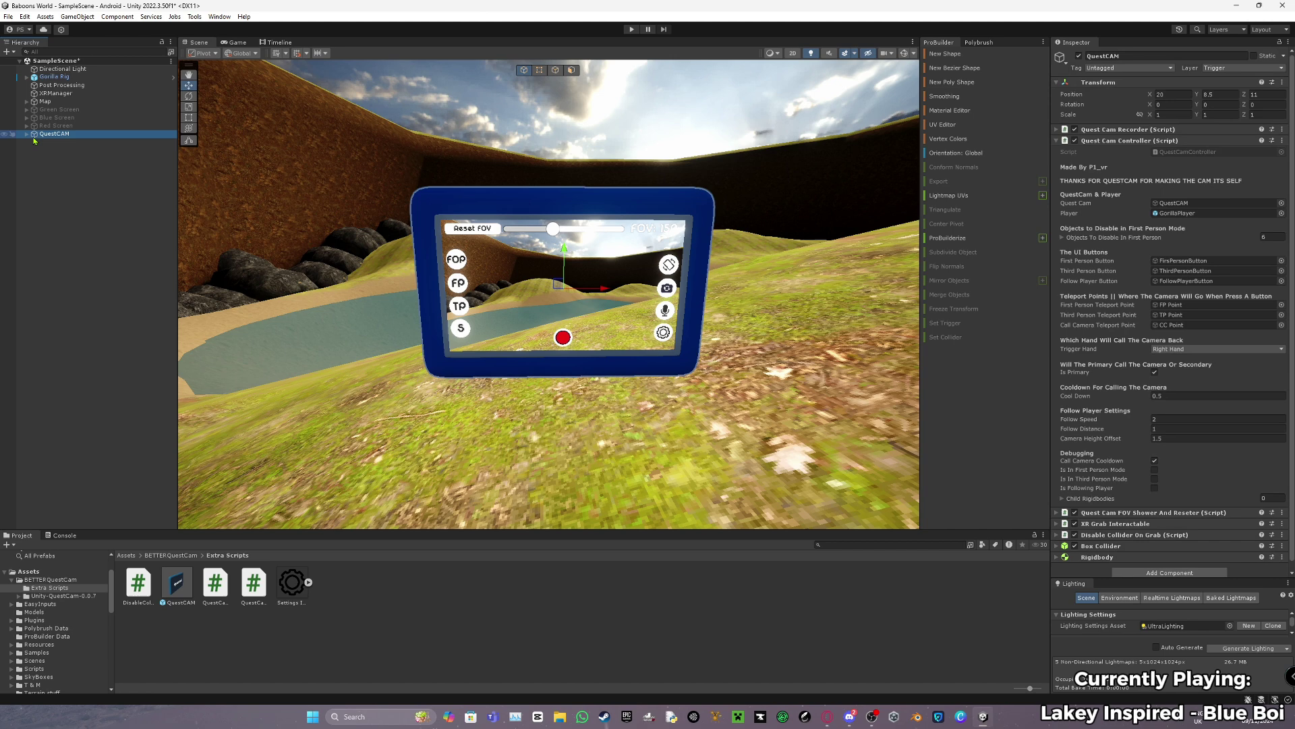
left_click(1145, 535)
left_click(1142, 534)
scroll(1207, 491, "down", 3)
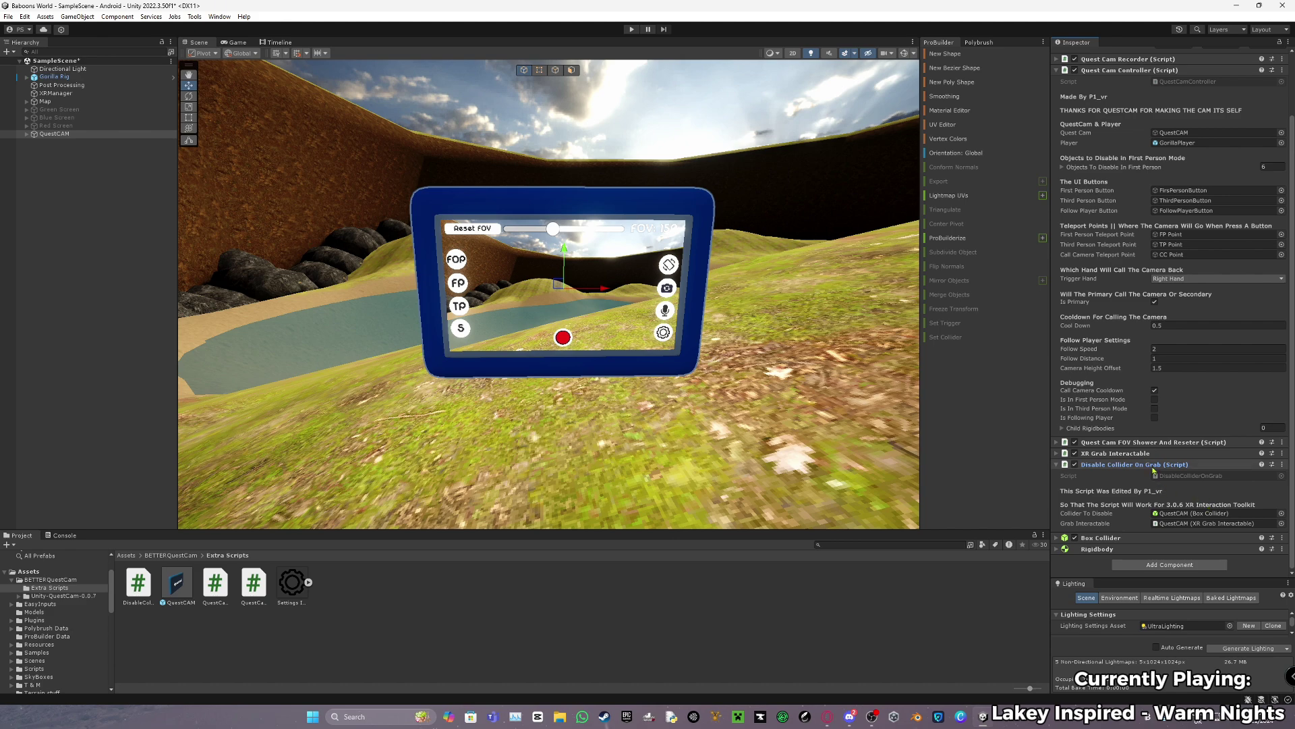
left_click(1154, 467)
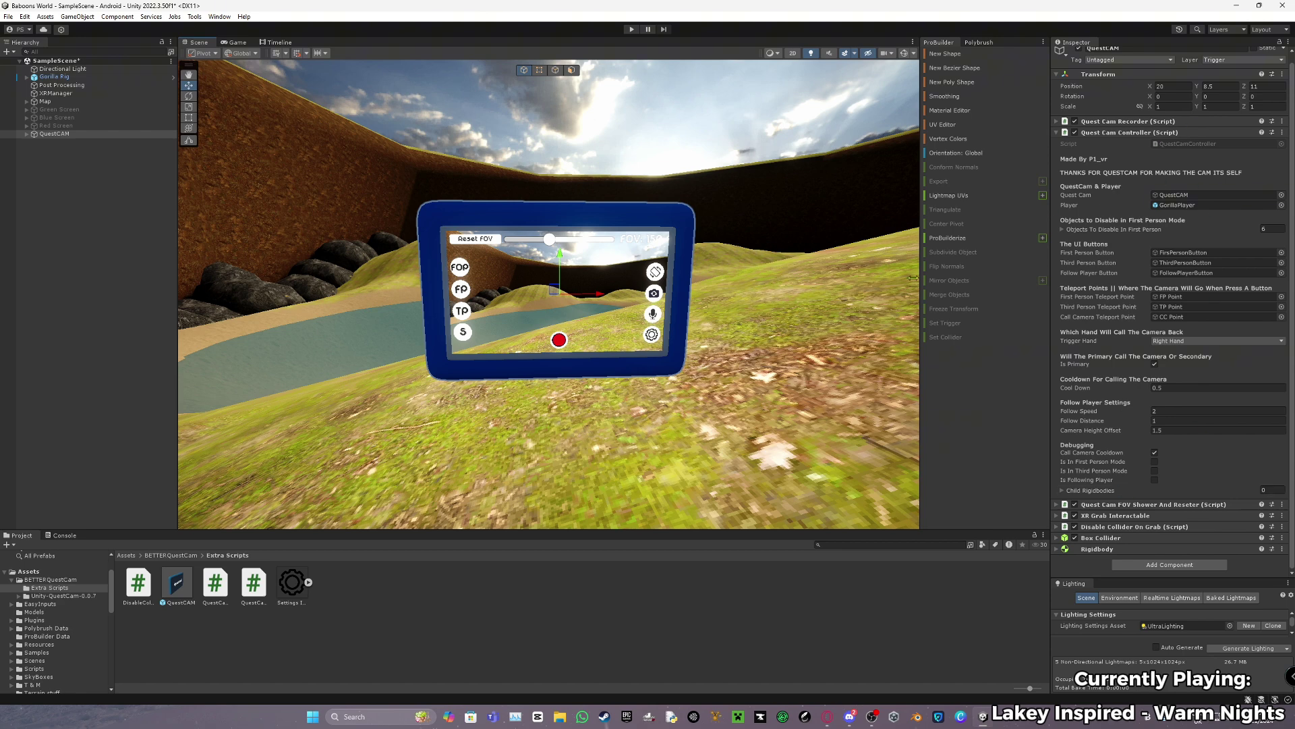
Collapse the Quest Cam Controller component and set the QuestCAM object's layer to Trigger.
left_click(1118, 133)
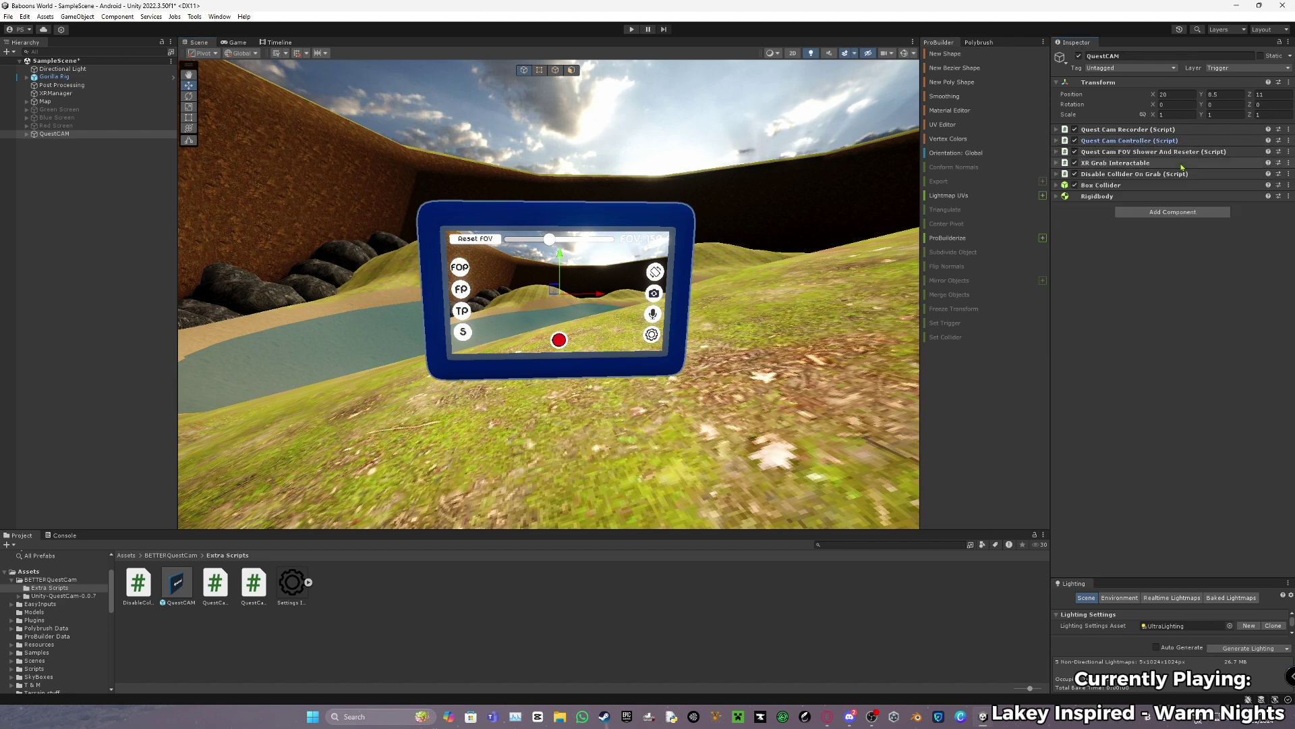
left_click(1229, 68)
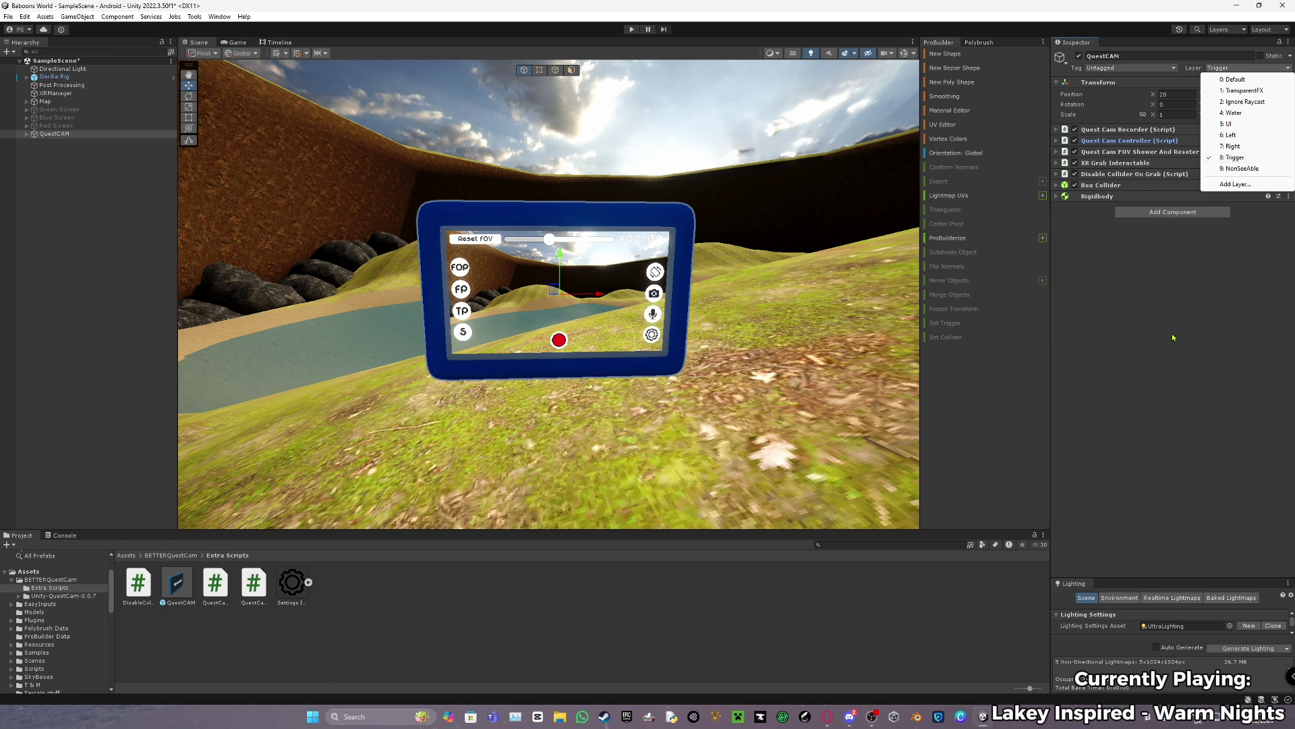
left_click(1237, 158)
Expand QuestCAM's Box Collider, turn on the scene gizmos and examine the collider's bounds from the tablet's front and side.
left_click(1099, 195)
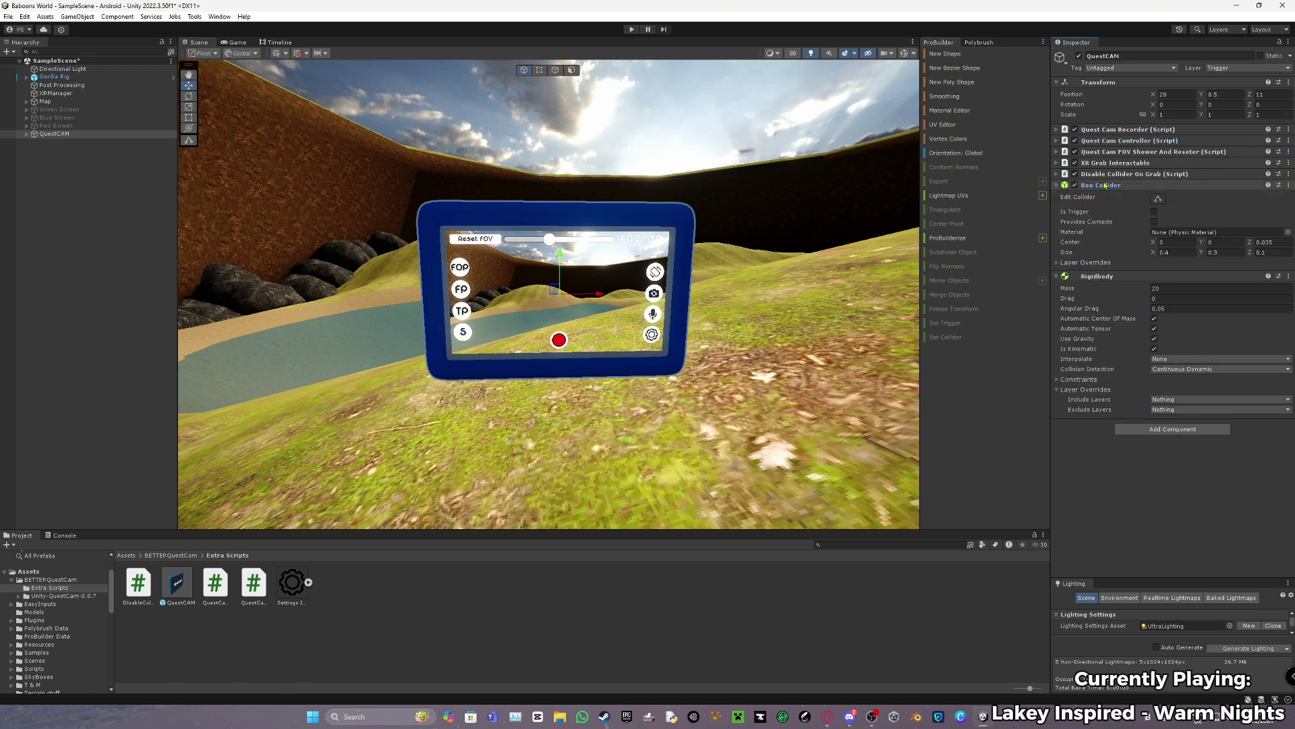
left_click(1101, 196)
left_click(1237, 186)
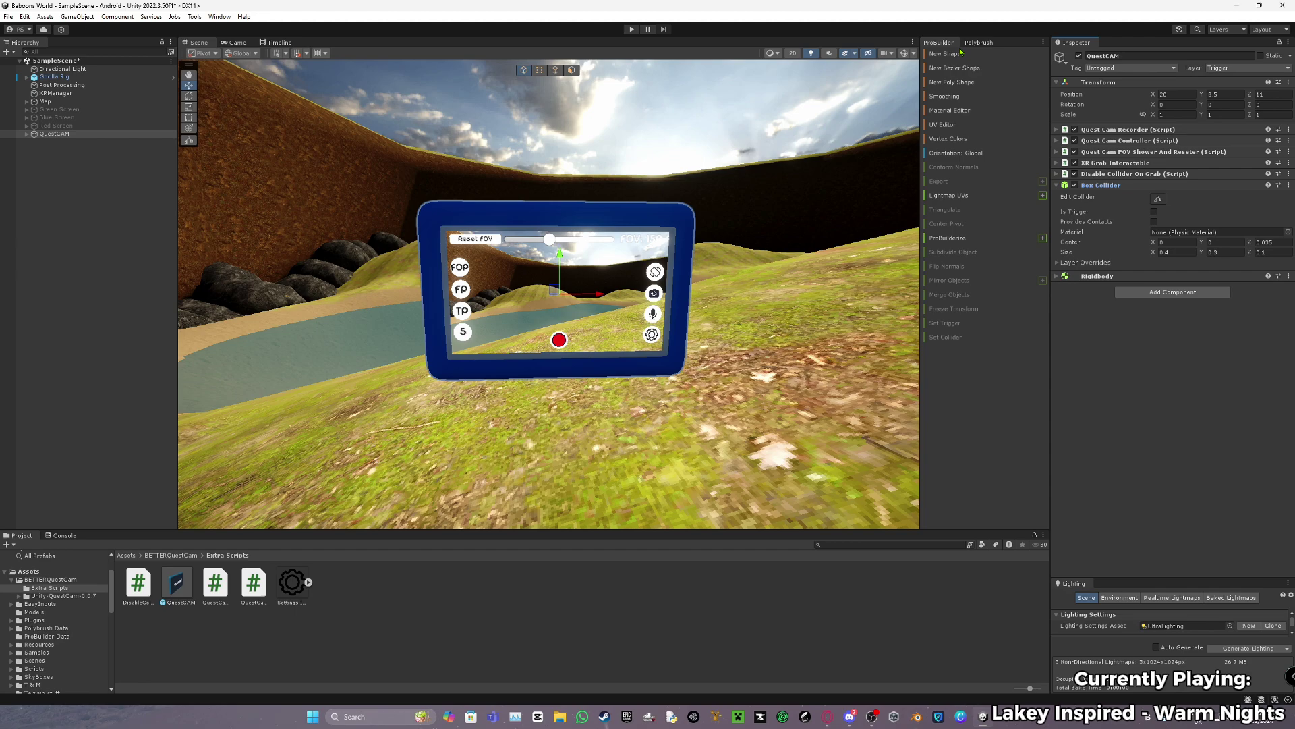
left_click(904, 53)
right_click_drag(762, 236, 667, 283)
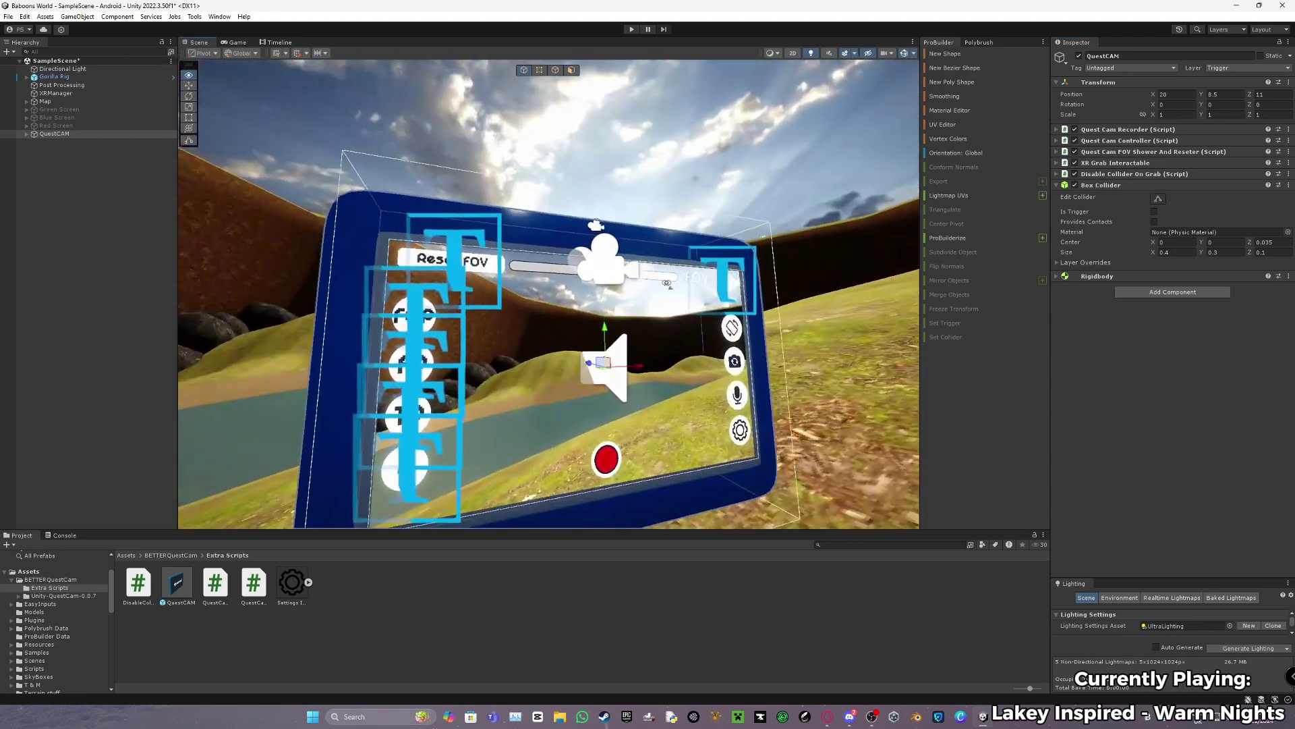
left_click_drag(667, 283, 412, 315, "alt")
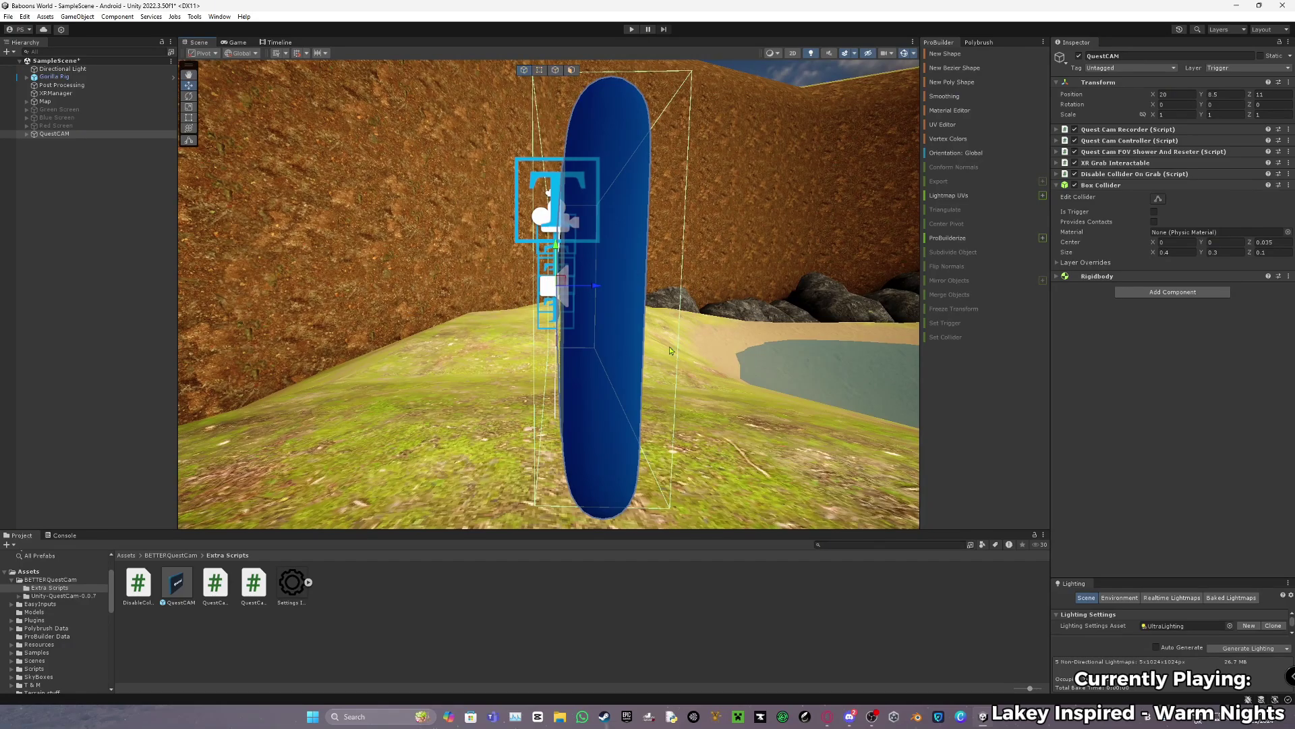
Try changing the box collider's X size, undo the change and turn the scene gizmos off.
mouse_move(1151, 253)
left_mouse_down()
mouse_move(1140, 261)
mouse_move(1171, 264)
left_mouse_up()
key("ctrl+z")
left_click_drag(553, 364, 618, 301, "alt")
scroll(564, 299, "down", 4)
scroll(601, 299, "up", 3)
scroll(600, 299, "down", 3)
left_click(903, 52)
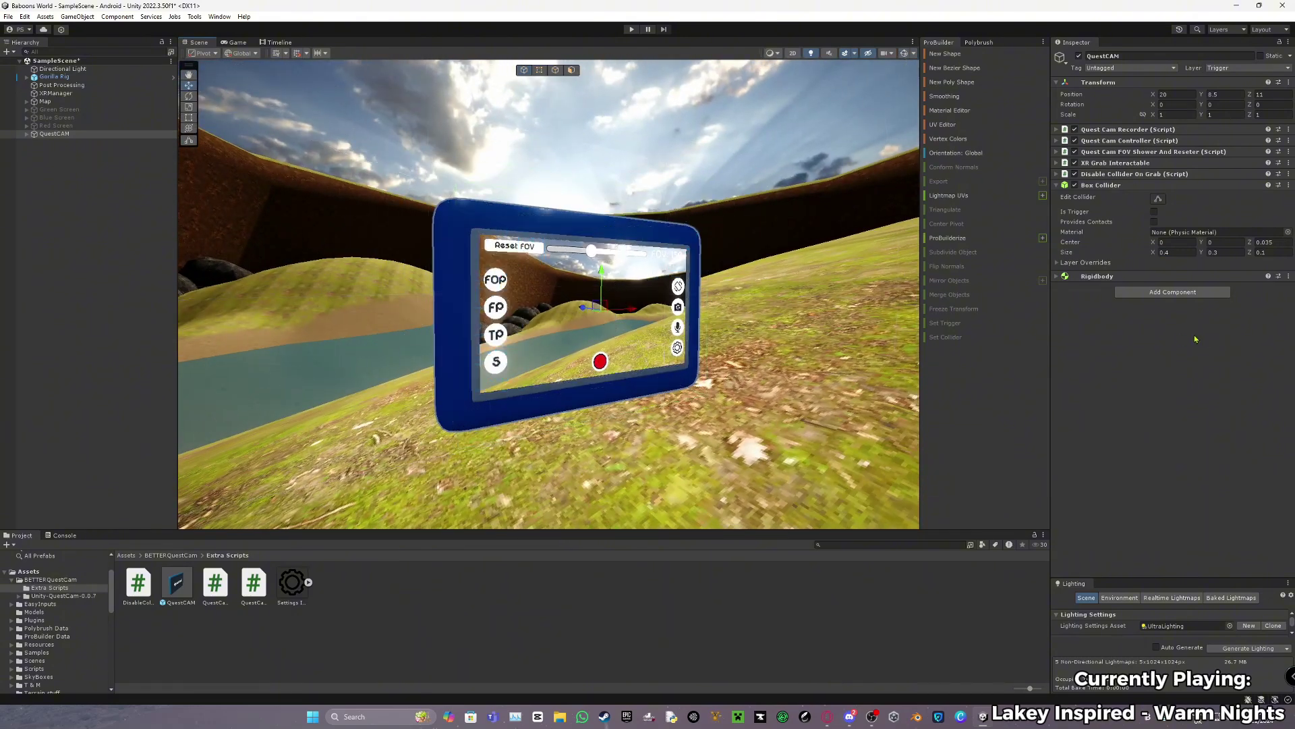
Expand QuestCAM's Rigidbody component and disable Is Kinematic.
left_click(1097, 276)
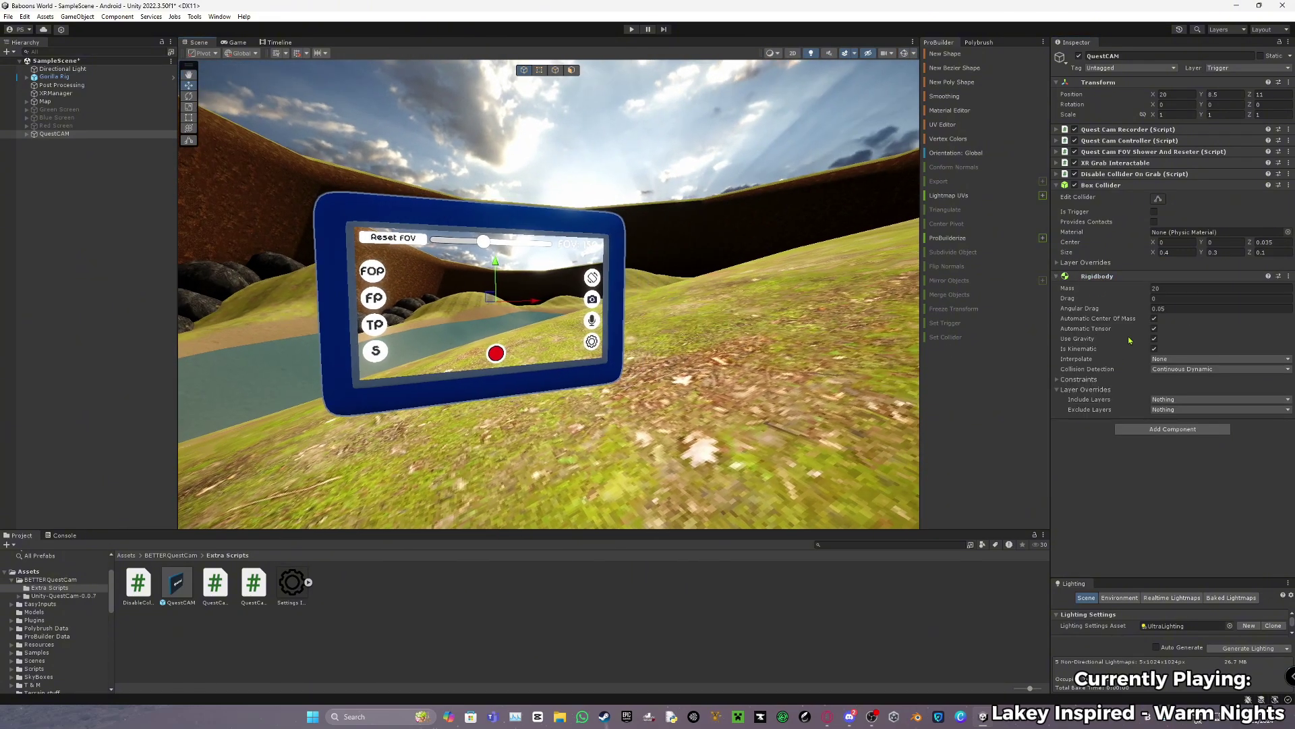
left_click(1154, 349)
key("s")
right_click_drag(577, 303, 679, 360)
key("a")
left_click_drag(679, 360, 753, 246, "alt")
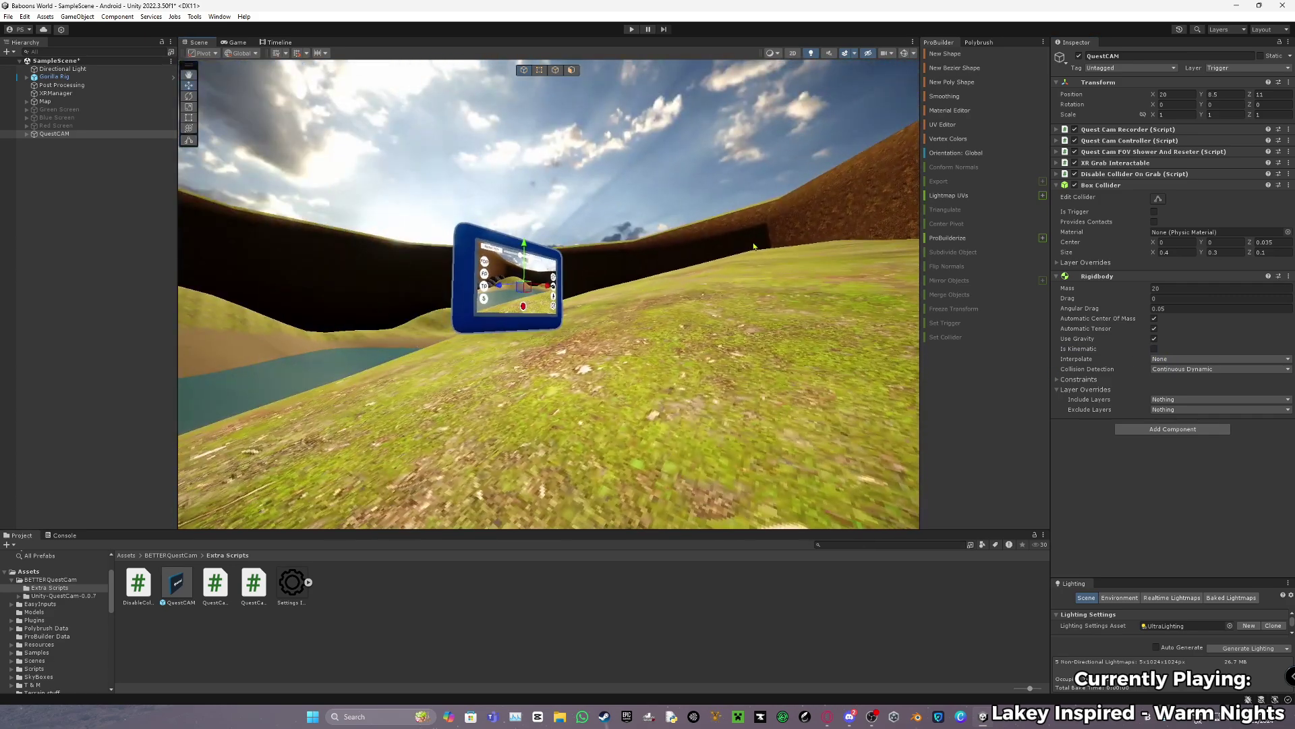
left_click_drag(876, 340, 482, 316, "alt")
key("w")
mouse_move(482, 316)
right_mouse_down()
mouse_move(396, 286)
mouse_move(472, 303)
right_mouse_up()
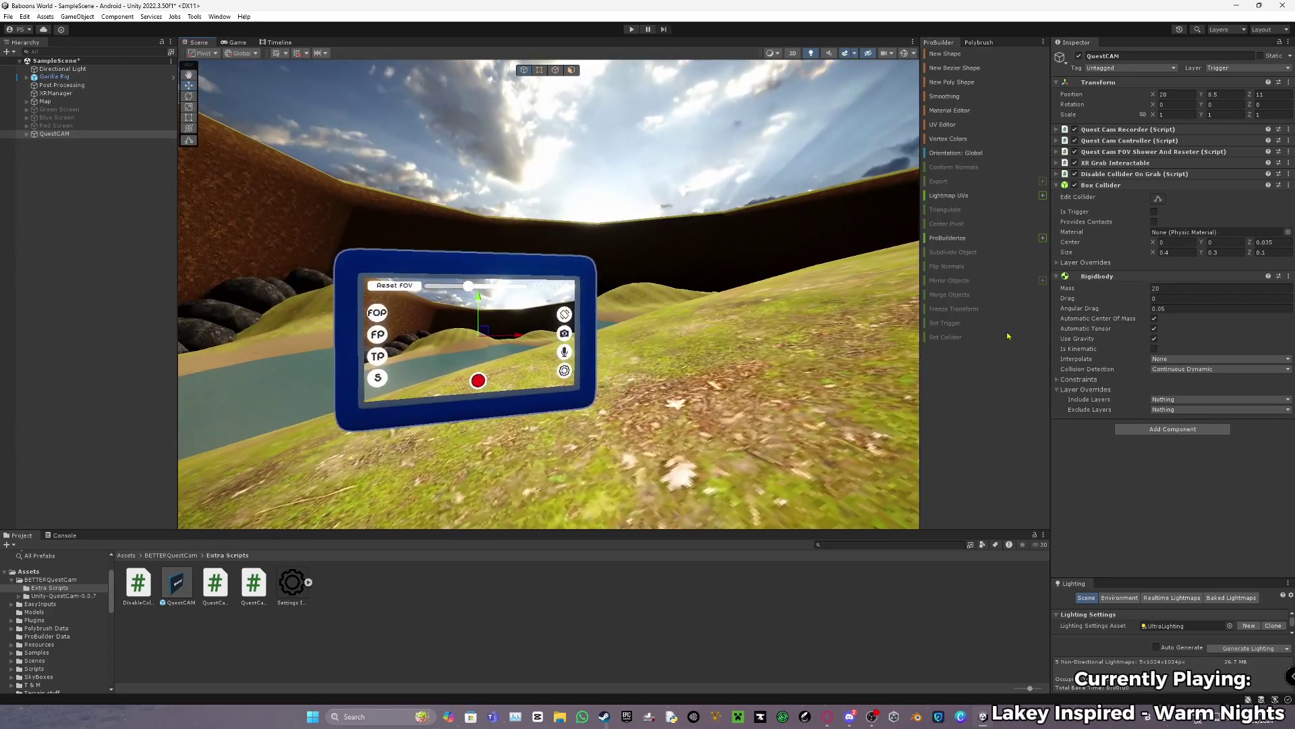
Enable Is Kinematic on QuestCAM's Rigidbody again.
left_click(1154, 348)
key("s")
right_click_drag(871, 351, 692, 324)
key("w")
key("s")
key("s")
key("w")
key("d")
key("a")
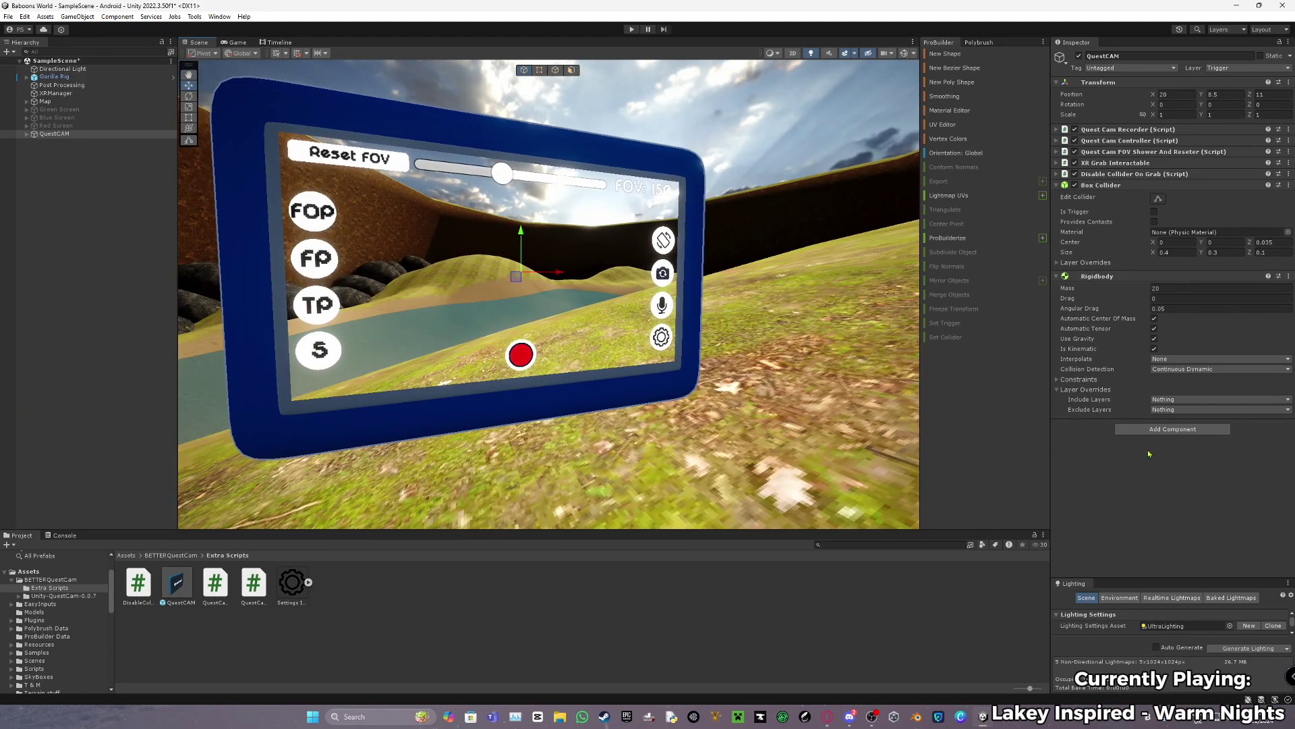
Recheck QuestCAM's Box Collider and Rigidbody settings and leave both components collapsed.
left_click(1110, 276)
left_click(1124, 185)
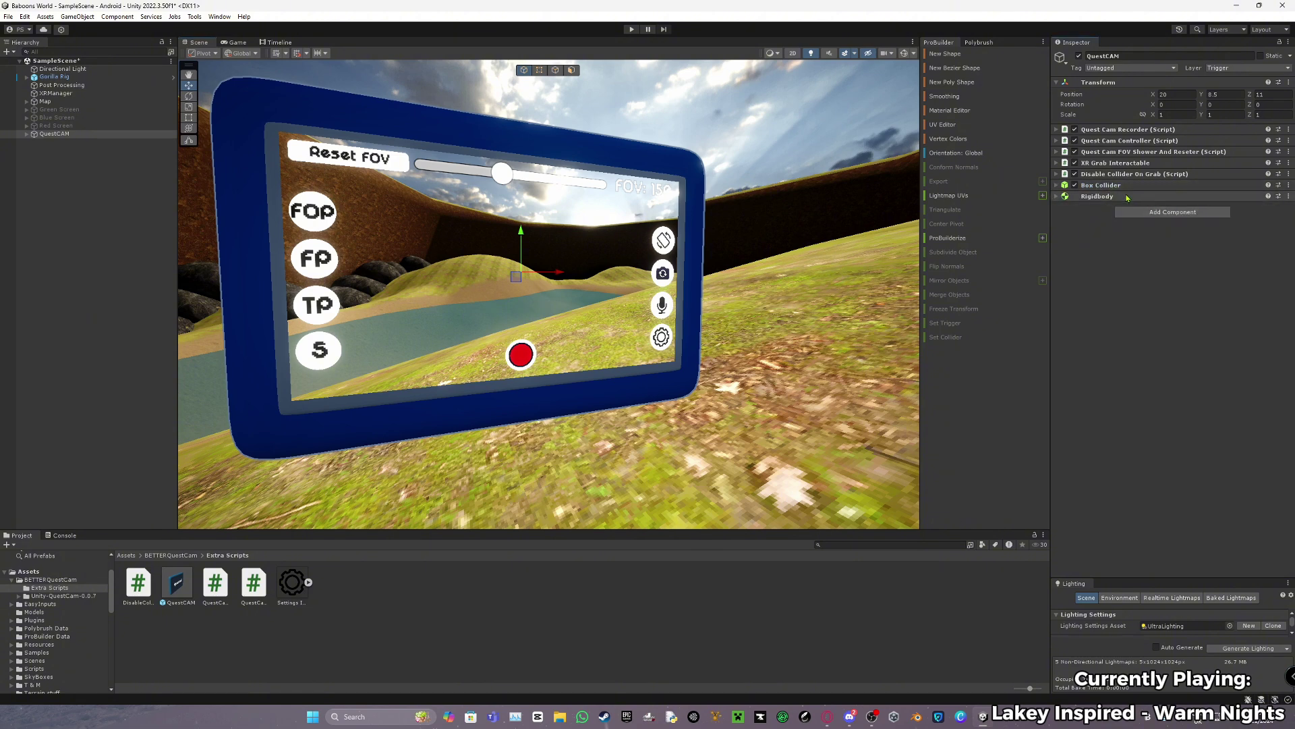
left_click(1107, 196)
left_click(1113, 185)
left_click(1112, 277)
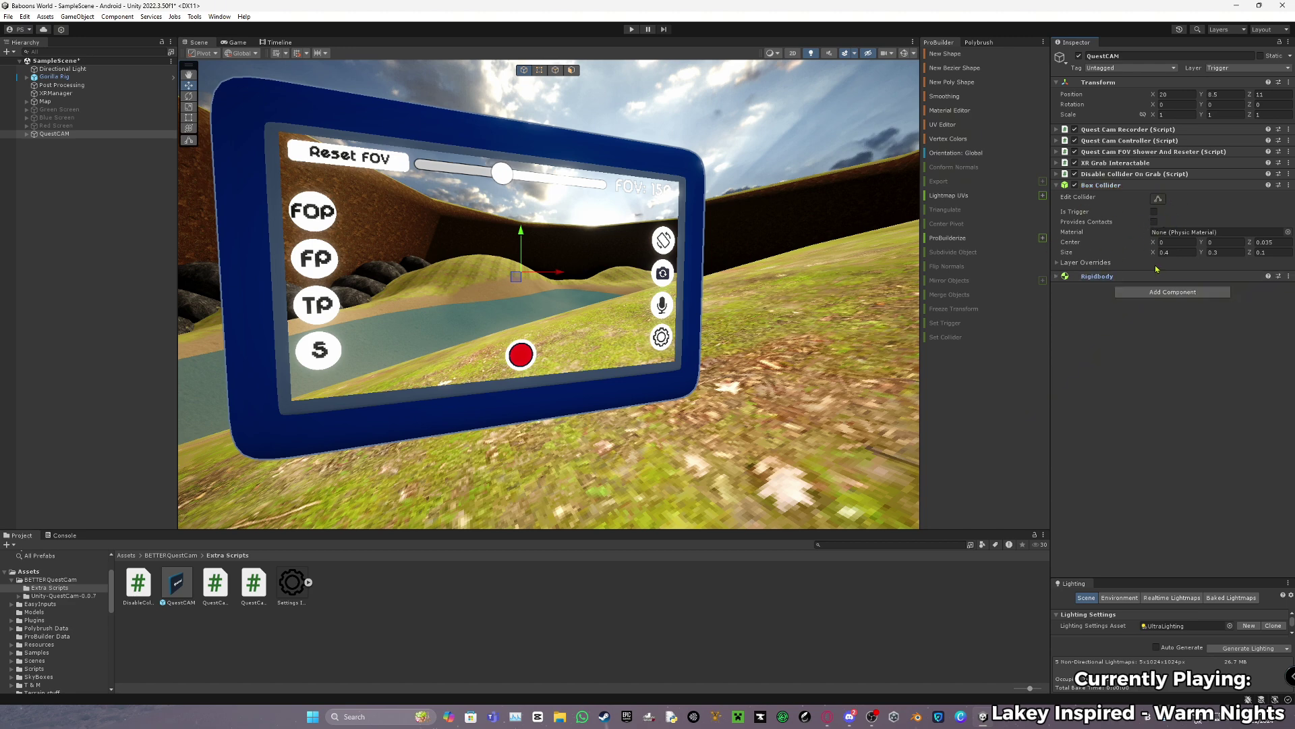
left_click_drag(597, 322, 580, 315, "alt")
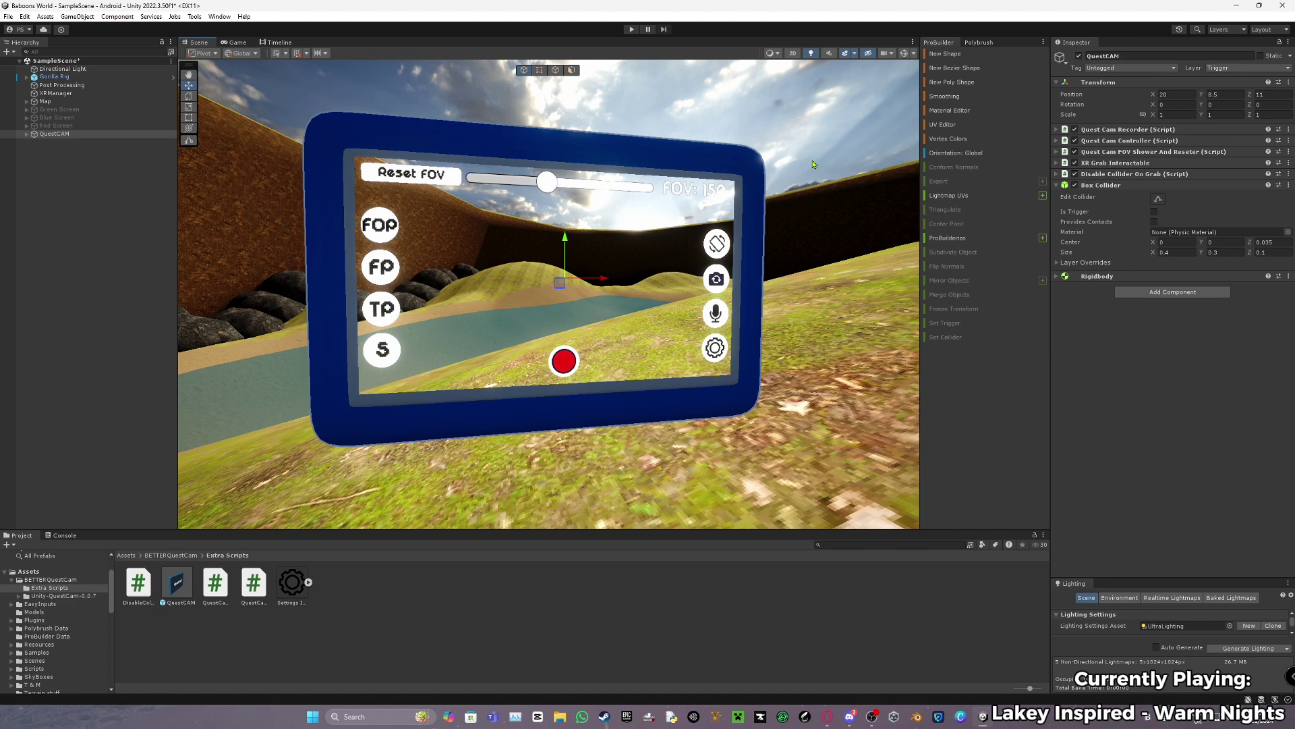
left_click(1124, 187)
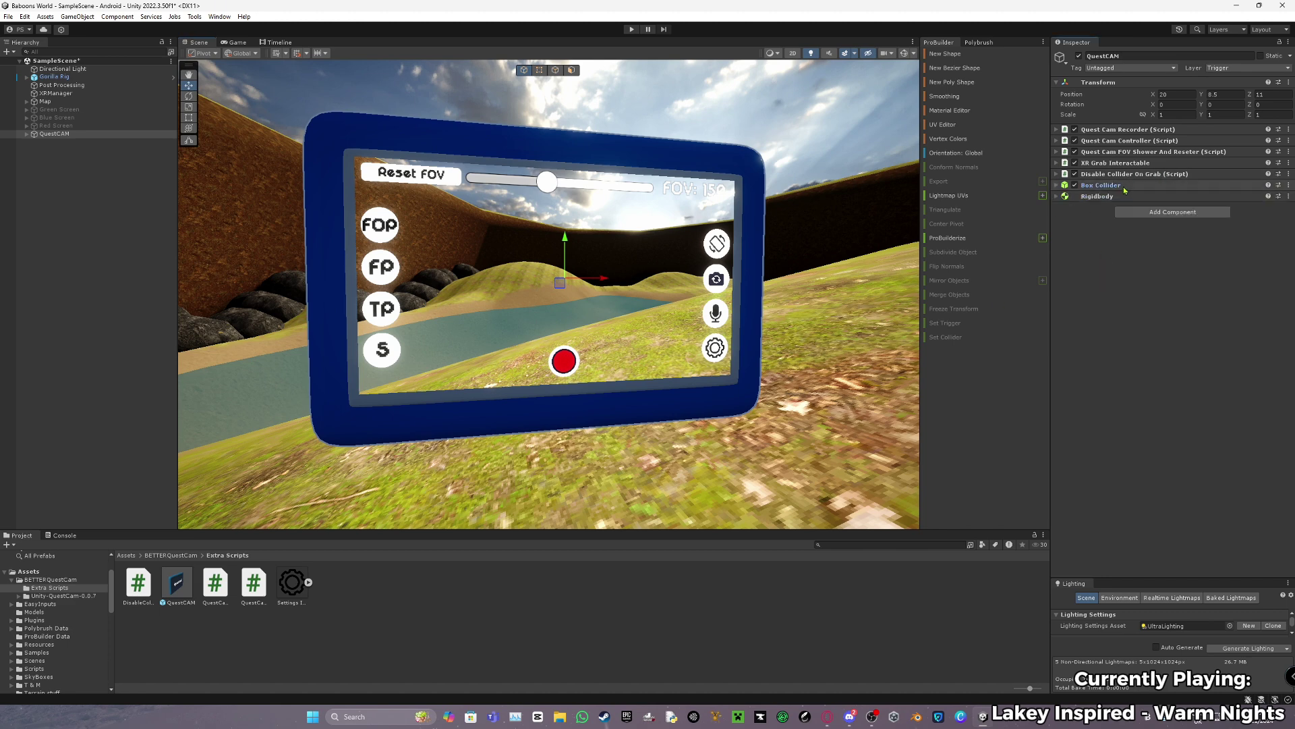
Expand QuestCAM's XR Grab Interactable component and review its settings.
left_click(1126, 164)
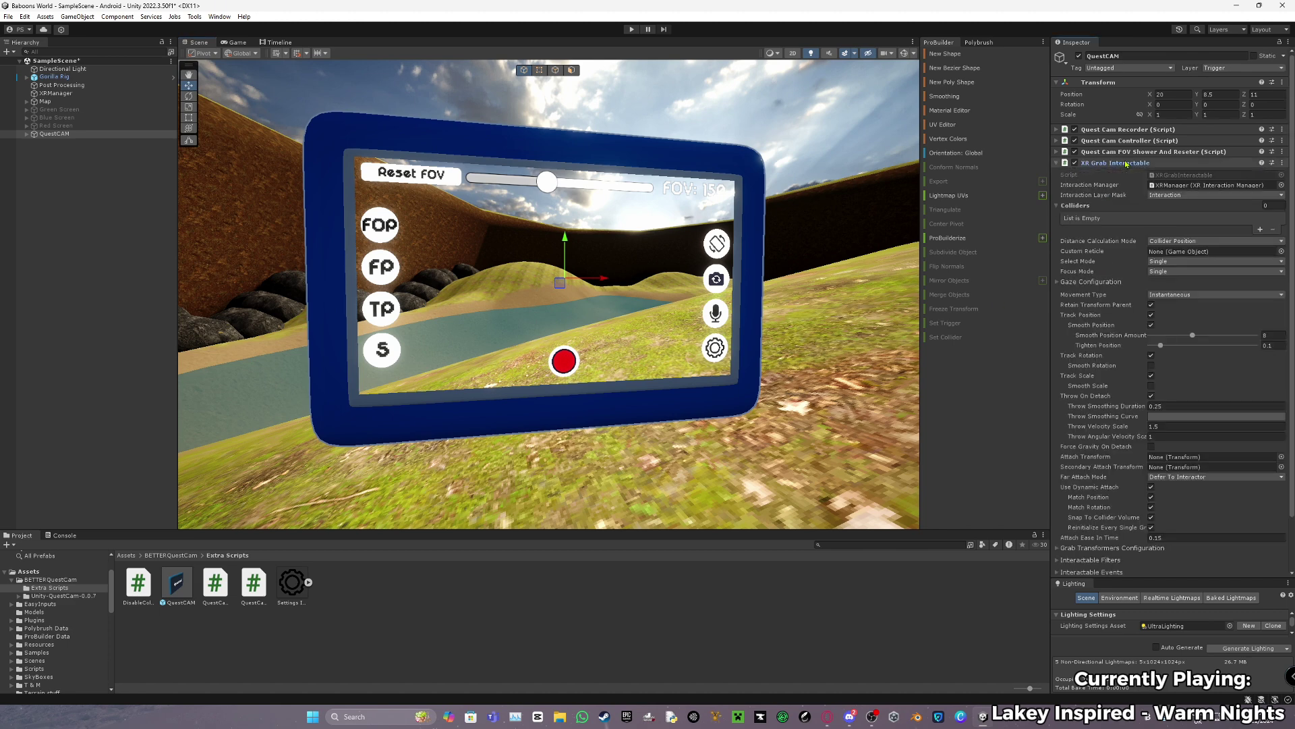
key("s")
right_click_drag(538, 322, 1124, 213)
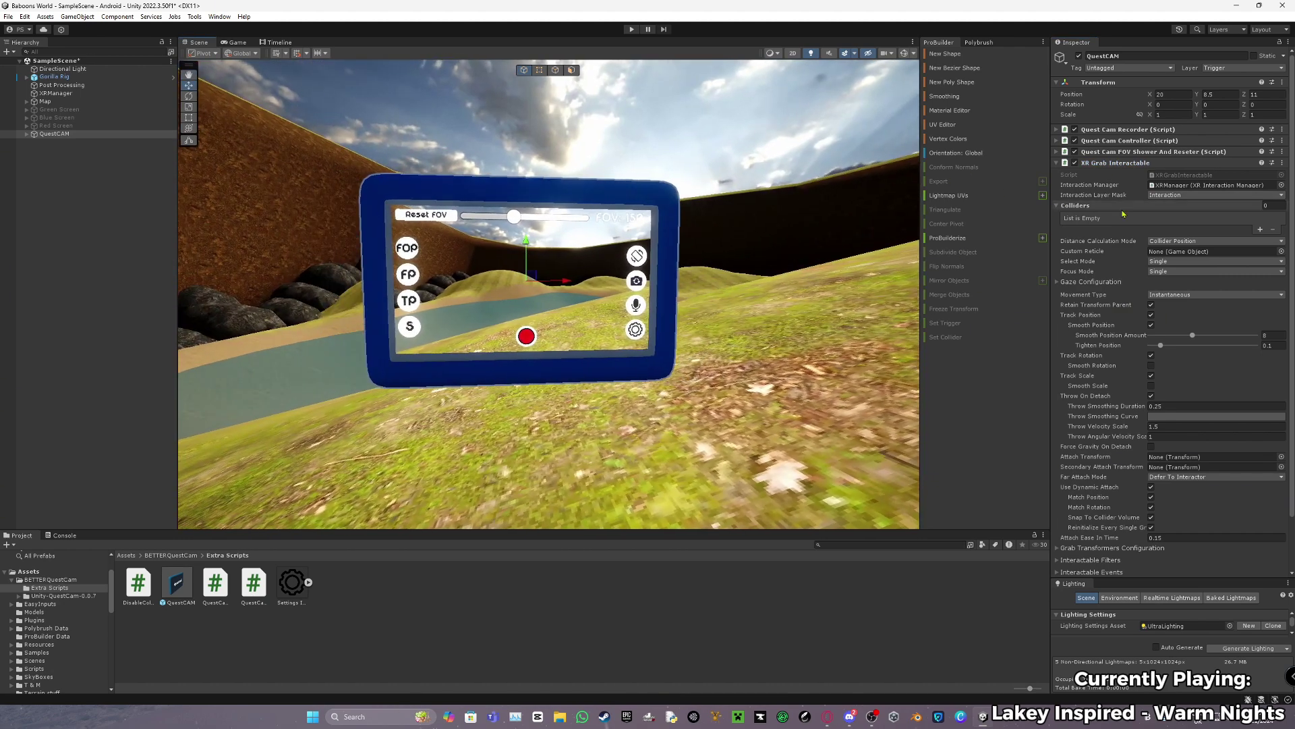
Check the Interaction Layer Mask options of QuestCAM's XR Grab Interactable, set Movement Type to Instantaneous, and collapse the component.
left_click(1174, 195)
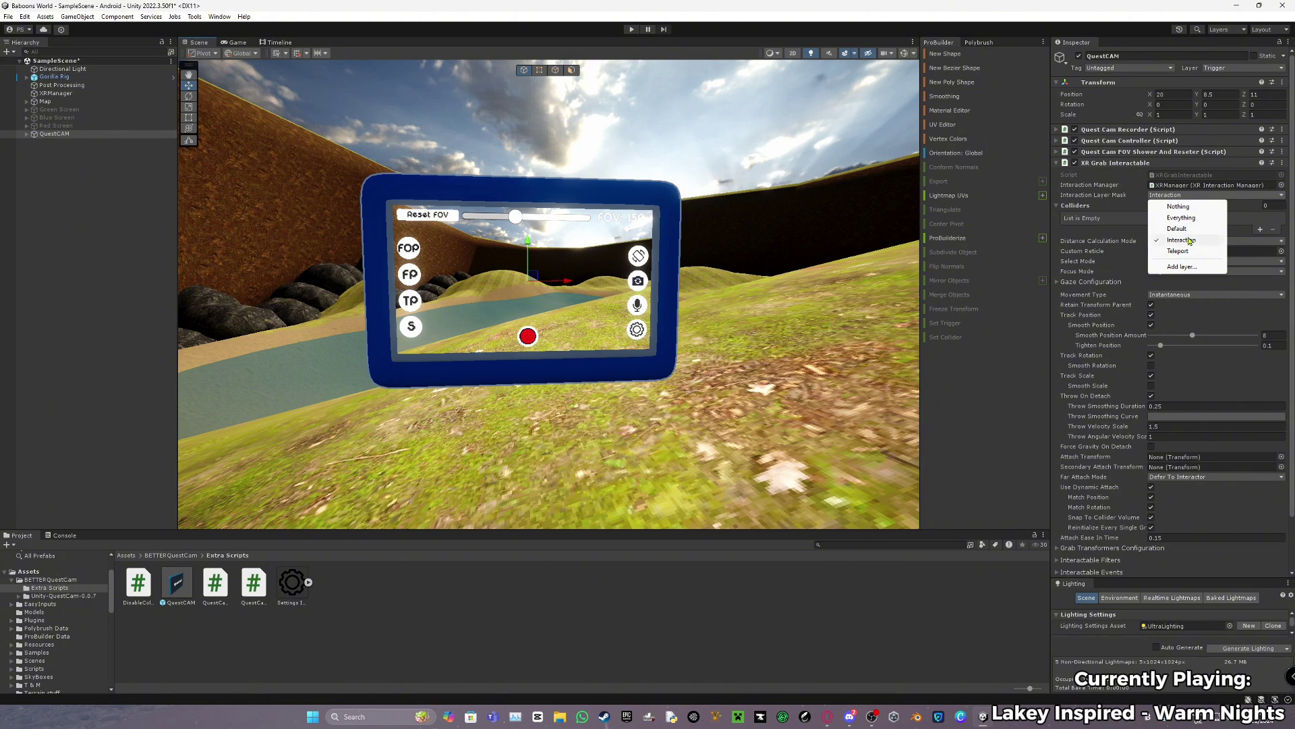
left_click(1113, 214)
scroll(1095, 437, "down", 2)
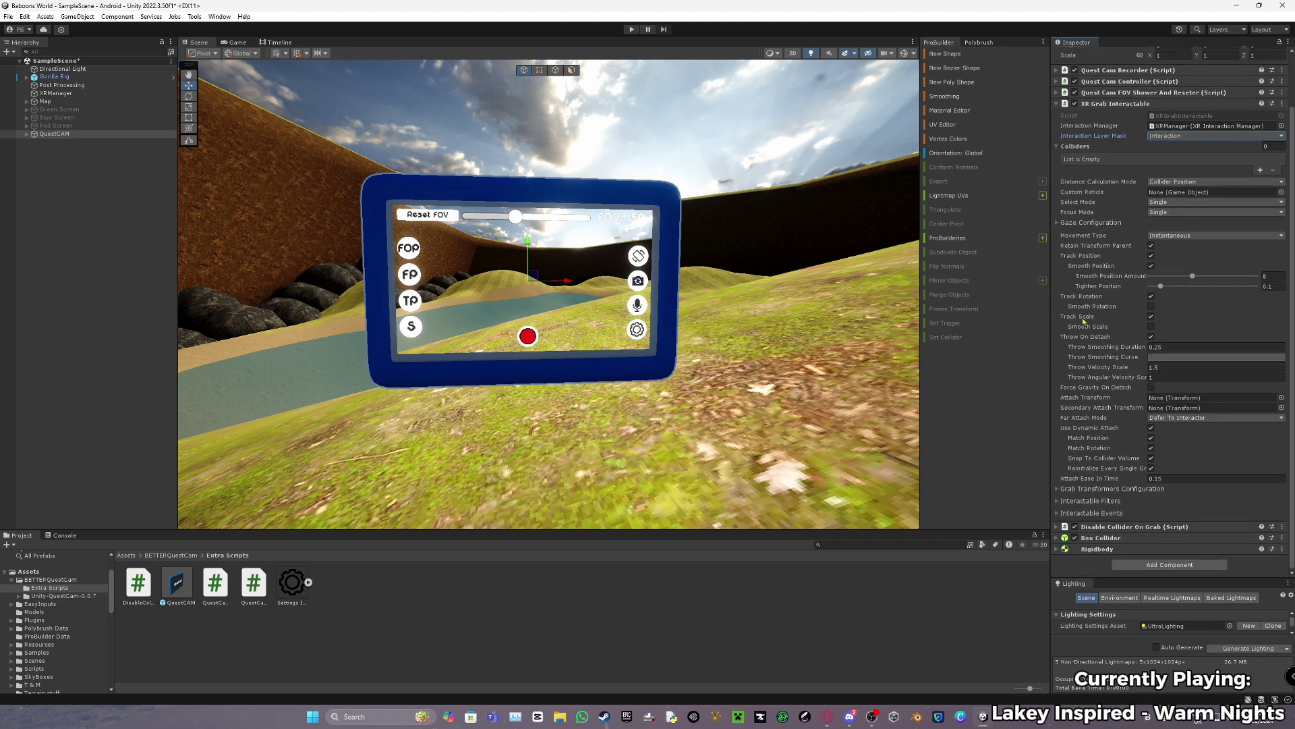
scroll(1170, 343, "up", 2)
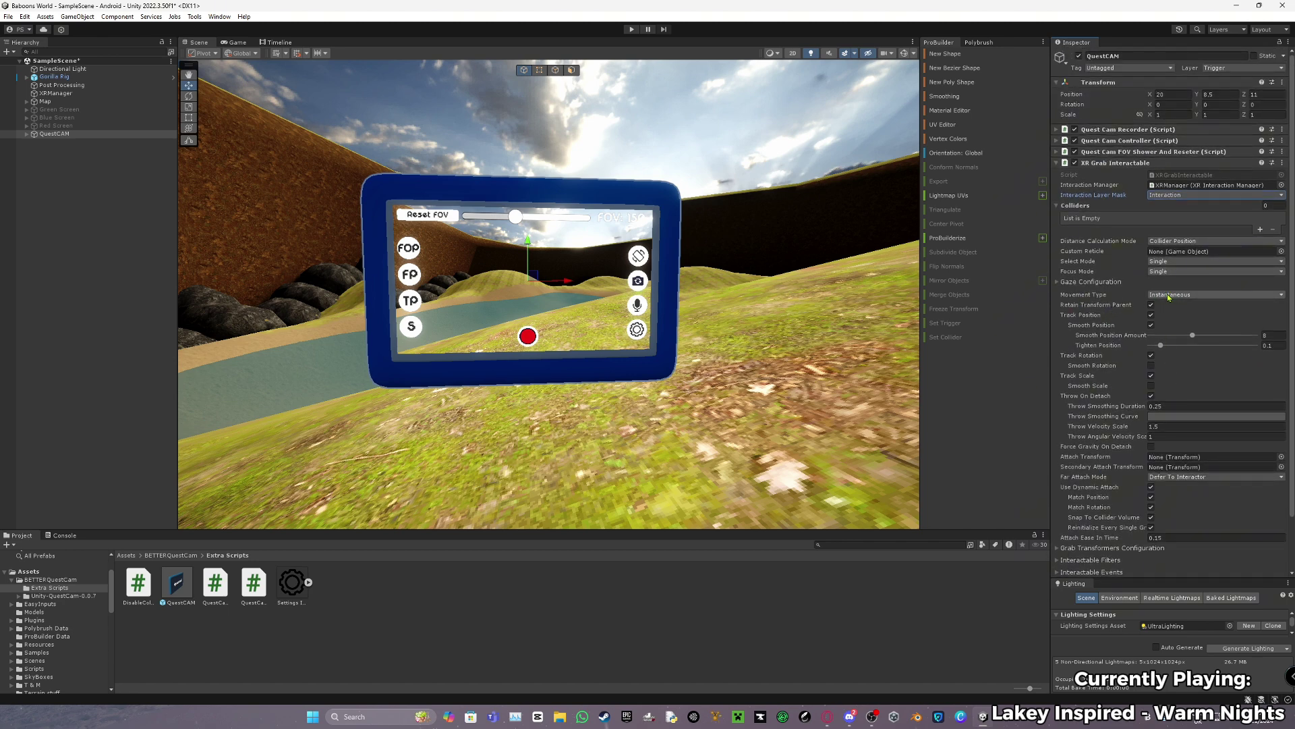
left_click(1169, 295)
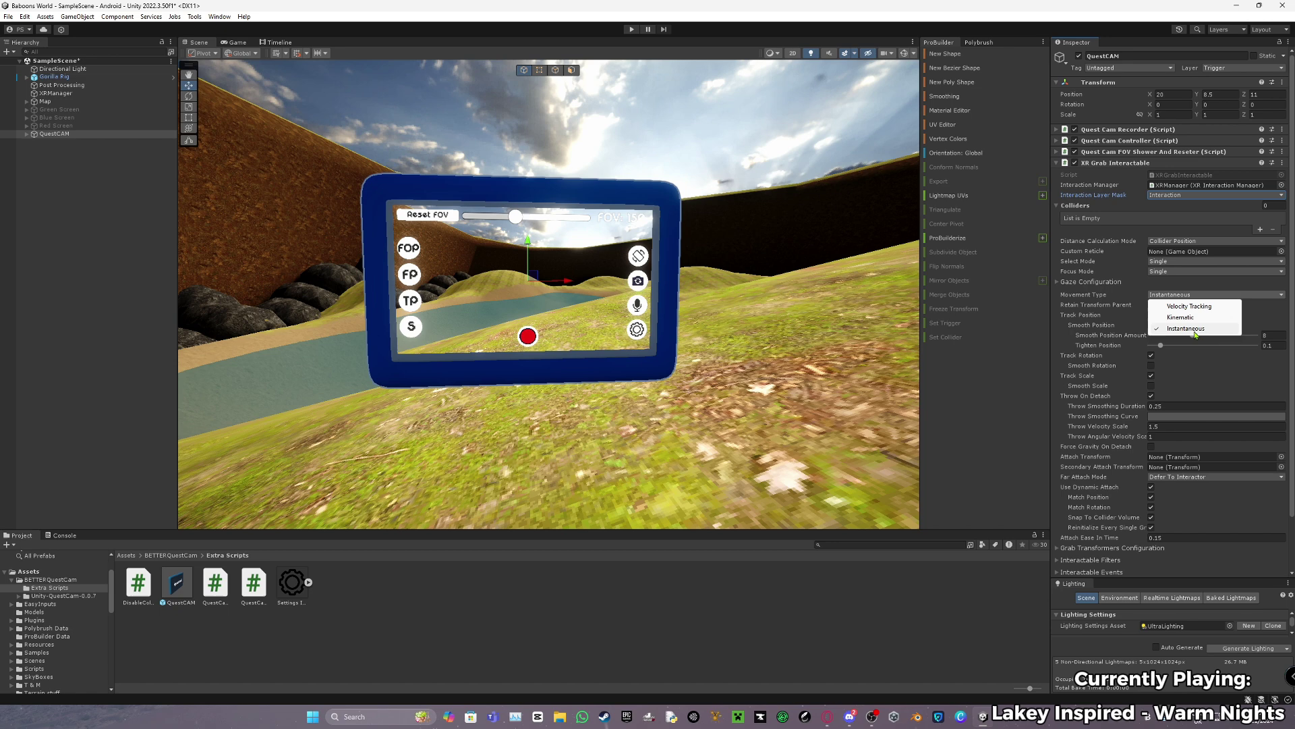
left_click(1187, 329)
left_click(1093, 163)
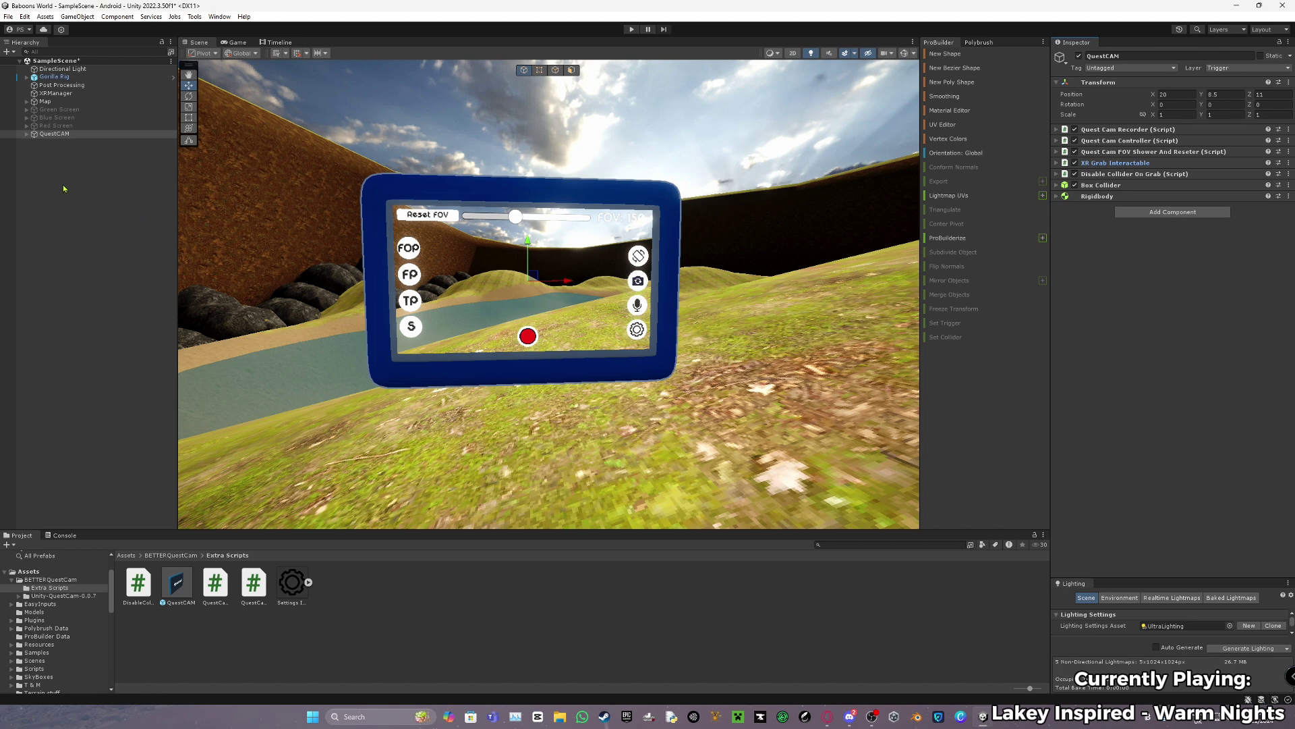
Inspect the XRManager object, then assign XRManager as the Interaction Manager of QuestCAM's XR Grab Interactable.
left_click(55, 93)
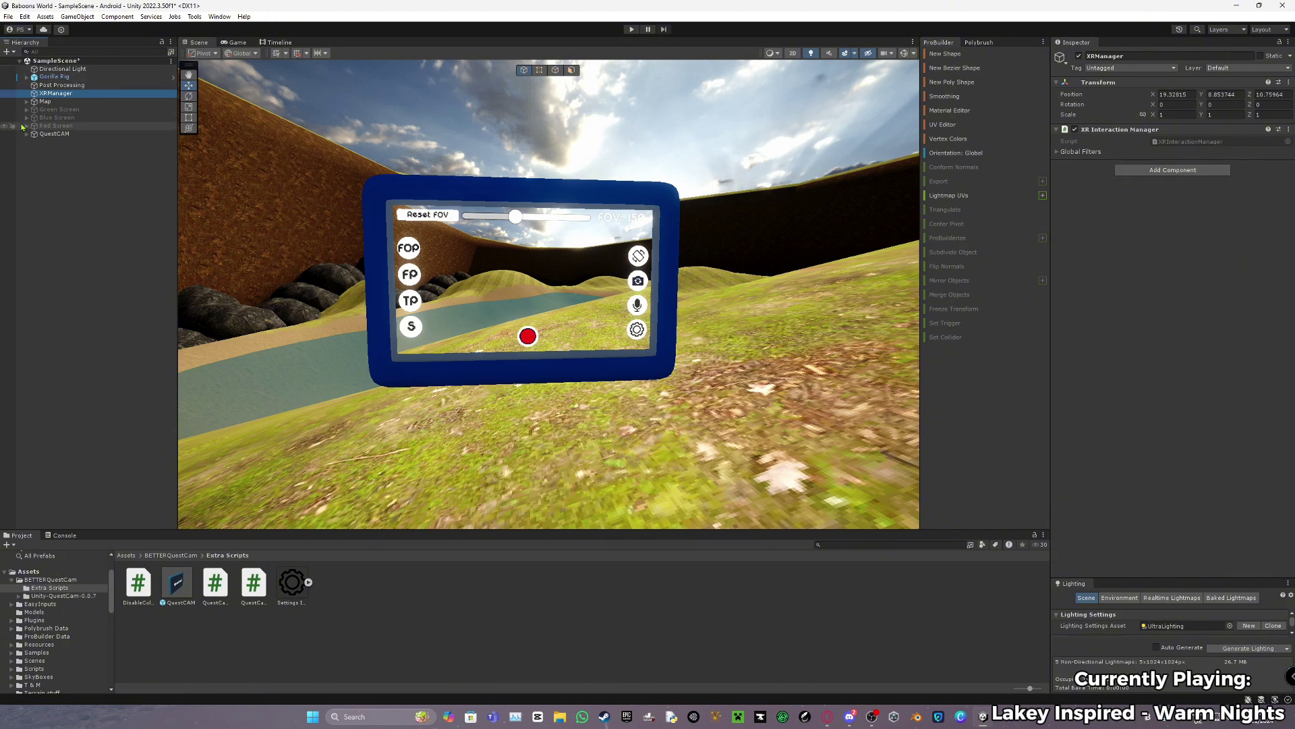
left_click(50, 135)
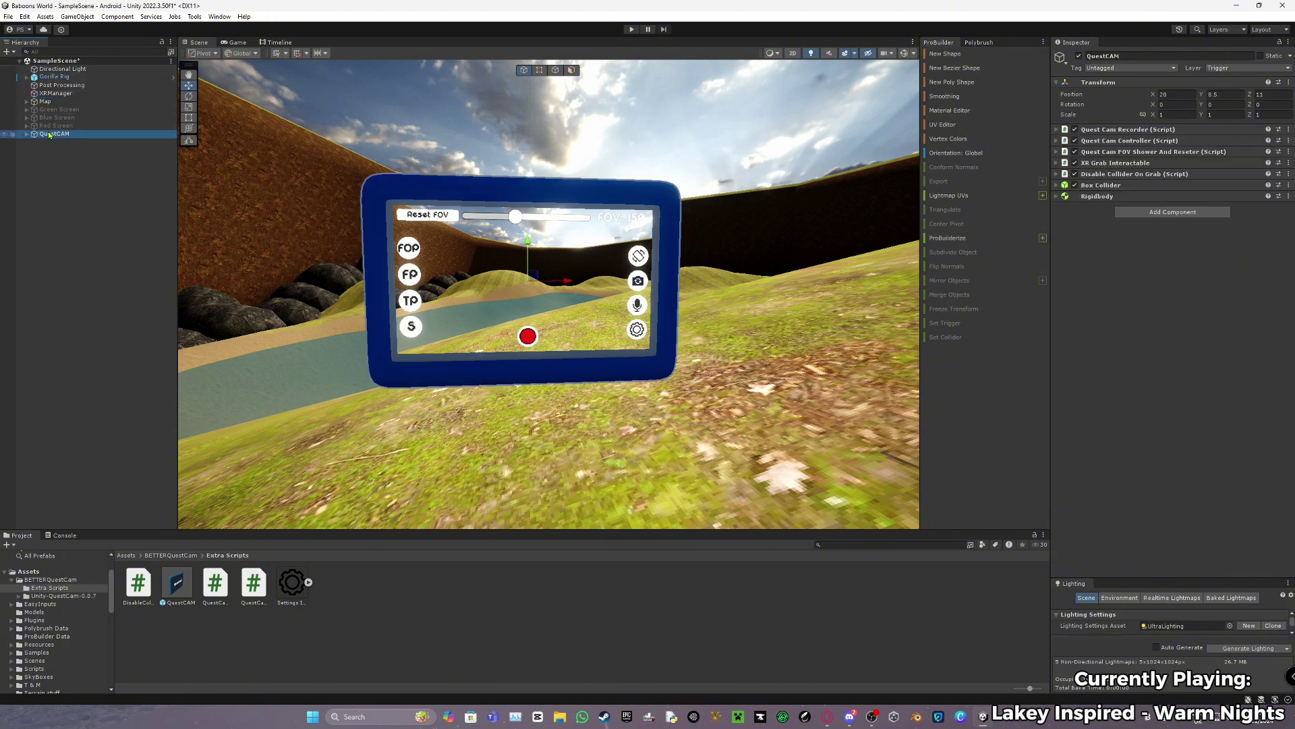
left_click(1155, 162)
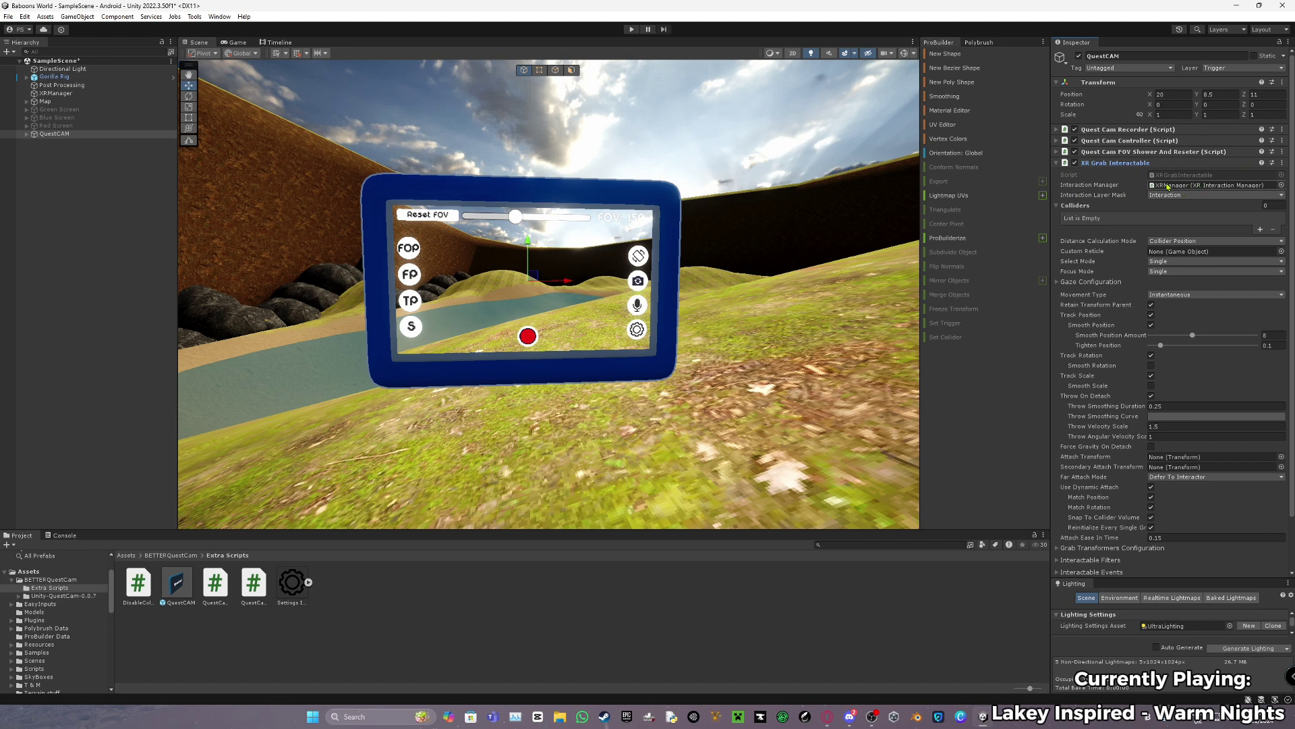
left_click(1281, 184)
double_click(986, 228)
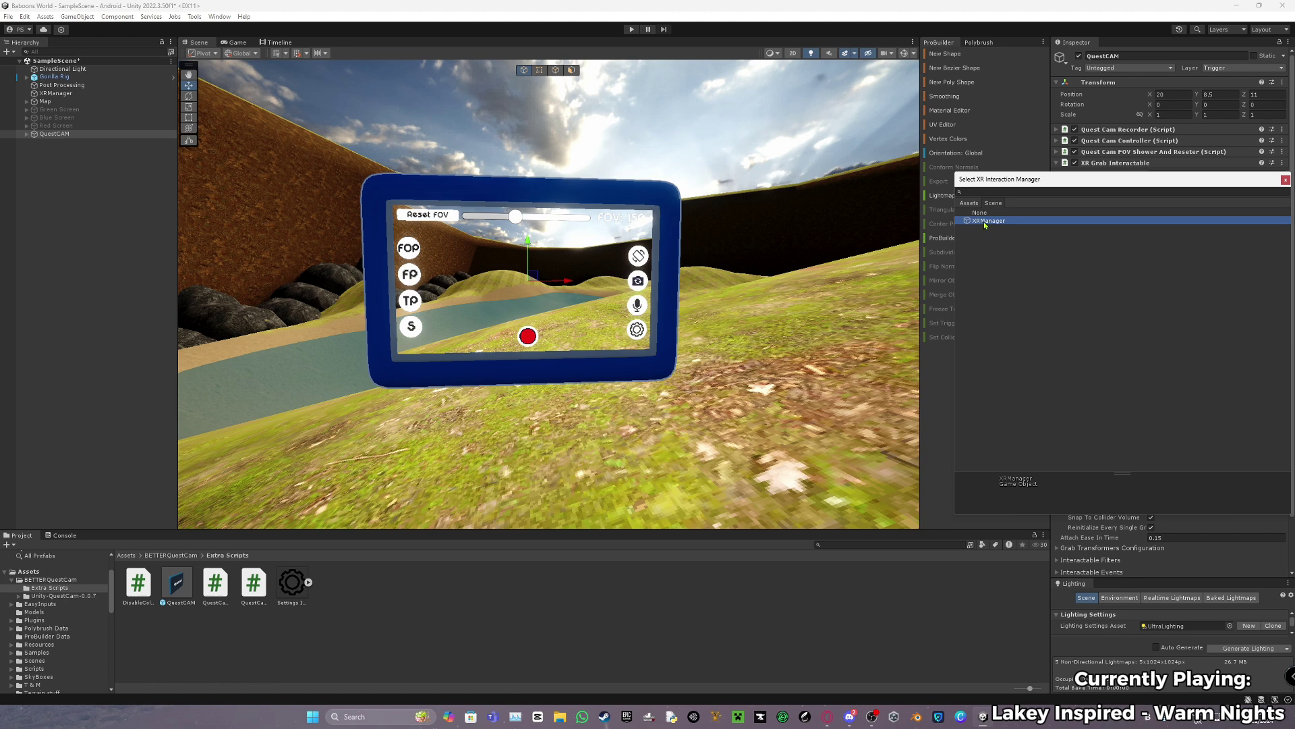
left_click(1087, 163)
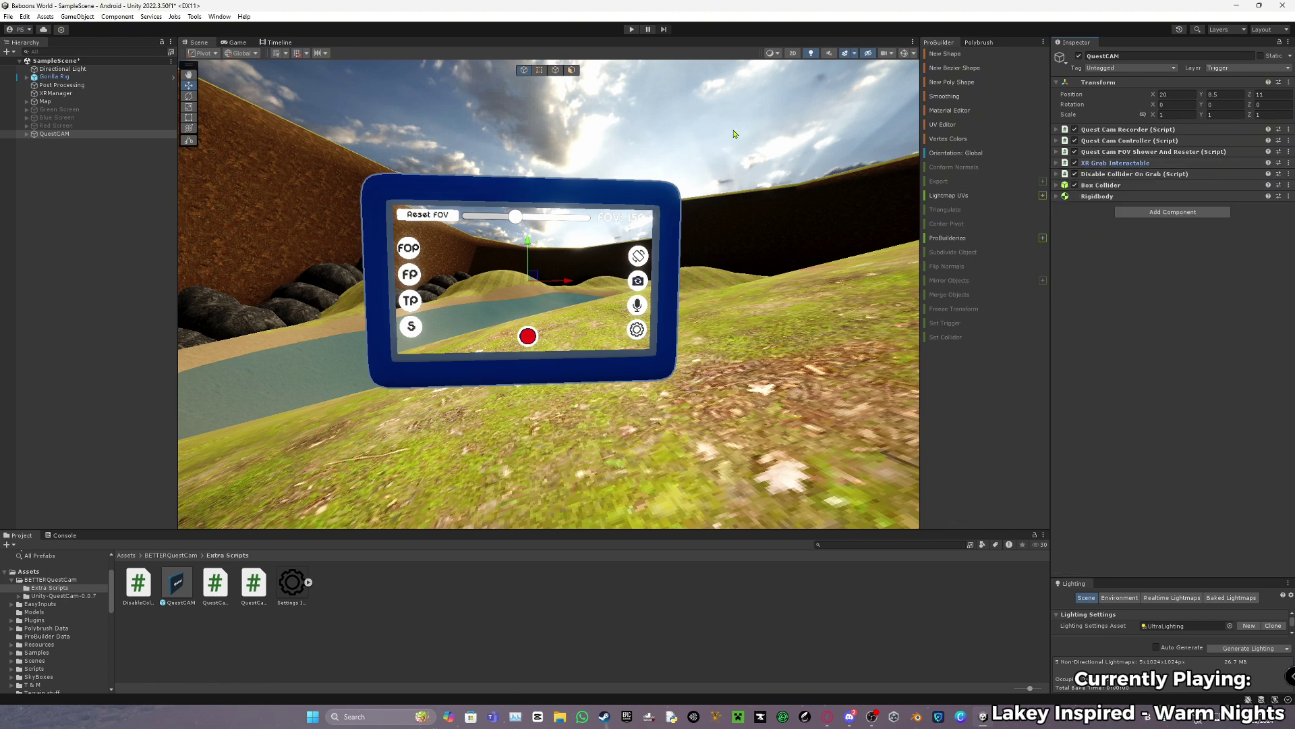
Check the Interaction Layer Mask on the RightHand Controller under GorillaPlayer and assign XRManager as its XR Direct Interactor's Interaction Manager.
left_click(26, 77)
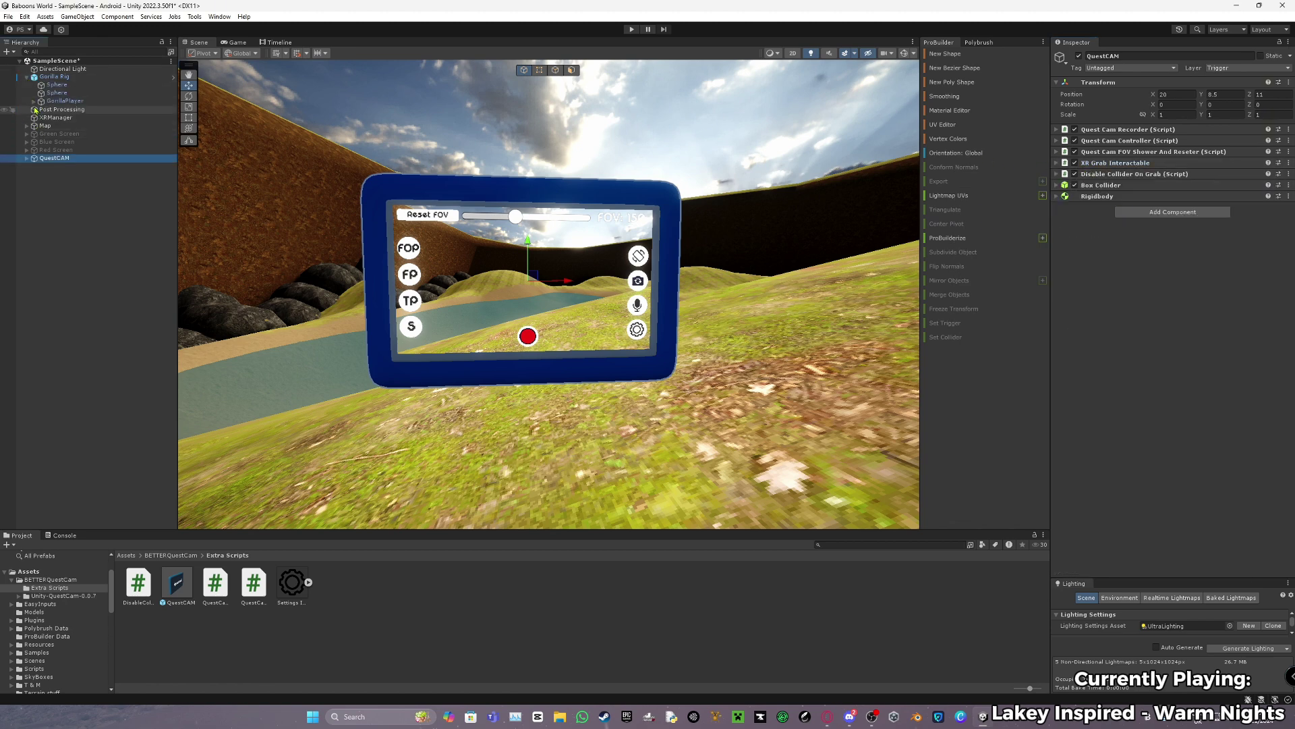
left_click(33, 101)
left_click(62, 125)
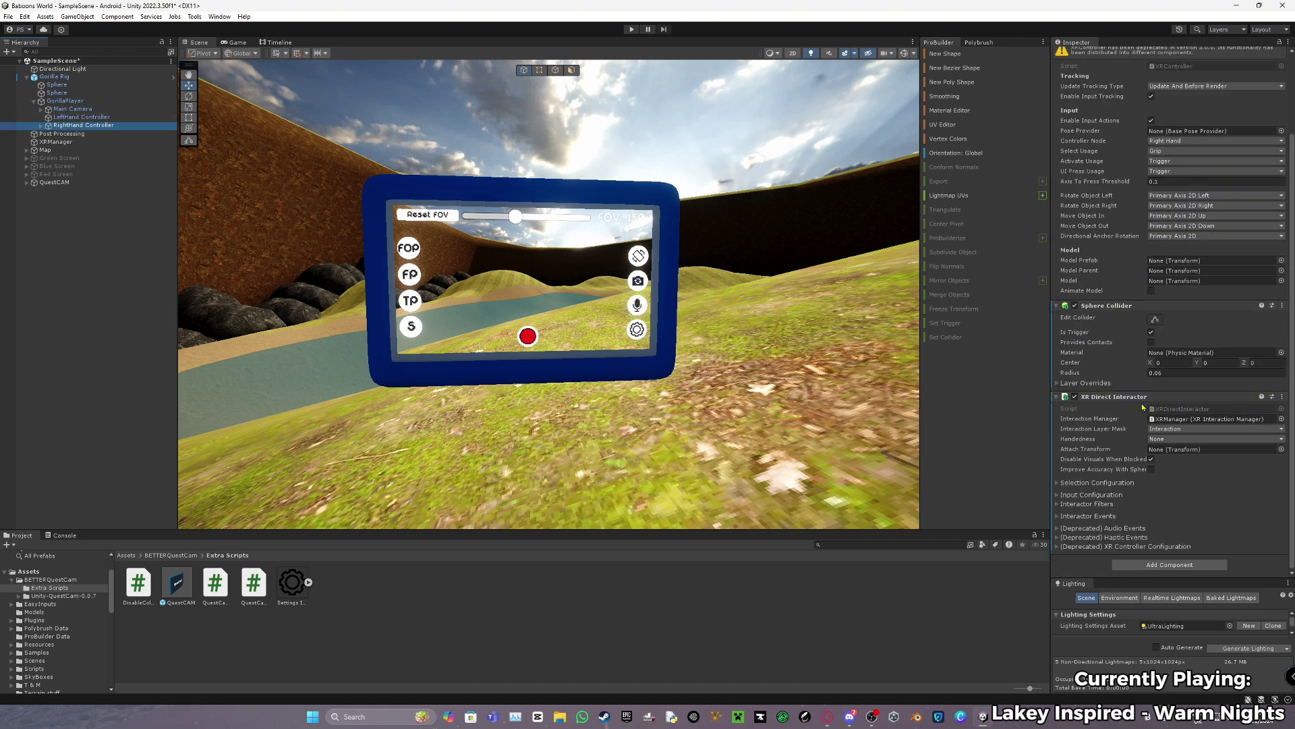
scroll(1143, 428, "down", 3)
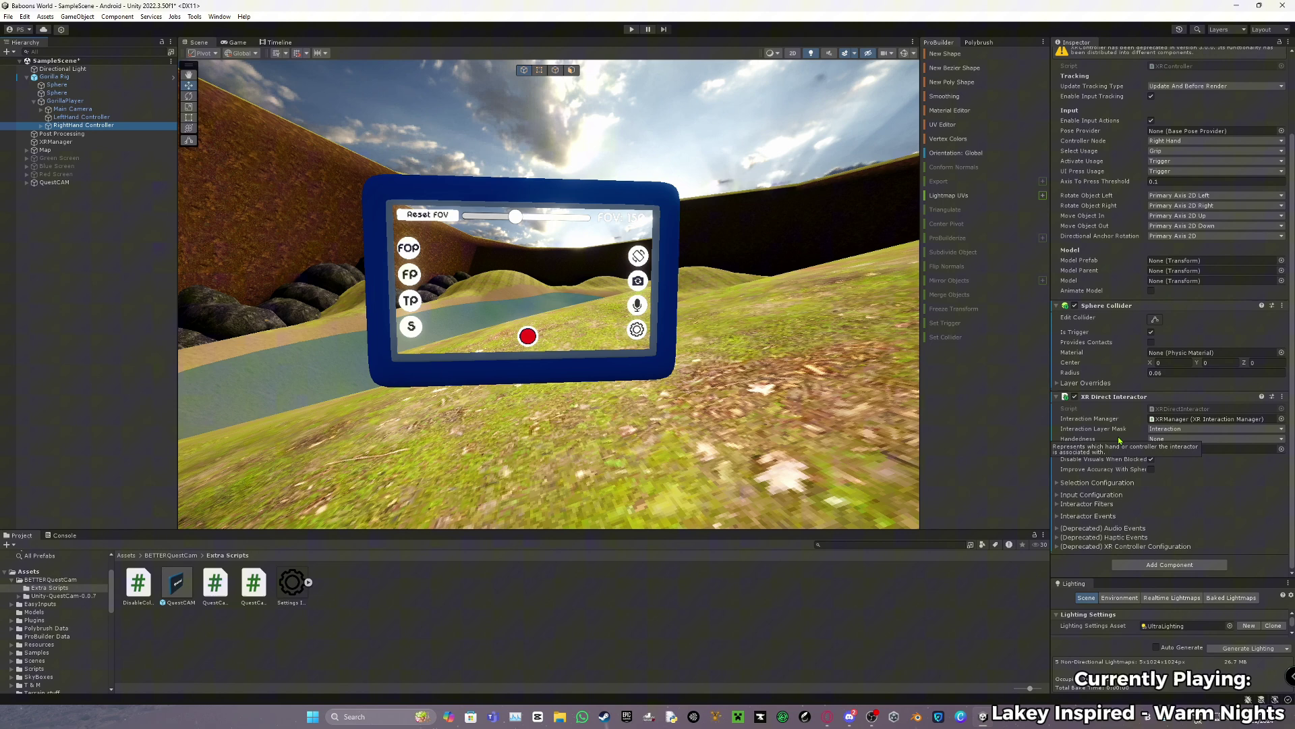
left_click(1175, 430)
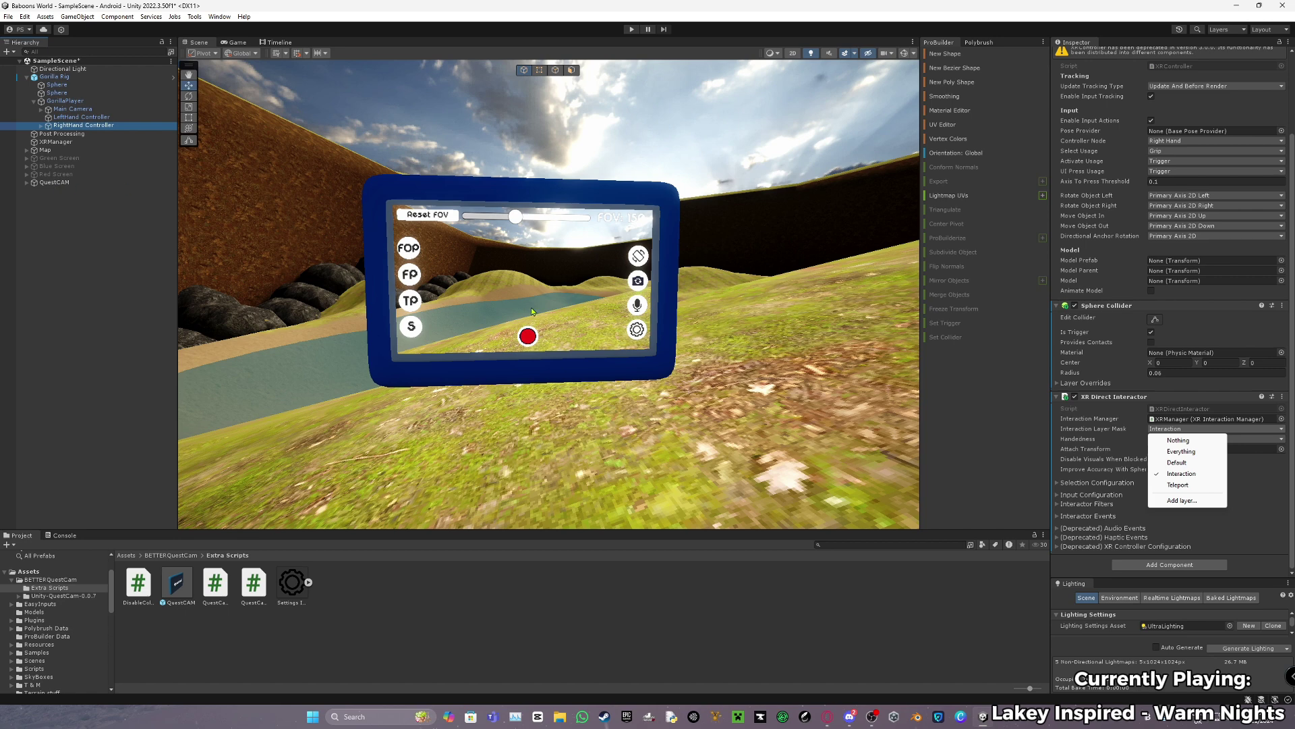
left_click(1207, 419)
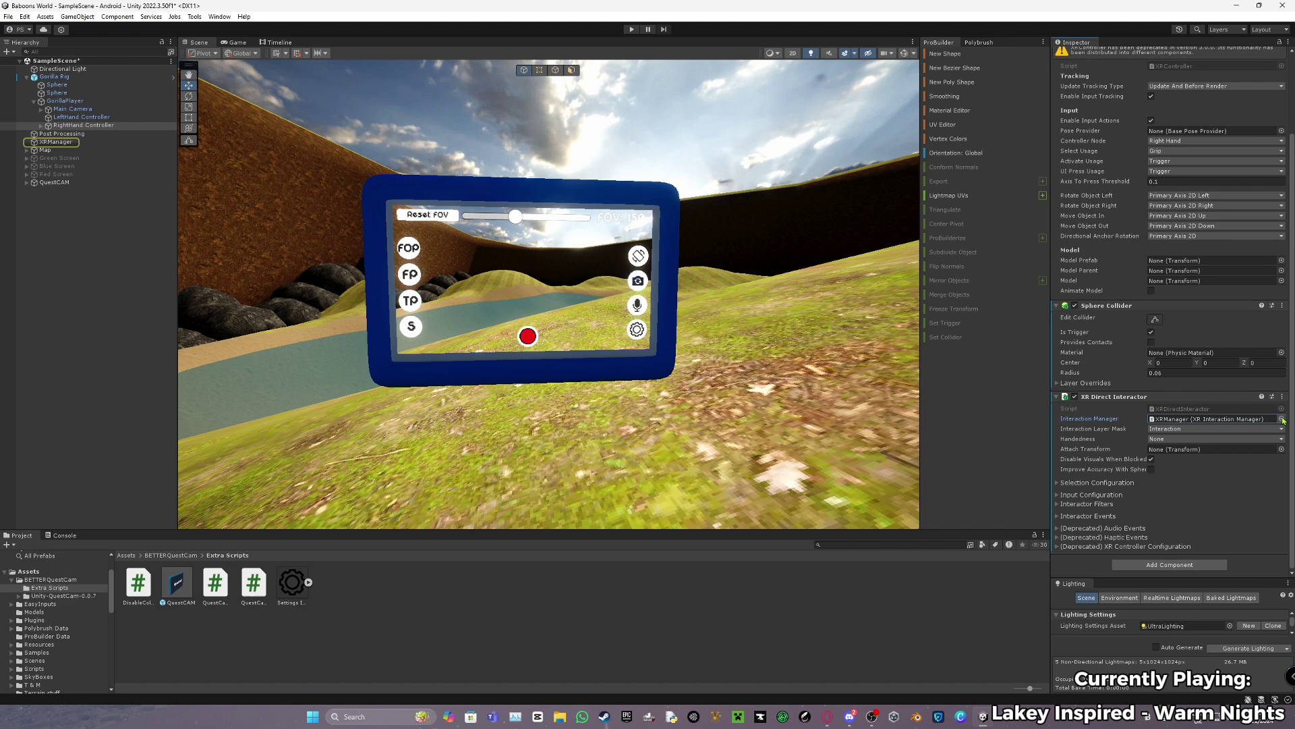
left_click(1282, 419)
double_click(987, 407)
Review the LeftHand Controller's Sphere Collider and XR Direct Interactor settings.
left_click(71, 118)
scroll(1091, 508, "up", 3)
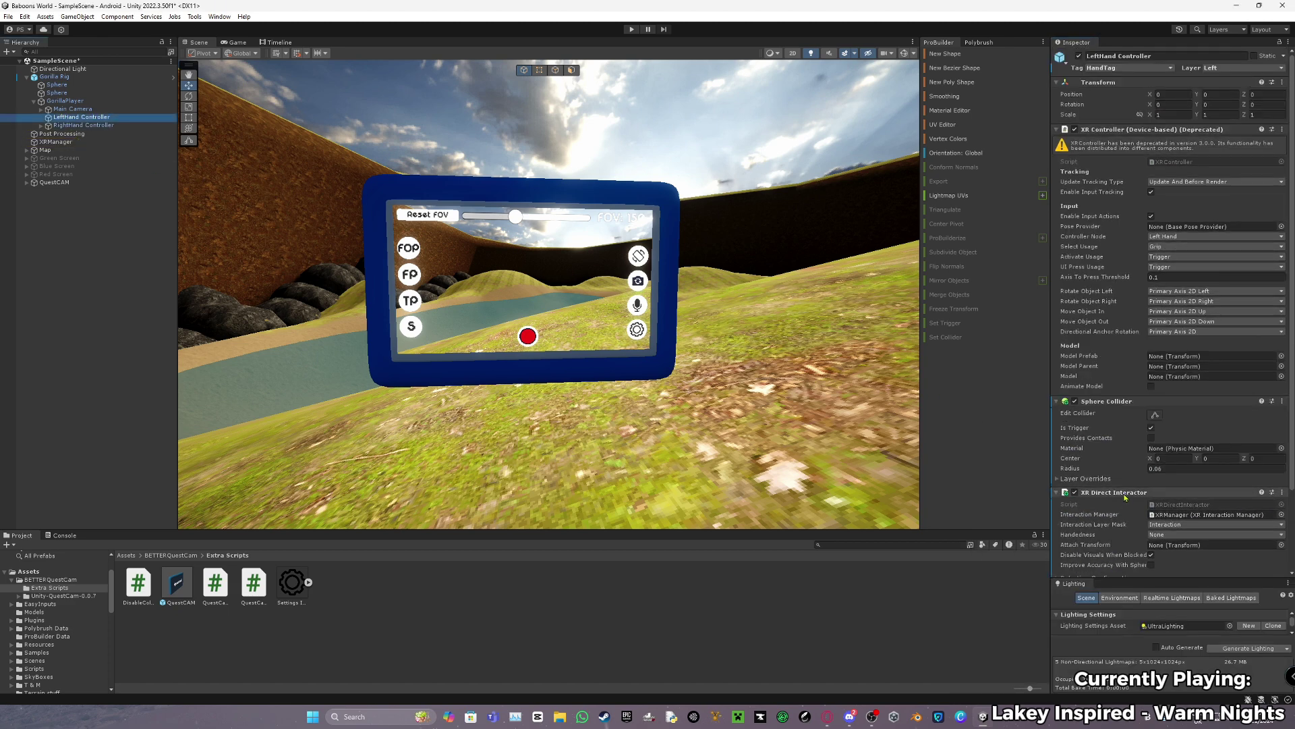
left_click(1163, 458)
key("Return")
Add an XR Ray Interactor object as a child of the RightHand Controller.
left_click(84, 124)
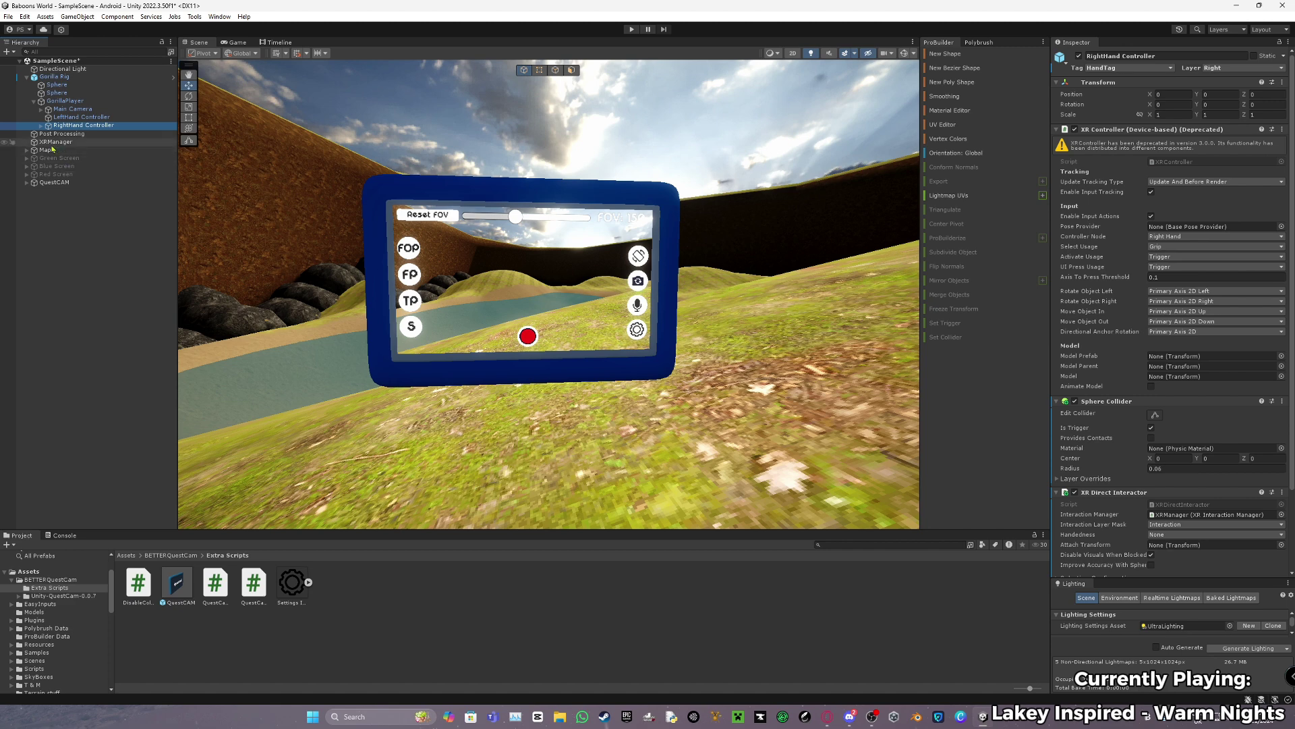
right_click(98, 128)
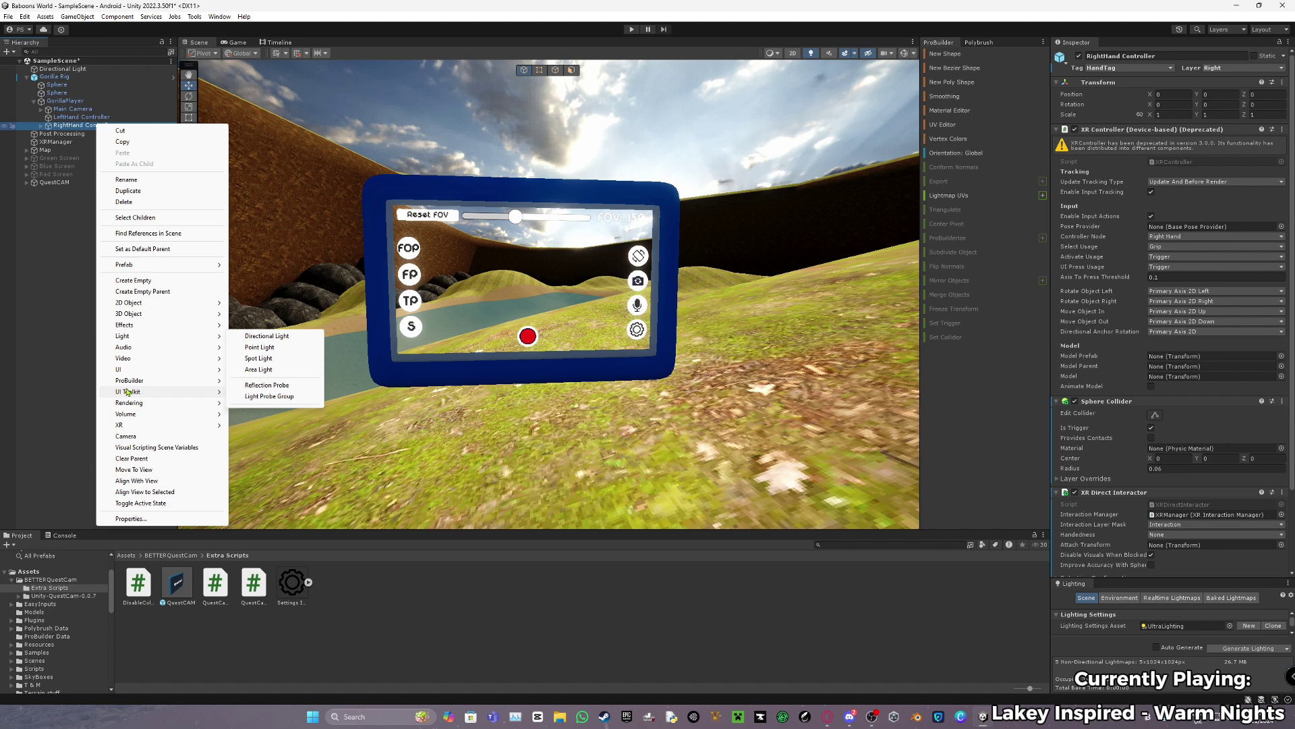
mouse_move(131, 426)
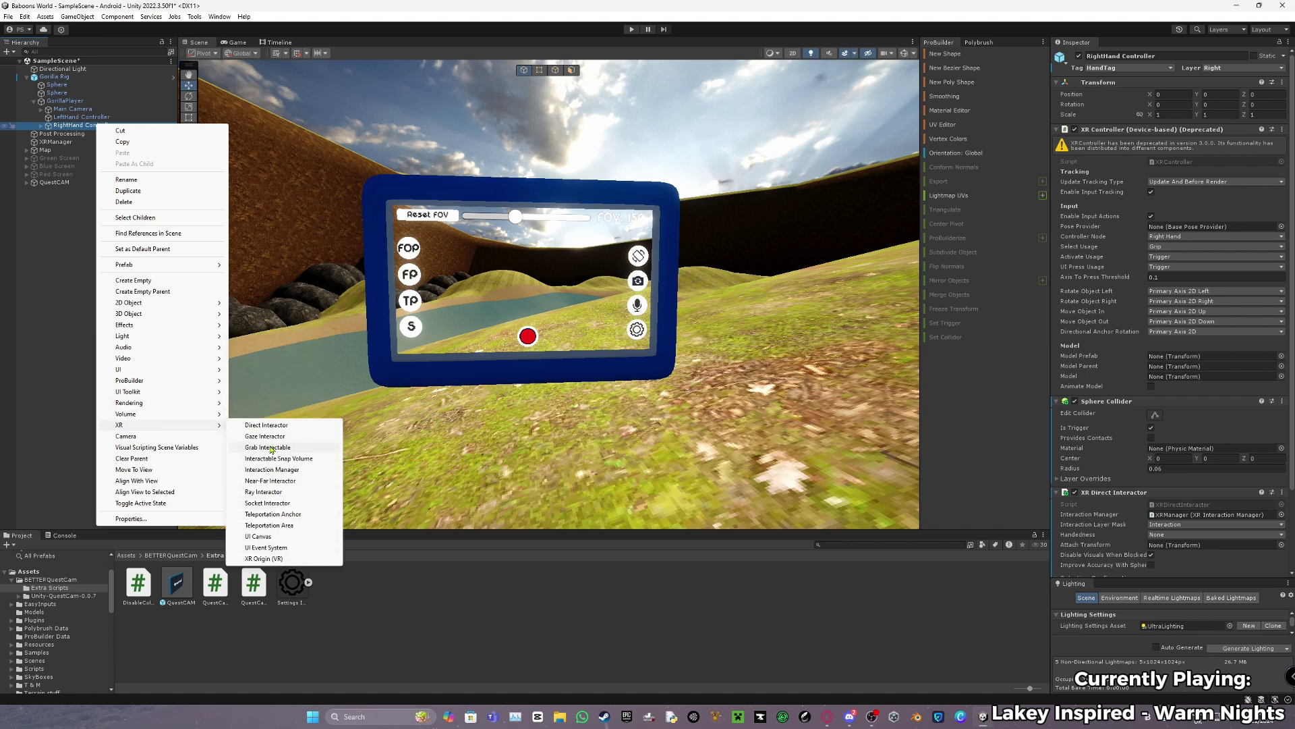
left_click(264, 492)
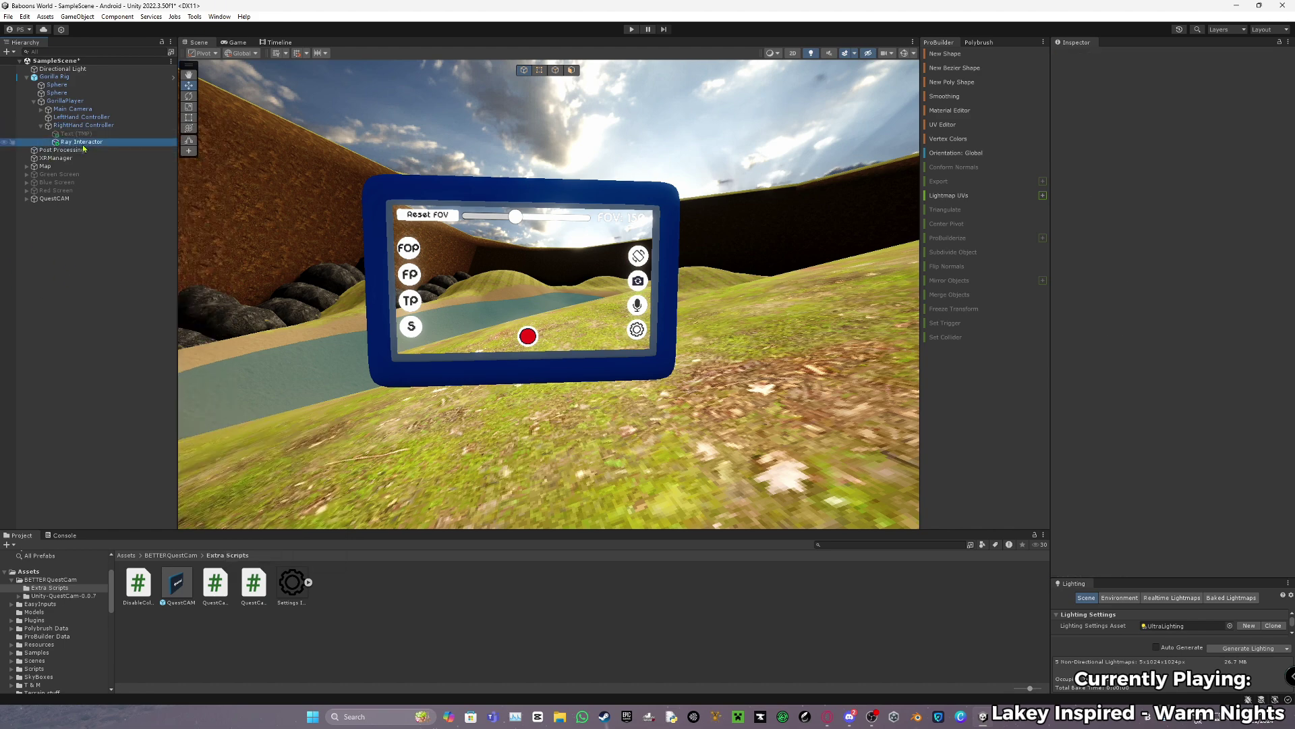
scroll(692, 253, "up", 3)
scroll(691, 252, "down", 4)
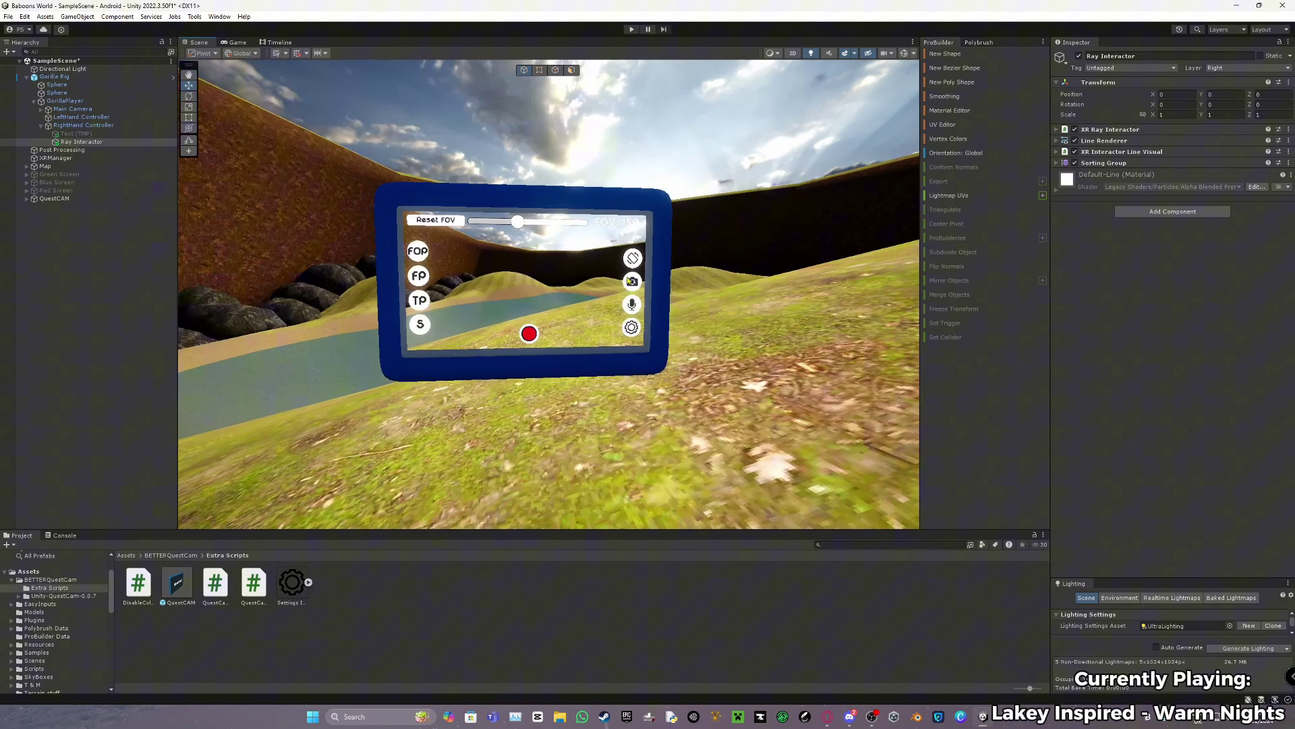
Assign XRManager as the Ray Interactor's Interaction Manager, check its Interaction Layer Mask options, and collapse XR Ray Interactor.
left_click(1113, 130)
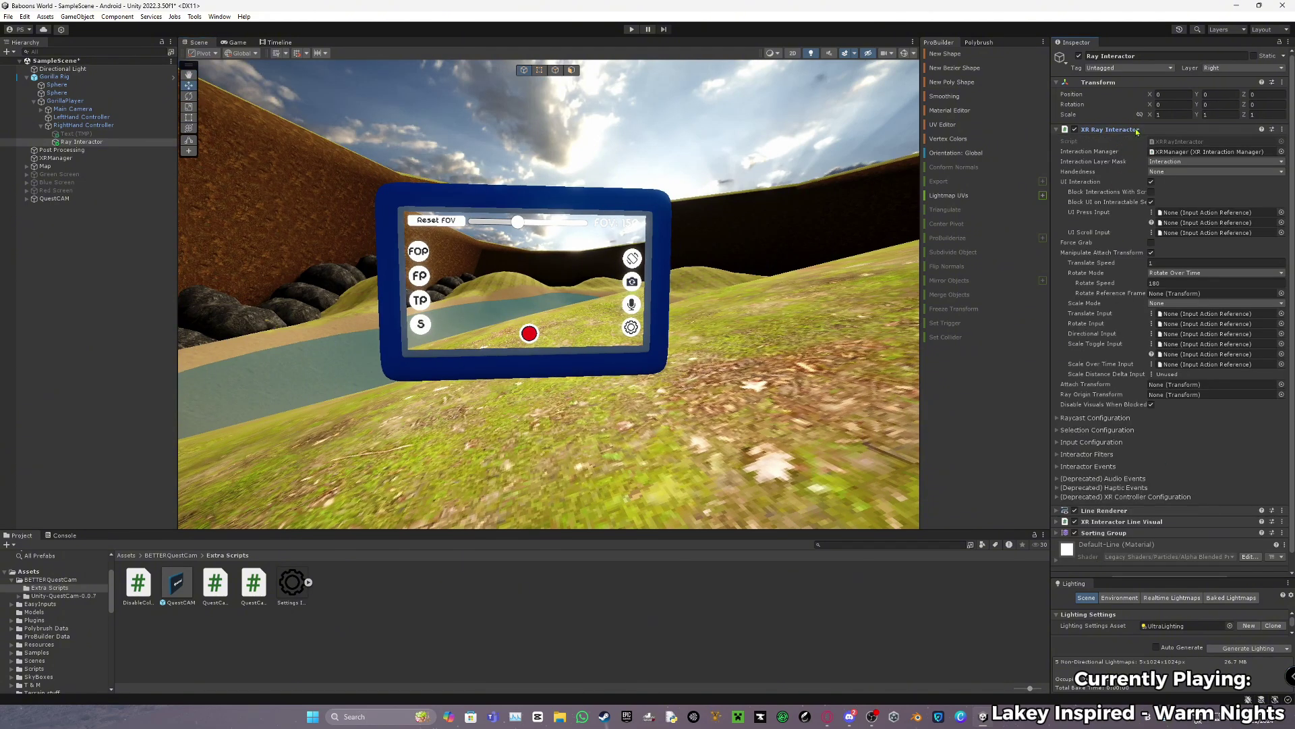
left_click(1281, 151)
double_click(1041, 188)
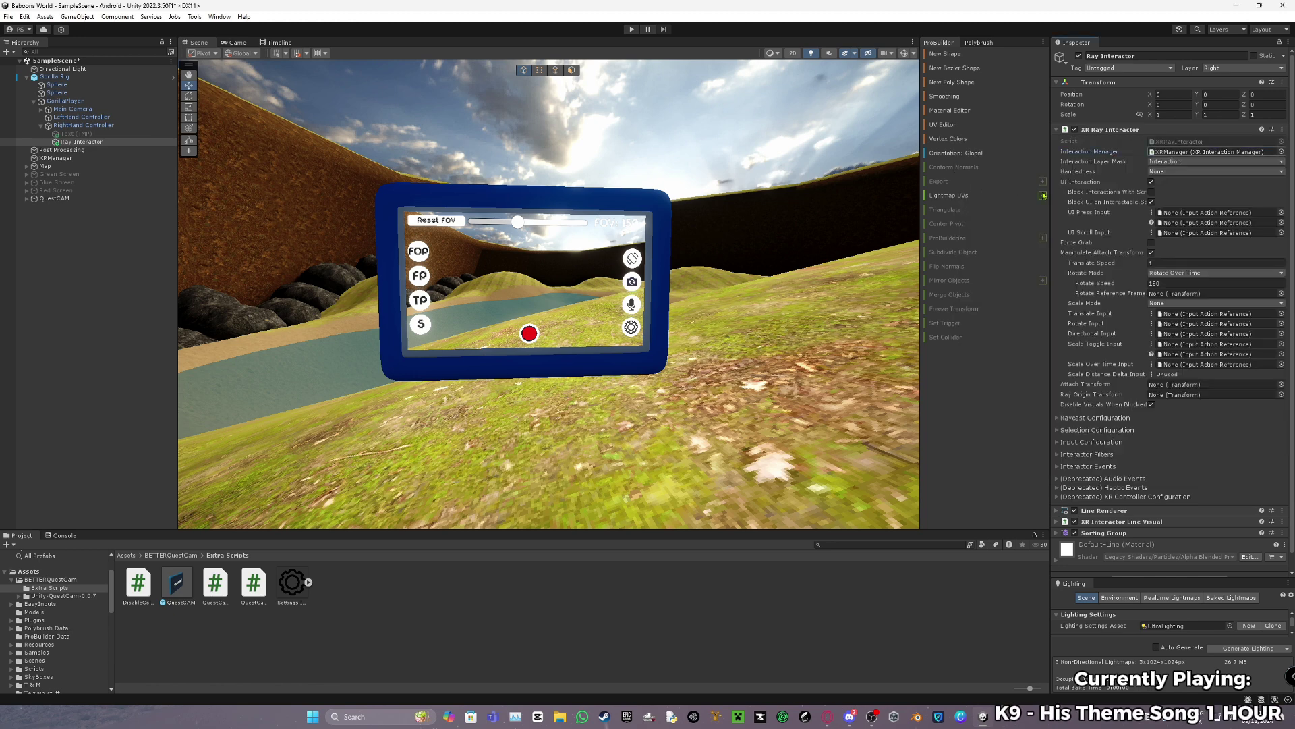
left_click(1182, 164)
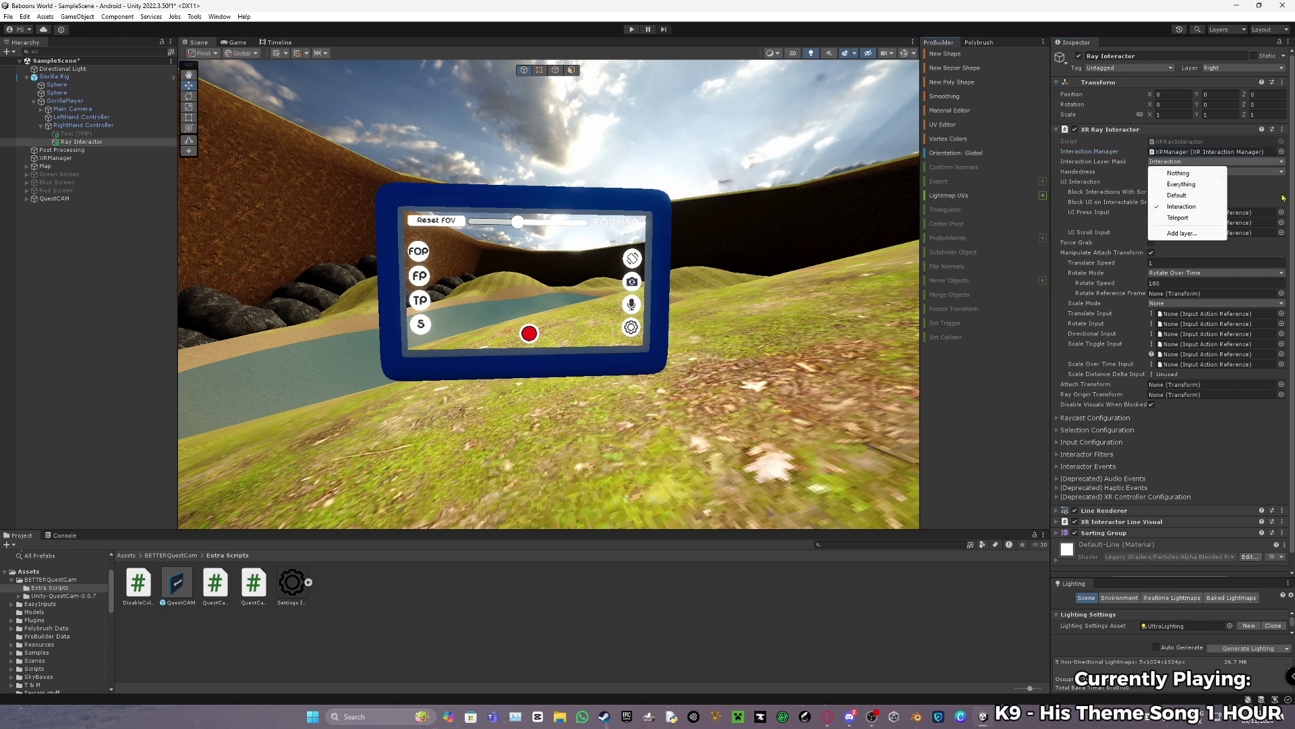
left_click(1241, 212)
scroll(1201, 216, "down", 1)
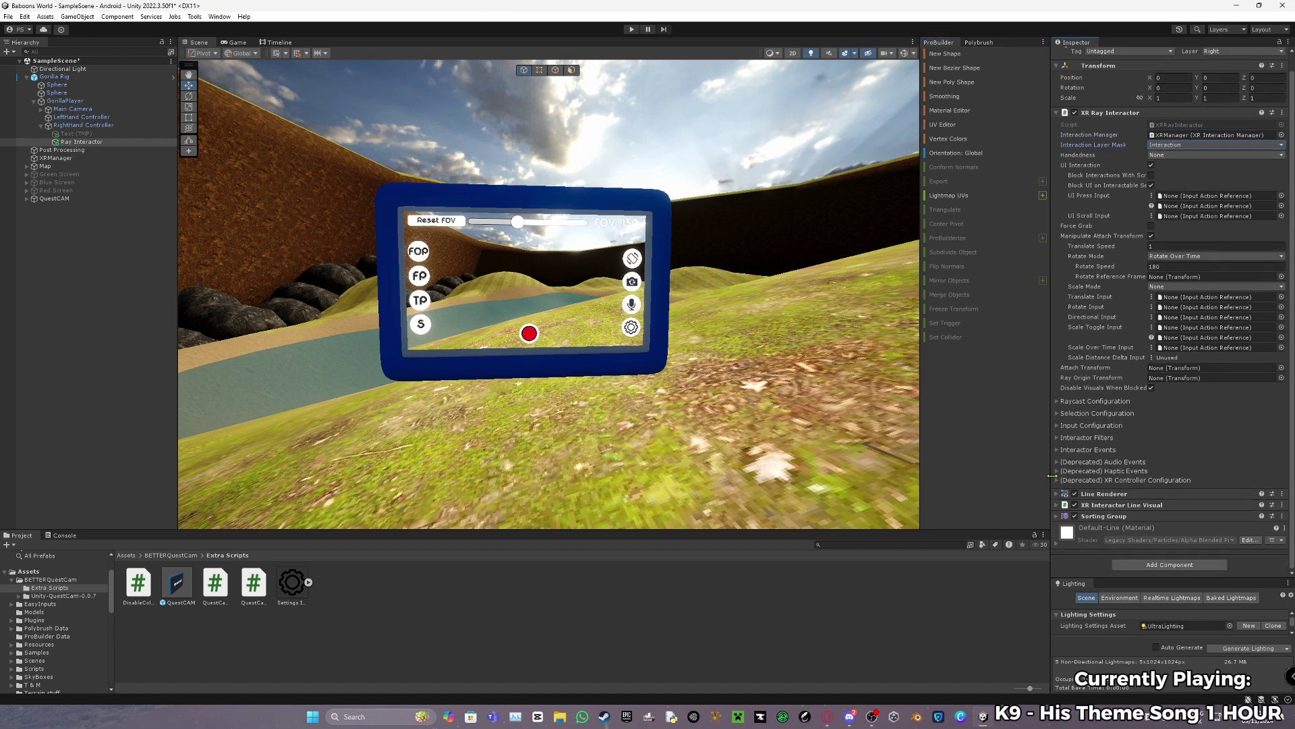
left_click(1120, 115)
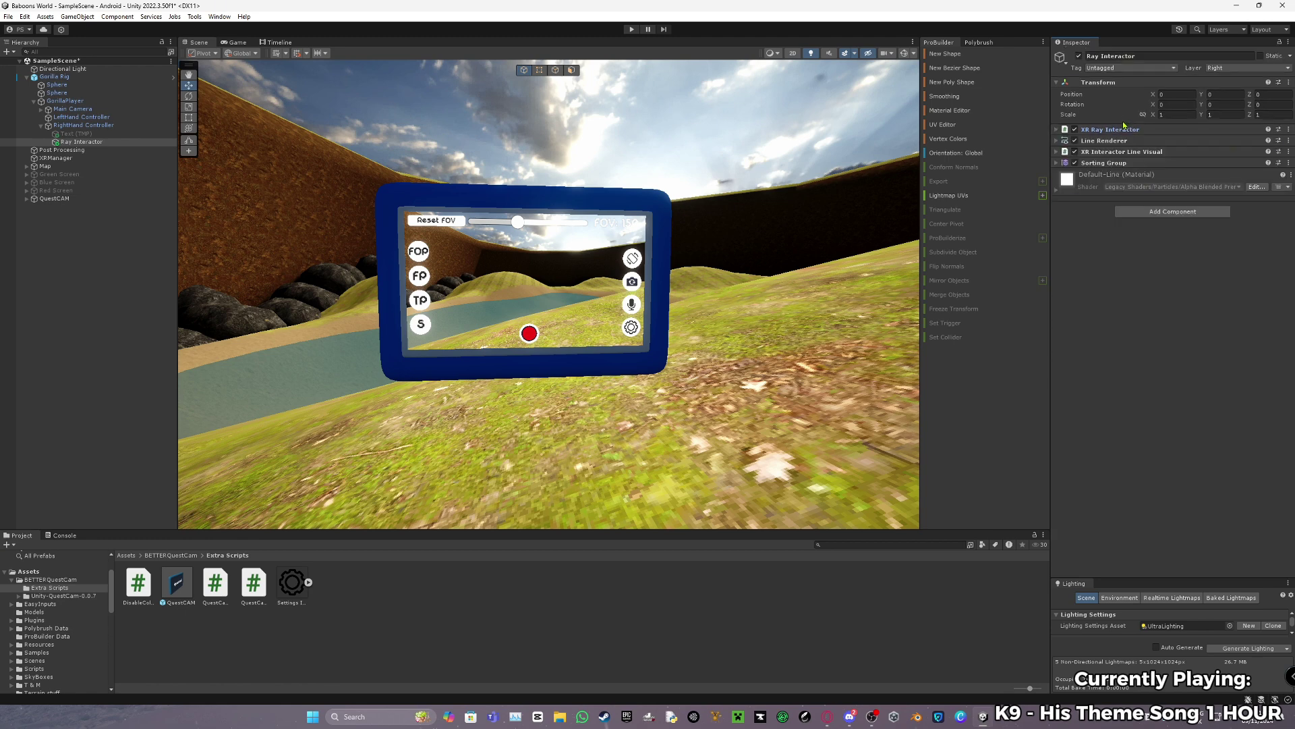
Expand the Ray Interactor's Line Renderer and check its gradient colour settings.
left_click(1113, 140)
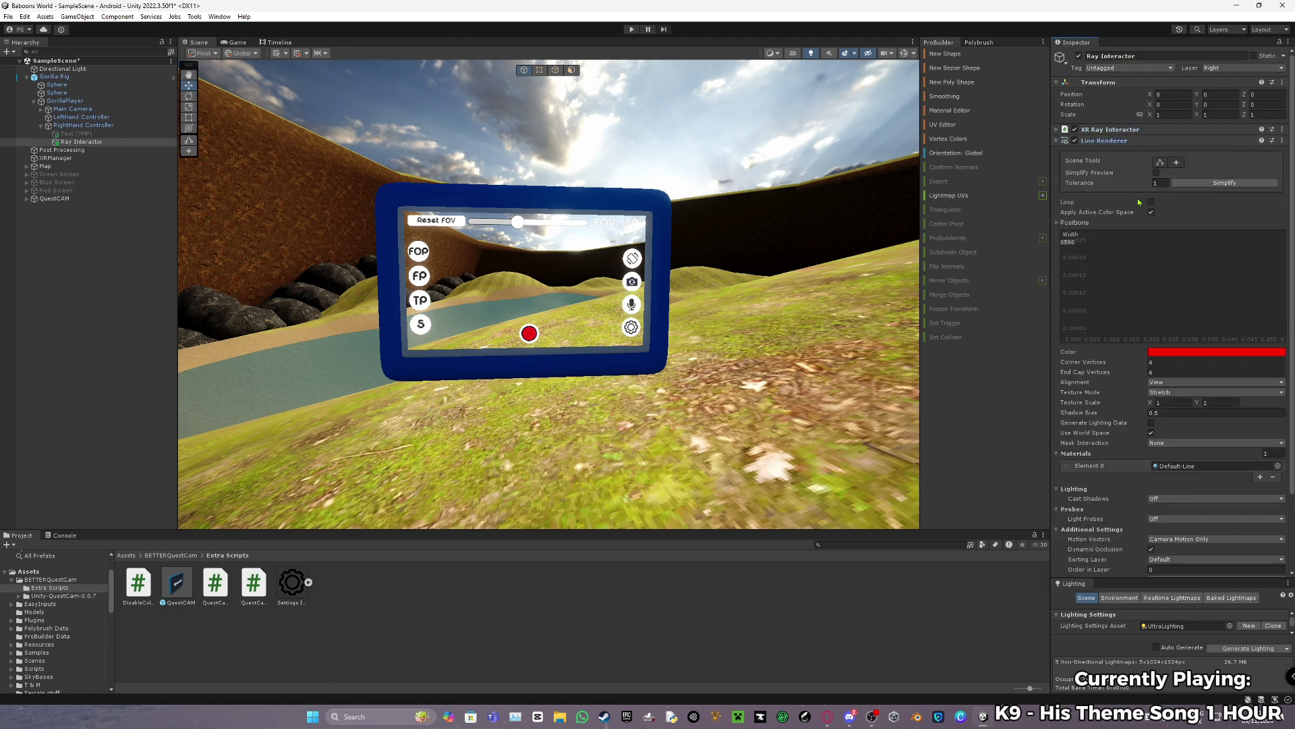
left_click(1180, 351)
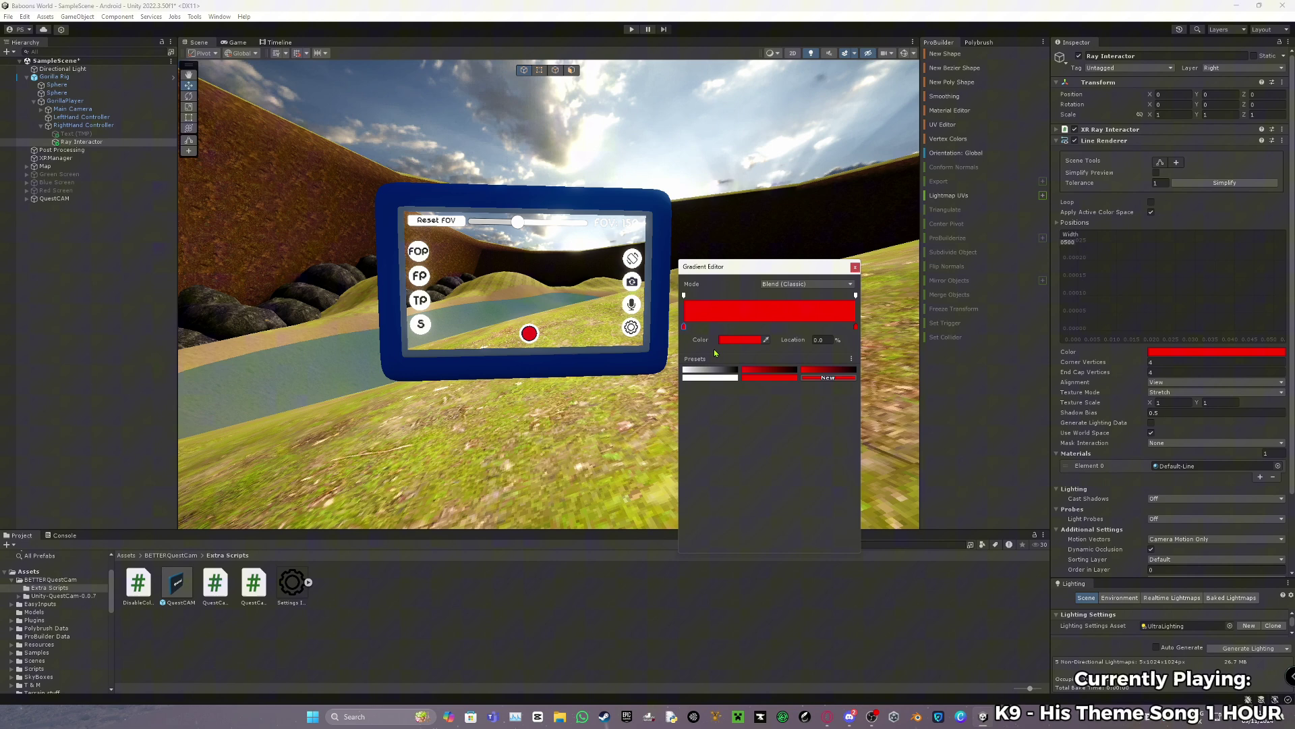
left_click(738, 340)
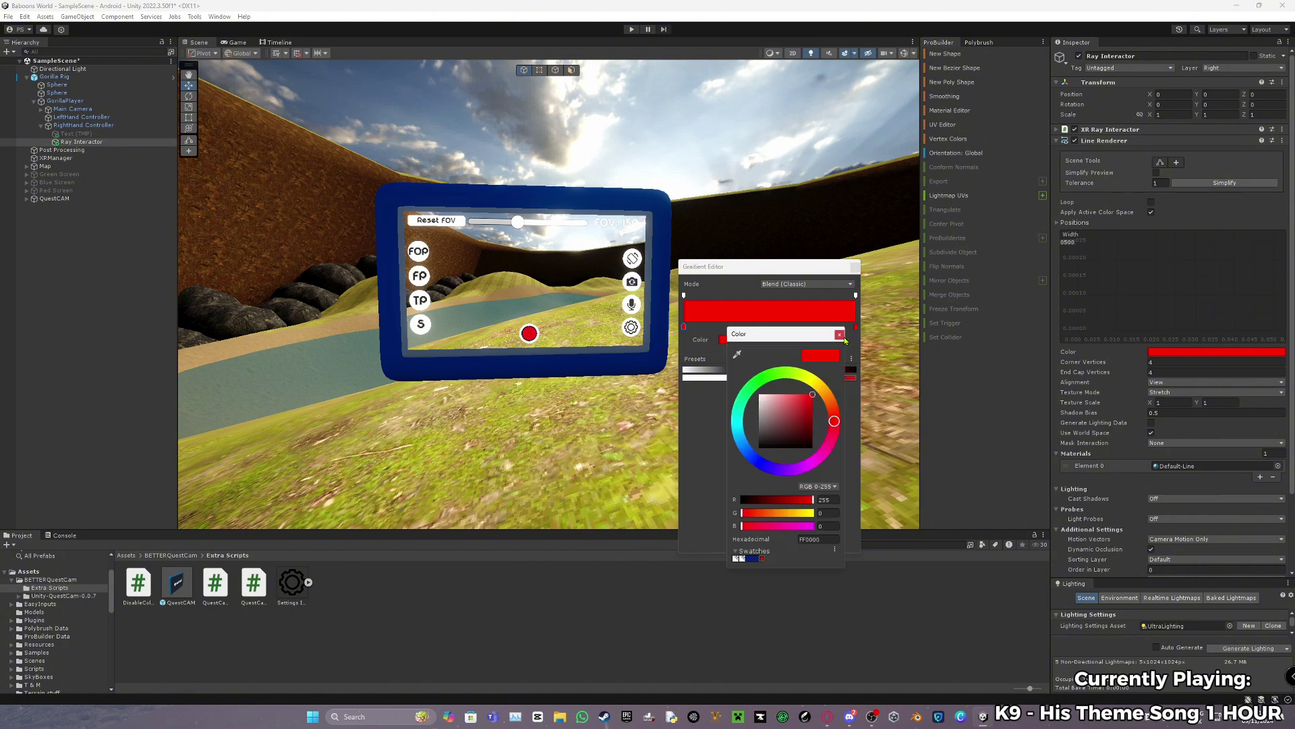
left_click(839, 334)
left_click(854, 267)
Search the materials for "line" and assign Default-Line to Element 0 of the Line Renderer's materials.
scroll(1078, 267, "down", 2)
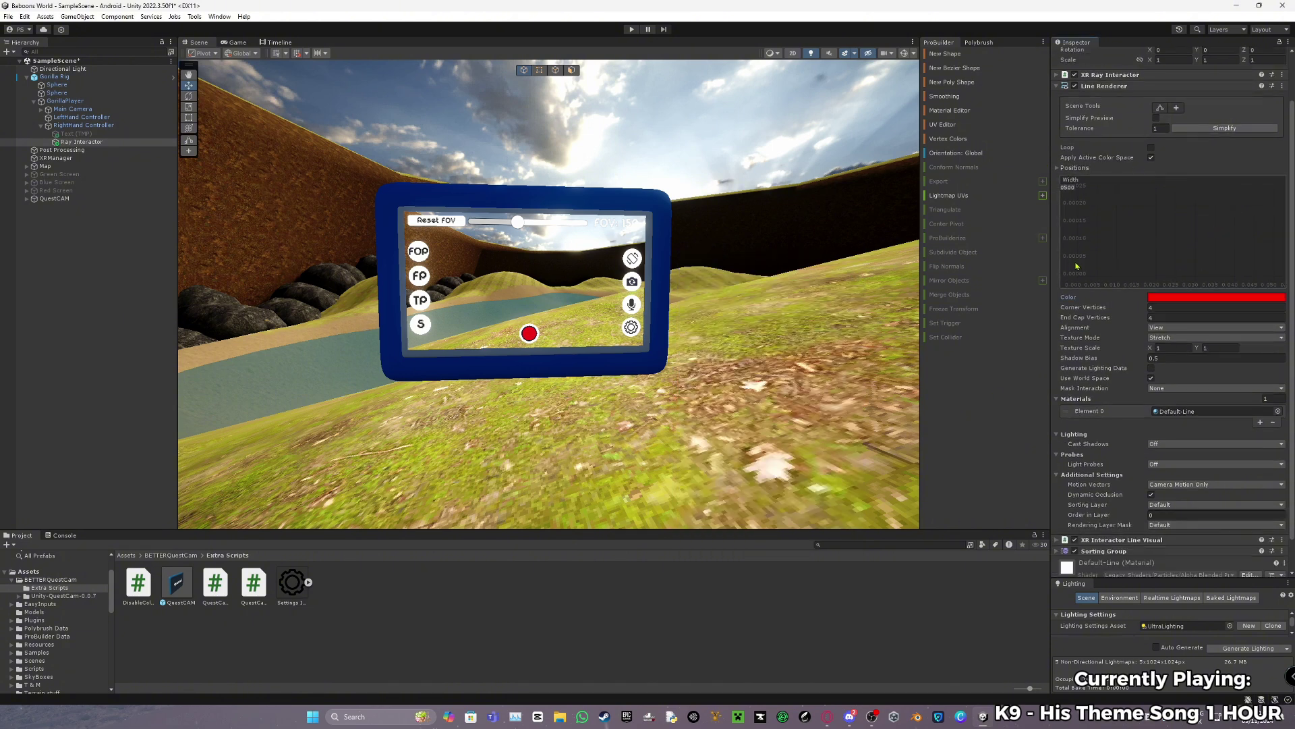
scroll(1080, 284, "down", 1)
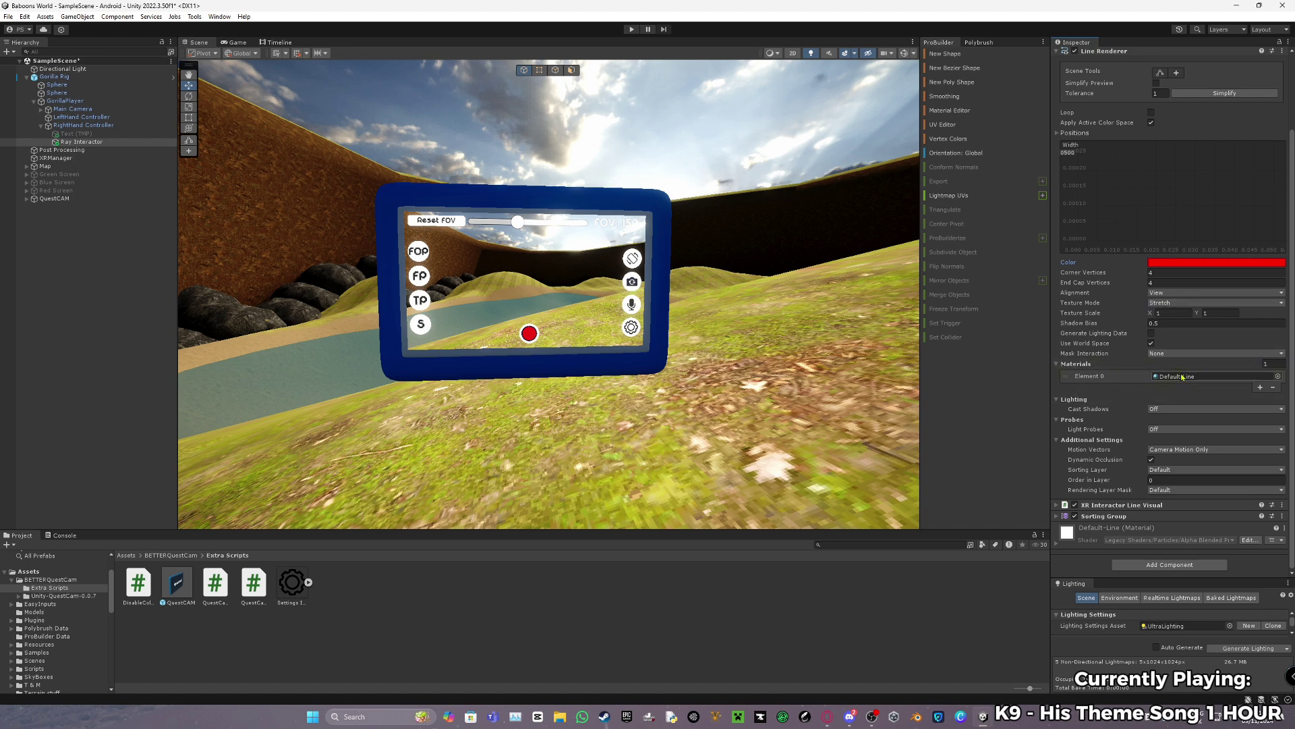
left_click(1280, 375)
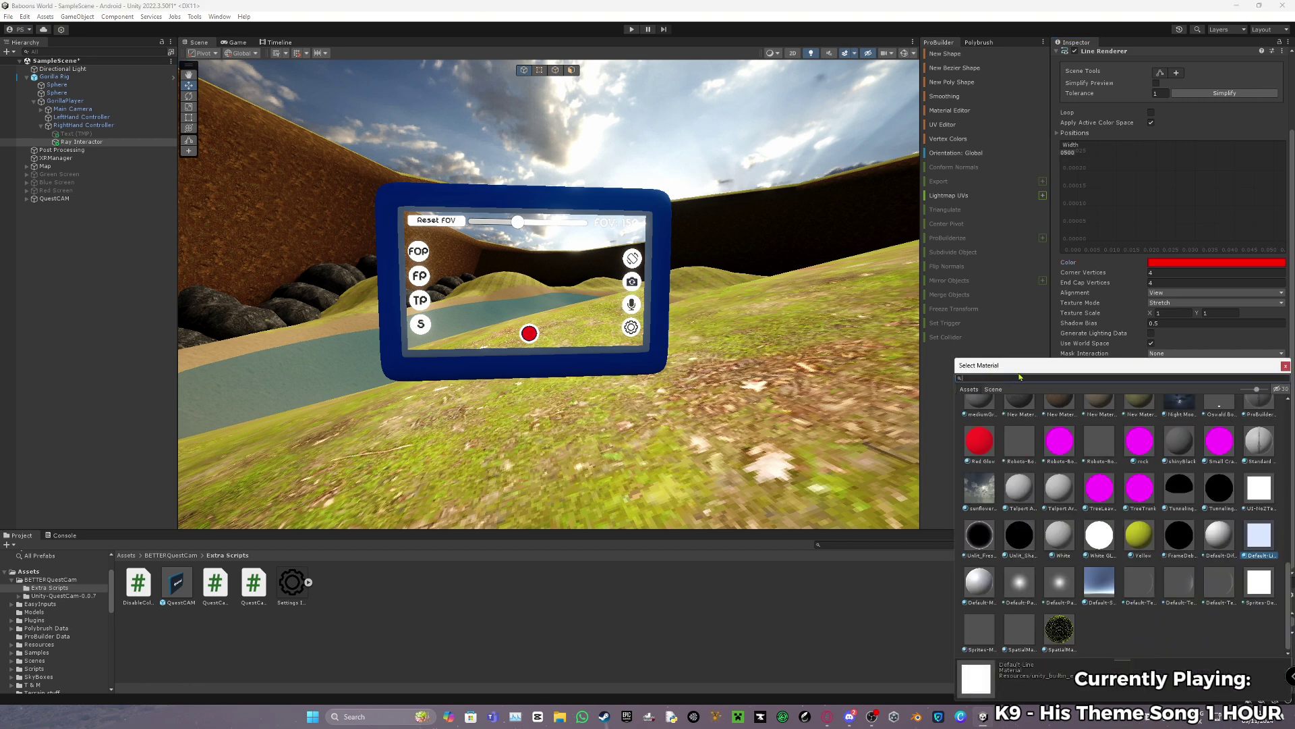
type("libe")
key("BackSpace")
key("BackSpace")
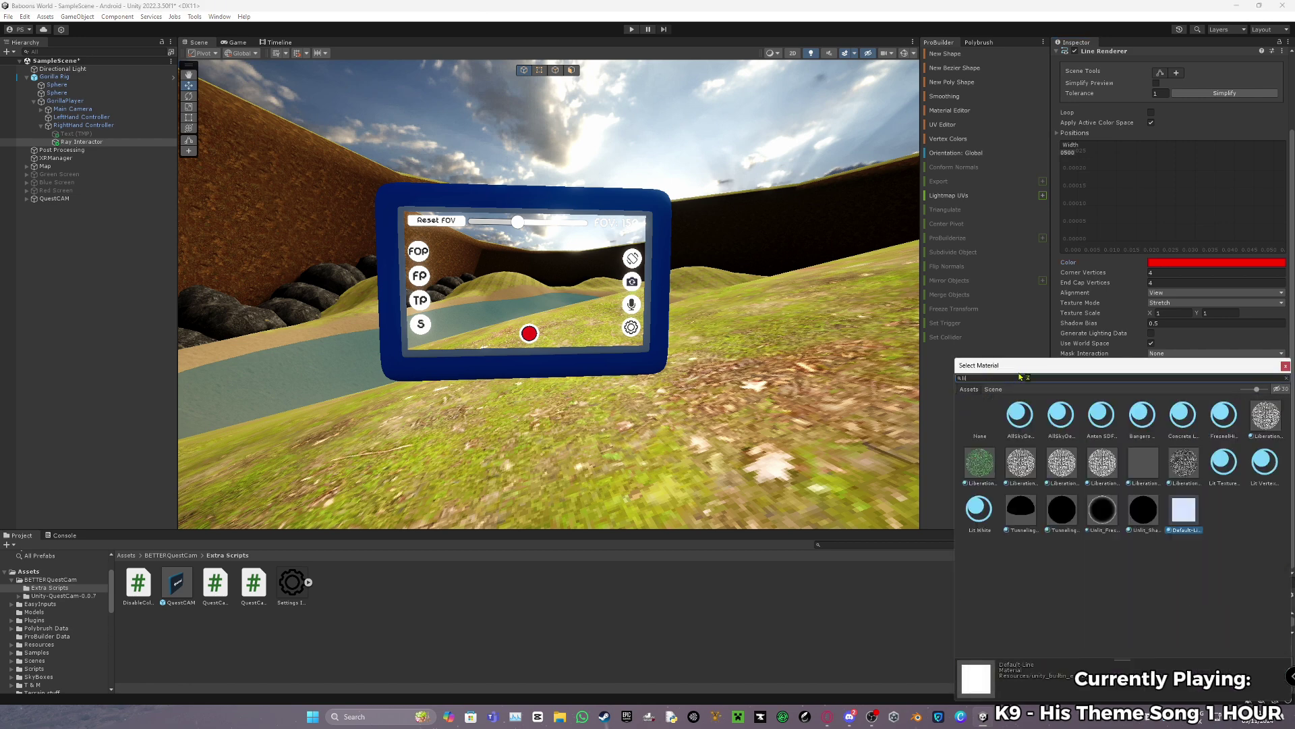
type("ne")
double_click(1142, 422)
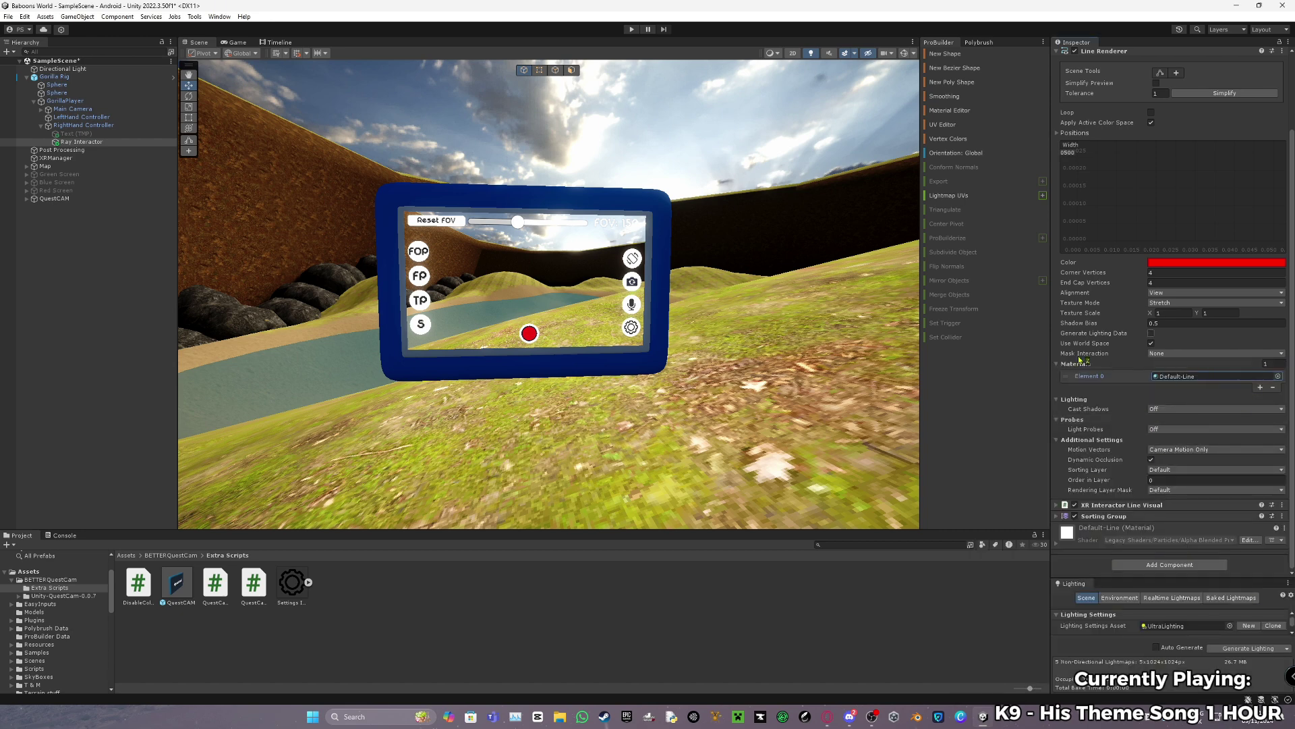
scroll(1140, 338, "up", 2)
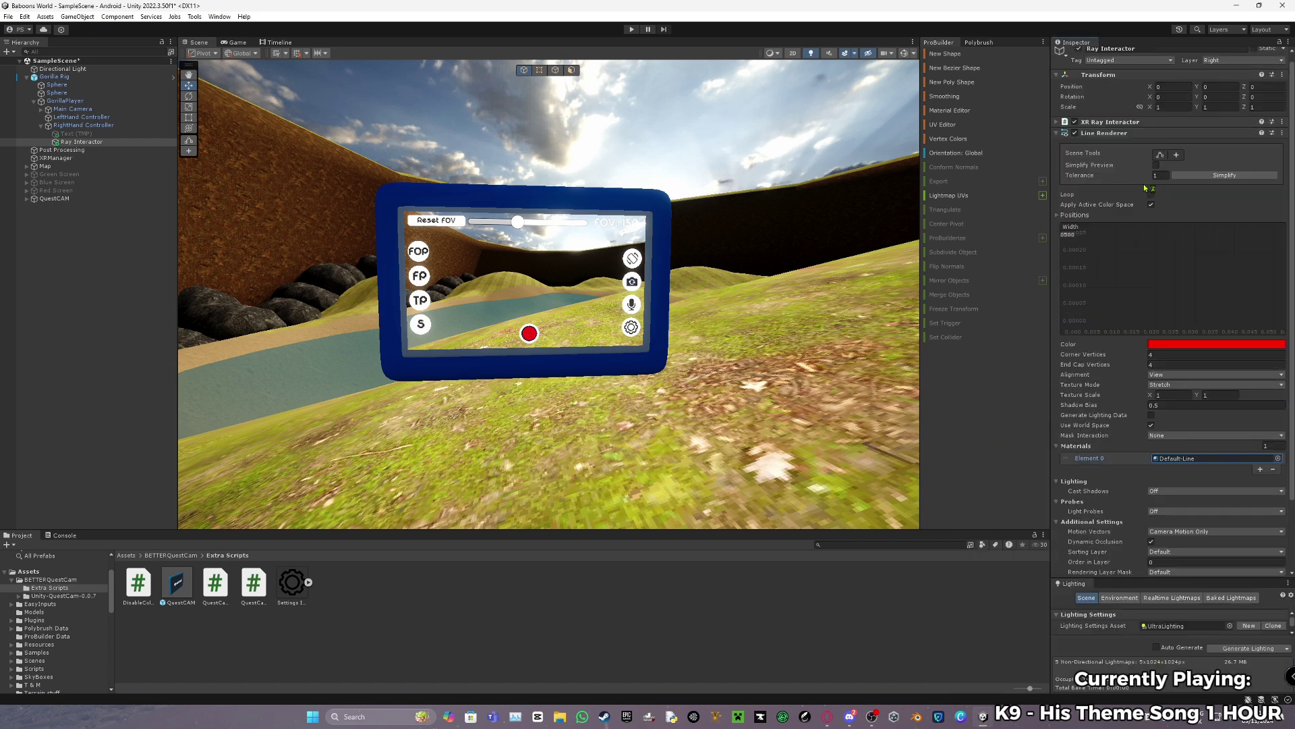
Collapse the Line Renderer, expand XR Interactor Line Visual and check its Valid Color Gradient settings.
left_click(1113, 132)
left_click(1118, 152)
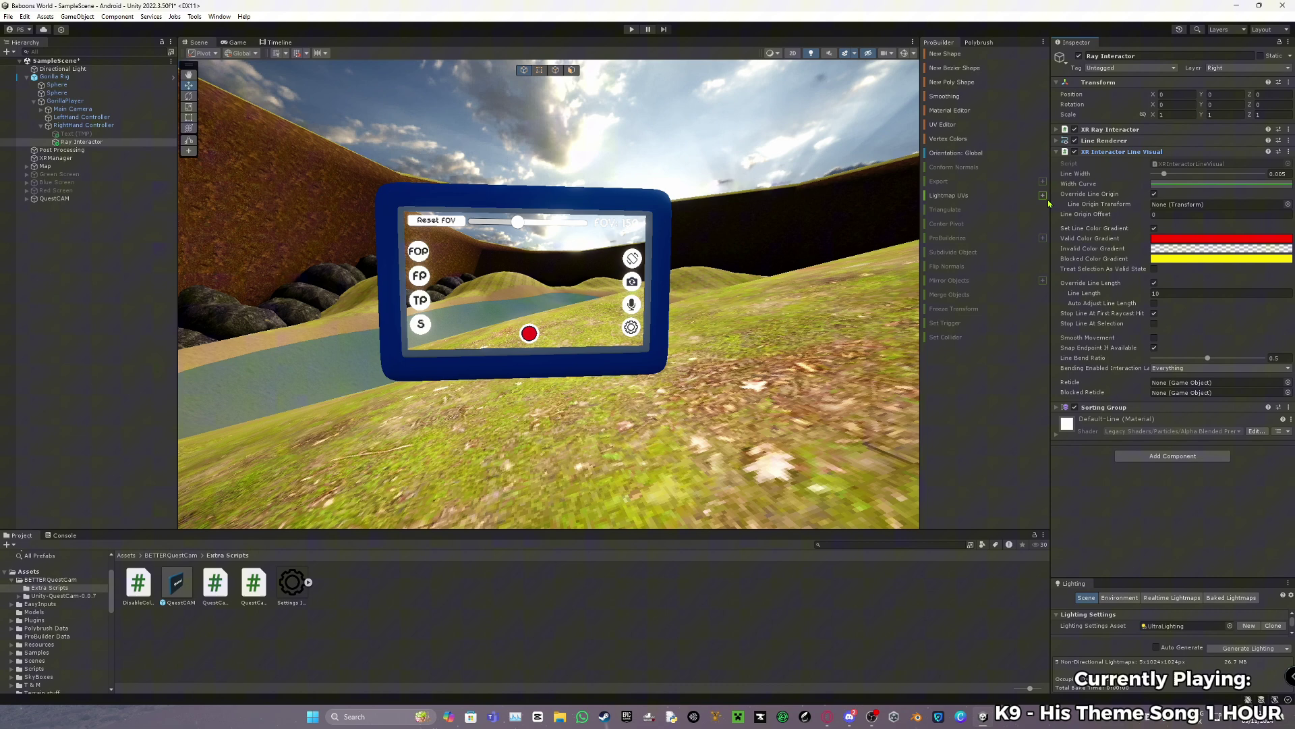
left_click(1105, 141)
left_click(1106, 141)
right_click_drag(465, 297, 638, 333)
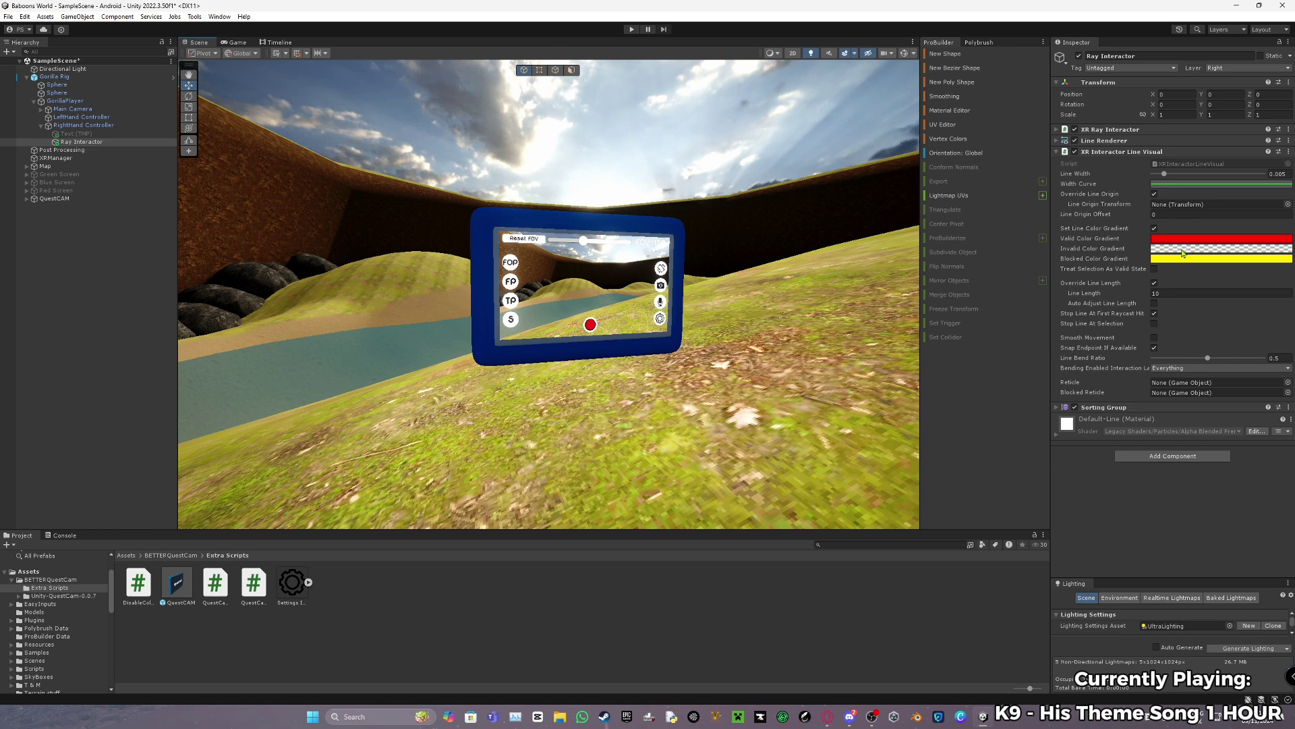
left_click(1166, 239)
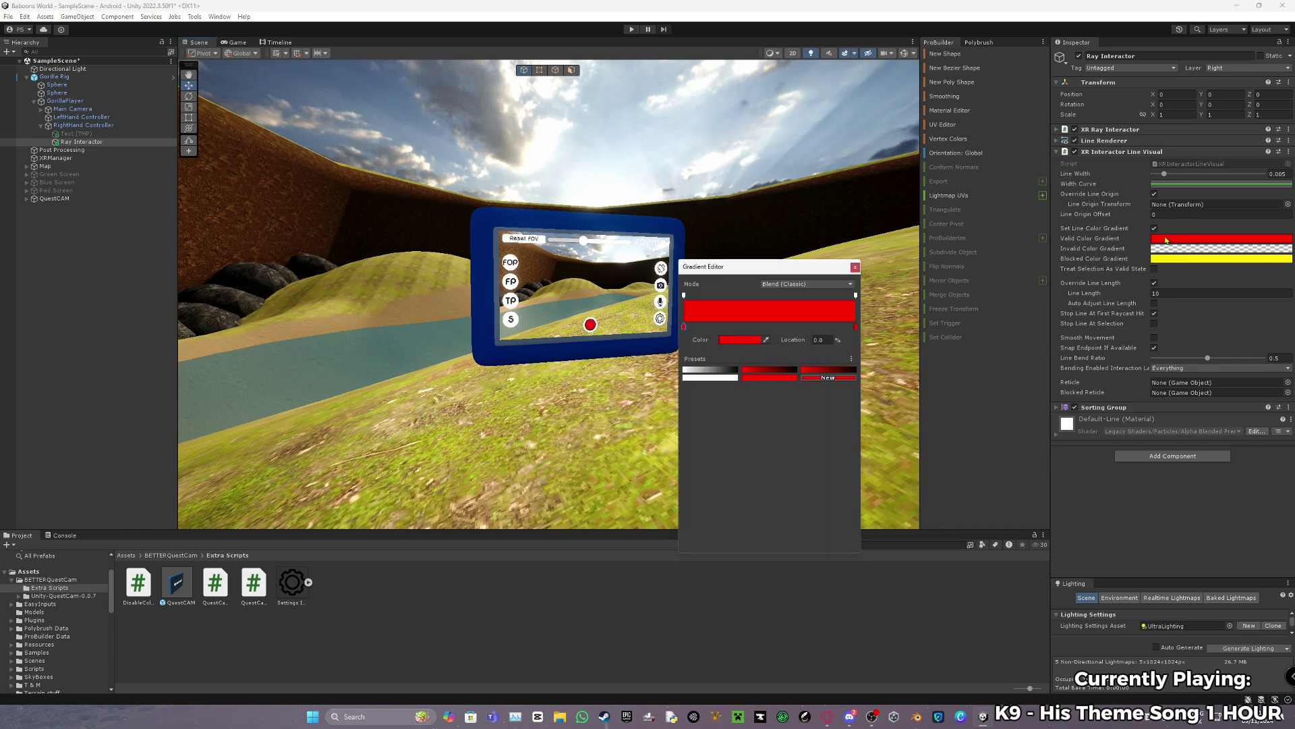
left_click(1106, 140)
left_click(1106, 140)
left_click(1106, 140)
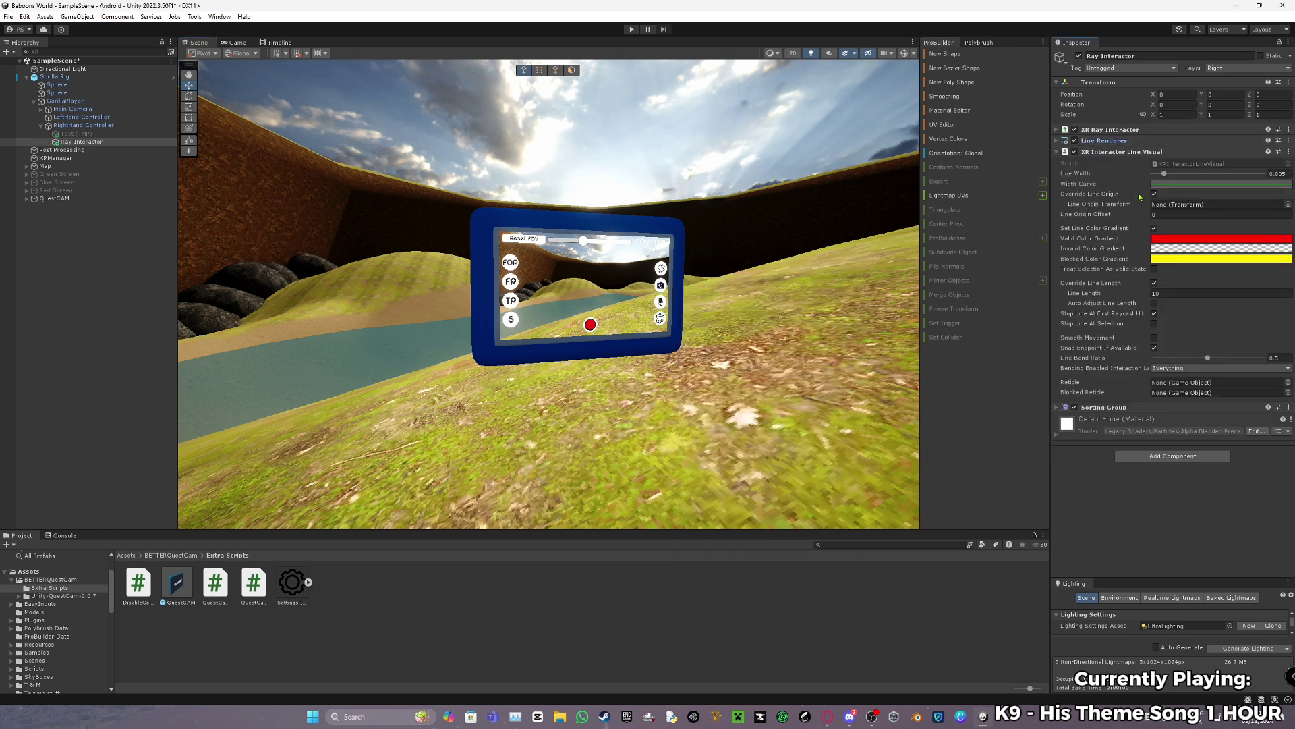
left_click(1188, 238)
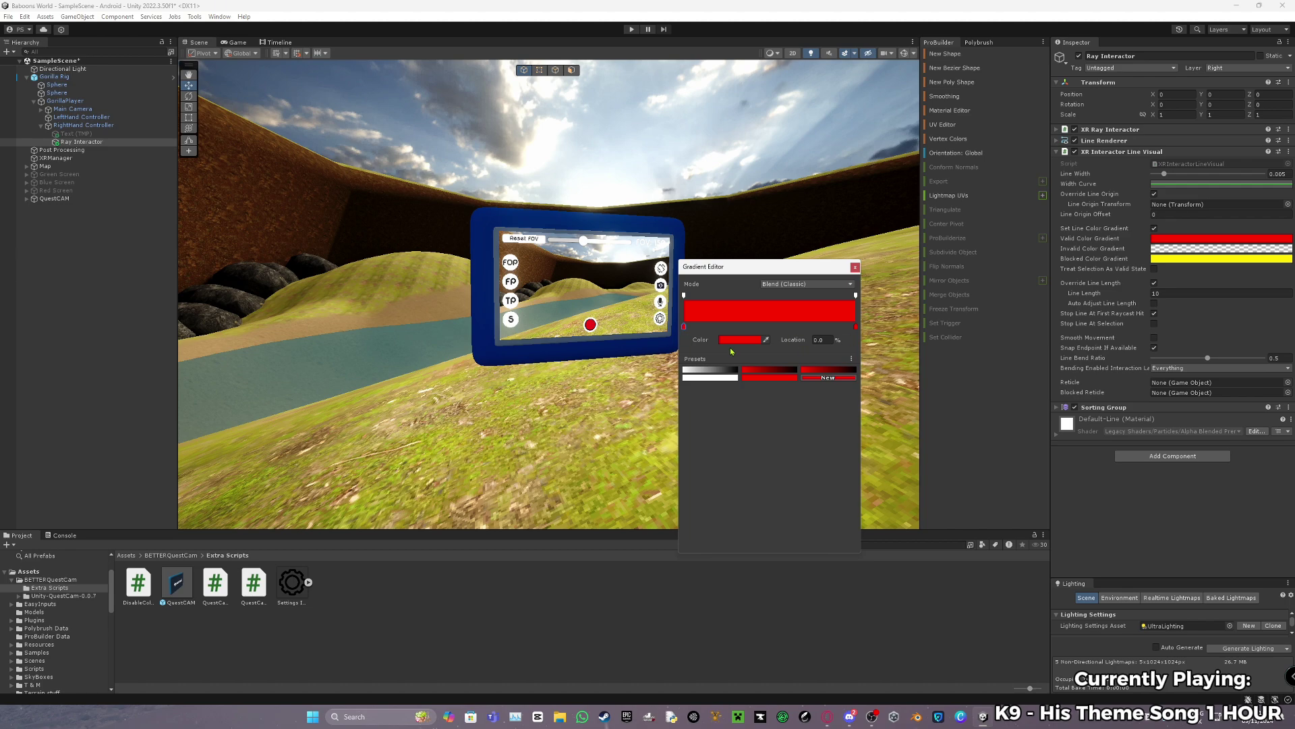
left_click(854, 268)
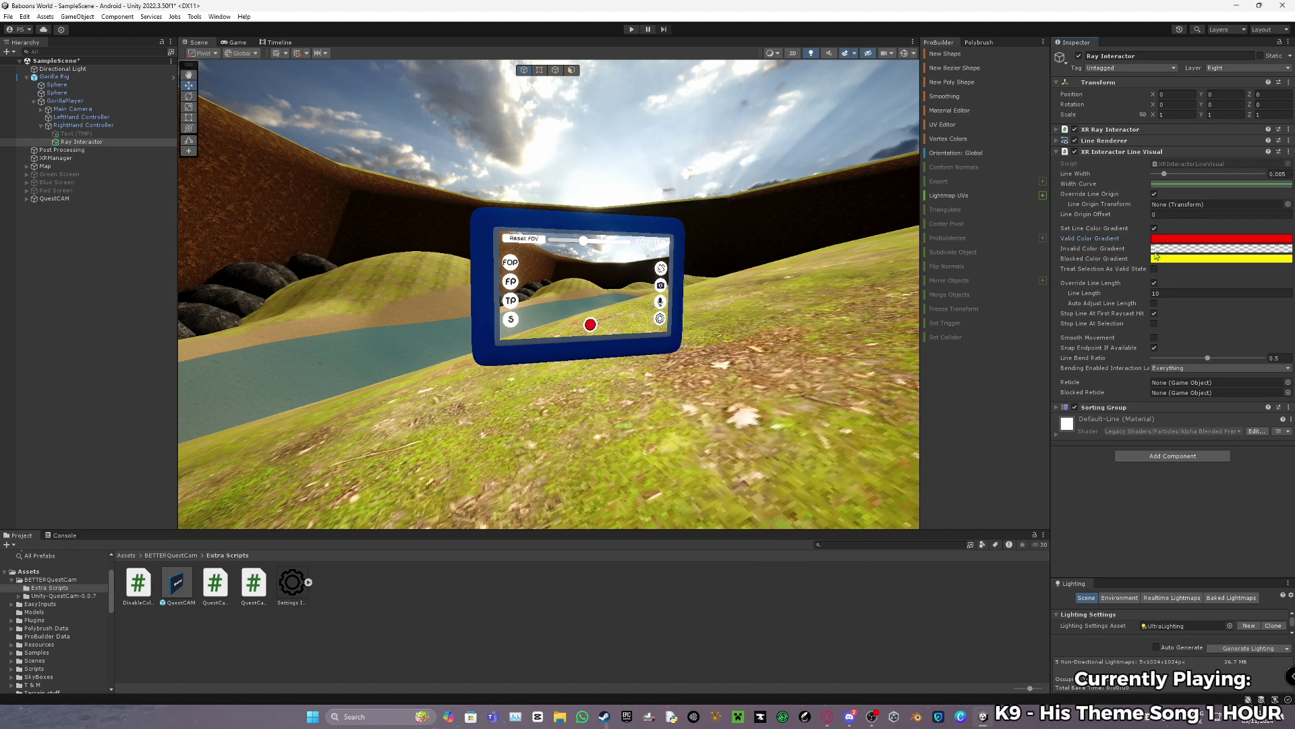
Examine the Invalid Color Gradient of the XR Interactor Line Visual, including its starting alpha stop.
key("s")
mouse_move(580, 304)
right_mouse_down()
mouse_move(594, 317)
mouse_move(505, 324)
mouse_move(736, 317)
mouse_move(567, 302)
right_mouse_up()
key("w")
key("s")
left_click(1201, 250)
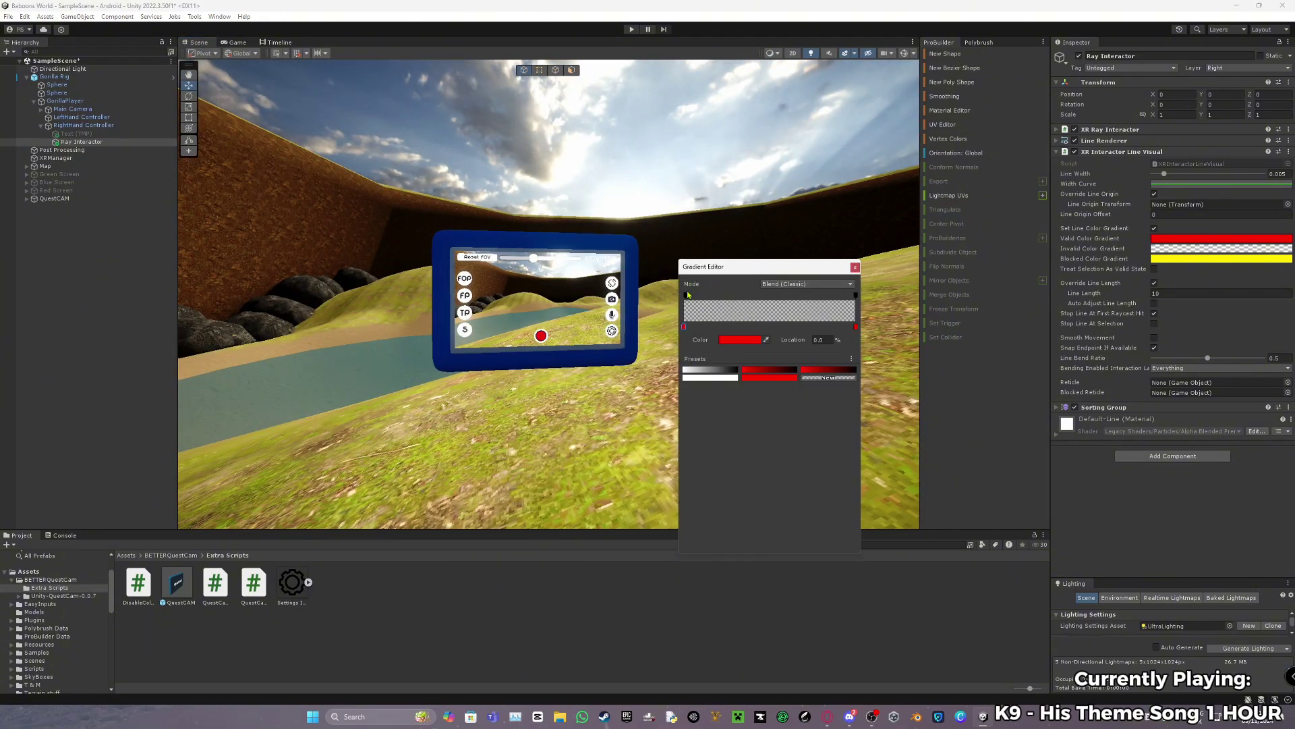
left_click(688, 294)
left_click(686, 295)
left_click(855, 267)
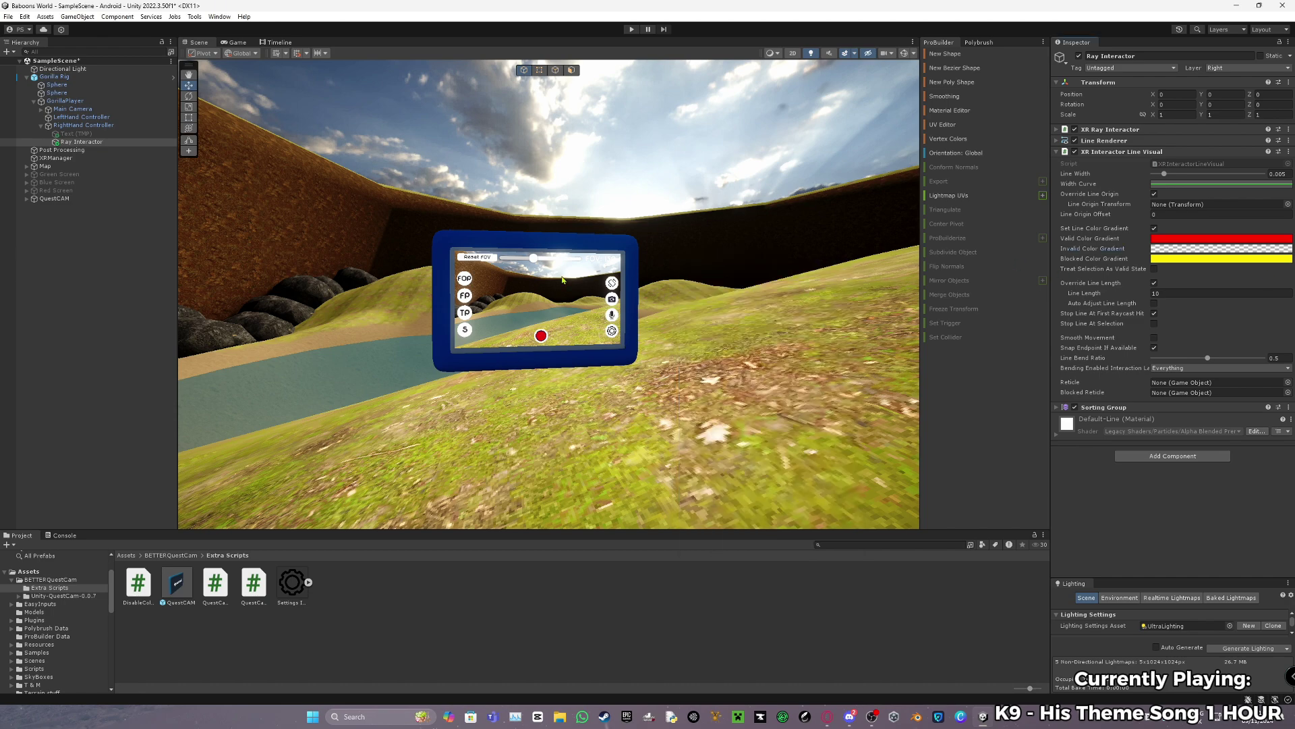
key("w")
mouse_move(499, 297)
right_mouse_down()
mouse_move(527, 324)
mouse_move(531, 264)
mouse_move(540, 305)
mouse_move(513, 284)
right_mouse_up()
key("s")
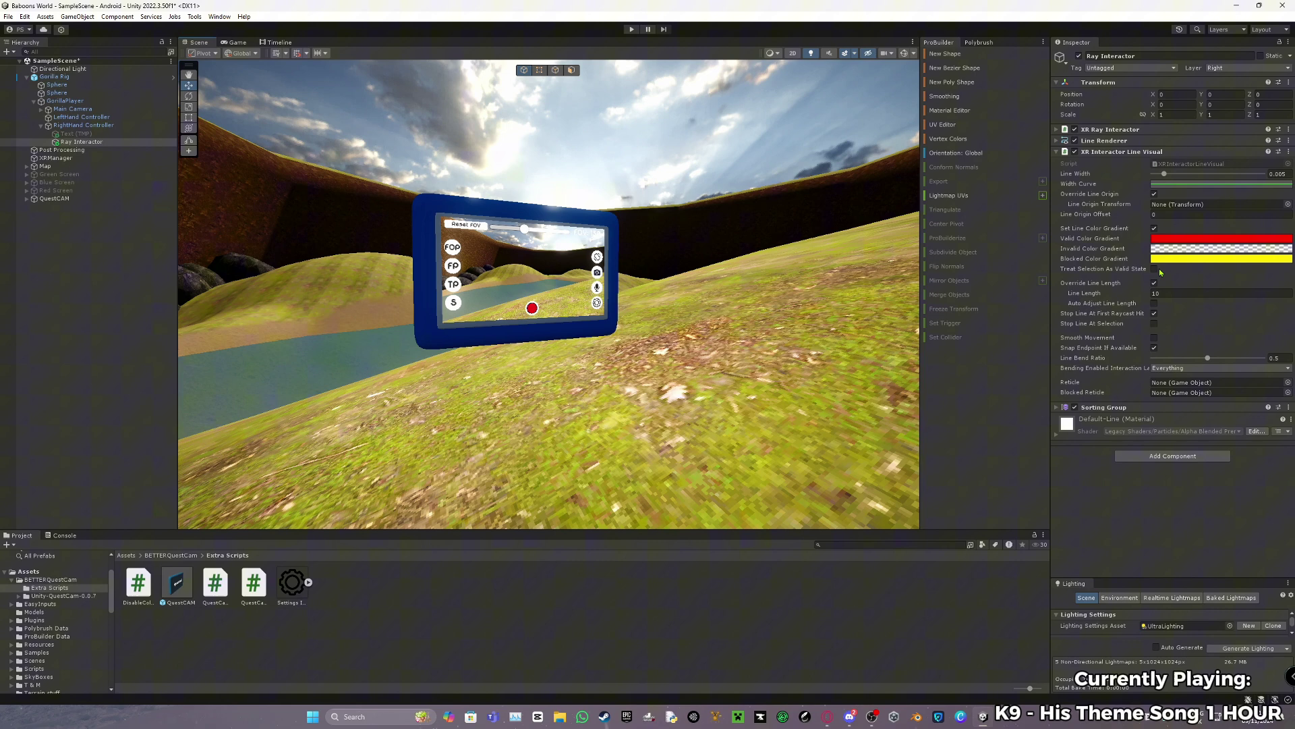
Collapse XR Interactor Line Visual, check the Sorting Group settings, and collapse the RightHand Controller's children.
left_click(1141, 151)
left_click(1138, 162)
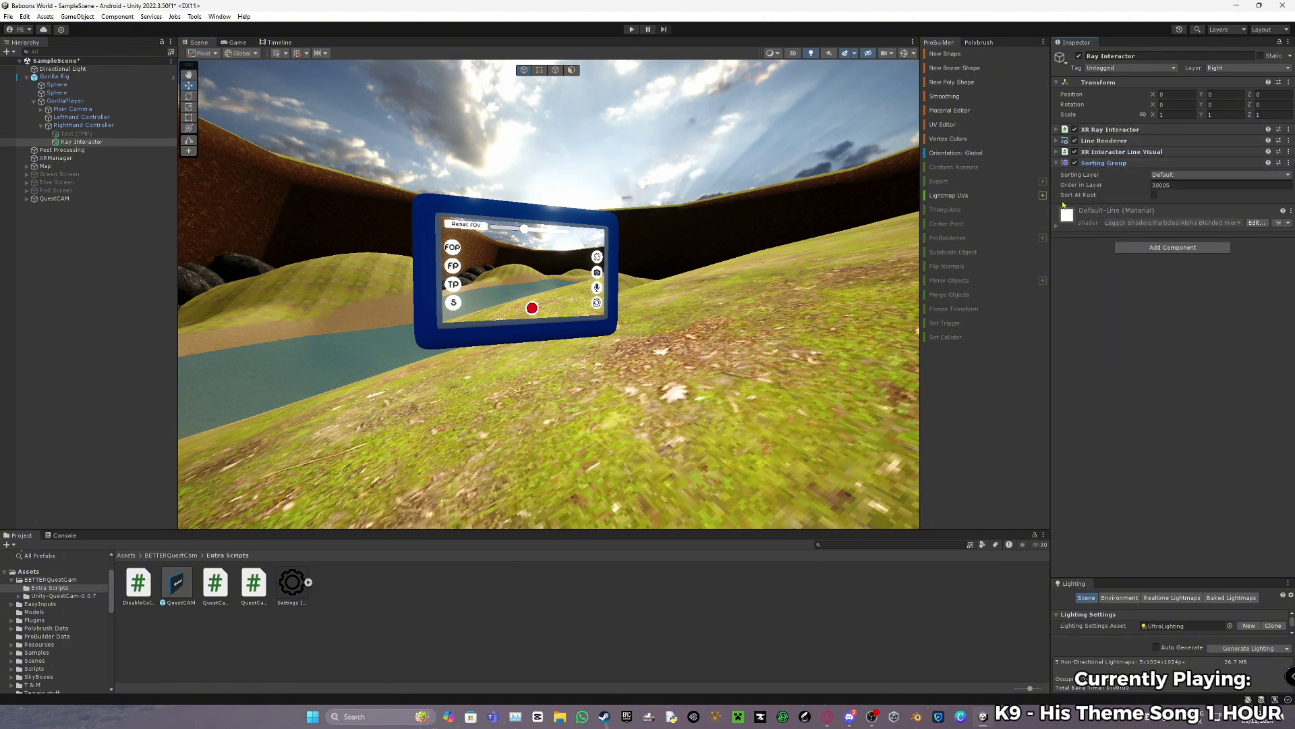
left_click(1137, 163)
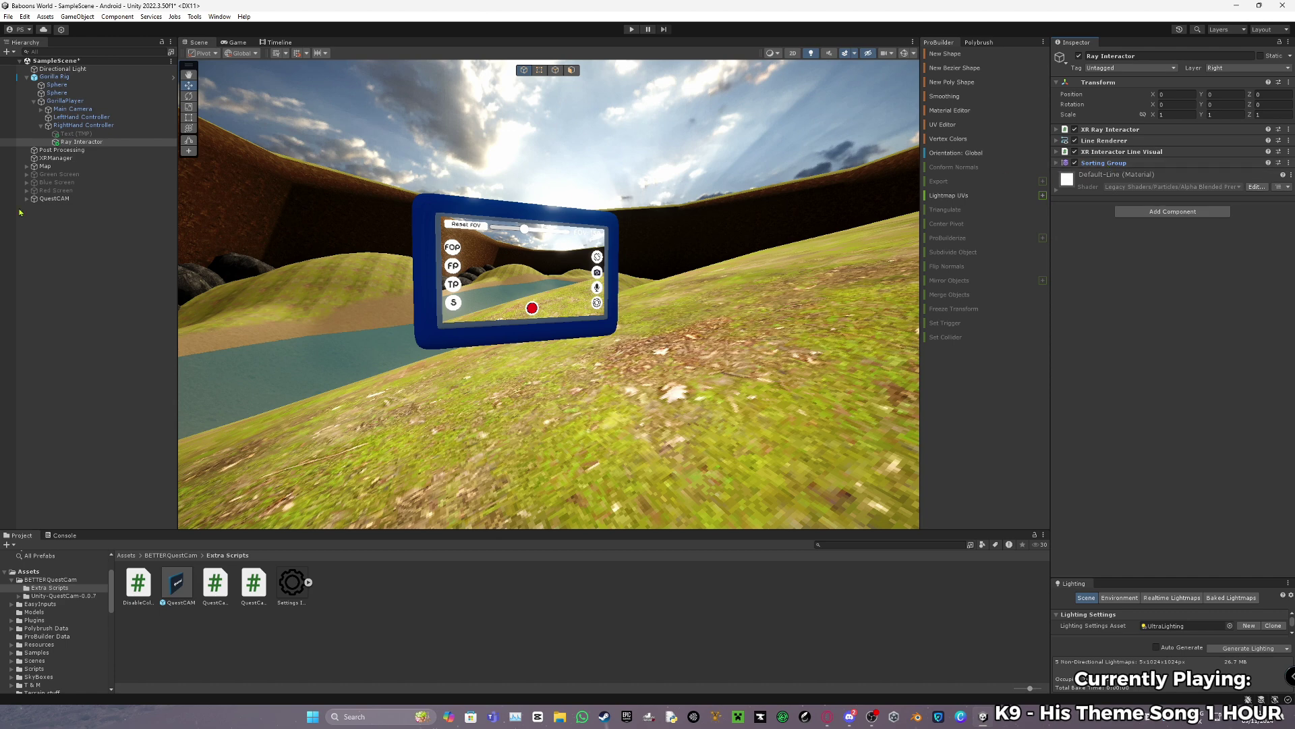
left_click(31, 266)
left_click(41, 124)
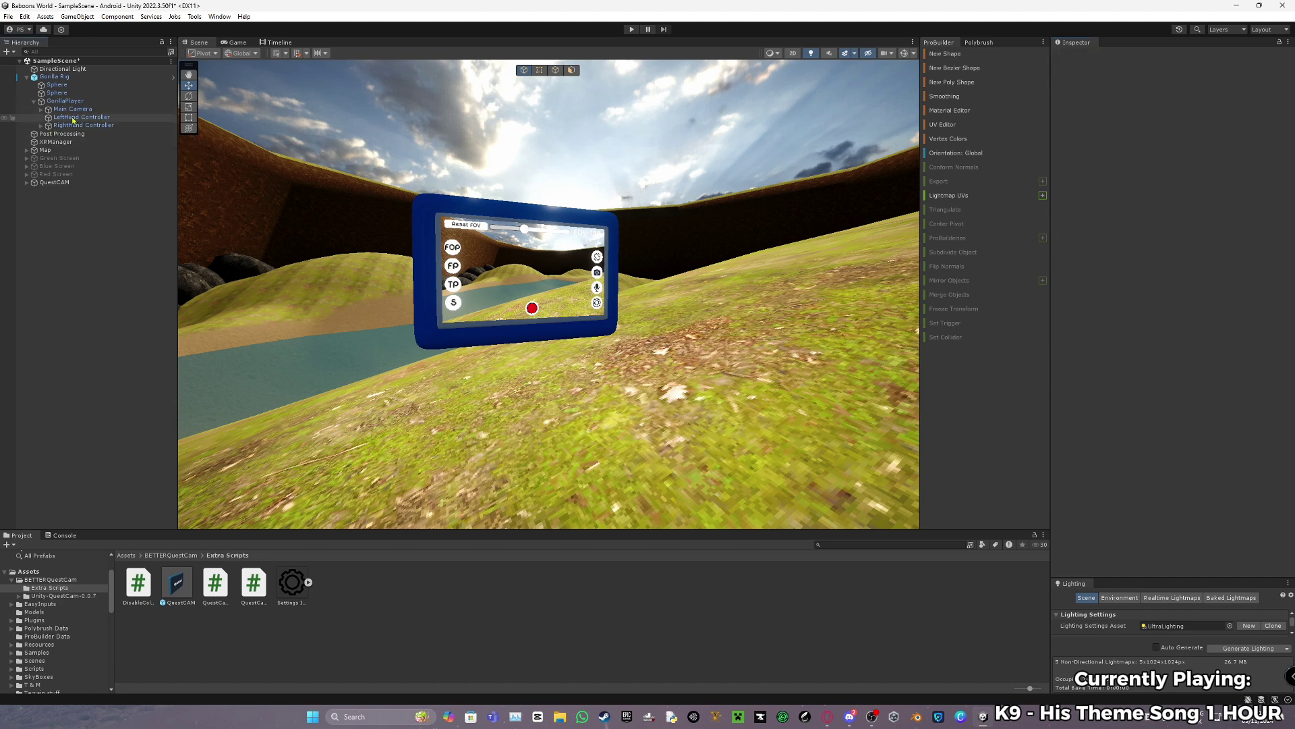
key("w")
mouse_move(529, 242)
right_mouse_down()
mouse_move(489, 257)
mouse_move(520, 266)
right_mouse_up()
key("s")
key("w")
key("w")
right_click_drag(500, 453, 520, 489)
key("s")
key("w")
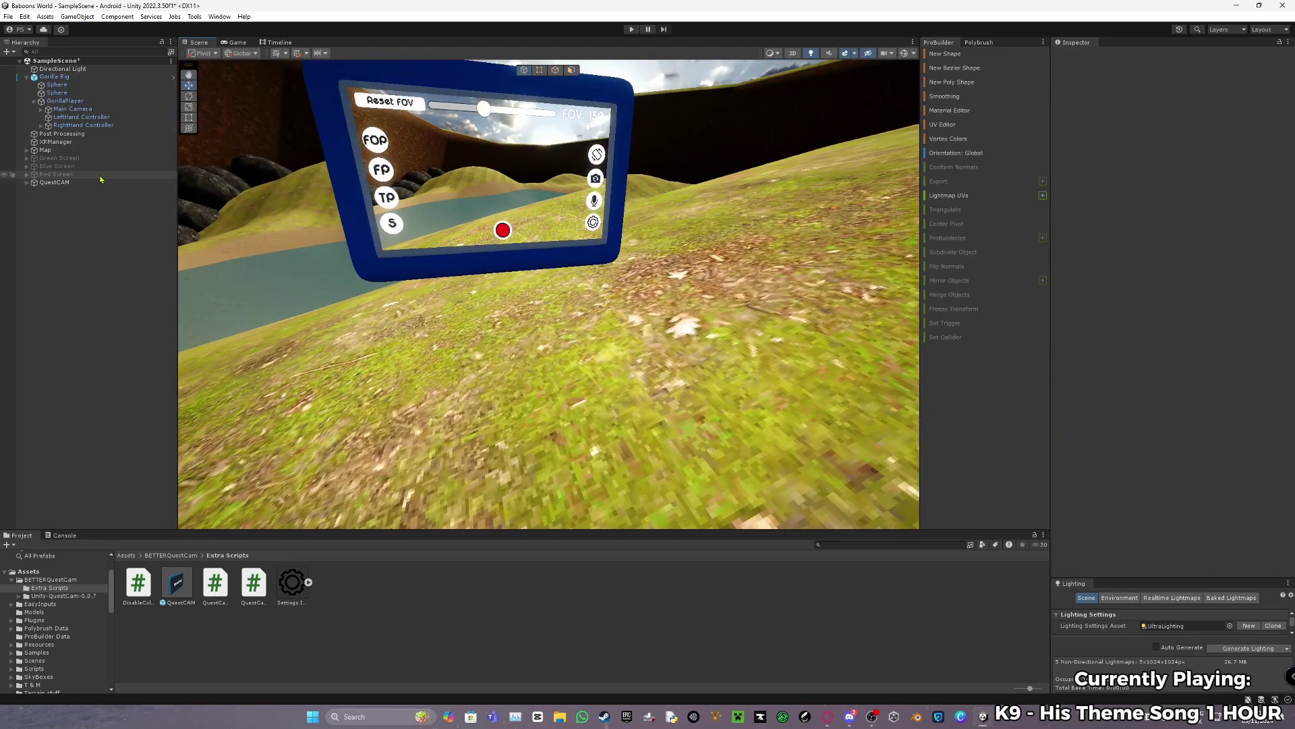
Expand Quest Cam Recorder on the QuestCAM object and paste the game token into its Game Token field.
left_click(121, 182)
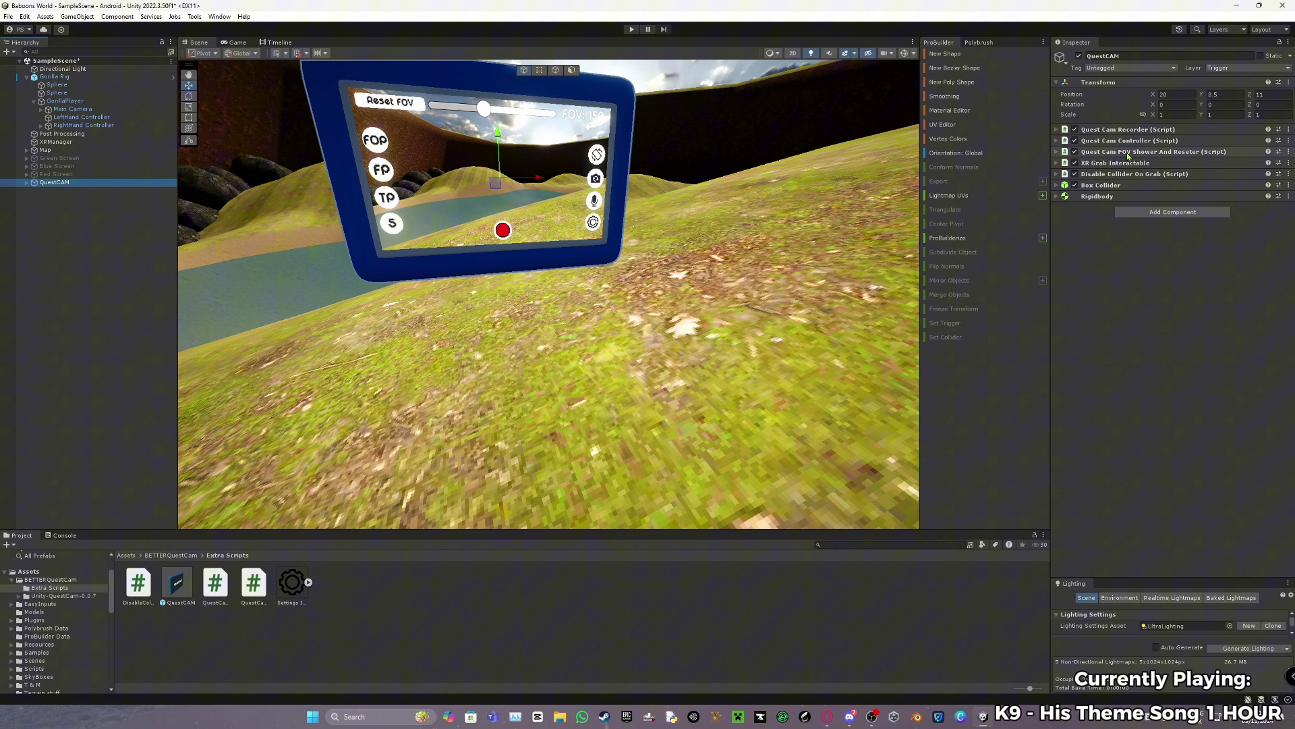
left_click(1154, 116)
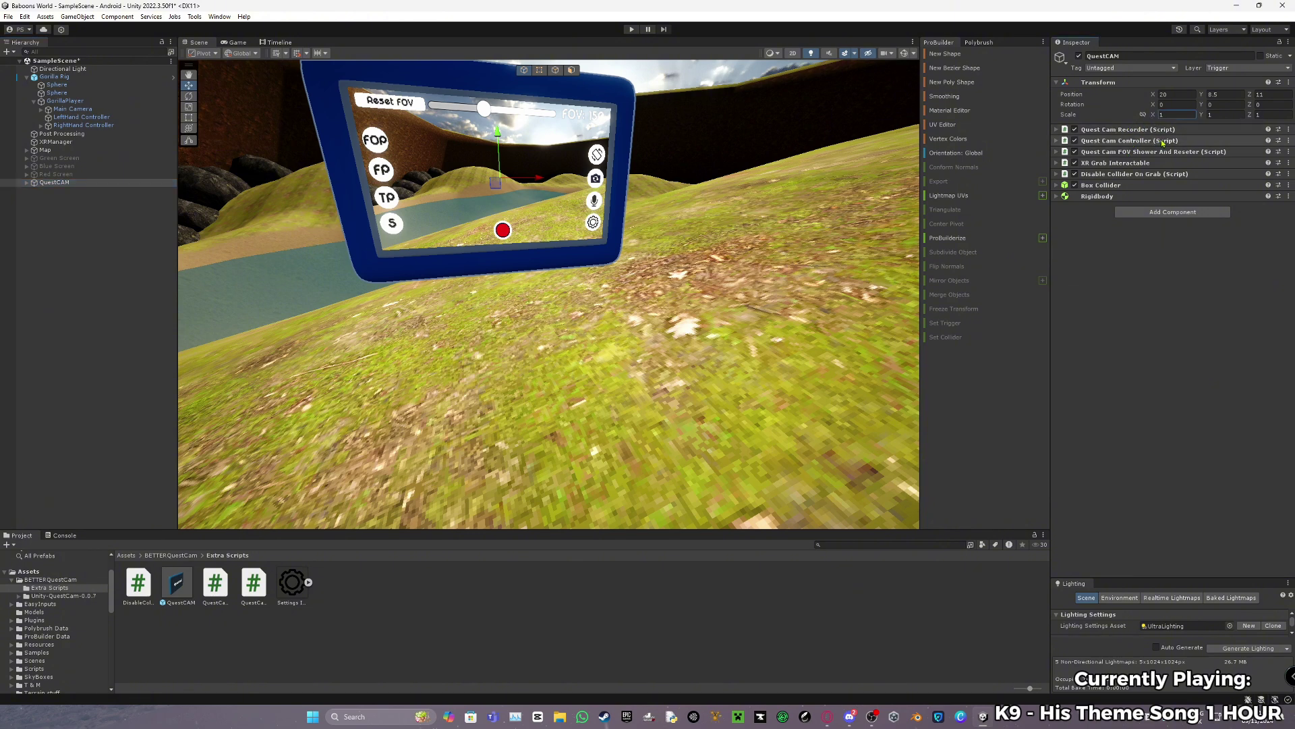
left_click(1134, 131)
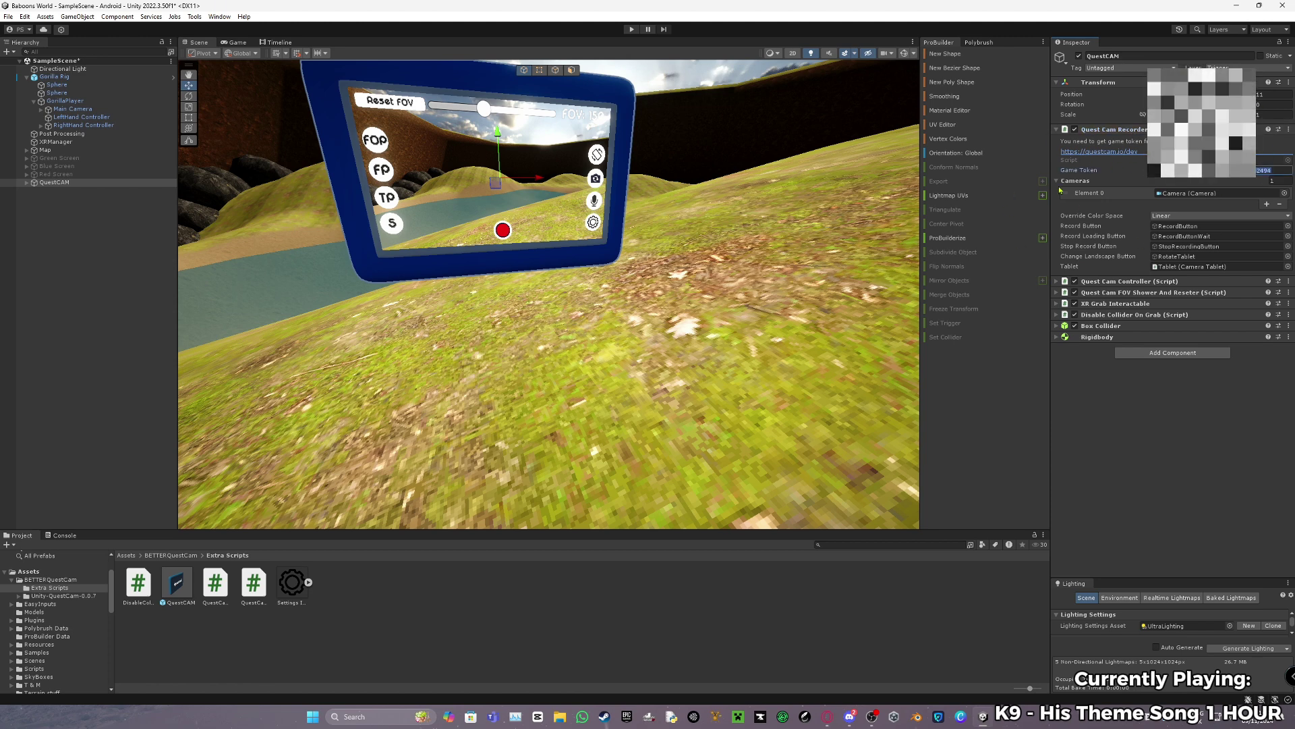
key("ctrl+v")
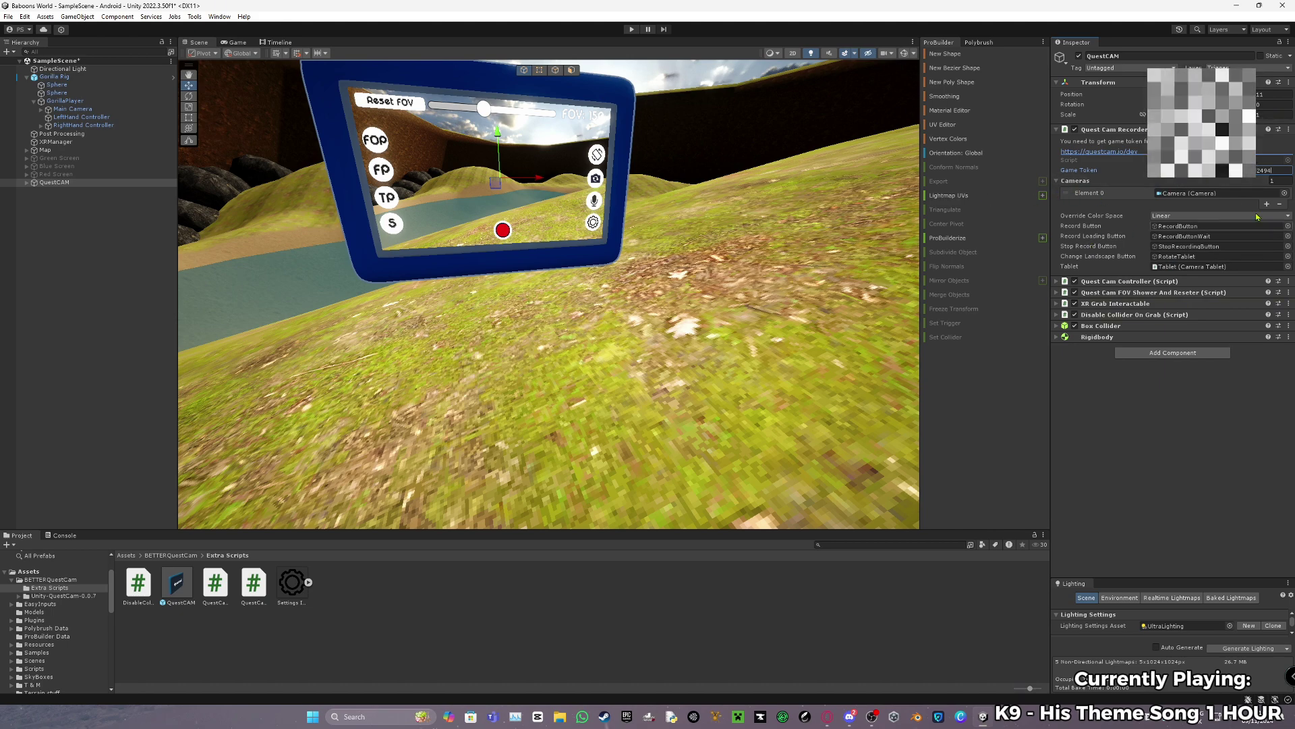
right_click_drag(810, 351, 648, 351)
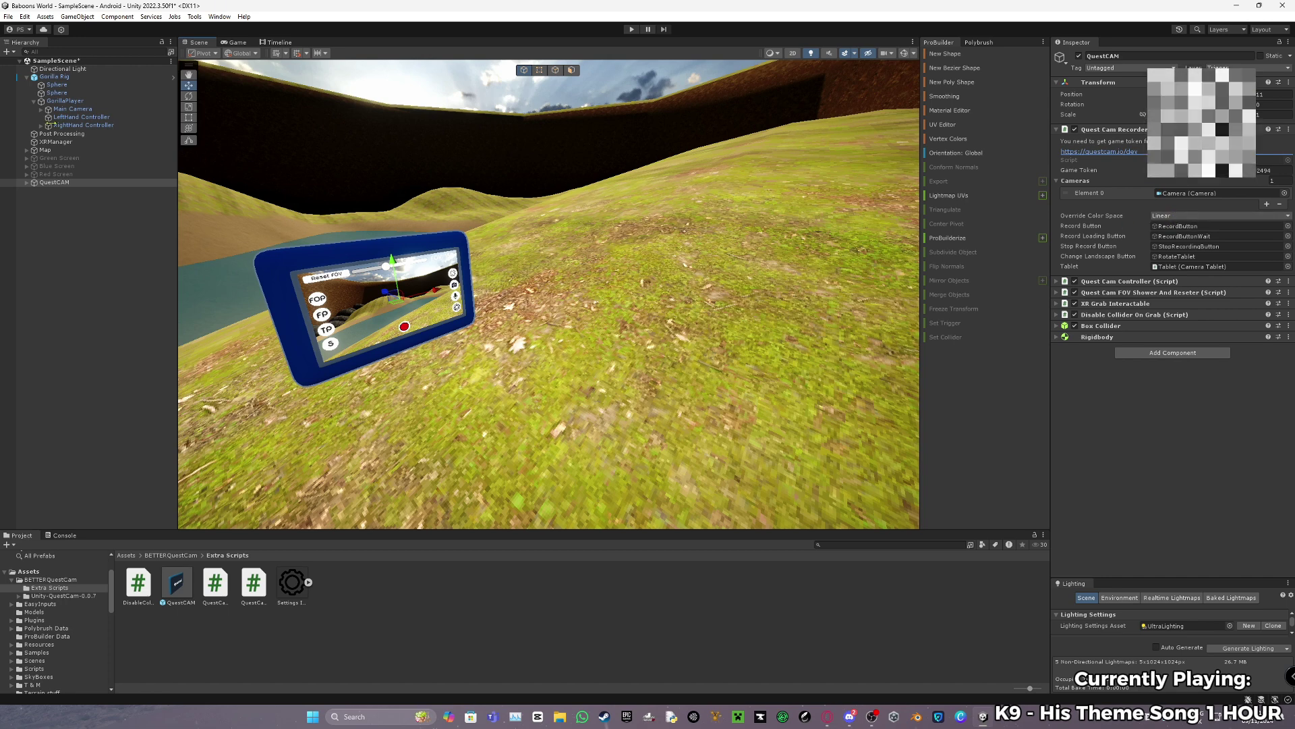
Check the Player project settings' Color Space against the Quest Cam Recorder's Override Color Space options.
left_click(24, 17)
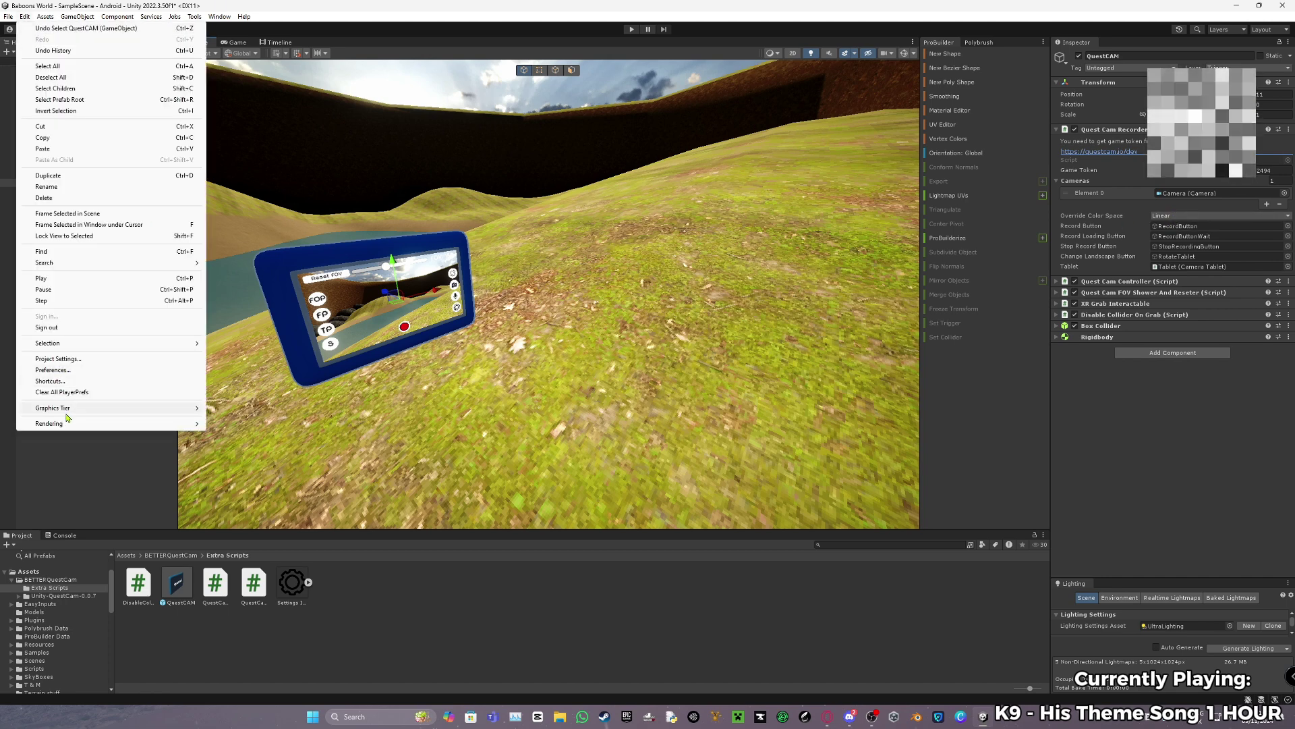
left_click(57, 359)
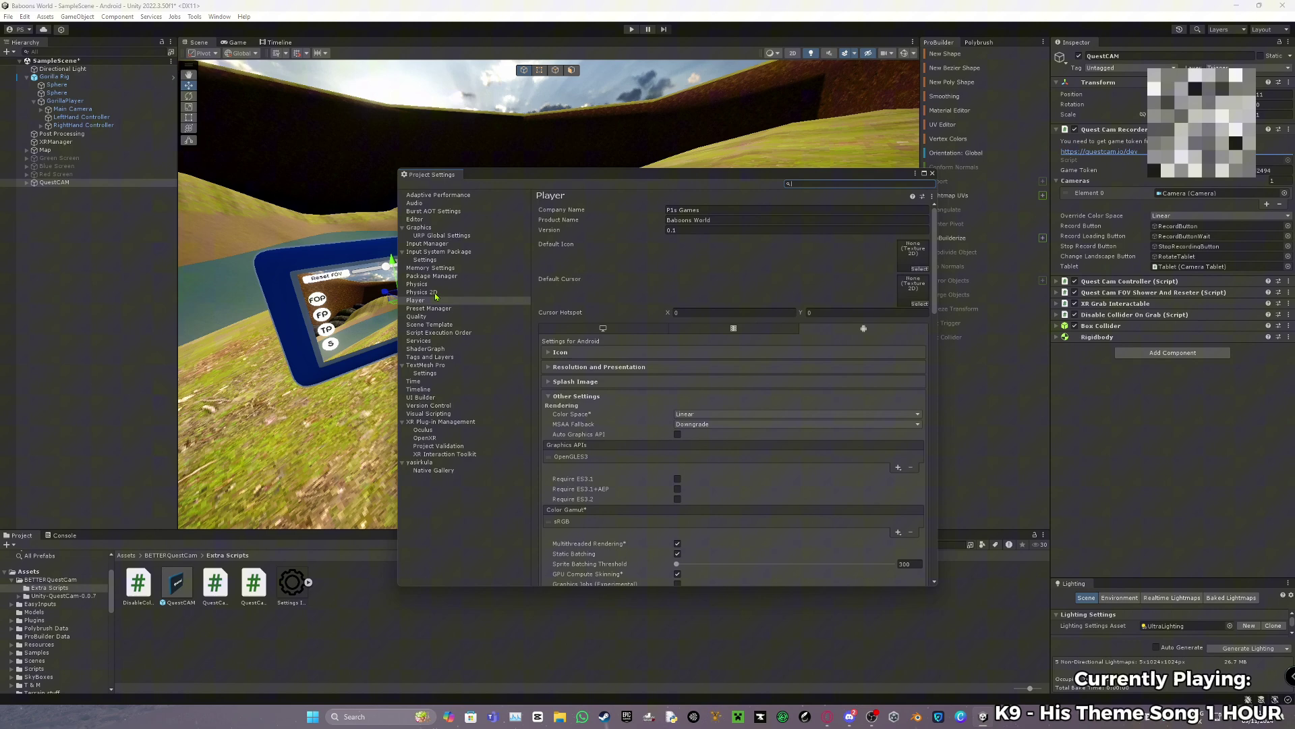
scroll(663, 411, "down", 3)
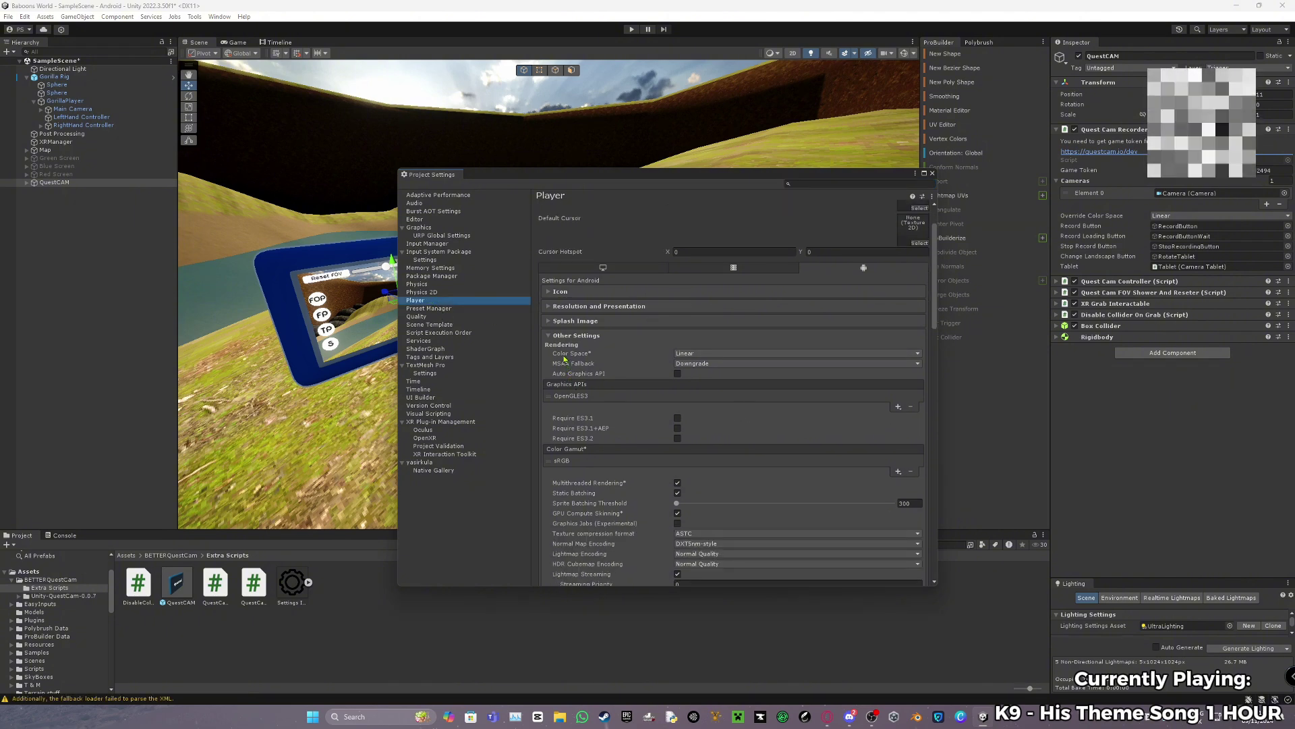
left_click(677, 353)
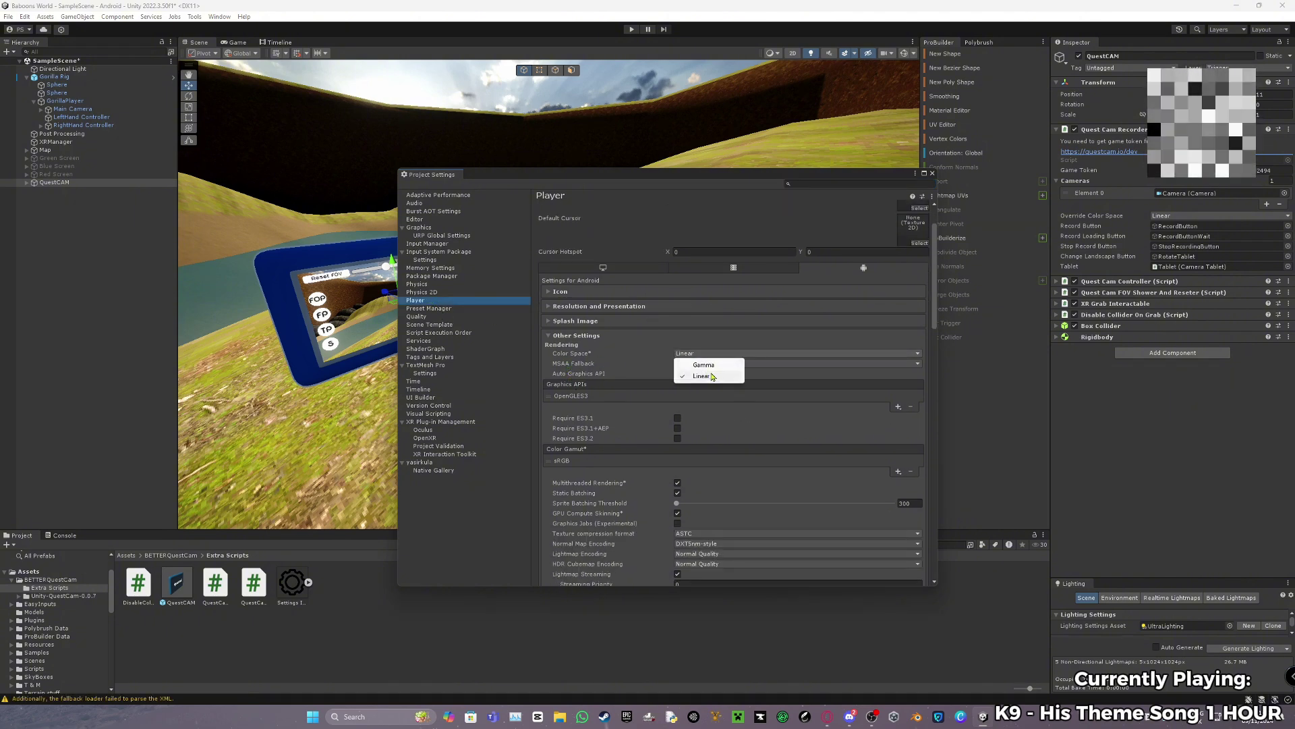
left_click(932, 174)
left_click(1215, 215)
left_click(1178, 251)
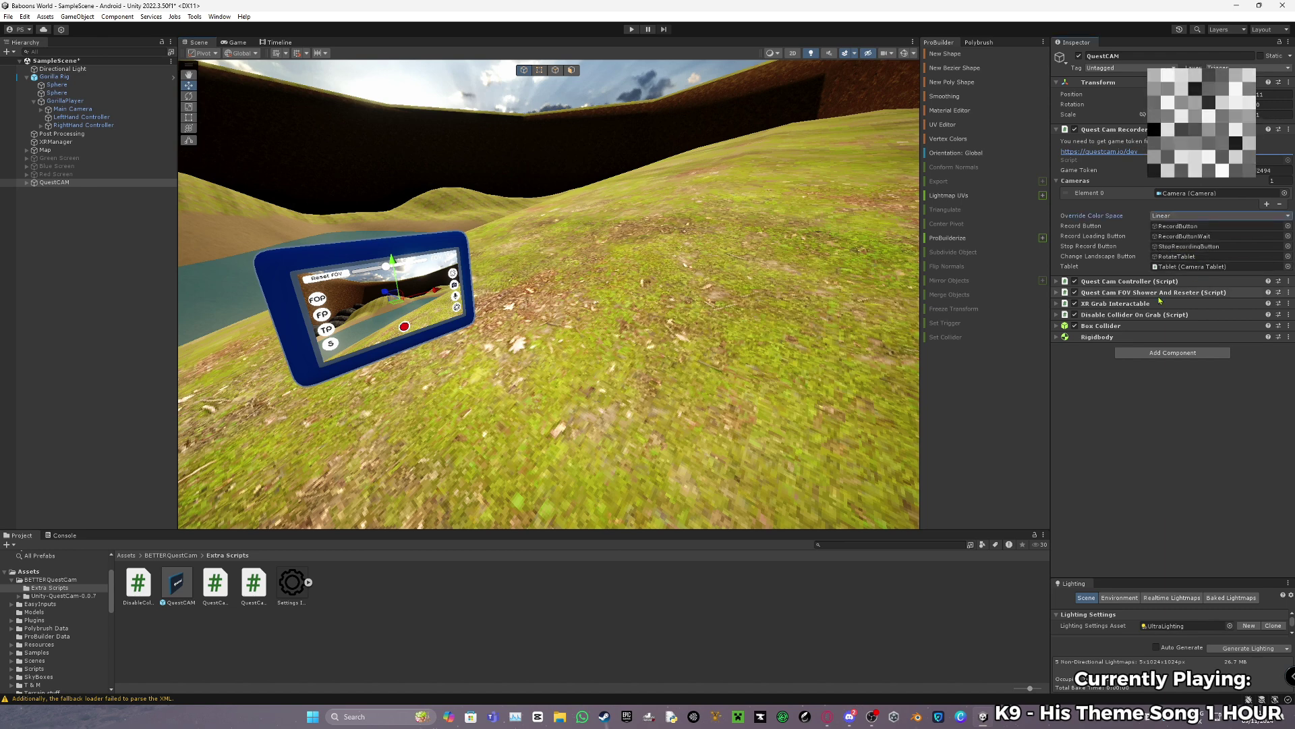
Collapse Quest Cam Recorder and expand Quest Cam Controller to show its settings.
left_click(1110, 131)
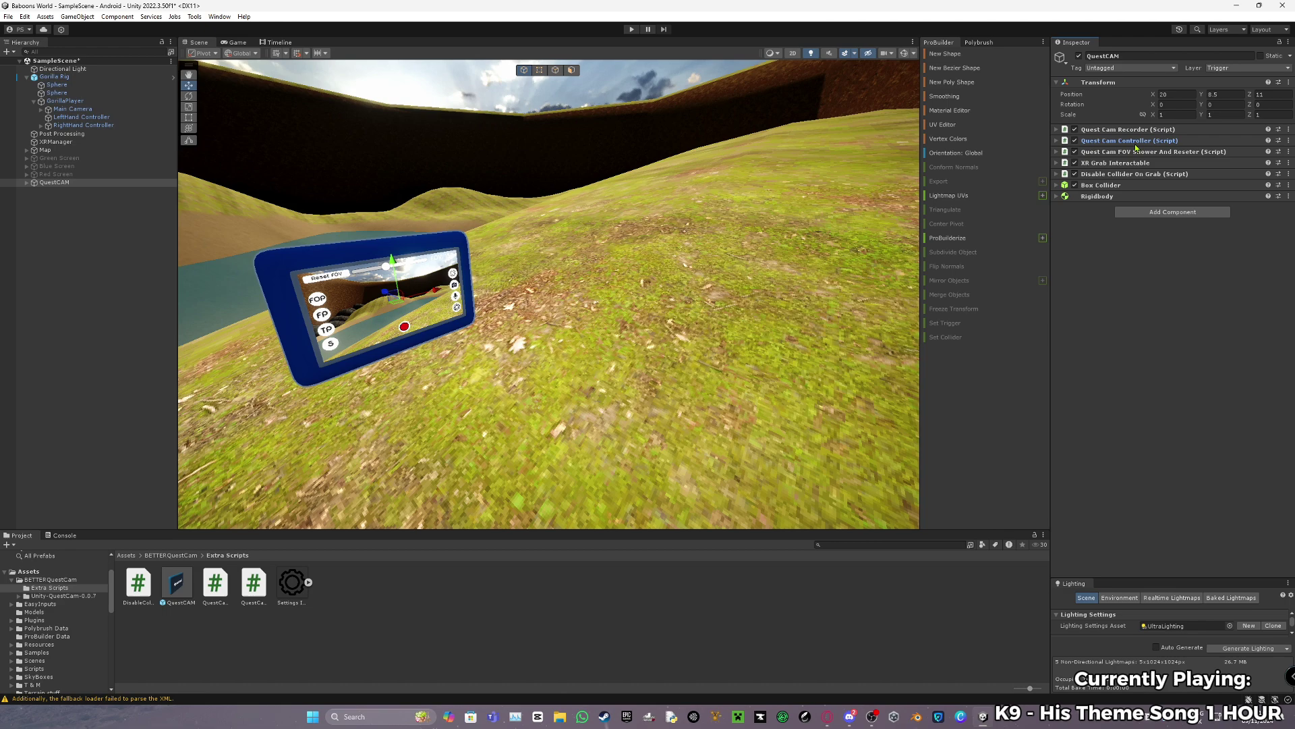
left_click(1136, 142)
key("f")
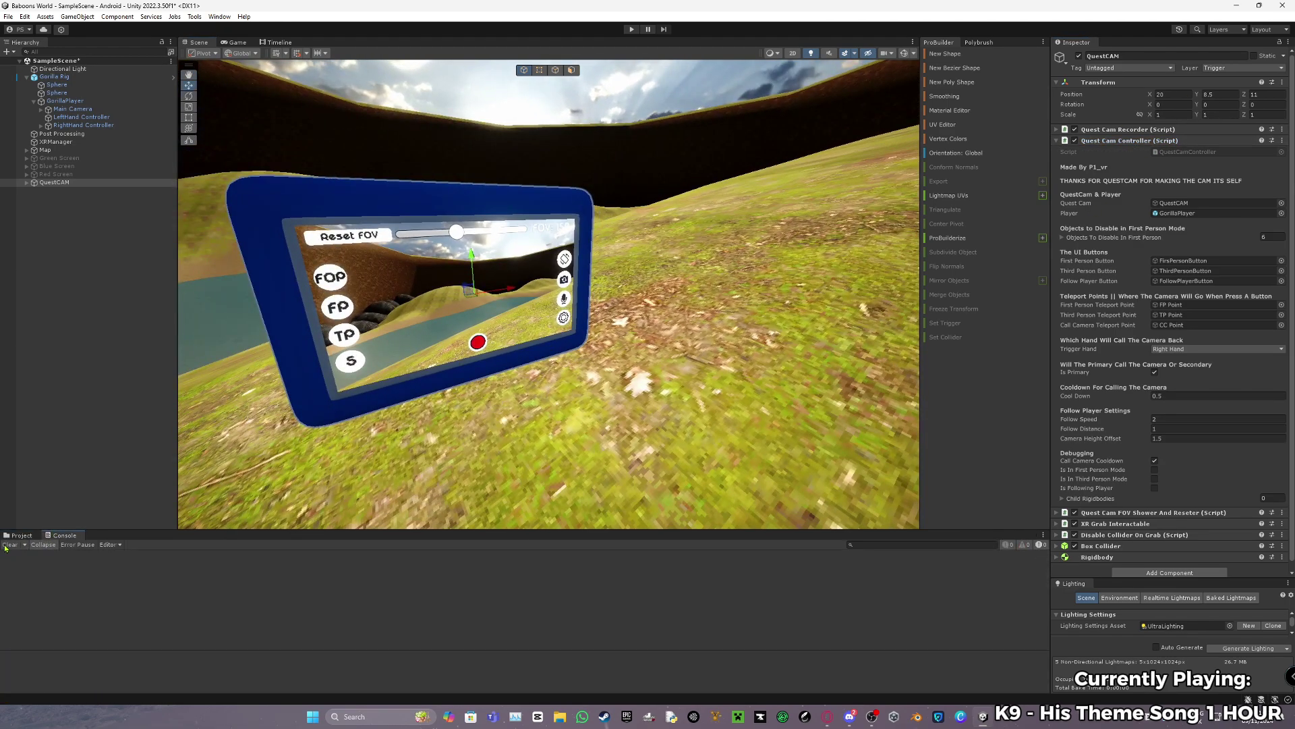
left_click_drag(668, 364, 688, 368, "alt")
key("s")
right_click_drag(688, 367, 900, 313)
key("w")
key("s")
left_click_drag(900, 312, 911, 310, "alt")
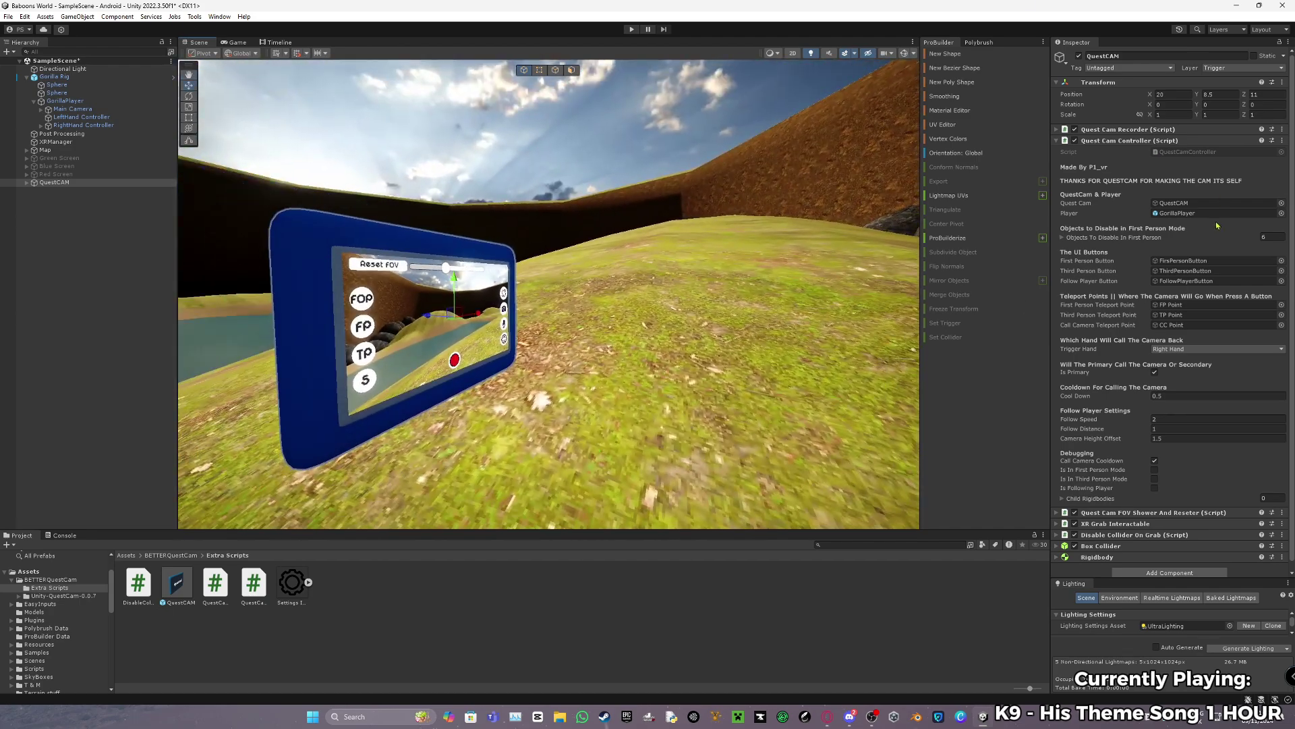
Locate the objects assigned to Quest Cam and Player in the Quest Cam Controller, and inspect them in the scene.
left_click(1166, 207)
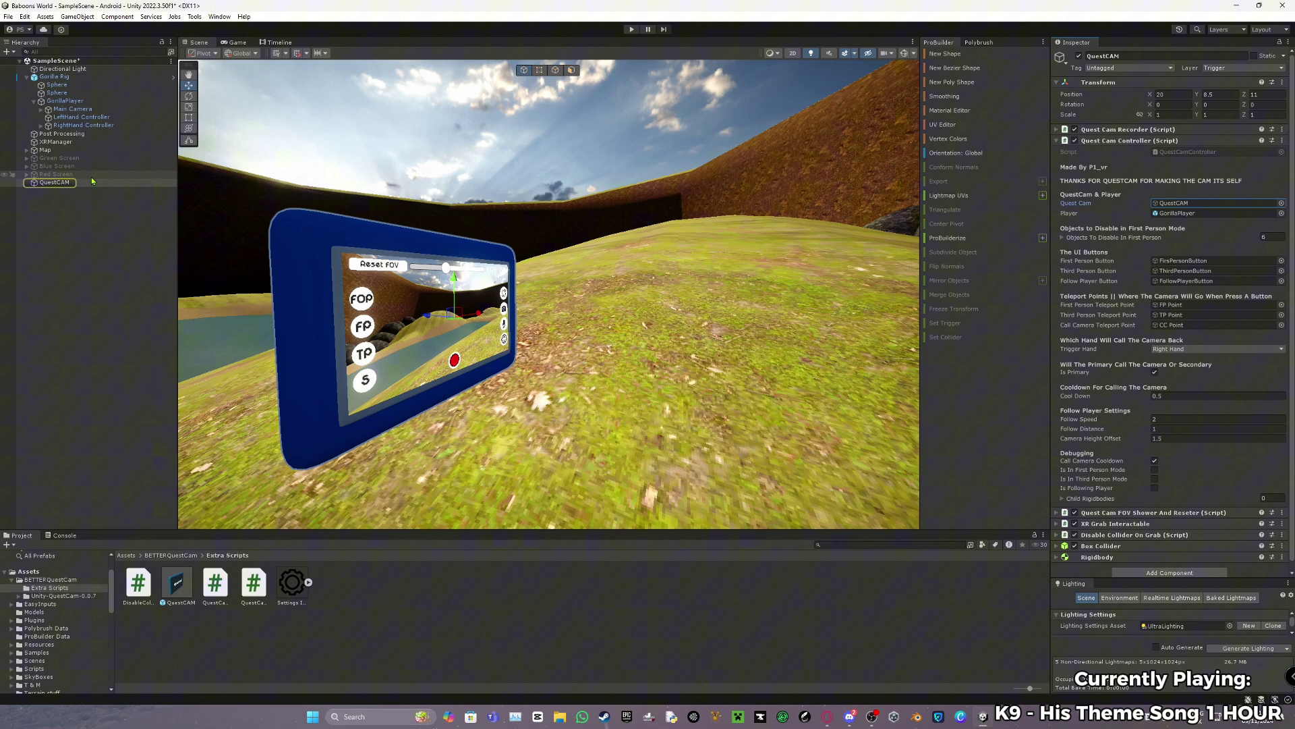
left_click(1174, 212)
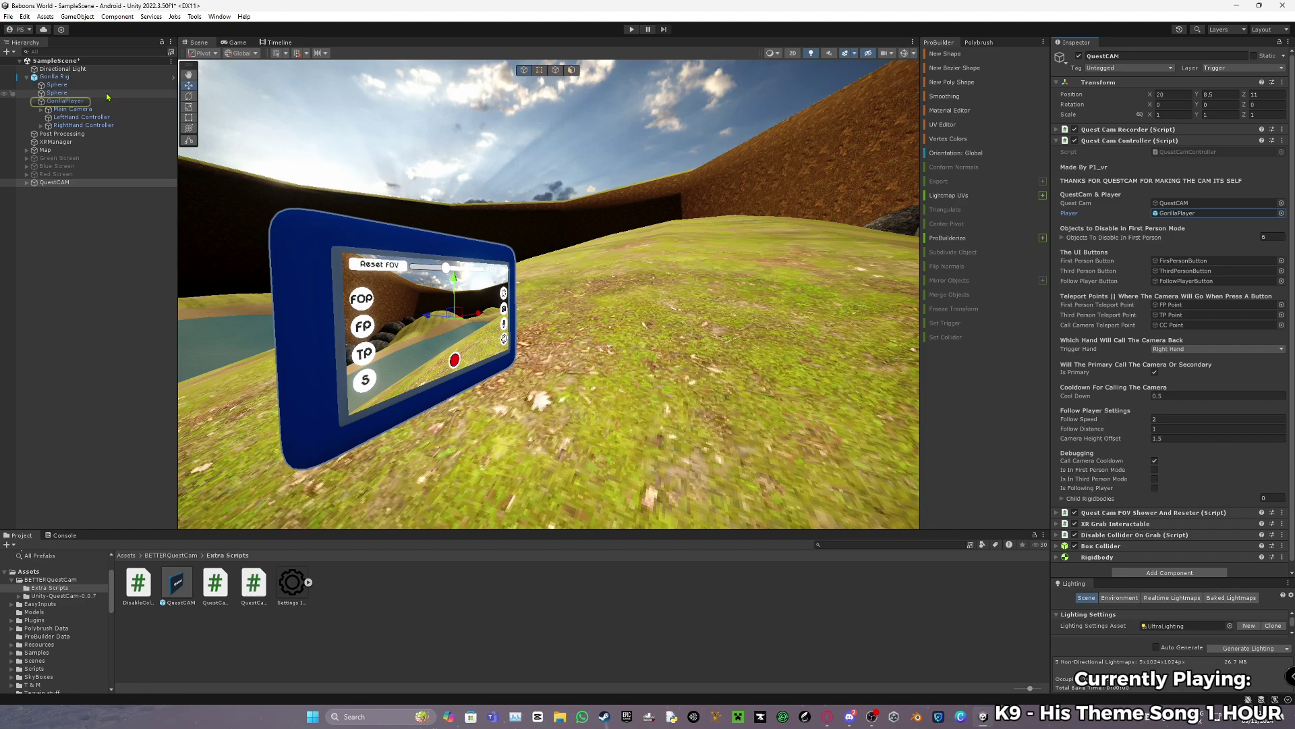
right_click_drag(636, 229, 651, 327)
key("w")
key("s")
key("a")
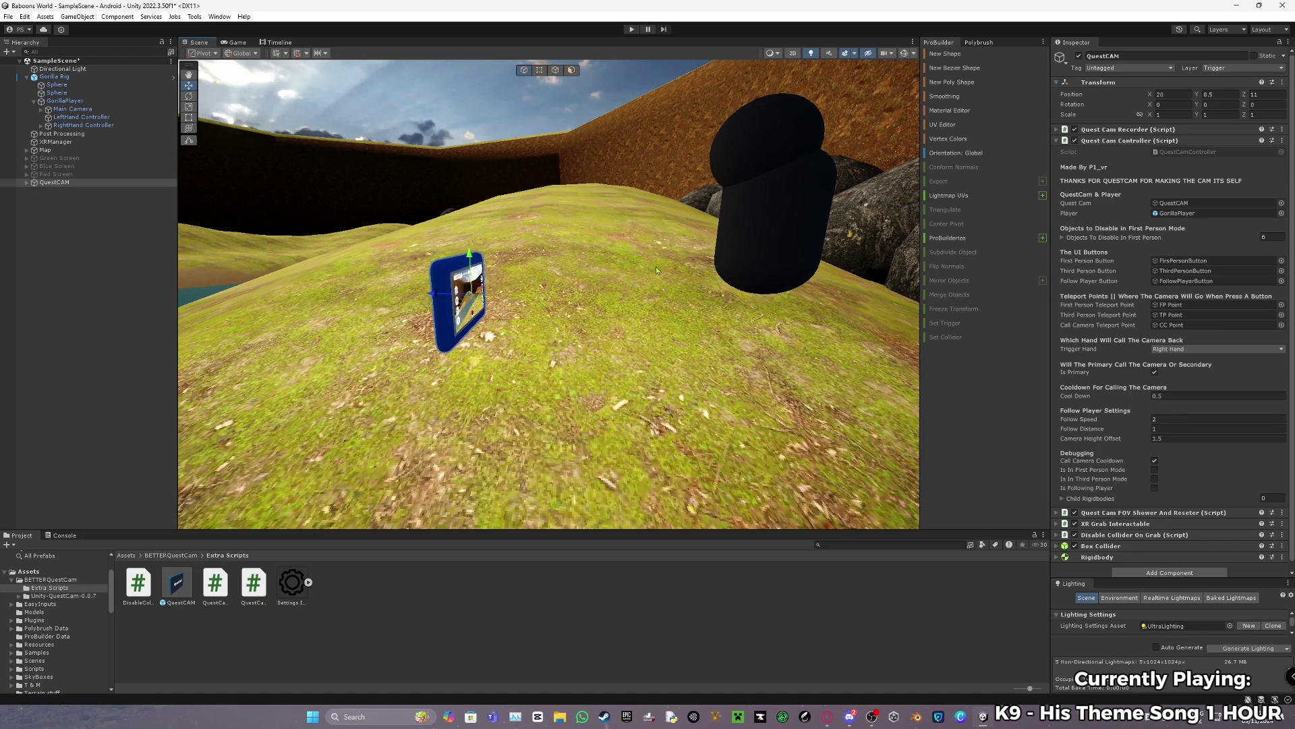
right_click_drag(657, 270, 749, 330)
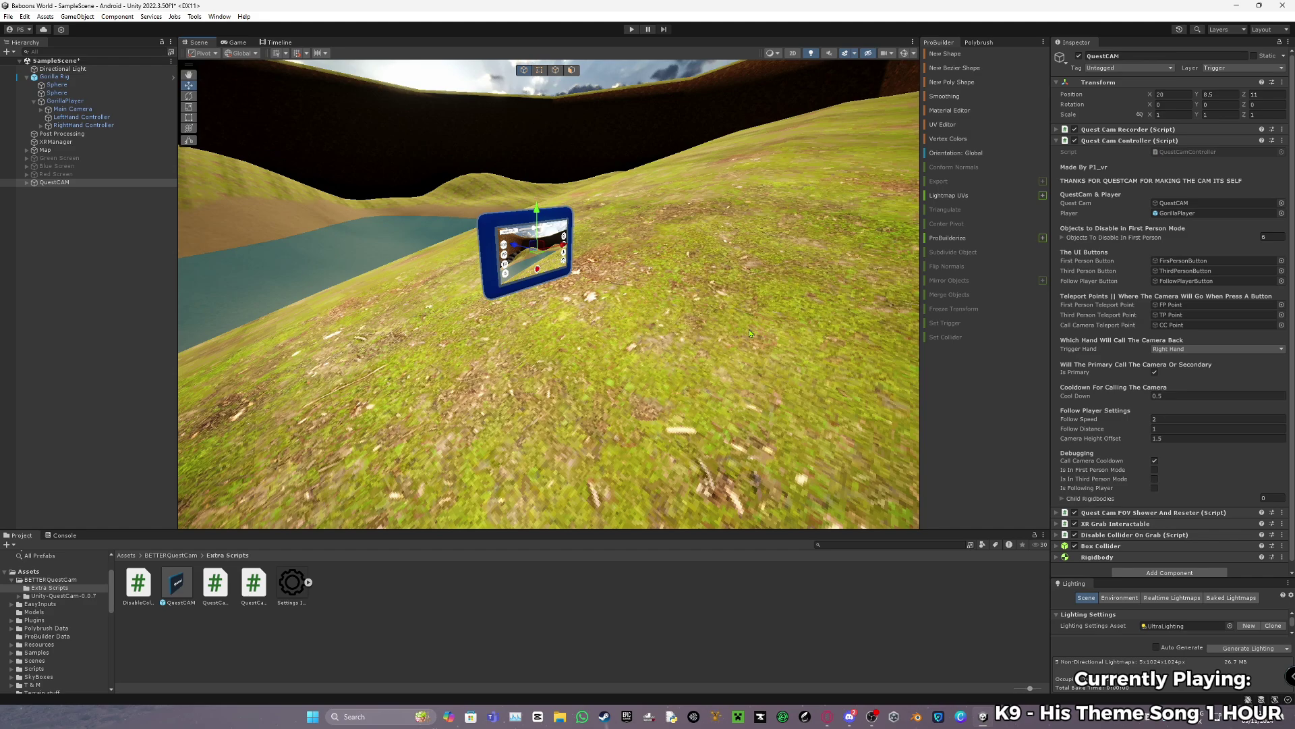
key("w")
right_click_drag(609, 249, 573, 311)
key("s")
key("w")
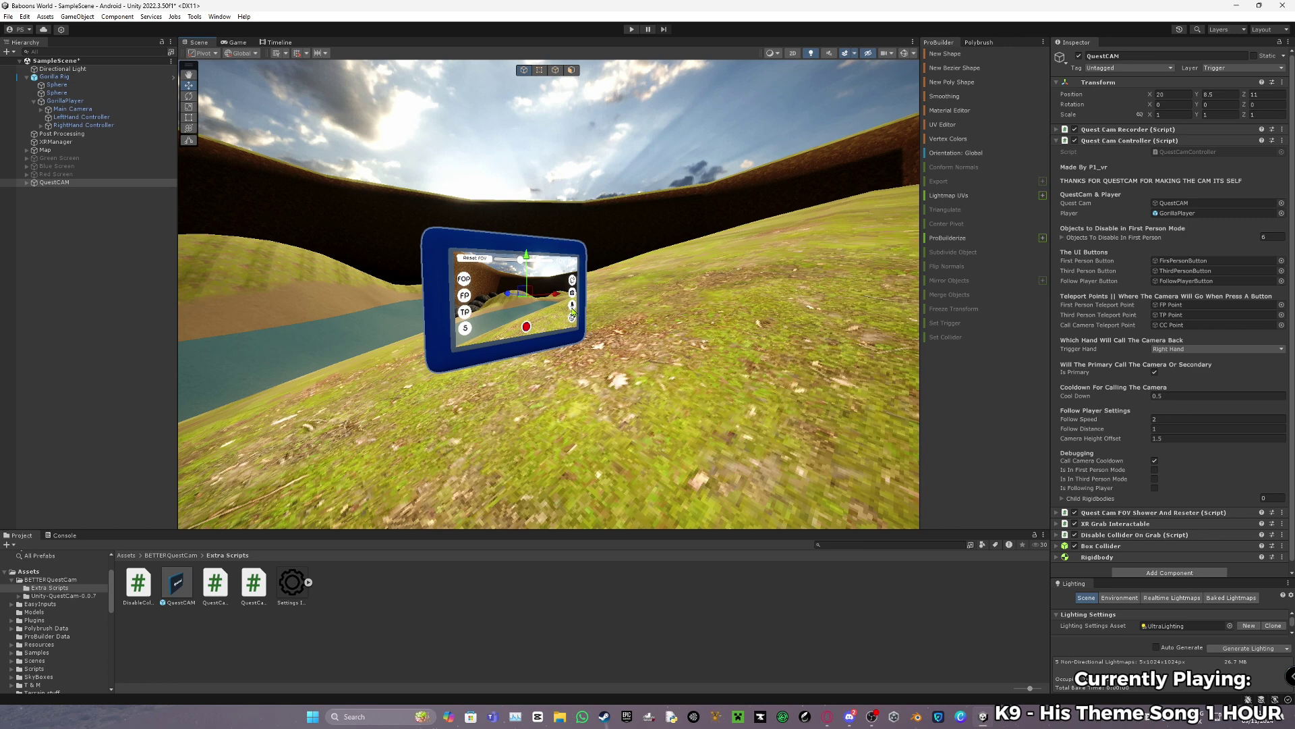
Expand Objects To Disable In First Person and review its entries against the tablet's parts in the scene.
left_click(1103, 237)
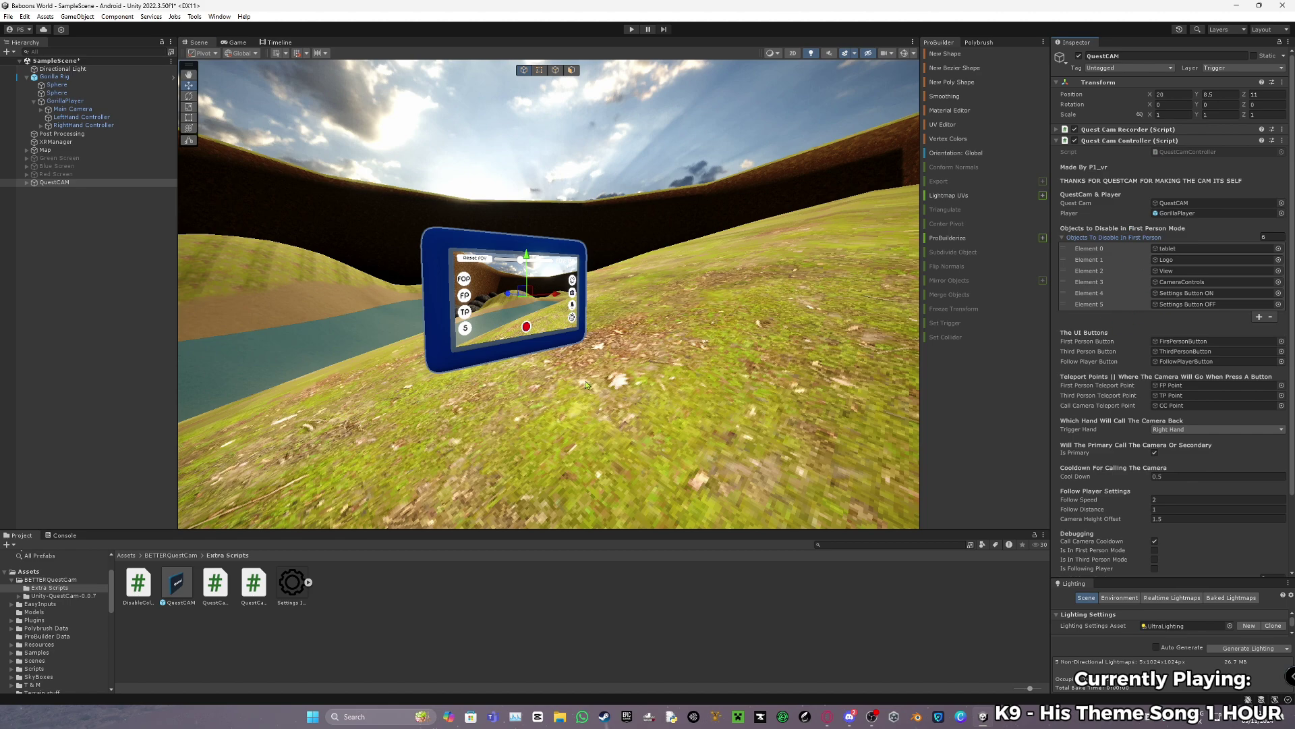
key("w")
right_click_drag(586, 385, 586, 385)
key("a")
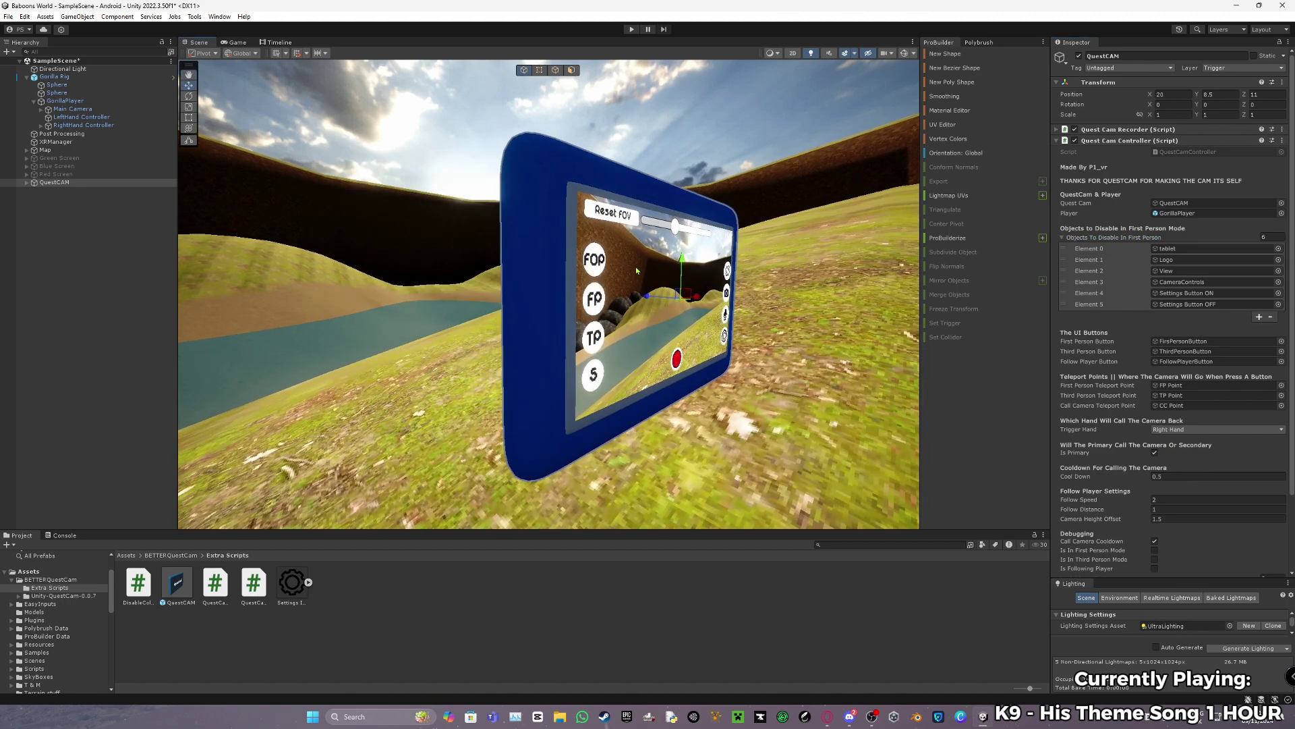
key("s")
right_click_drag(541, 346, 581, 303)
key("w")
key("s")
key("w")
key("s")
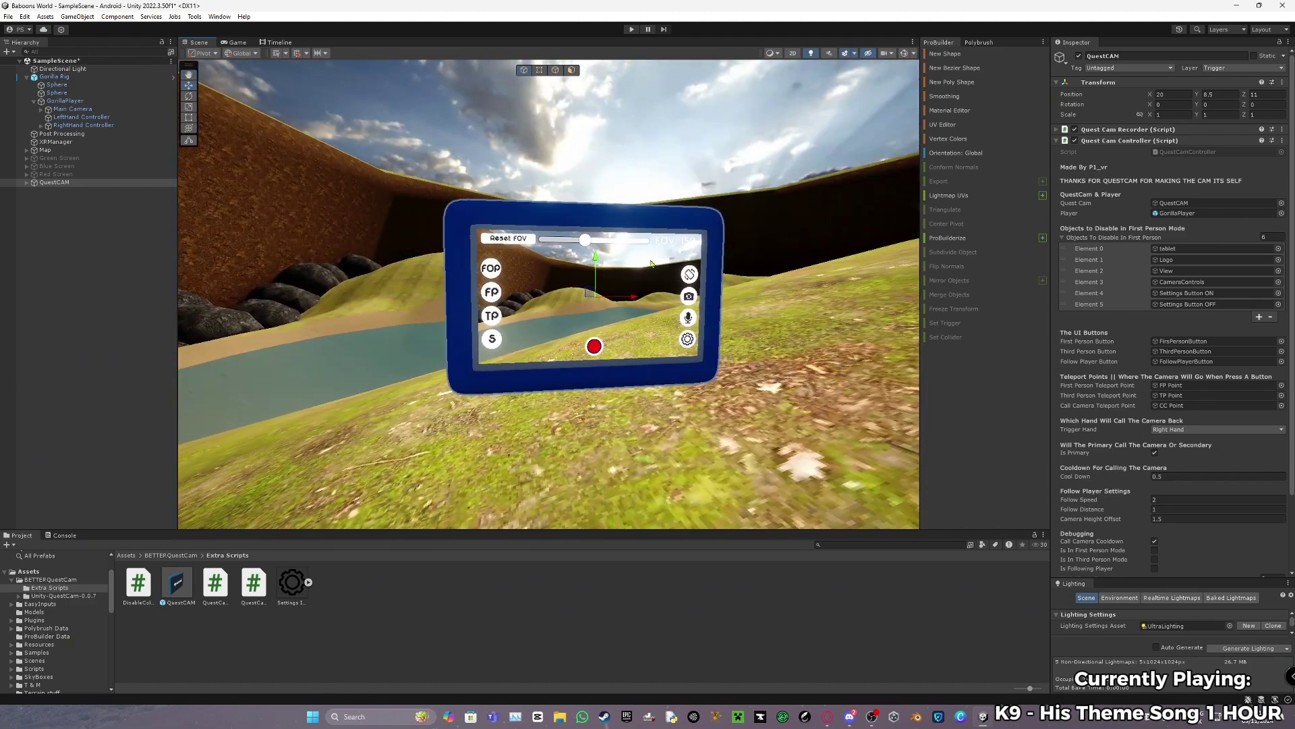
right_click_drag(439, 224, 510, 222)
key("a")
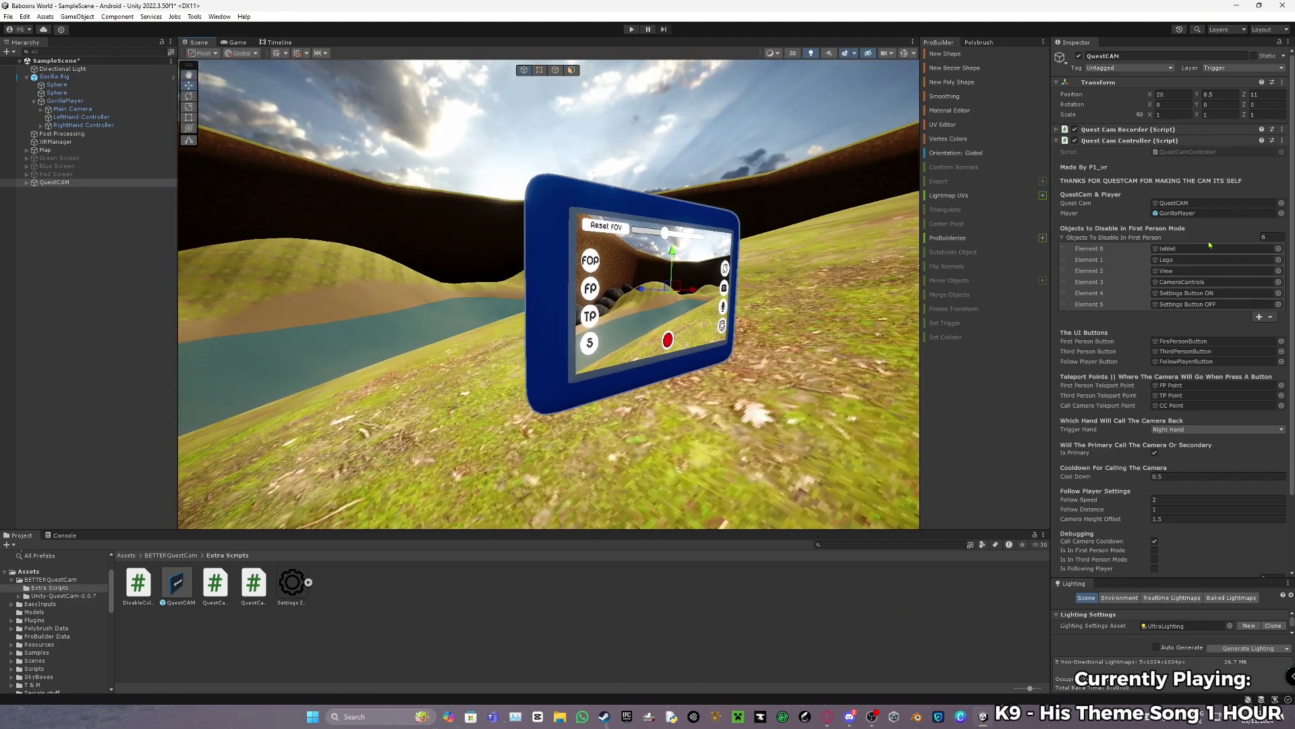
Collapse Objects To Disable In First Person and examine the tablet's buttons assigned under The UI Buttons.
left_click(1130, 239)
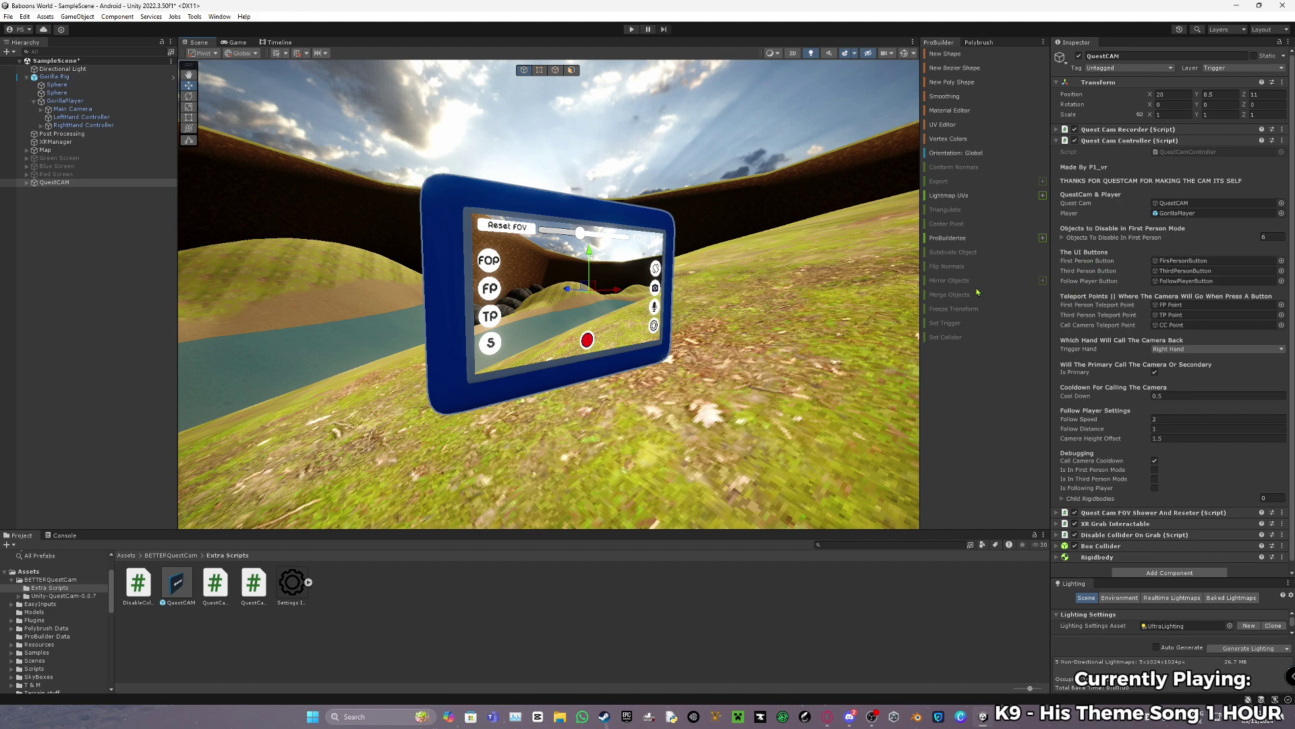
scroll(729, 192, "up", 3)
right_click_drag(729, 192, 635, 183)
scroll(617, 274, "down", 5)
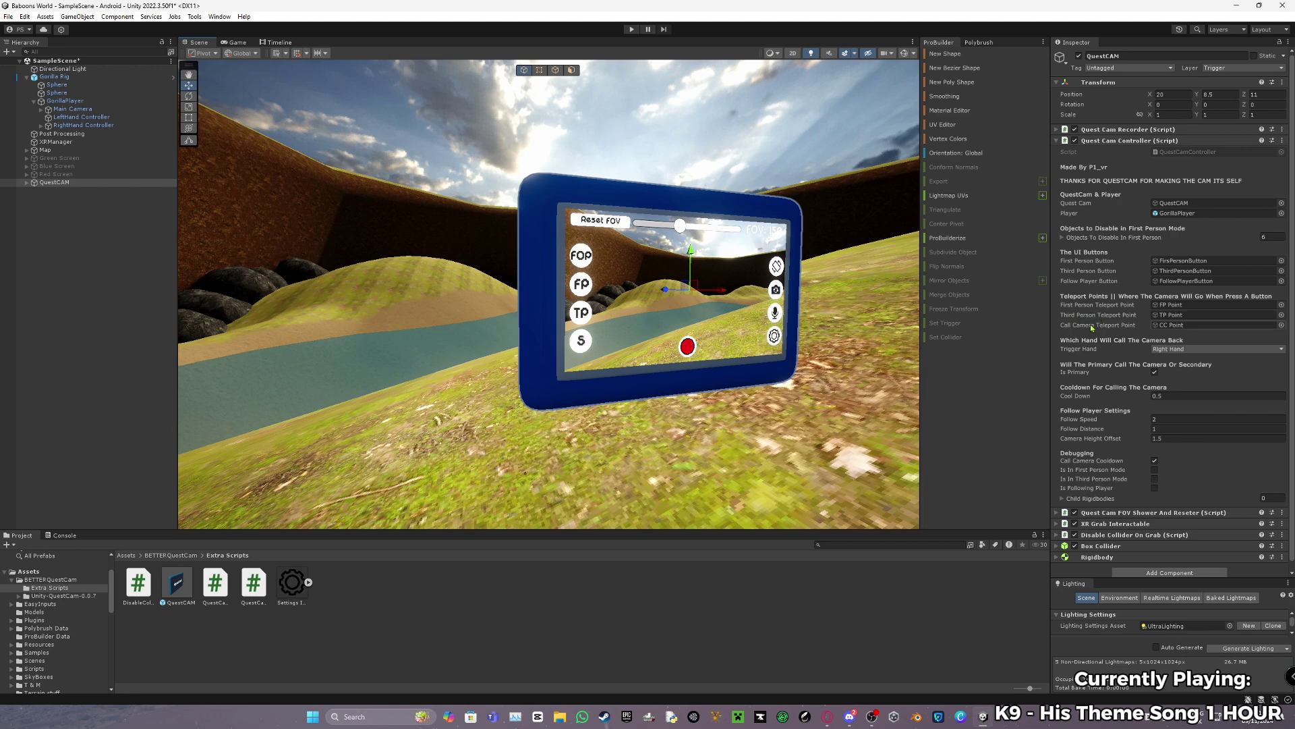
Expand Main Camera under GorillaPlayer and select FP Point to inspect the first-person teleport location on the player.
left_click_drag(732, 298, 664, 304, "alt")
right_click_drag(663, 300, 1082, 332)
key("s")
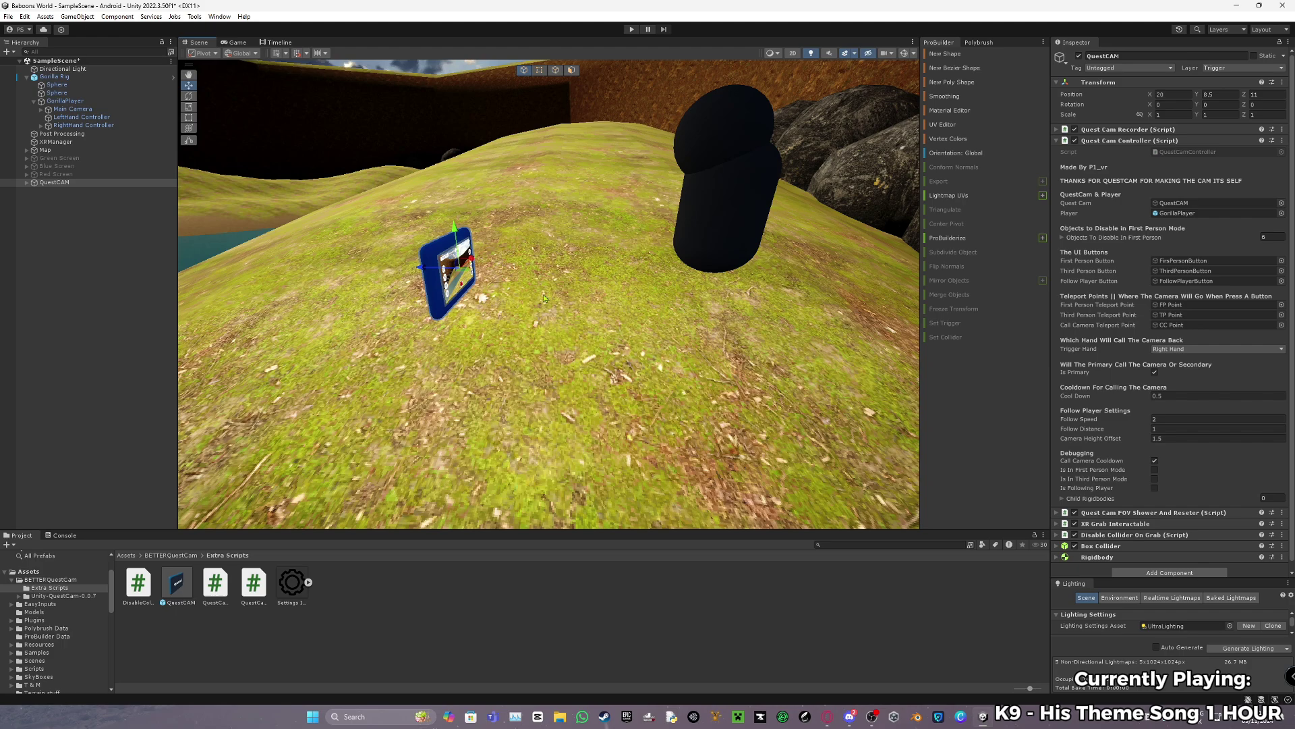
right_click_drag(544, 315, 555, 292)
key("w")
key("s")
scroll(555, 295, "up", 4)
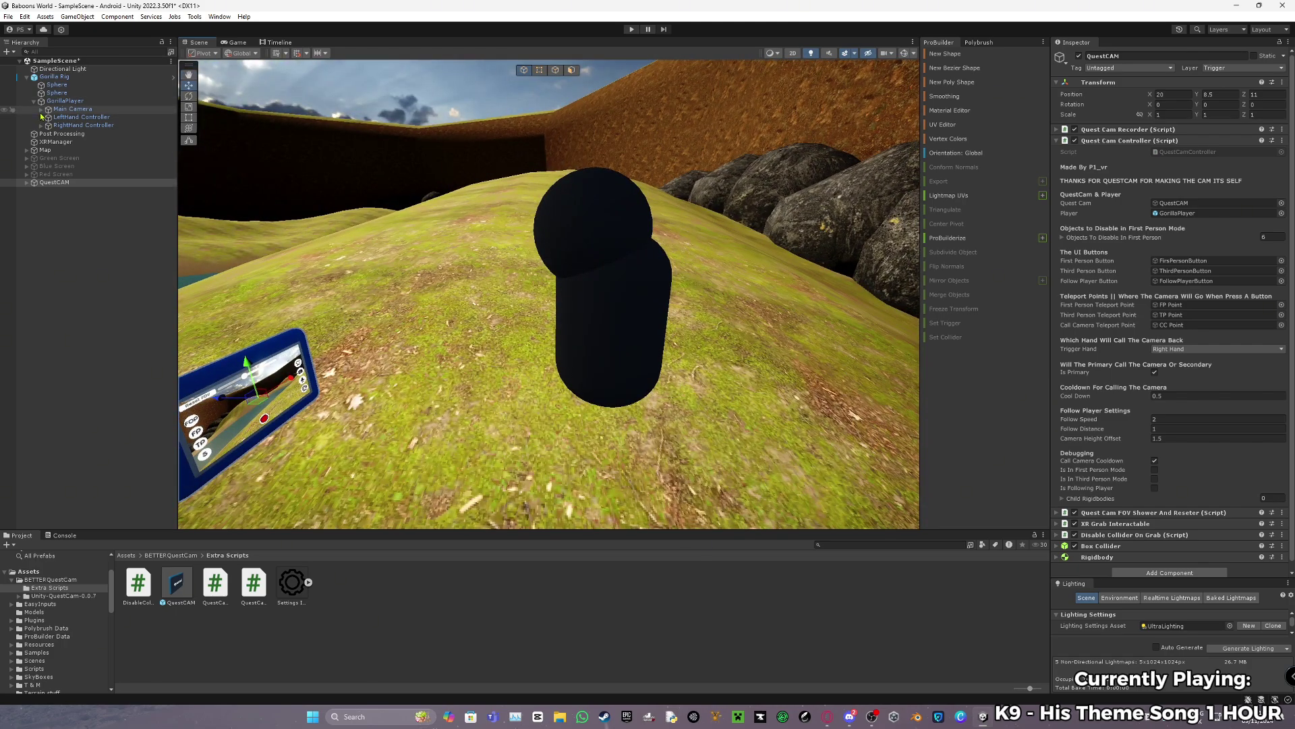
left_click(41, 109)
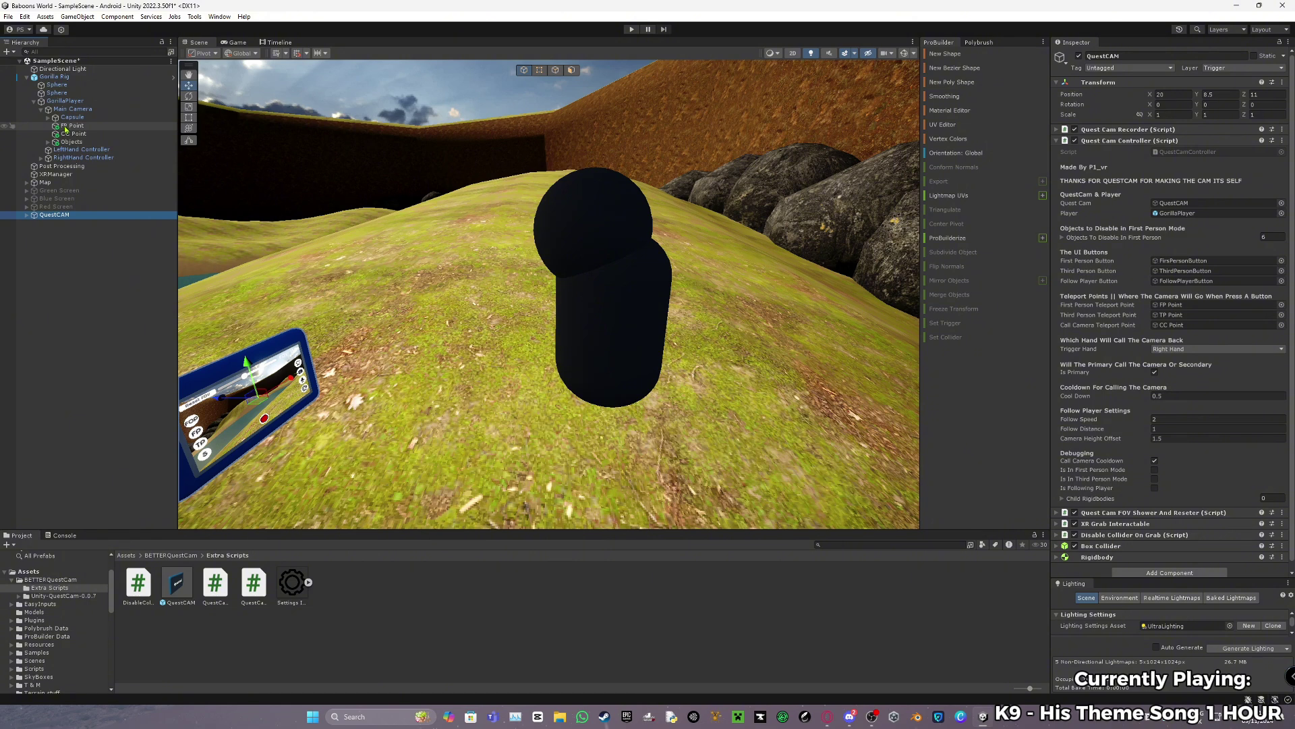
left_click(66, 126)
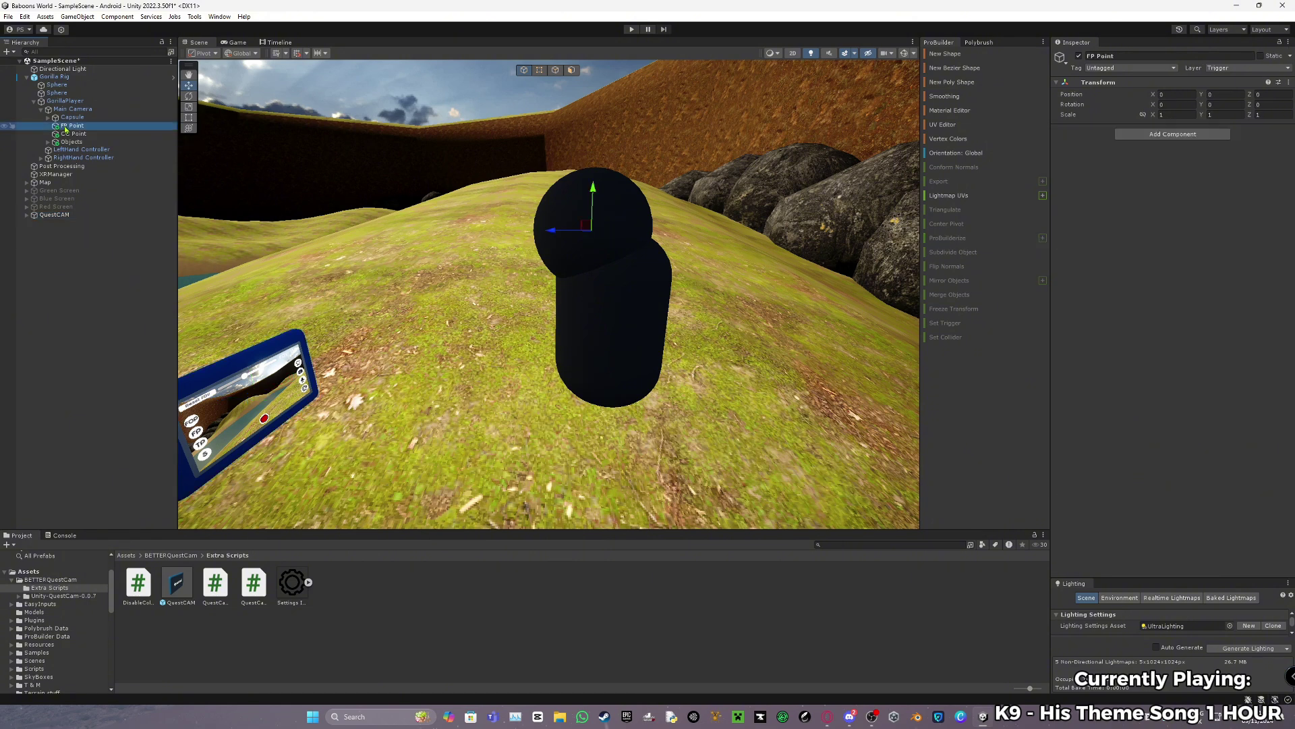
Compare CC Point with FP Point and inspect where CC Point sits relative to the player and tablet.
left_click(167, 137)
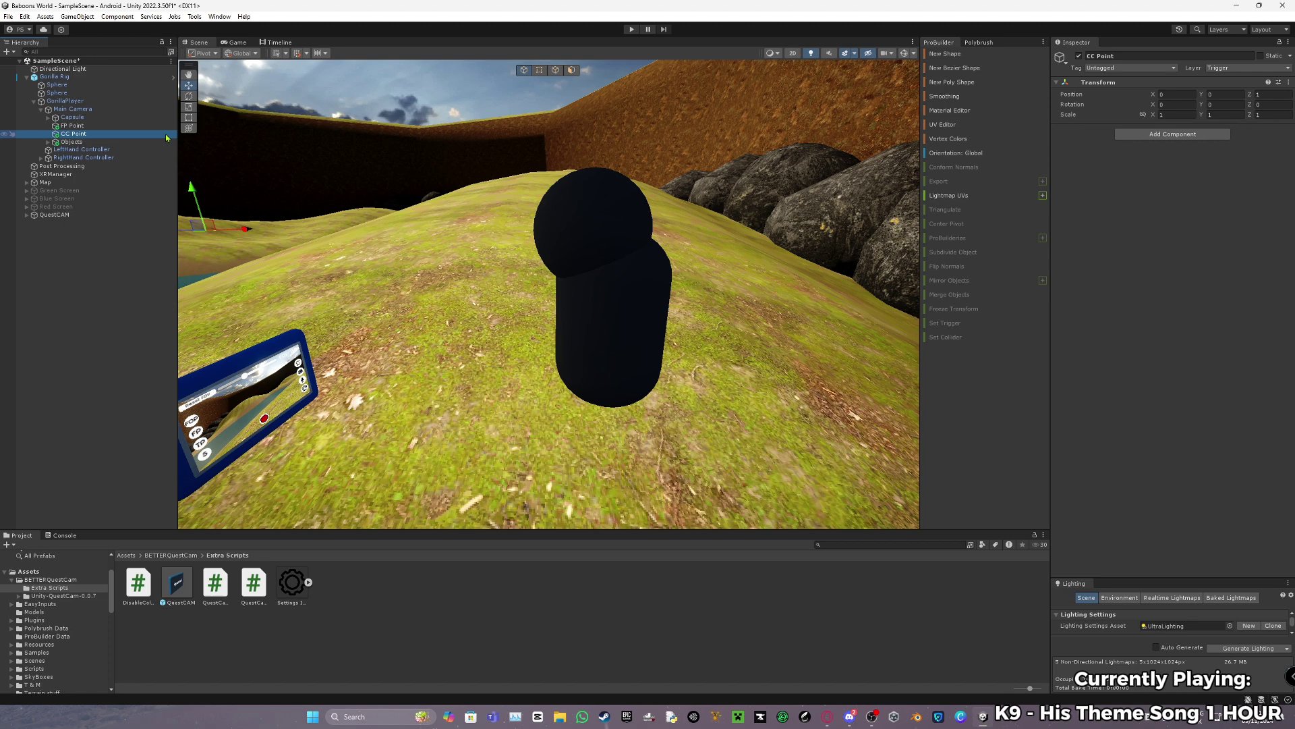
key("Up")
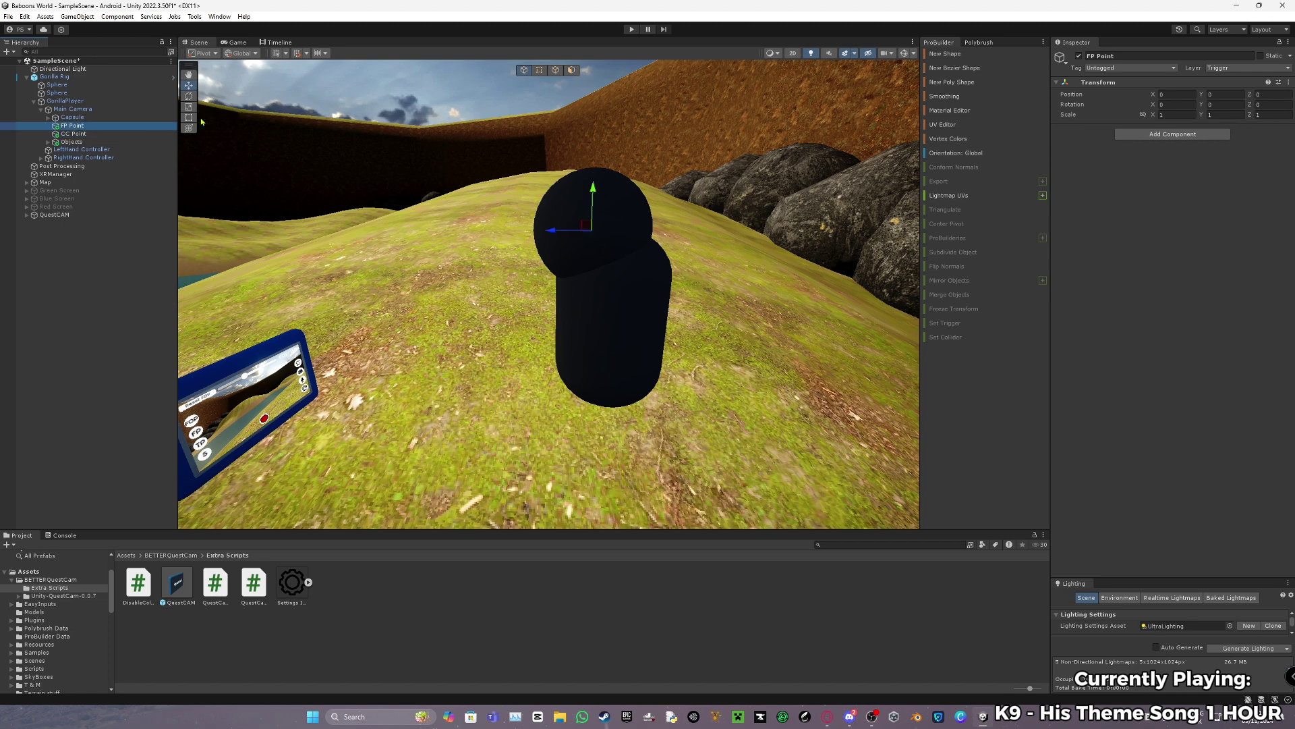
key("Down")
key("s")
right_click_drag(530, 361, 523, 334)
key("a")
key("w")
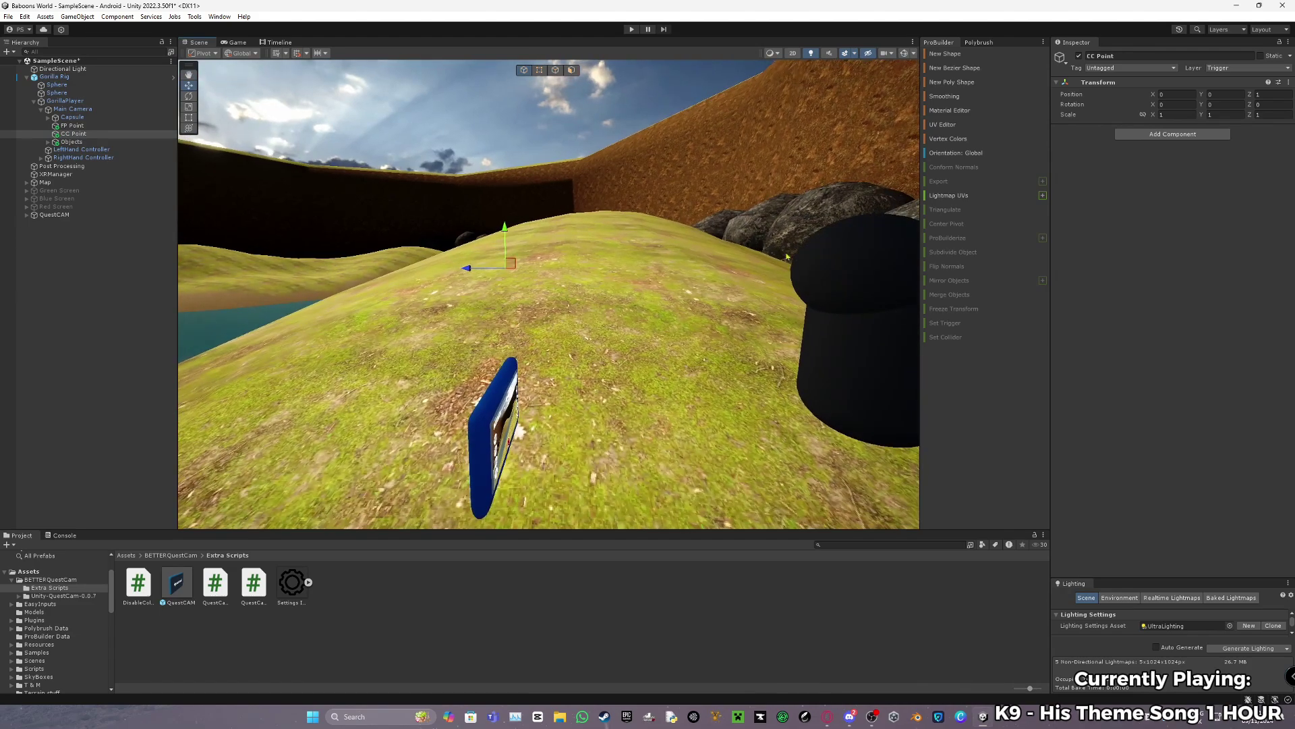
right_click_drag(466, 268, 364, 216)
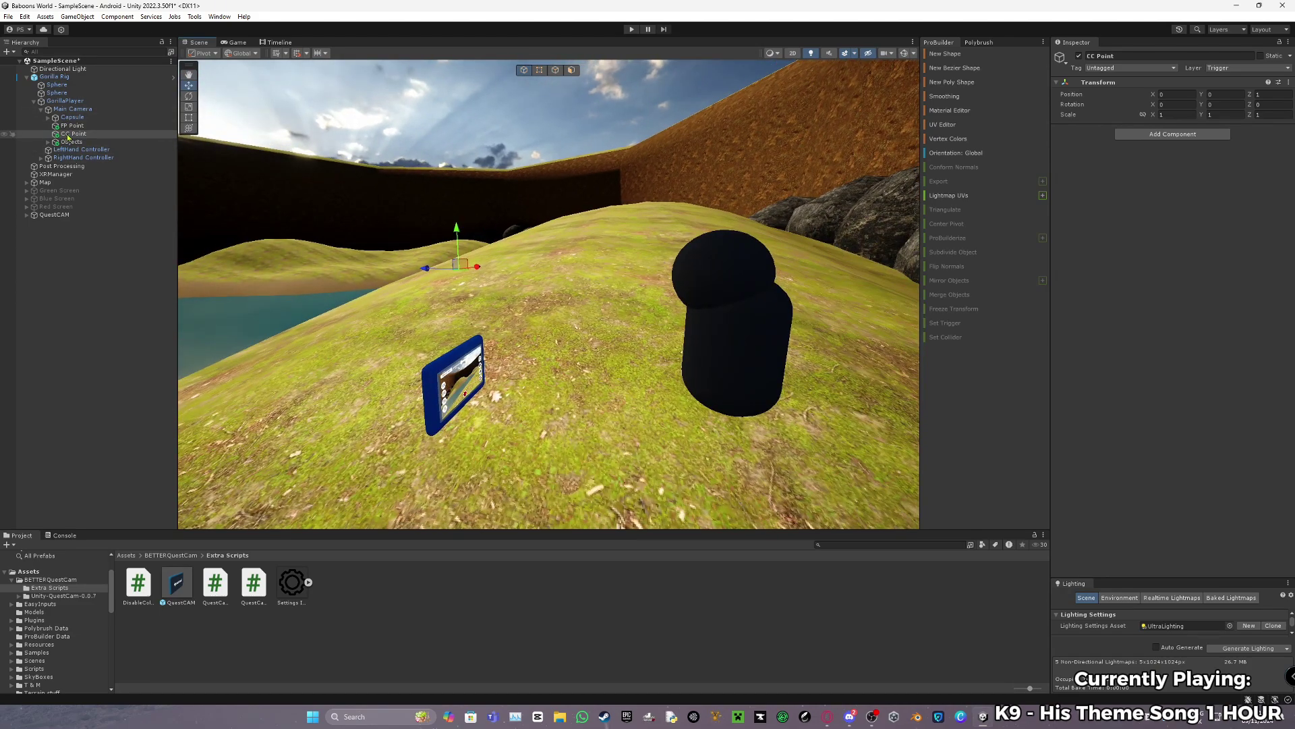
Reselect FP Point and frame it in the scene for a close look at its place on the player's head.
key("Up")
key("w")
right_click_drag(665, 371, 717, 351)
key("f")
scroll(716, 351, "down", 1)
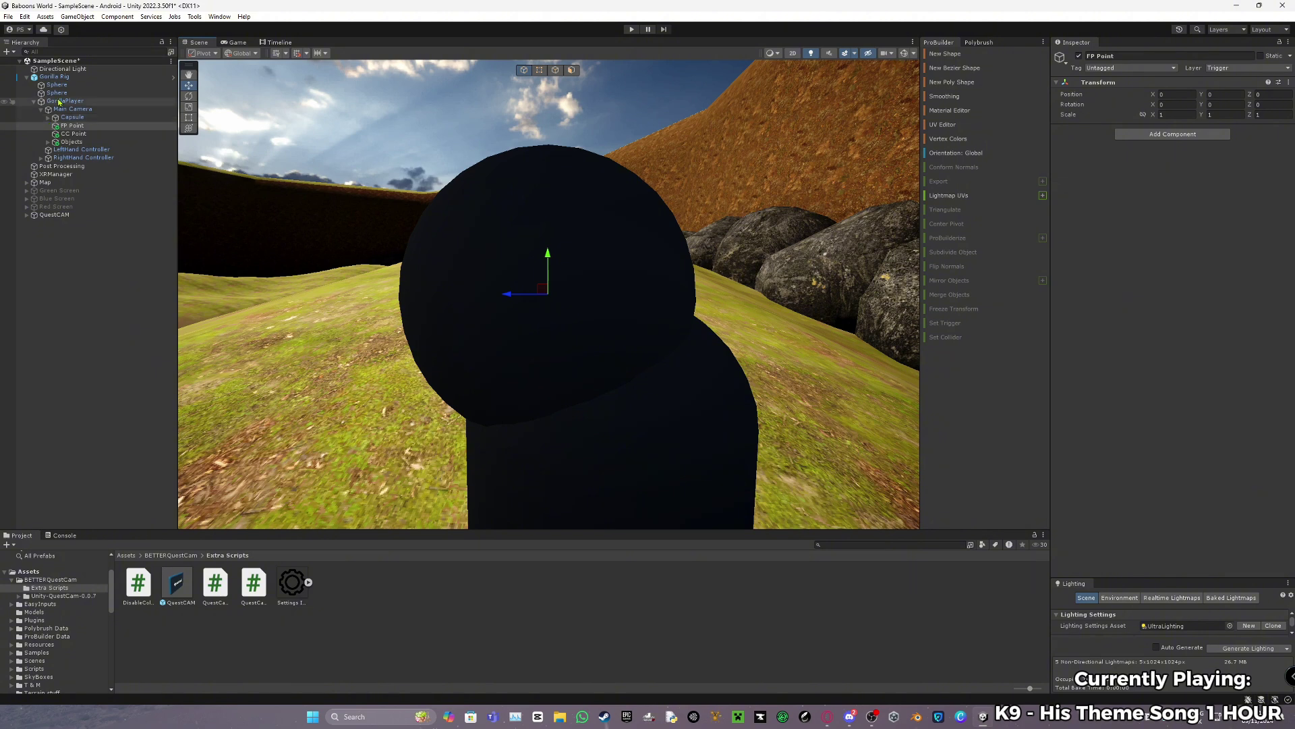
Expand Capsule under Main Camera and select TP Point to examine the third-person view from behind the player.
left_click(48, 117)
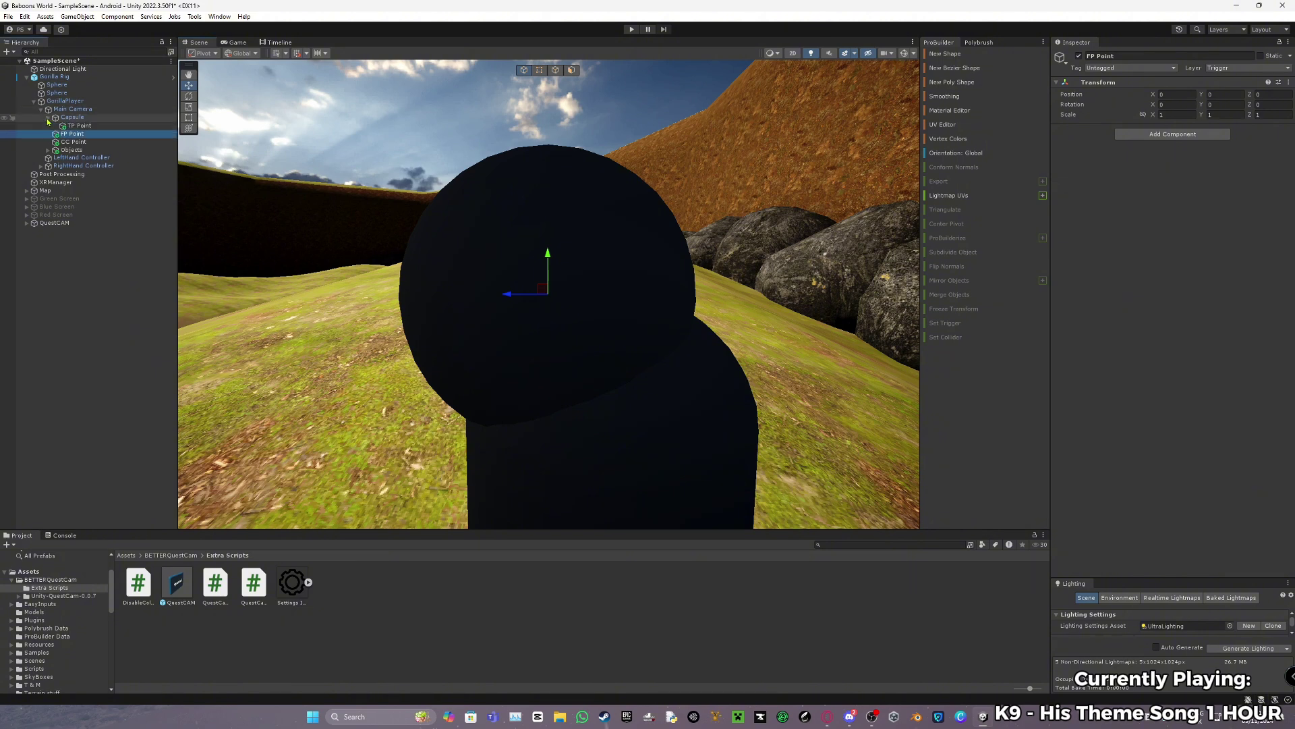
left_click(74, 126)
scroll(477, 299, "down", 10)
key("d")
right_click_drag(478, 299, 533, 276)
key("w")
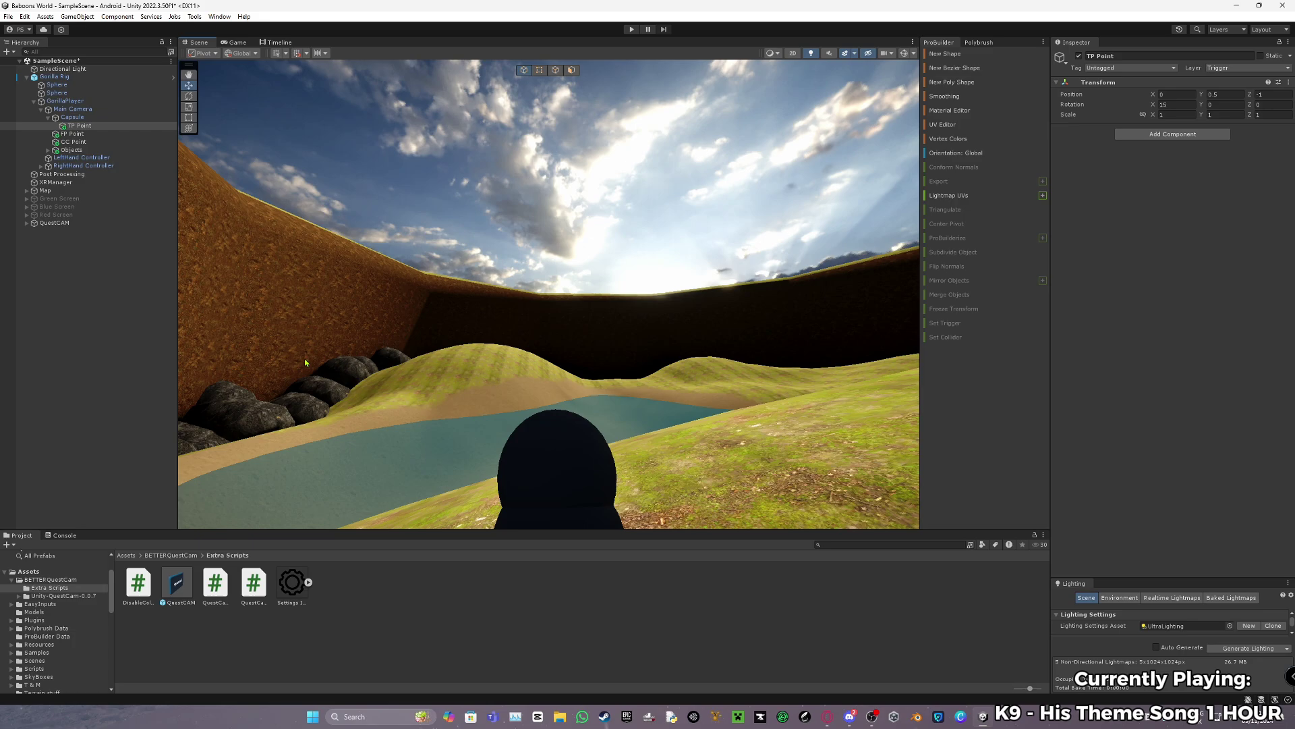
Reselect QuestCAM and choose Right Hand as the Trigger Hand in the Quest Cam Controller.
right_click_drag(555, 320, 219, 228)
key("w")
right_click_drag(540, 185, 417, 172)
middle_click_drag(417, 172, 280, 170)
left_click(54, 223)
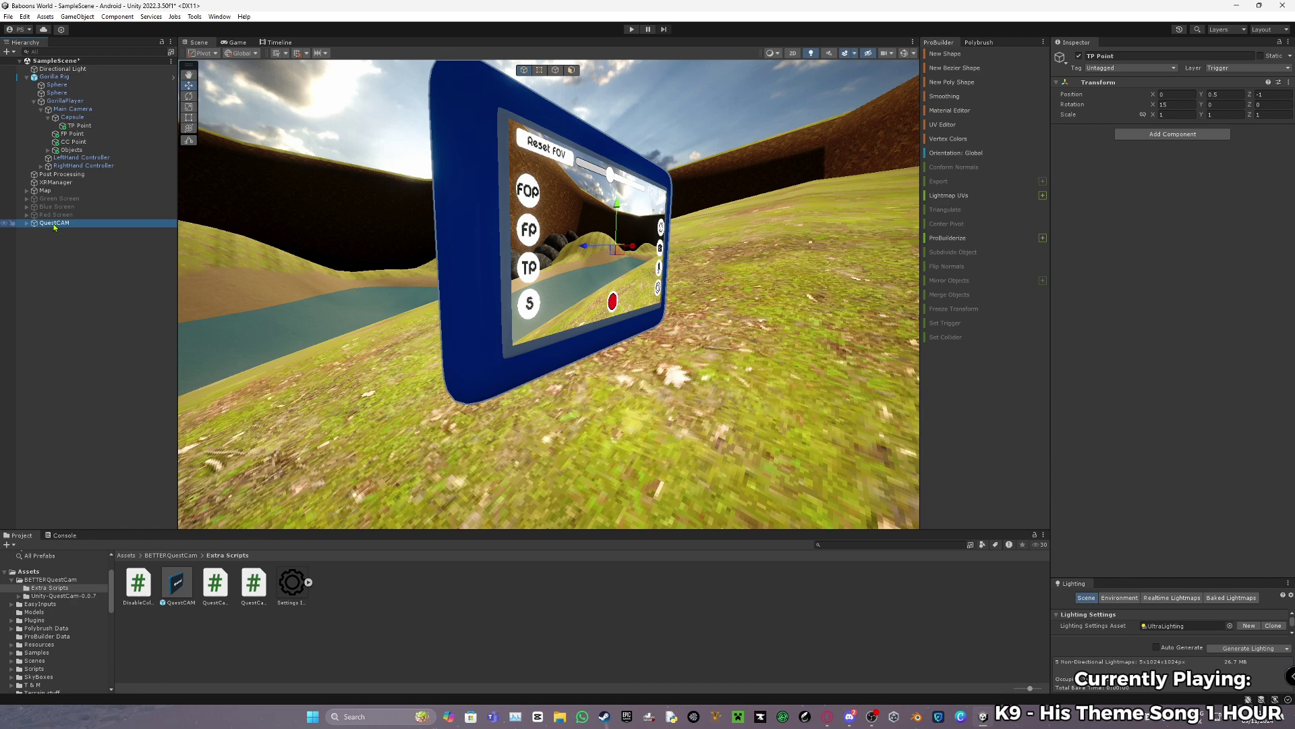
scroll(1232, 315, "down", 1)
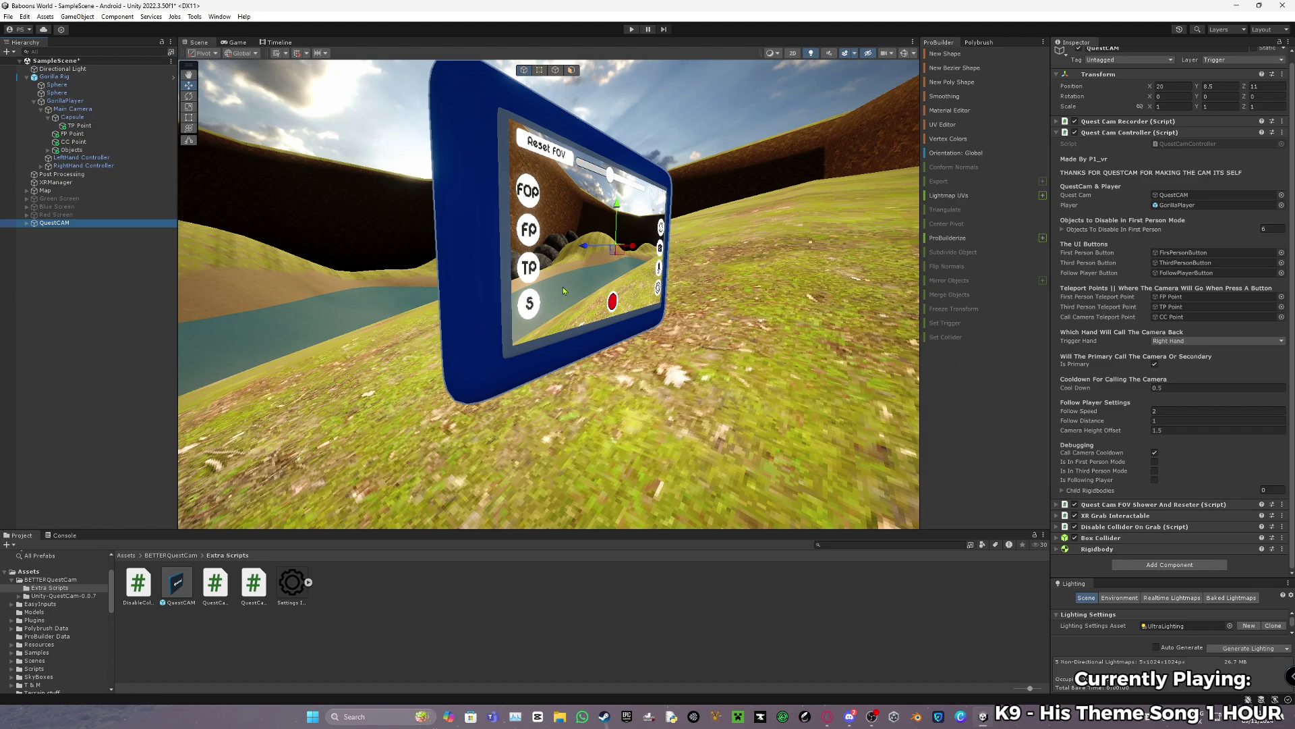
right_click_drag(563, 286, 544, 331)
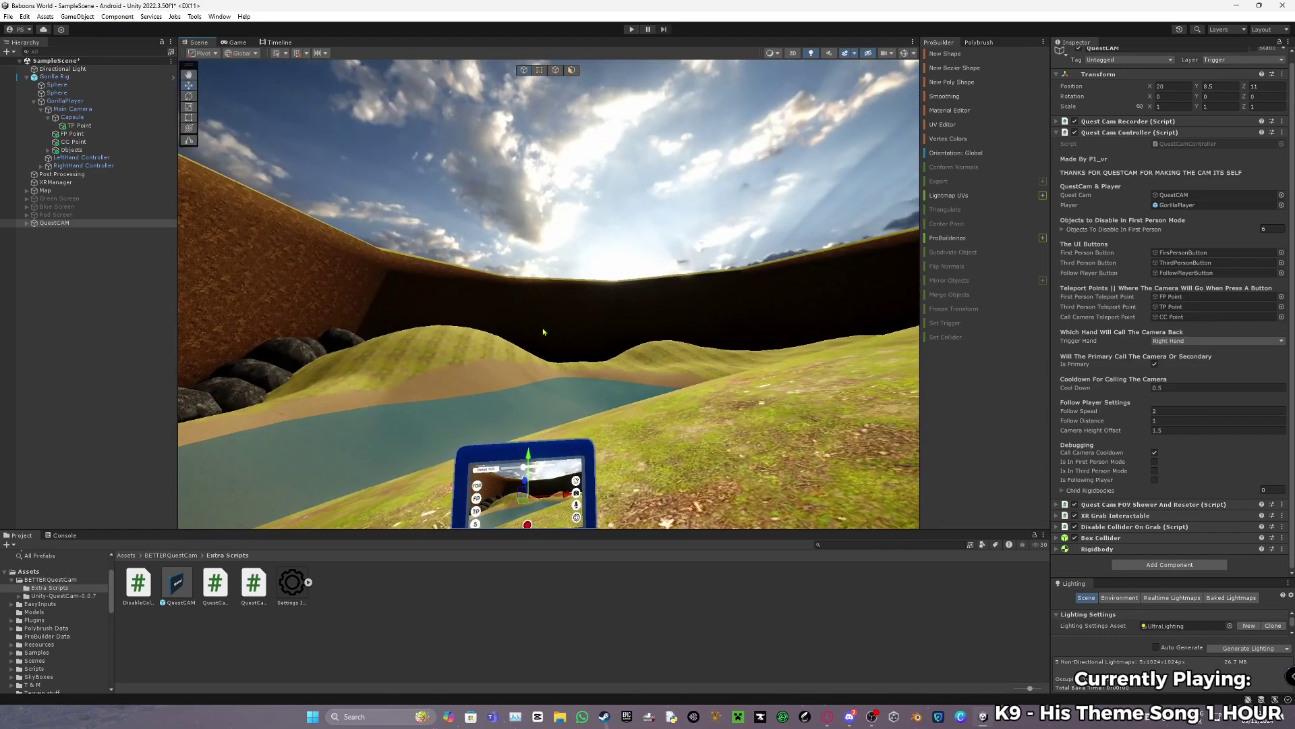
right_click_drag(408, 332, 485, 314)
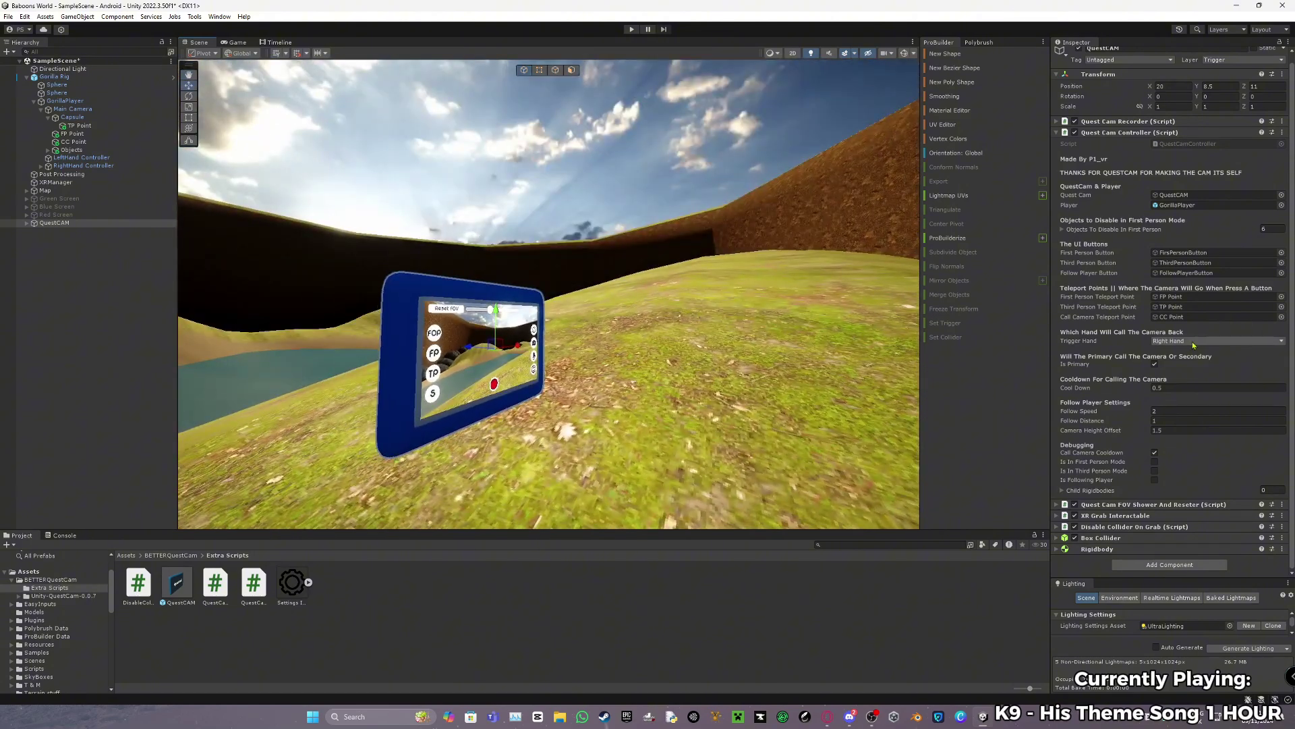
left_click(1197, 341)
left_click(1196, 370)
Examine the player and tablet in the scene from several distances against the Follow Player Settings.
key("s")
right_click_drag(743, 365, 551, 255)
key("w")
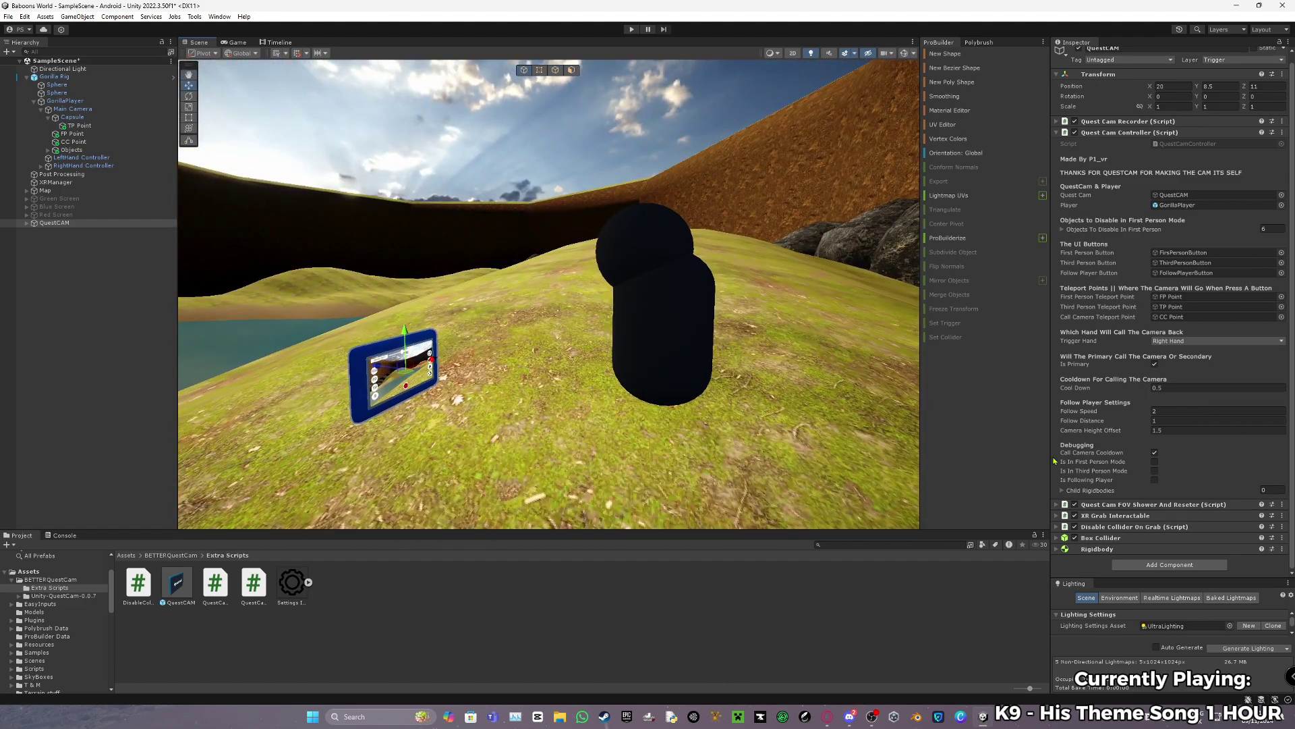
key("w")
right_click_drag(796, 393, 783, 404)
key("s")
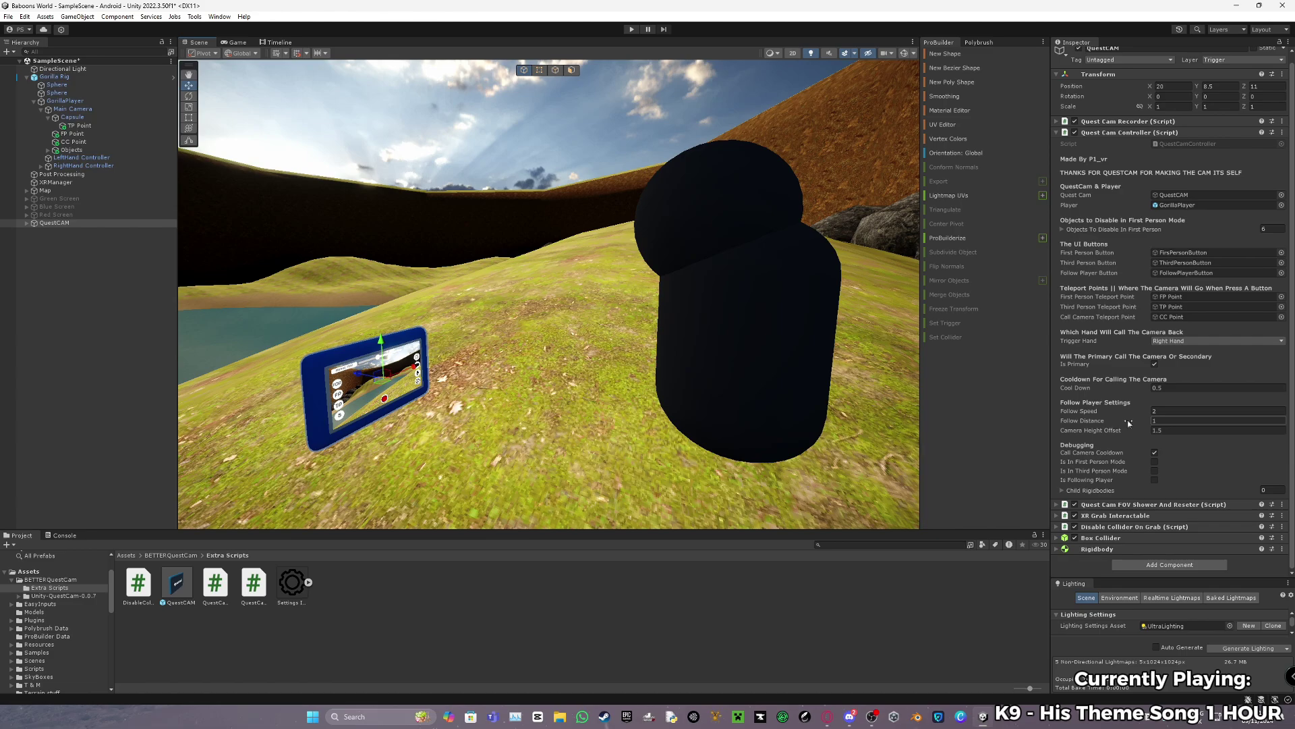
right_click_drag(646, 262, 741, 358)
key("w")
key("s")
key("w")
key("s")
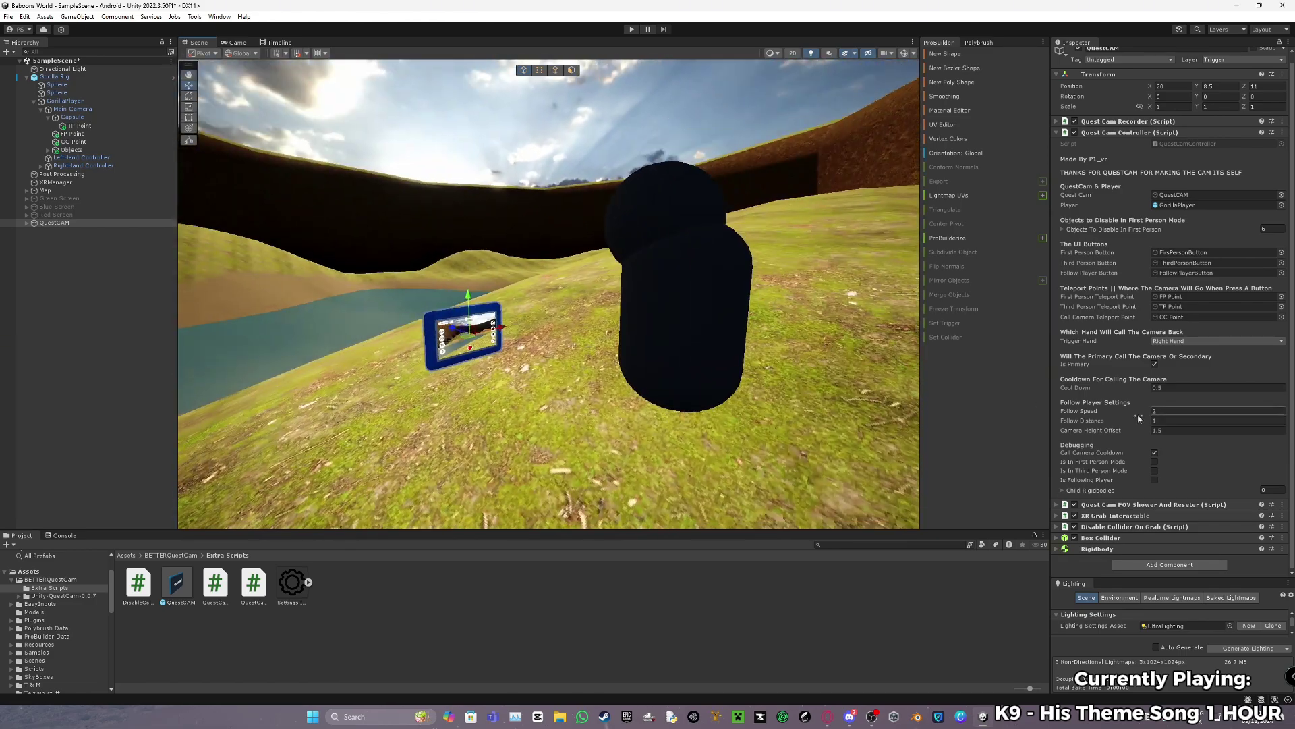
right_click_drag(533, 403, 603, 346)
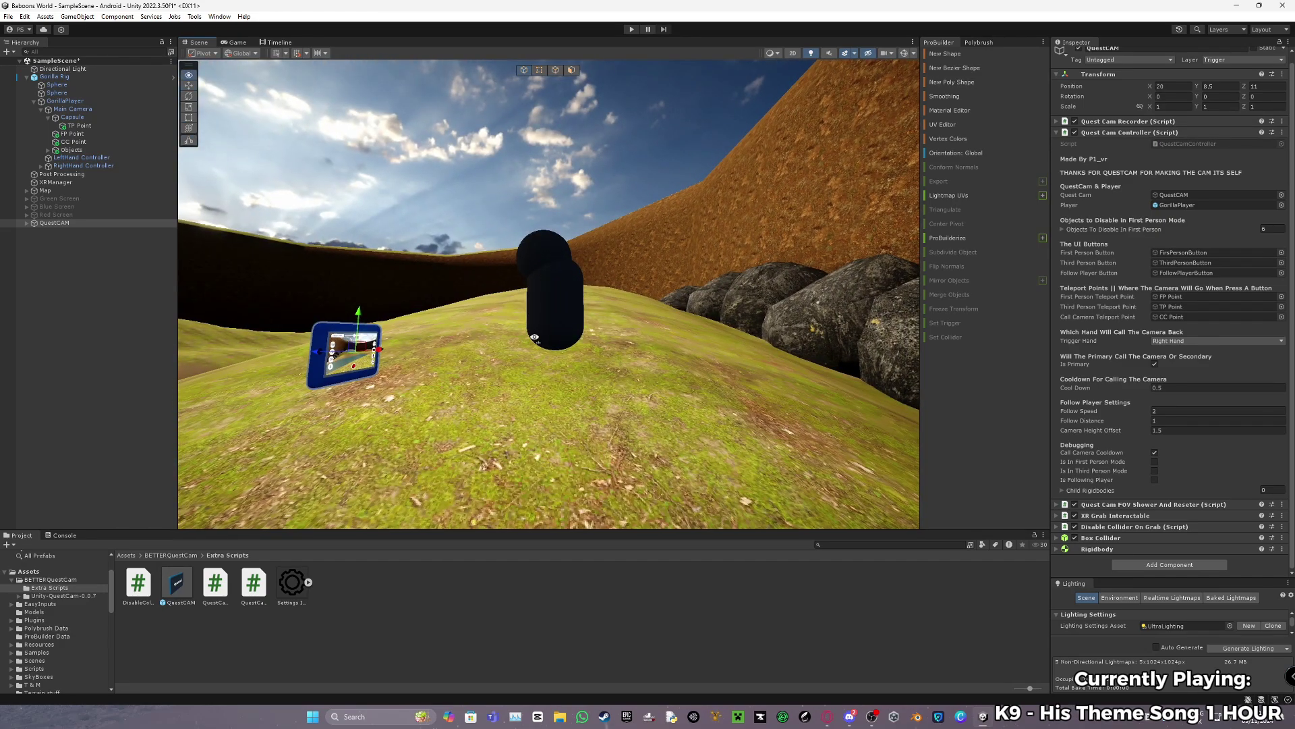
scroll(536, 338, "up", 3)
right_click_drag(844, 379, 587, 351)
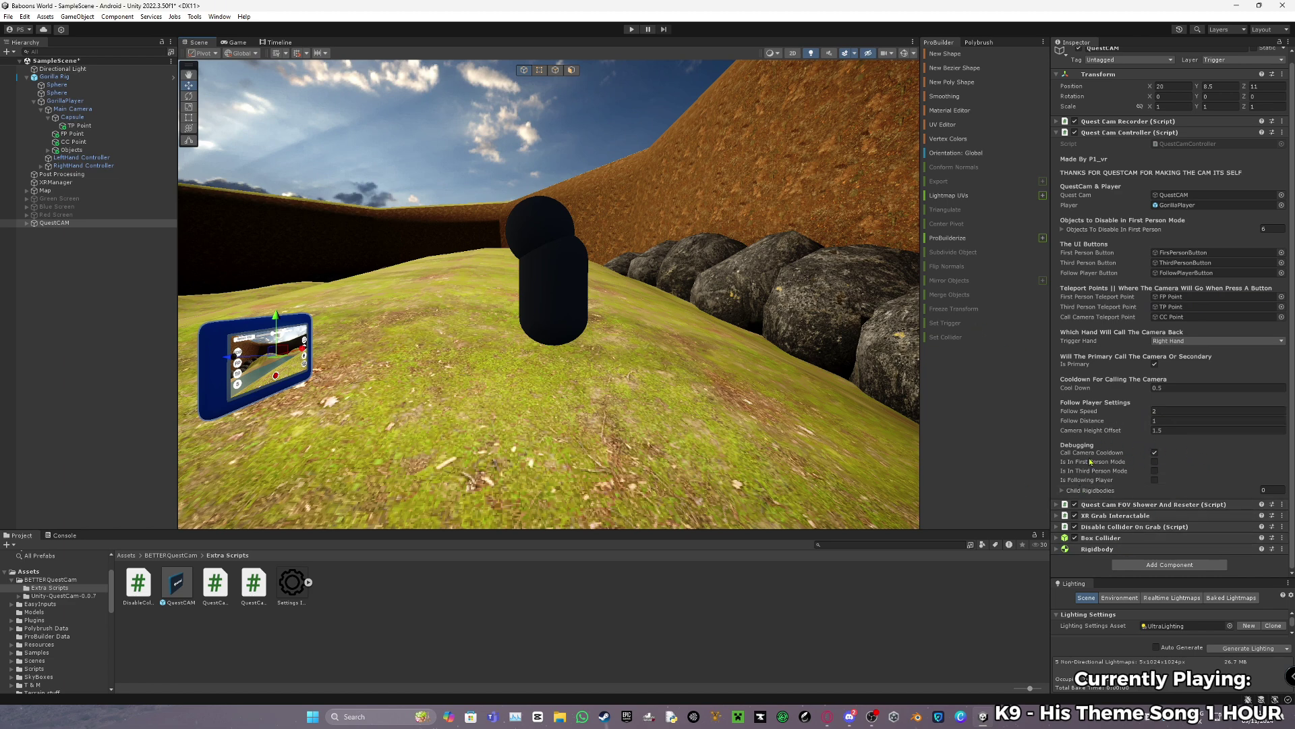
Check the Child Rigidbodies list under Debugging and collapse the Quest Cam Controller component.
left_click(1090, 490)
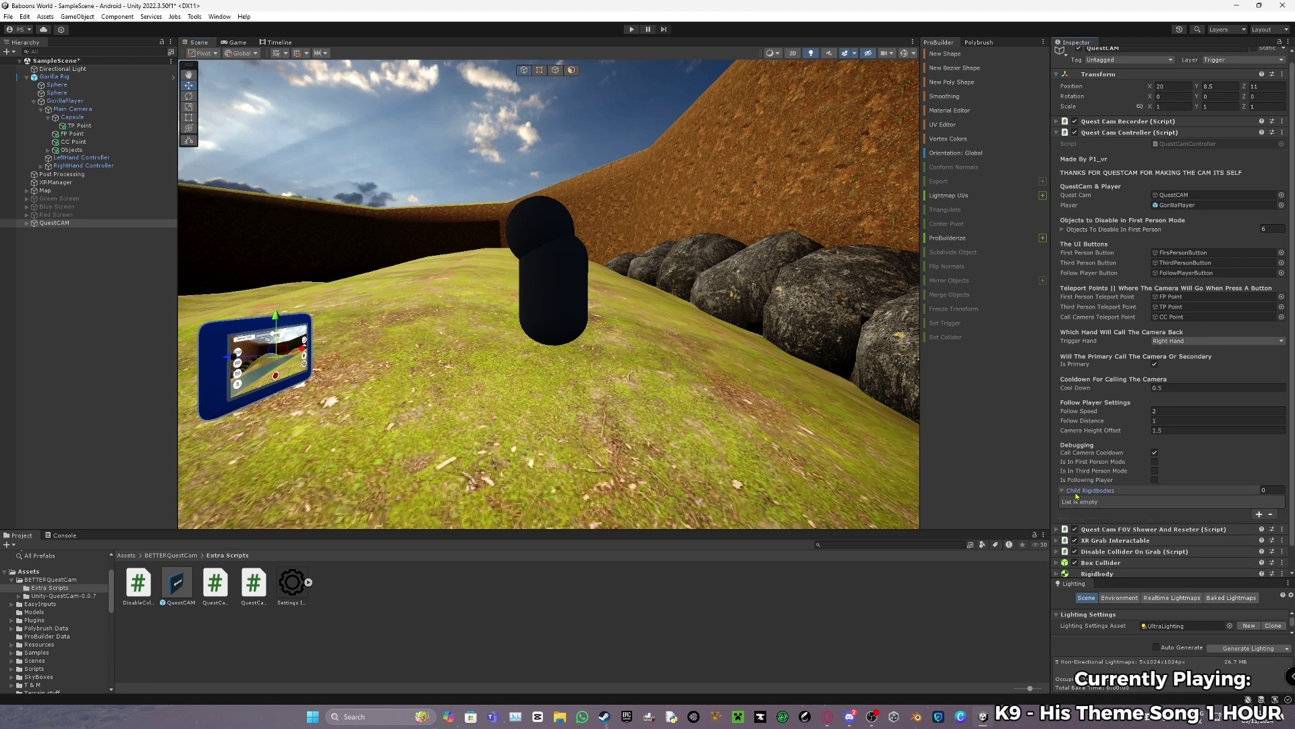
left_click(1094, 491)
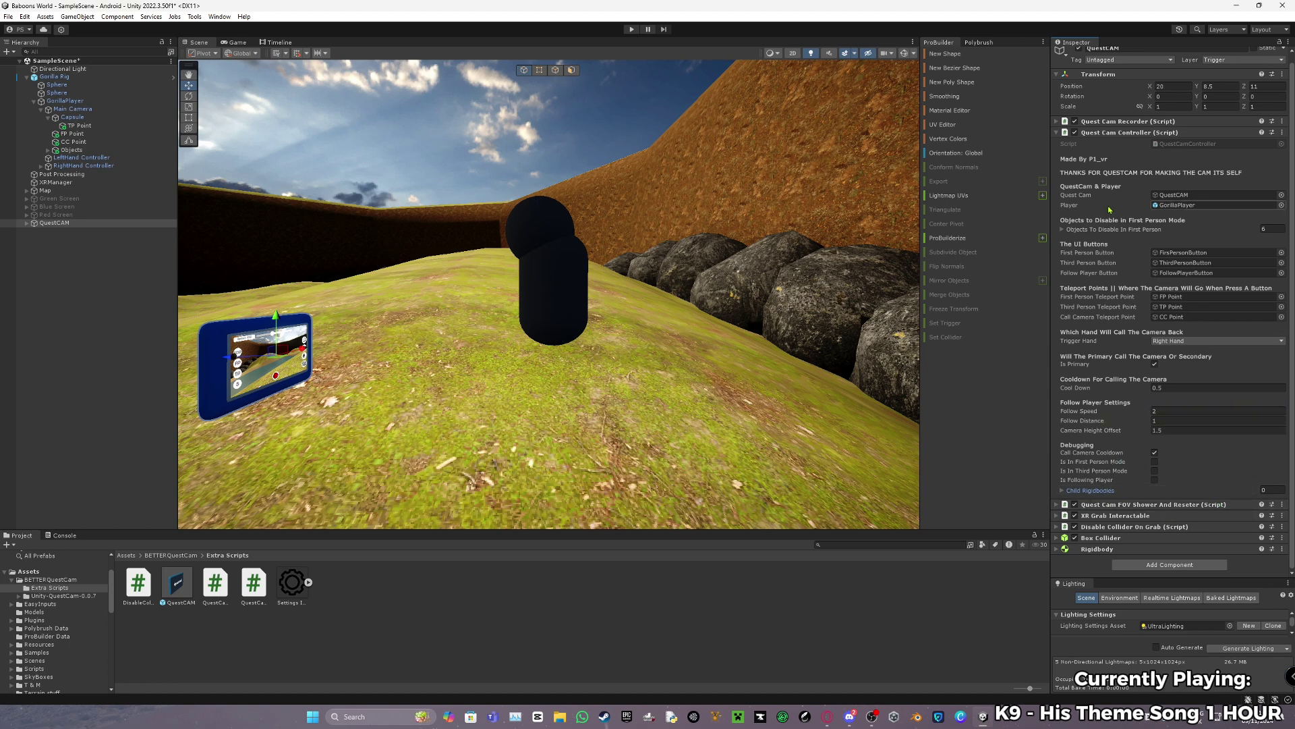
left_click(1111, 133)
Expand Quest Cam FOV Shower And Reseter, inspect the tablet's FOV controls against its assigned fields, and collapse the component.
left_click(1120, 151)
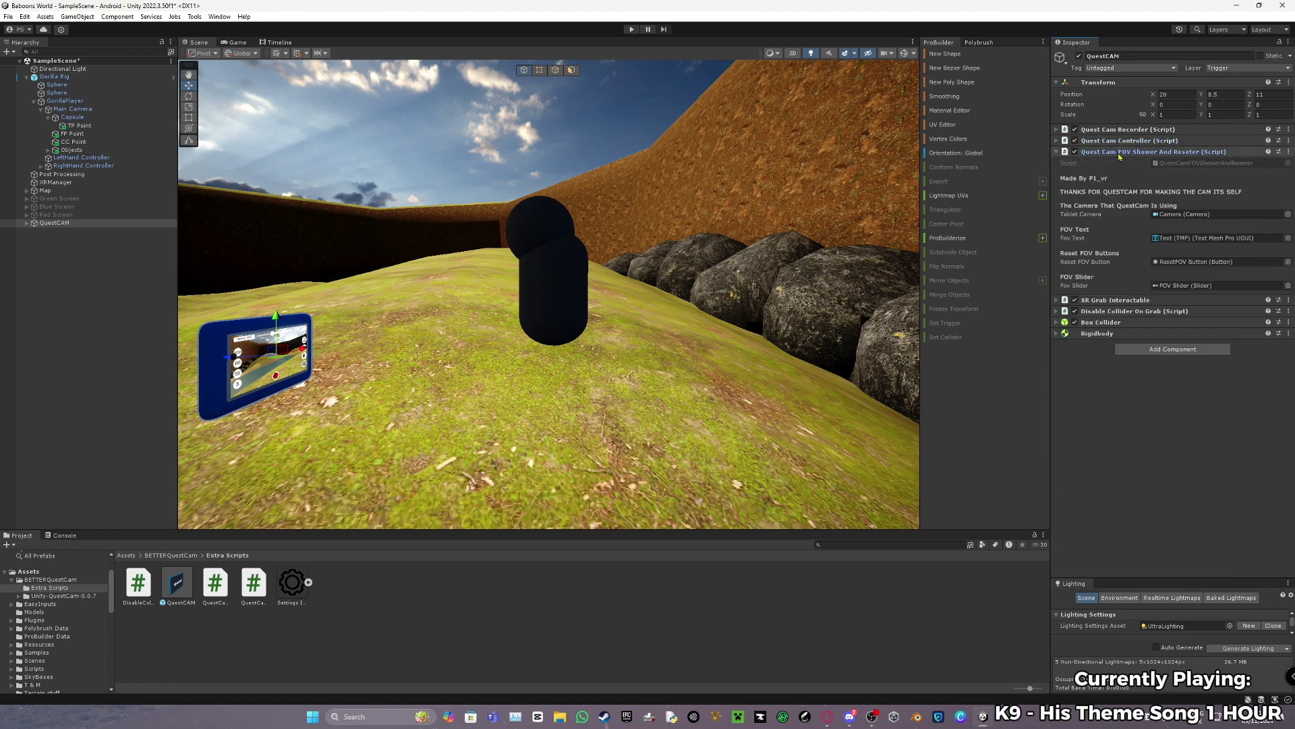
right_click_drag(658, 327, 494, 244)
key("w")
key("w")
key("d")
middle_click_drag(667, 233, 477, 235)
right_click_drag(371, 229, 677, 599)
key("s")
left_click(1149, 152)
Reselect QuestCAM and collapse the Capsule and Main Camera branches in the hierarchy.
key("s")
left_click(634, 304)
key("w")
mouse_move(634, 303)
right_mouse_down()
mouse_move(620, 262)
mouse_move(620, 291)
right_mouse_up()
key("s")
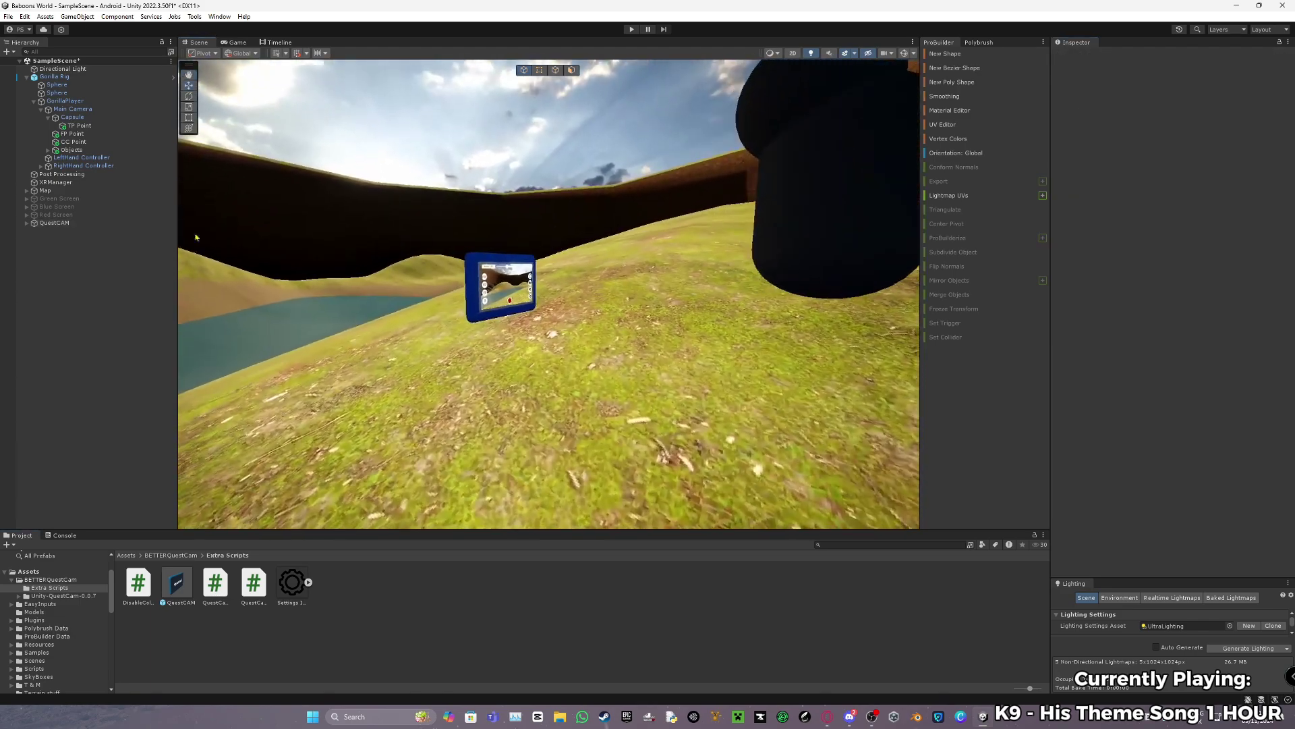
left_click(54, 223)
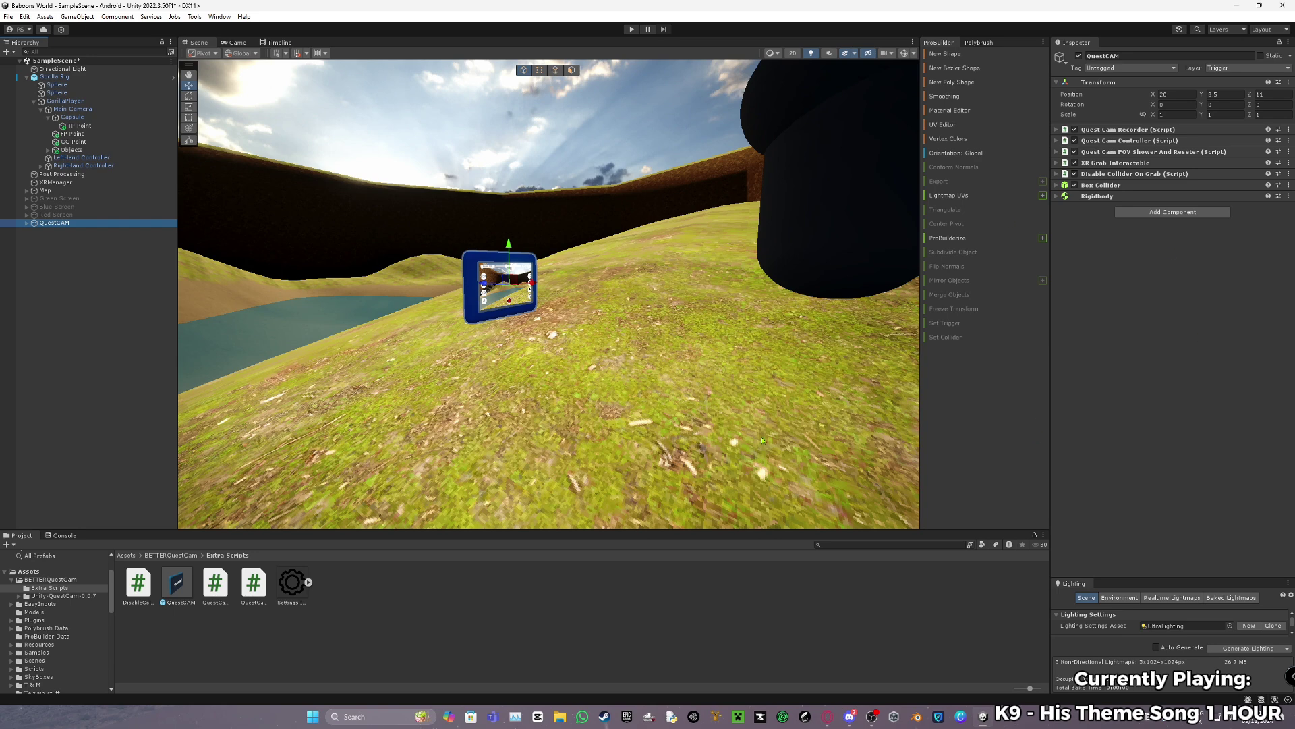
right_click_drag(294, 363, 317, 280)
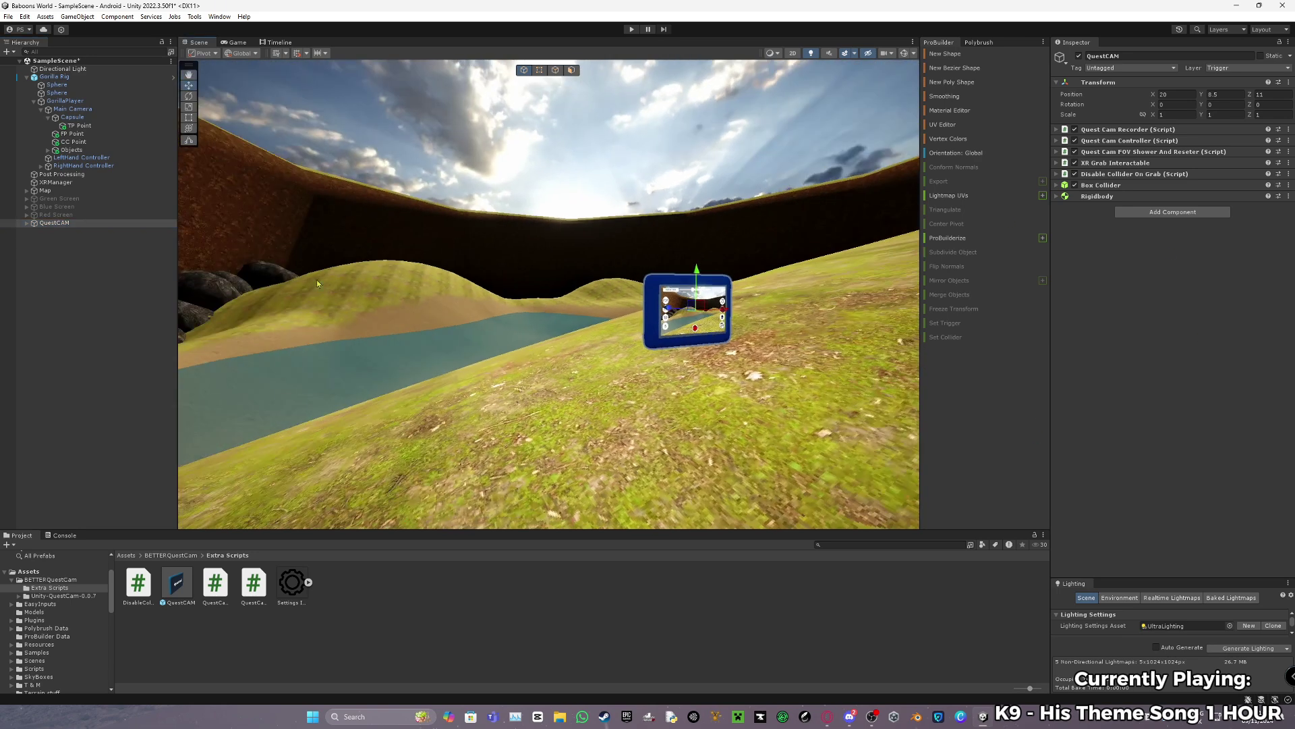
left_click(44, 117)
left_click(41, 109)
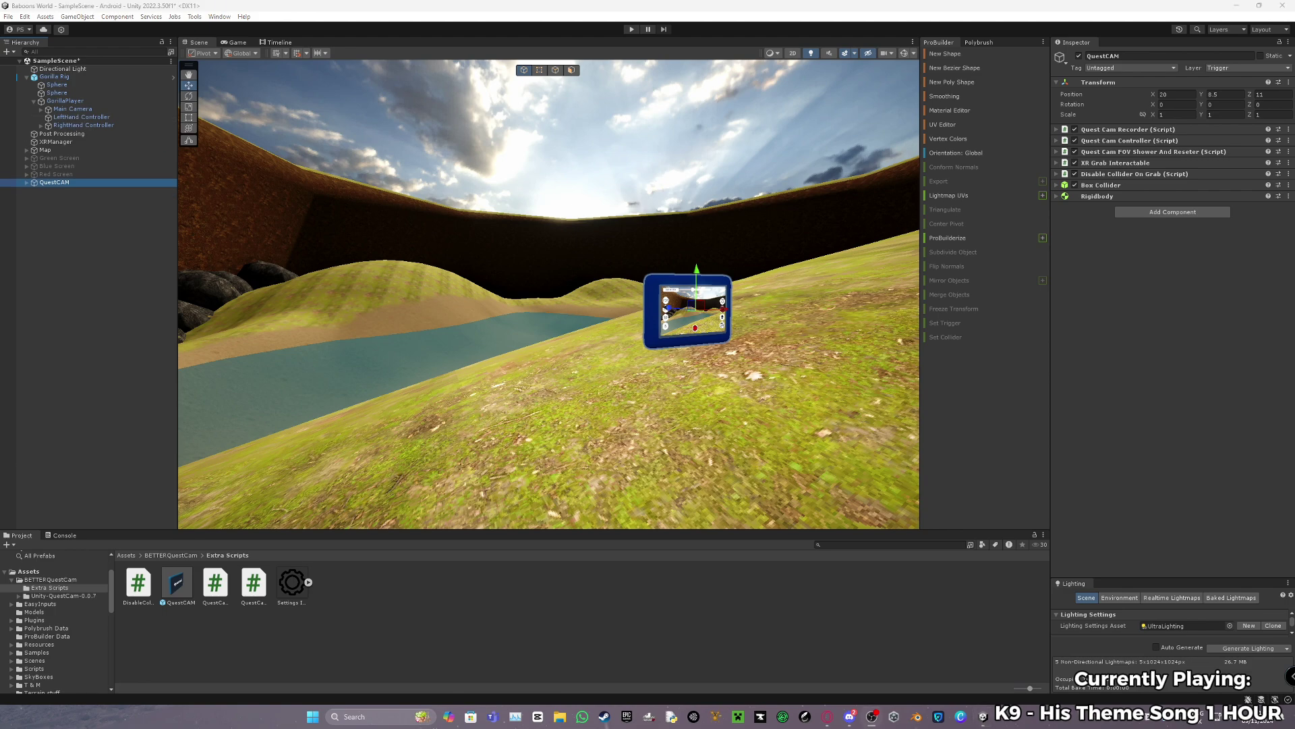
Enable the Green Screen object to preview it in the scene, and disable it again.
right_click_drag(611, 358, 425, 230)
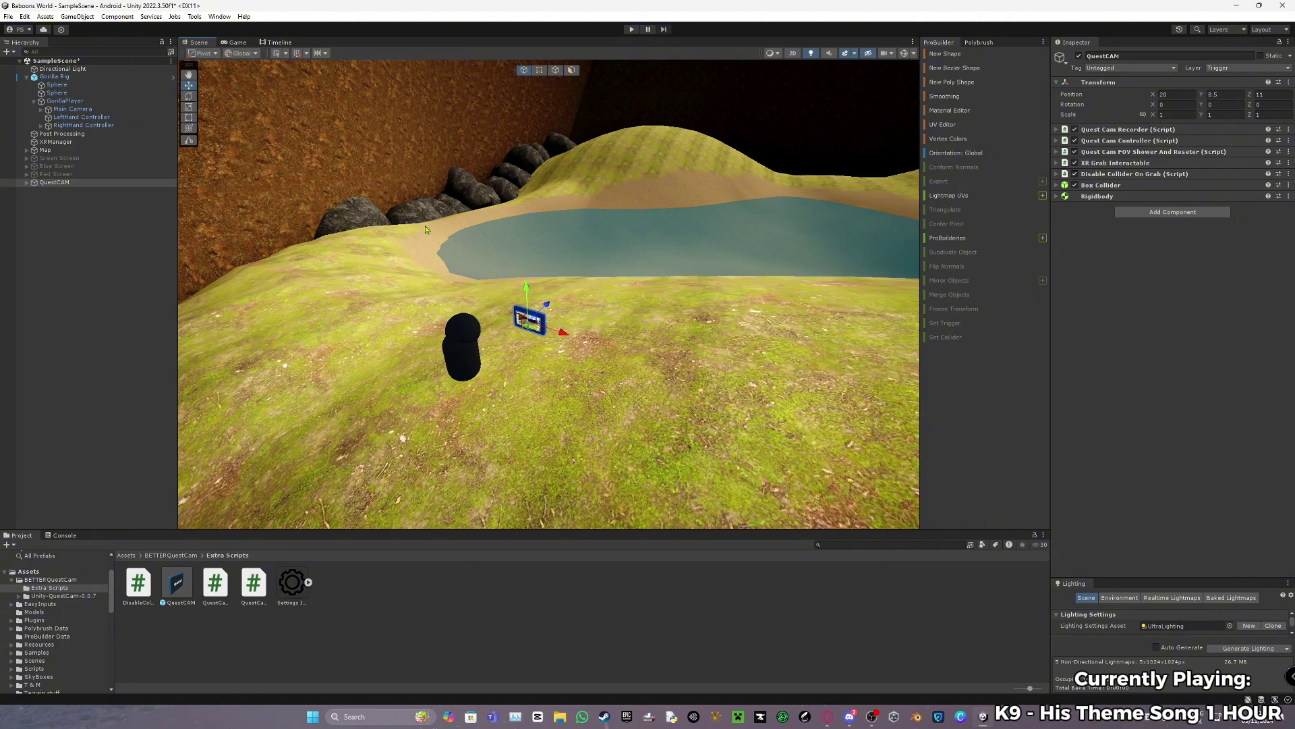
left_click(55, 159)
right_click_drag(283, 236, 390, 211)
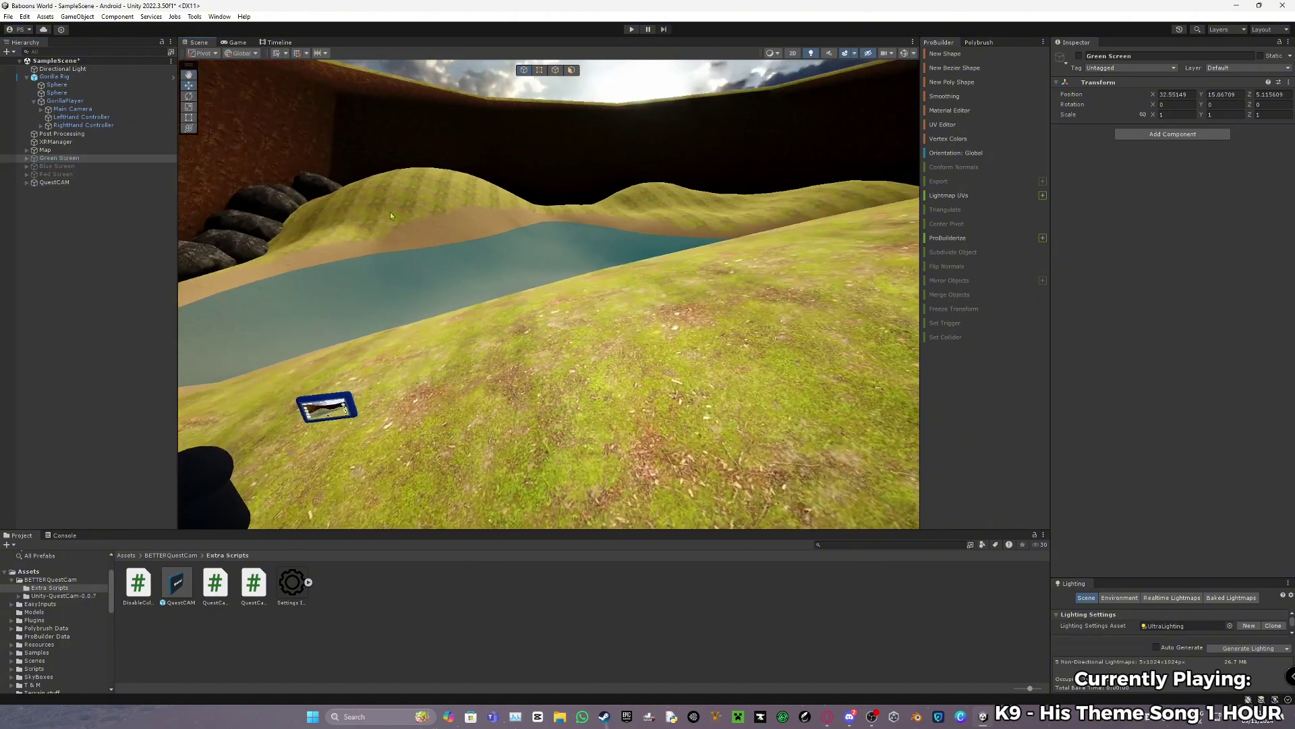
left_click(357, 377)
right_click_drag(357, 380, 631, 326)
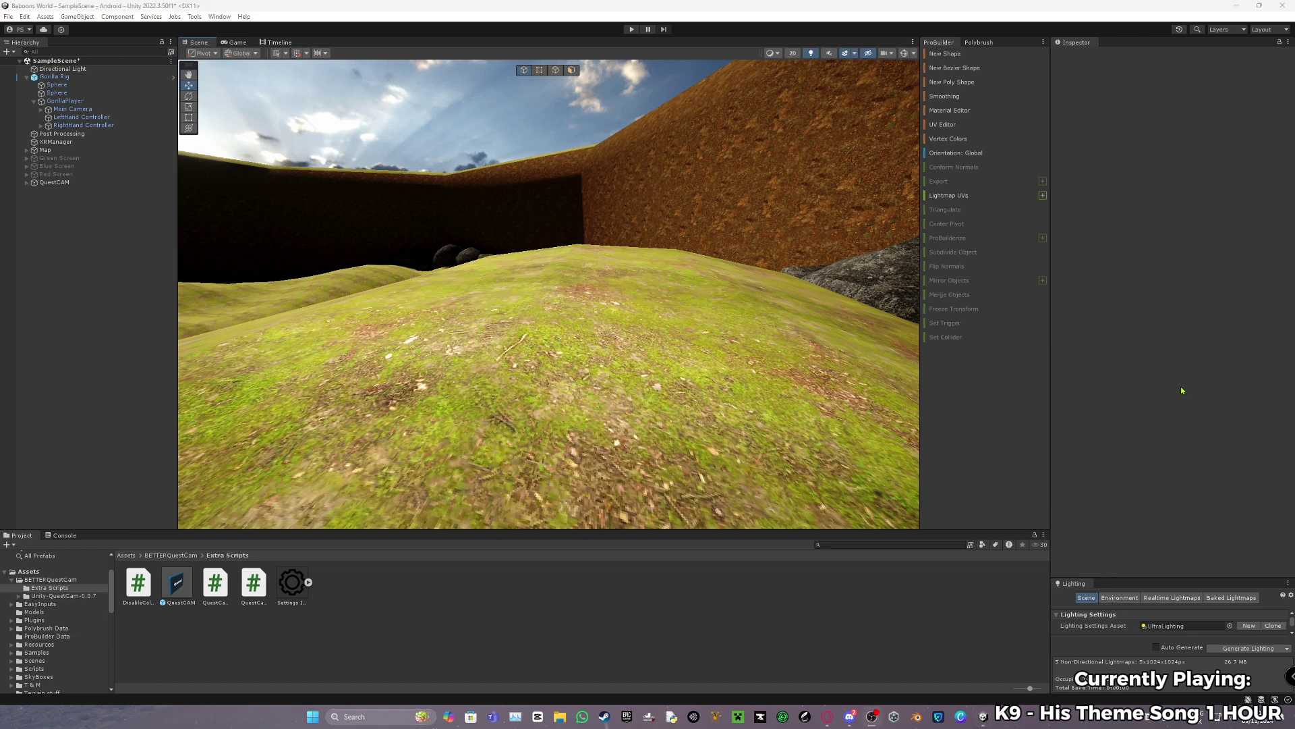
left_click(60, 158)
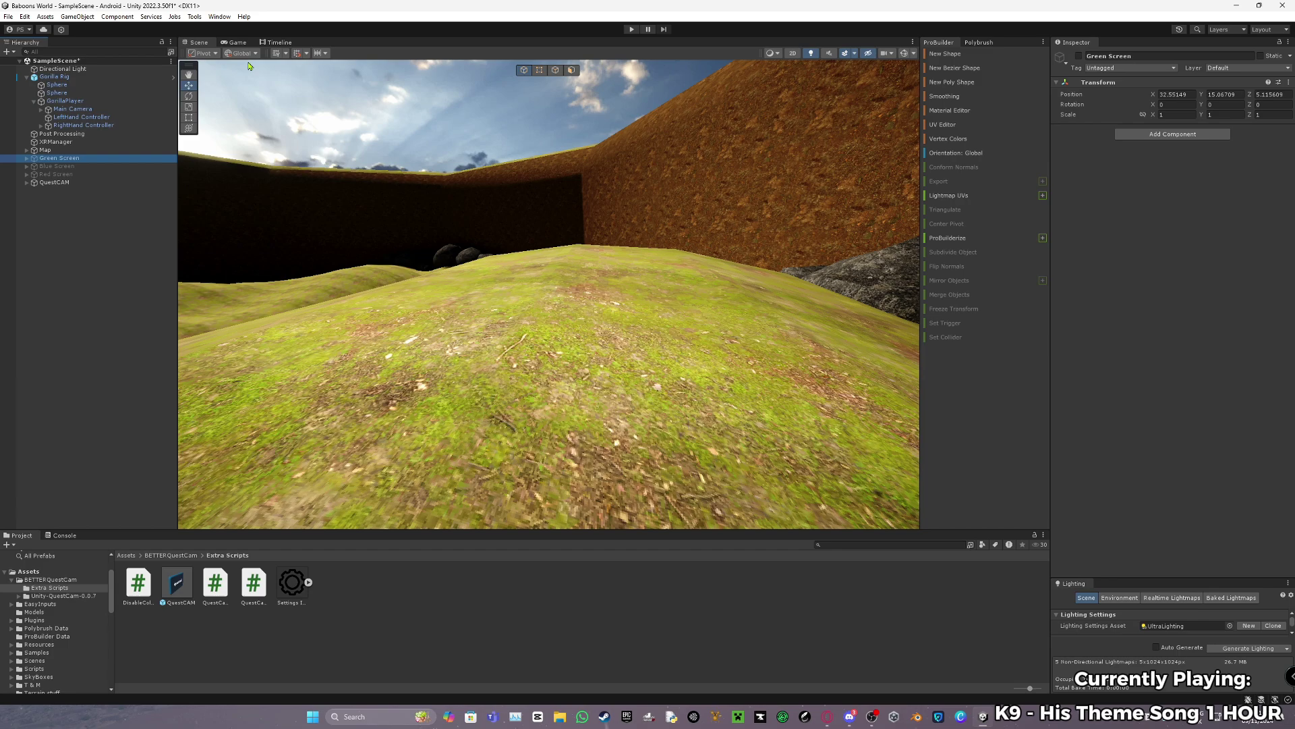
left_click(1079, 55)
right_click_drag(702, 223, 701, 290)
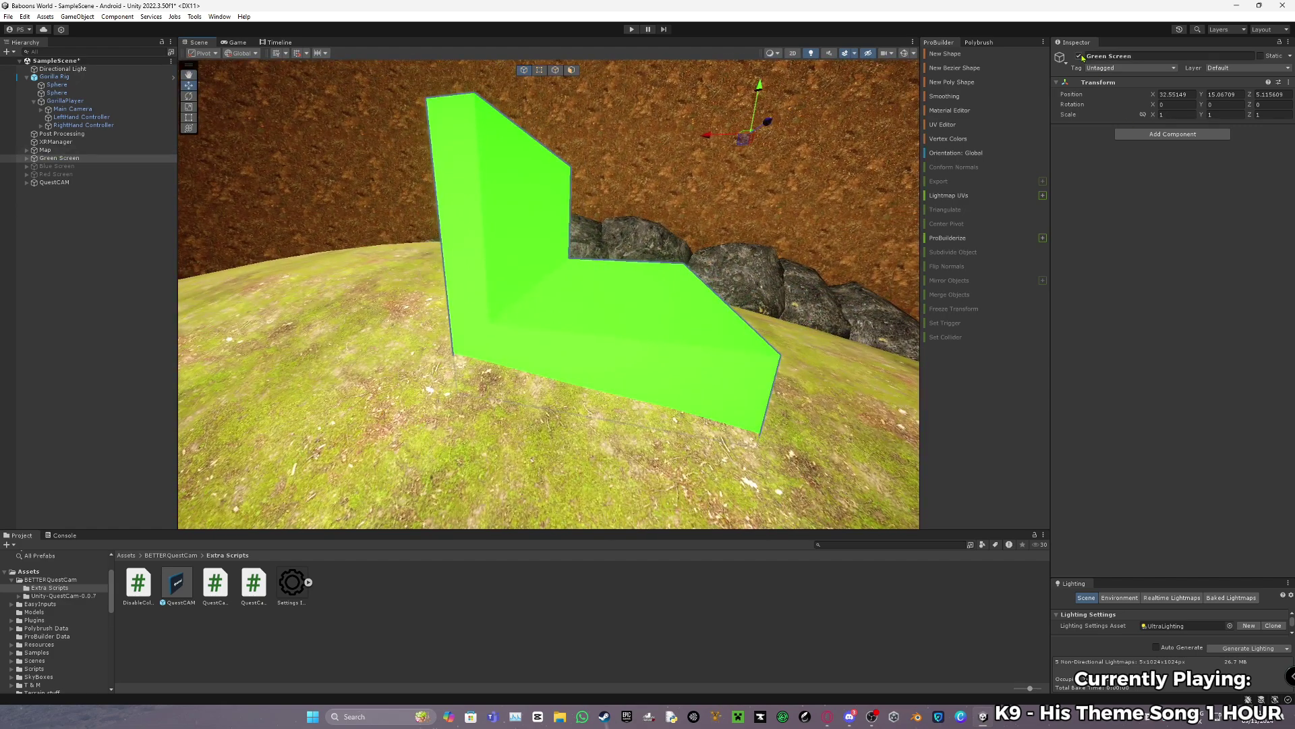
left_click(1078, 56)
Select the Blue Screen object and enable it in the scene.
left_click(57, 166)
left_click(1079, 56)
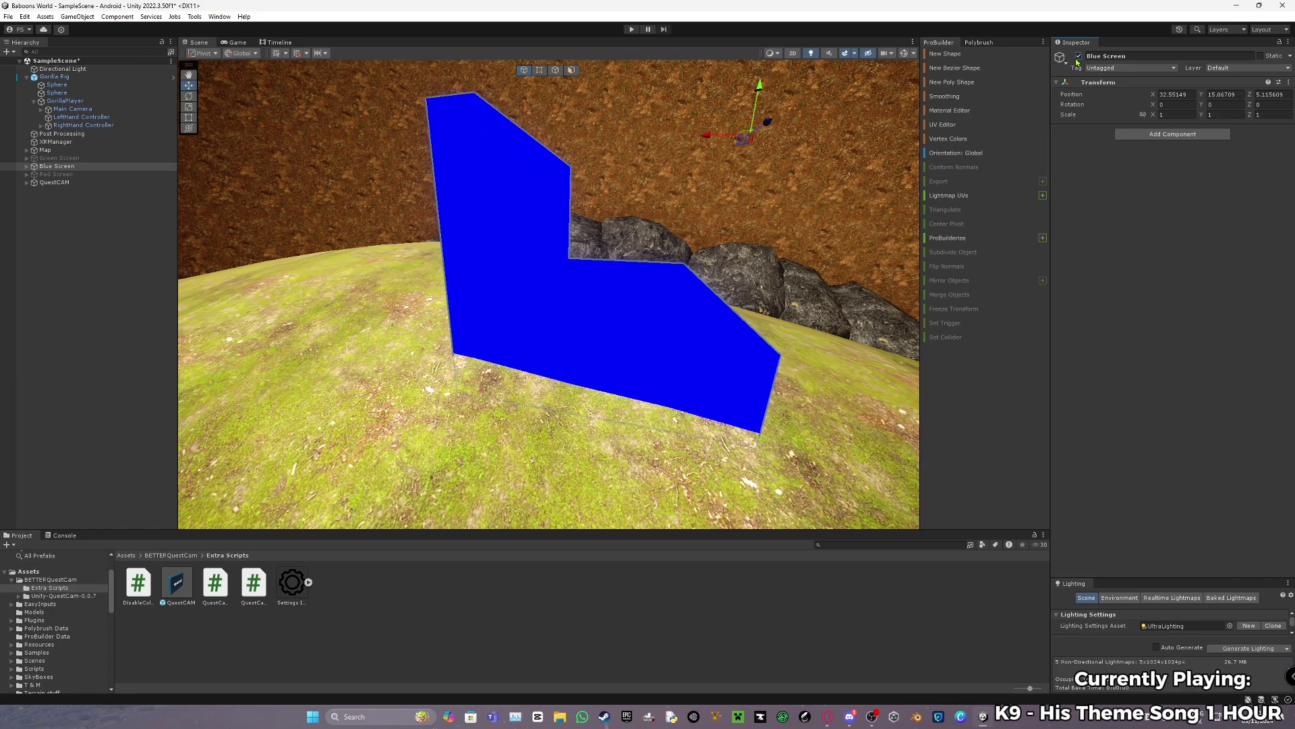
Disable the Blue Screen object, and enable the Red Screen object briefly for a preview before disabling it again.
left_click(1078, 56)
left_click(73, 174)
left_click(1079, 56)
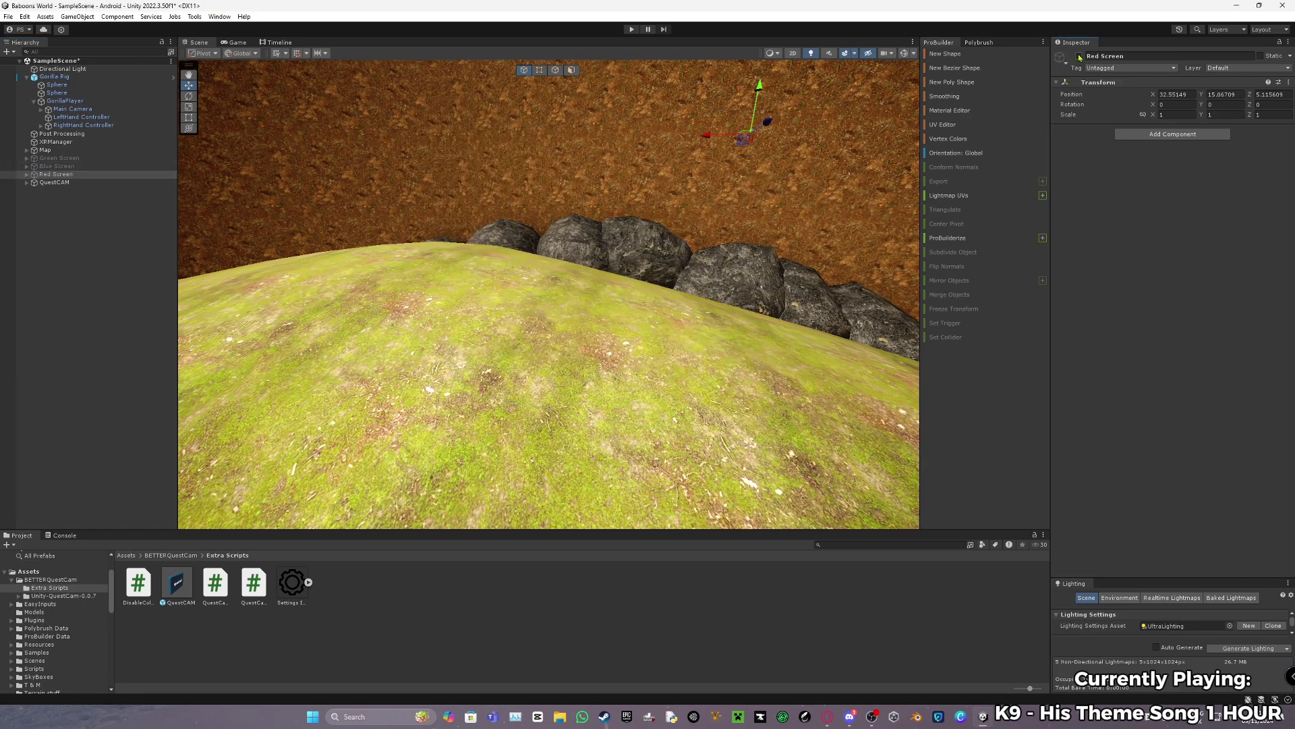
left_click(1079, 56)
Enable the Left Bar Screens object under the tablet's More Camera Controls and view its colored screen buttons in the scene.
right_click_drag(473, 357, 850, 438)
key("w")
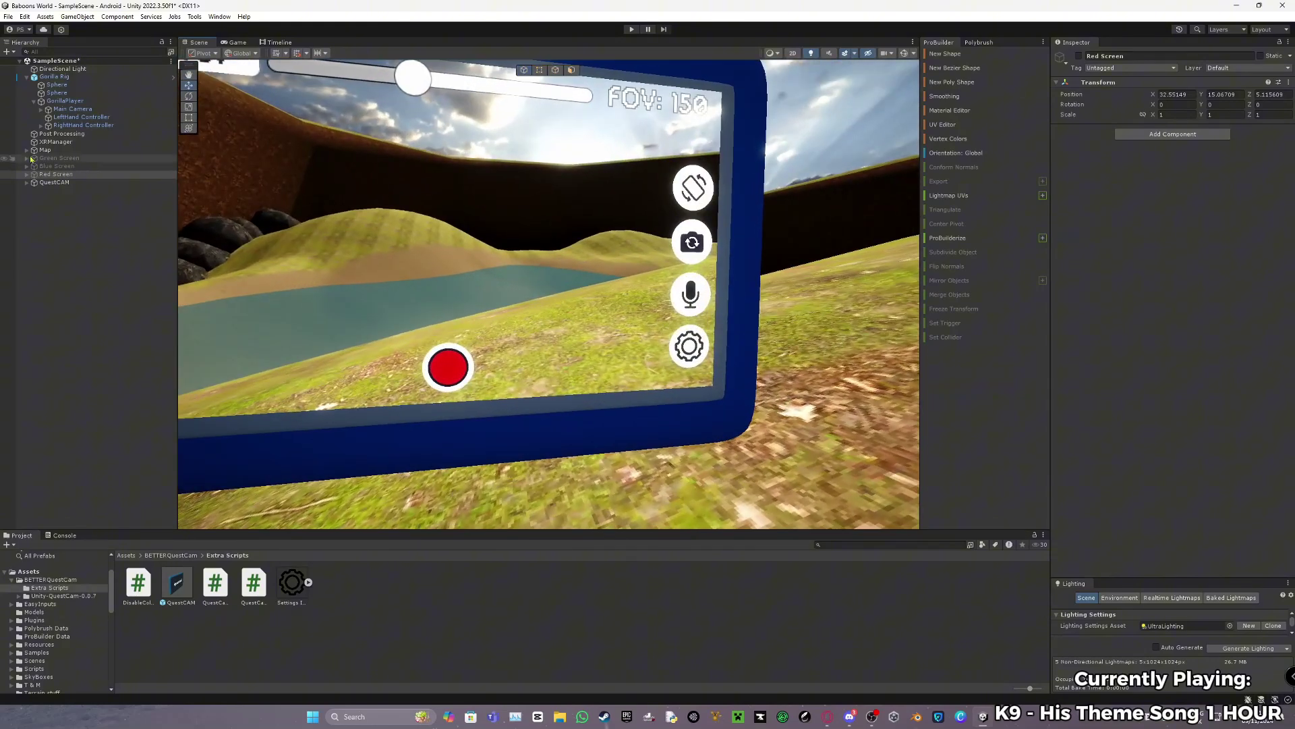
left_click(26, 183)
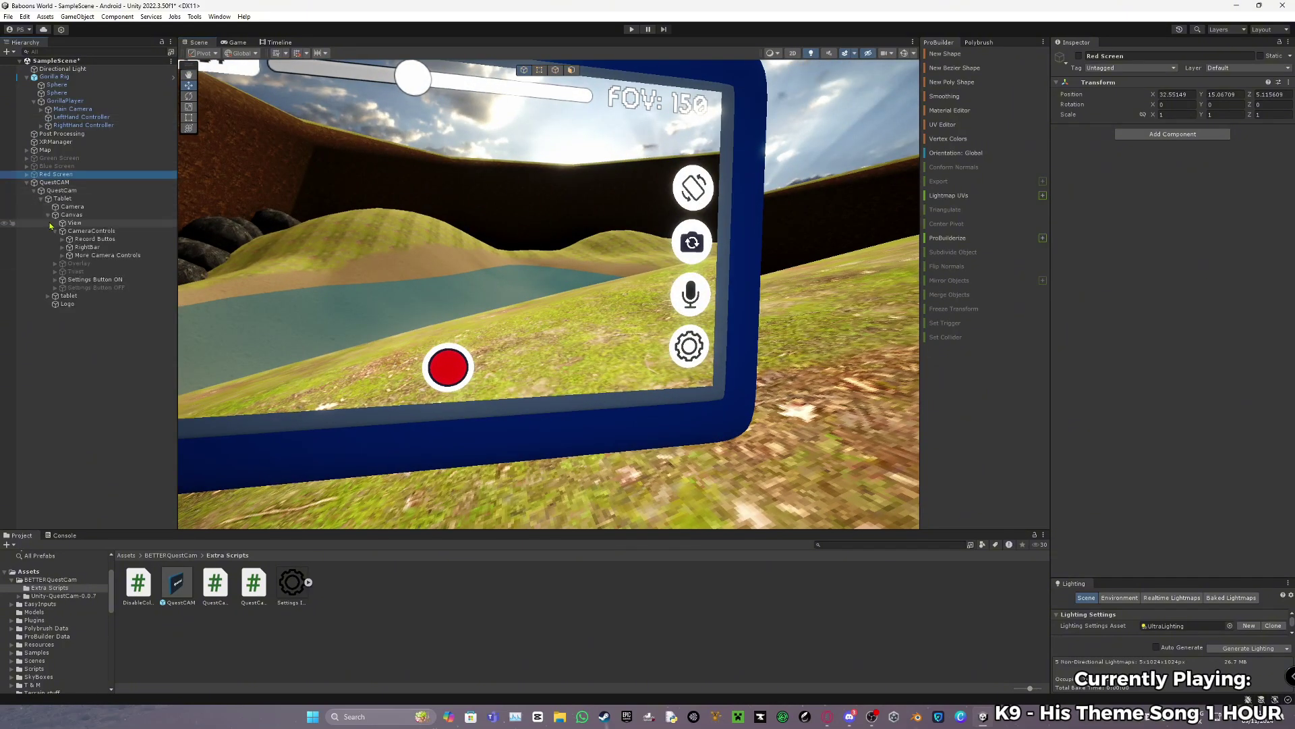
left_click(62, 255)
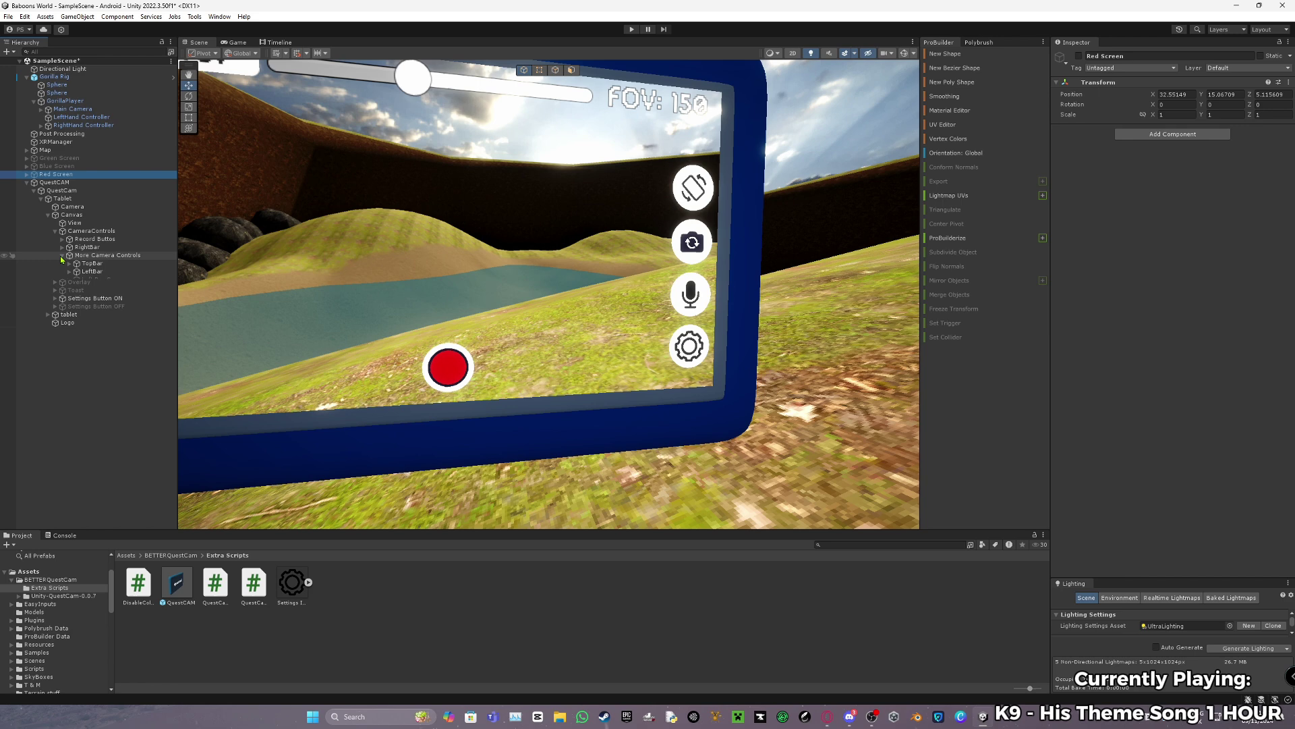
double_click(90, 279)
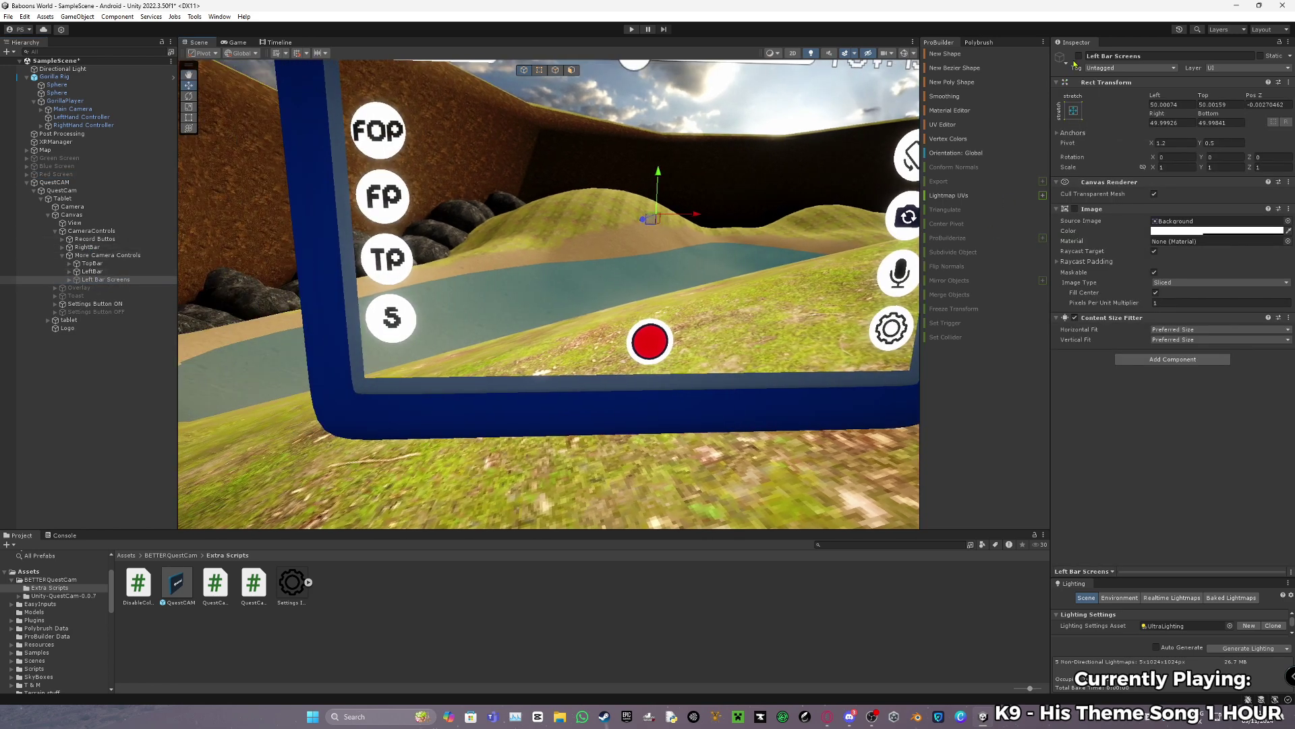
left_click(1078, 55)
middle_click_drag(355, 291, 393, 283)
right_click_drag(393, 283, 600, 240)
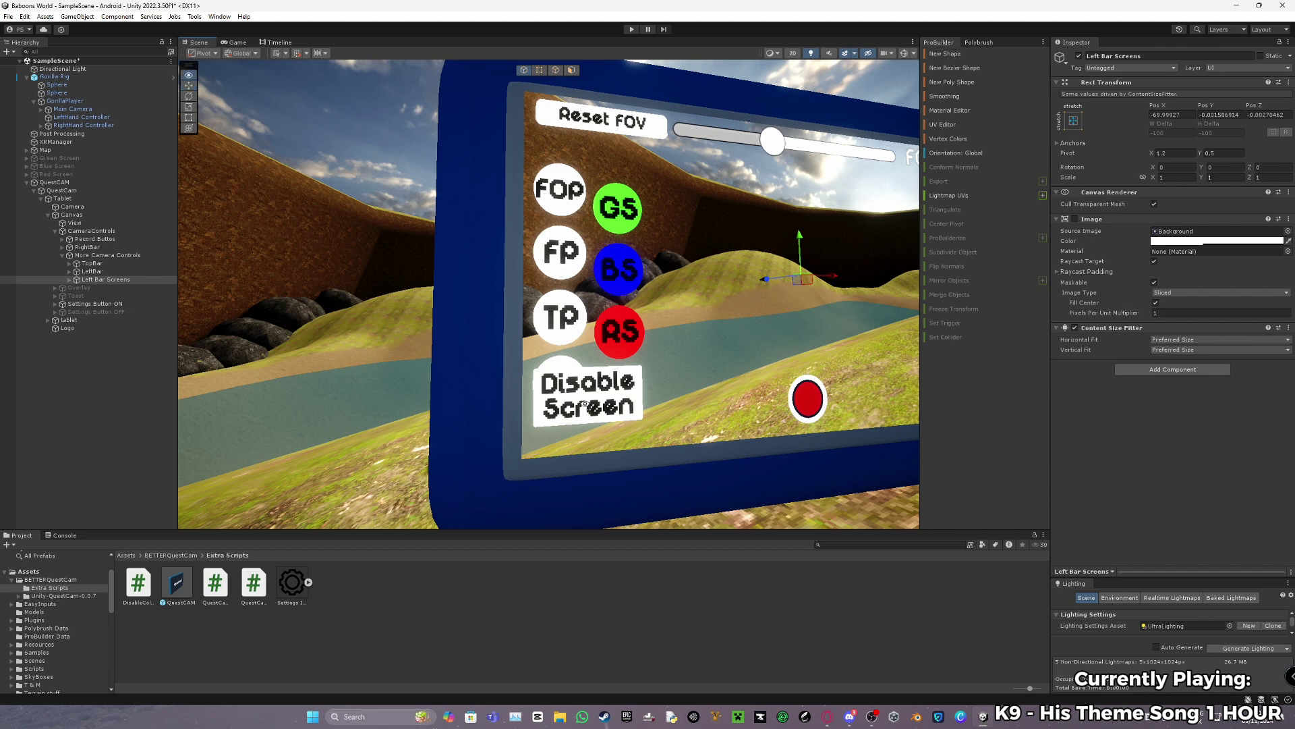
right_click_drag(588, 409, 604, 432)
right_click_drag(553, 359, 583, 356)
right_click_drag(541, 315, 594, 349)
key("s")
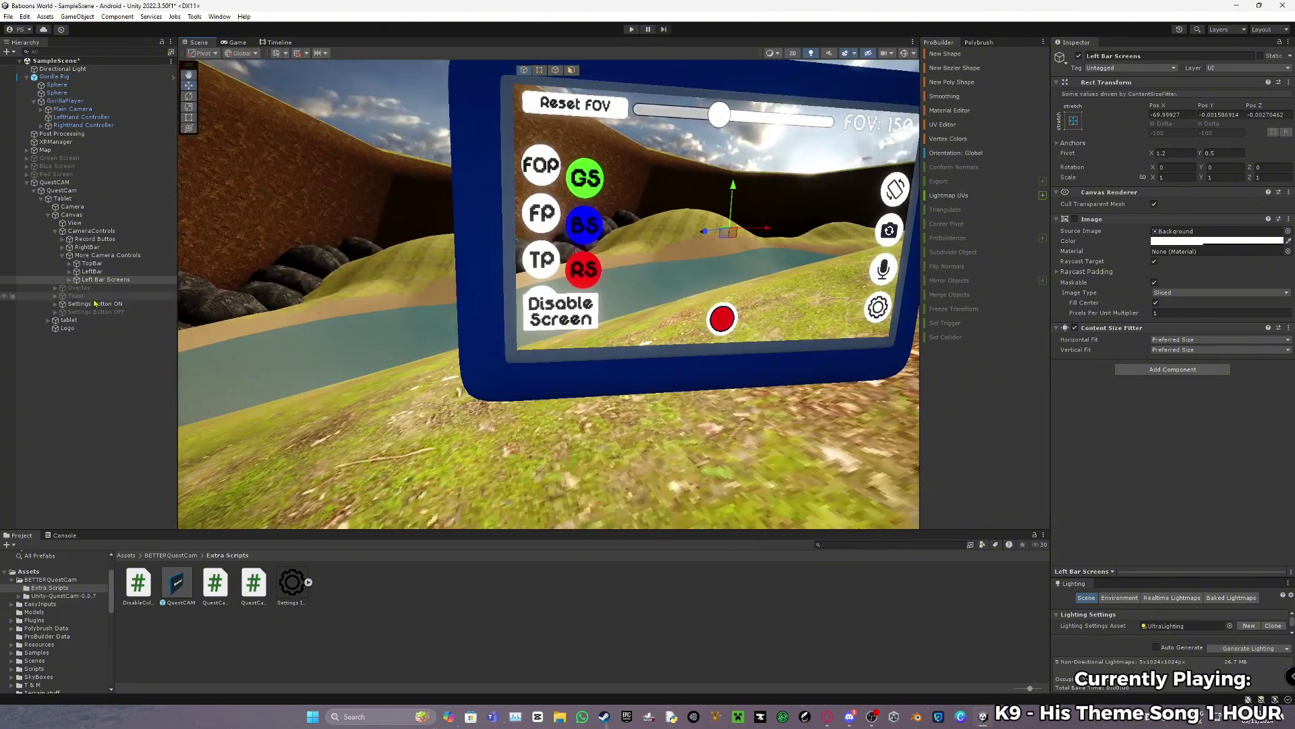
Expand Left Bar Screens and compare the On Click events of GreenScreenButton, BlueScreenButton and RedScreenButton.
left_click(69, 280)
left_click(114, 288)
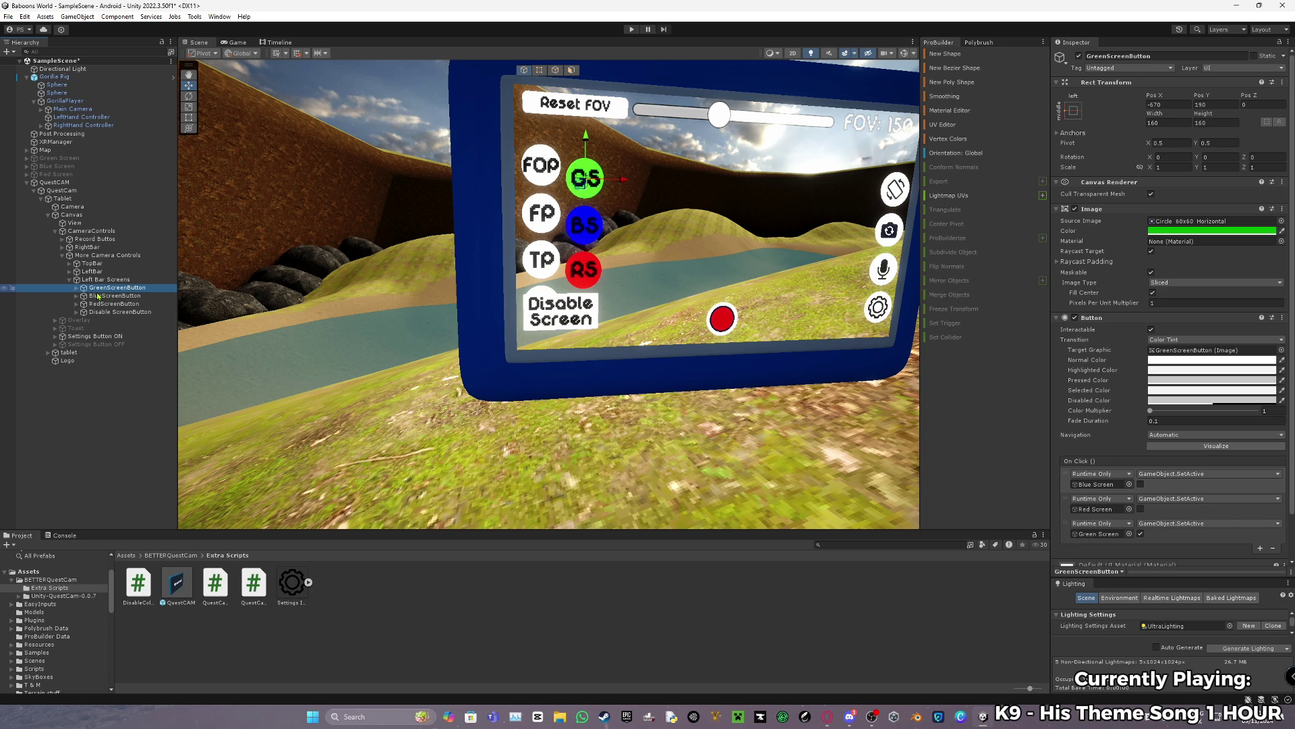
key("Down")
key("Down")
key("Down")
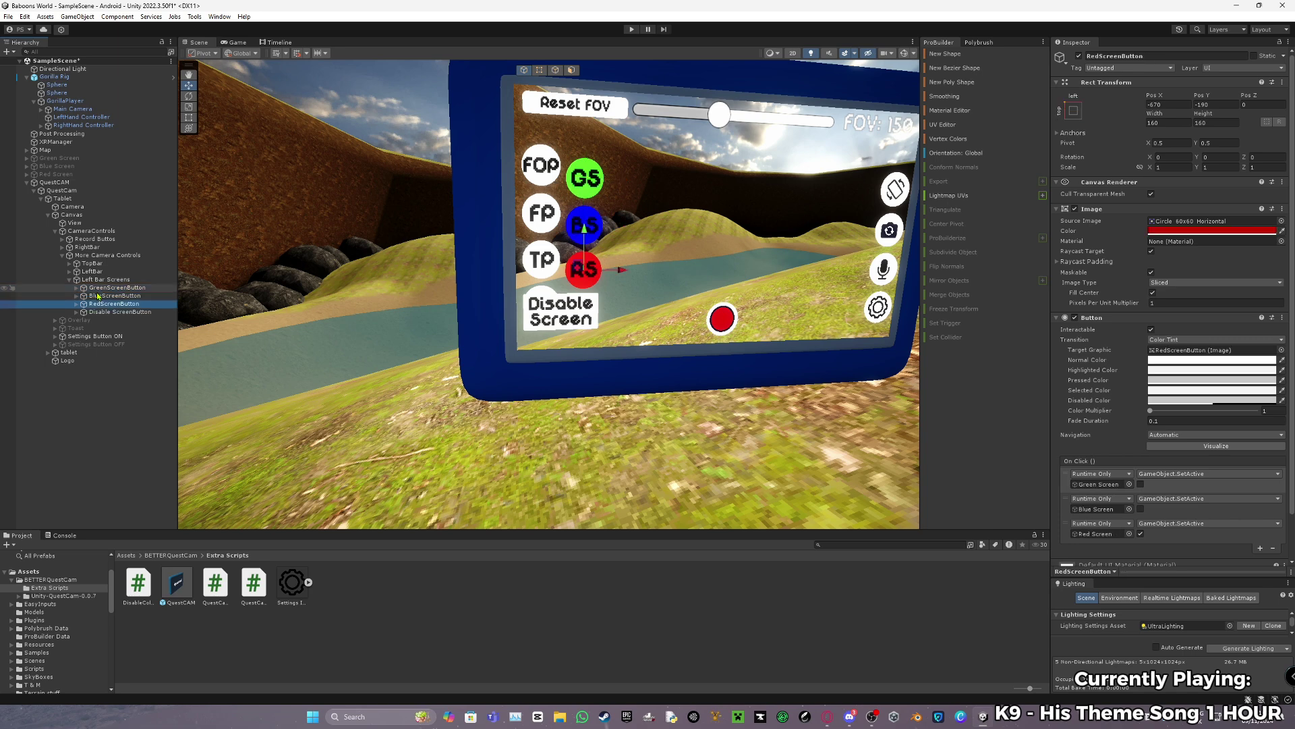
key("Up")
key("Up")
key("Up")
key("Down")
key("Down")
key("Down")
key("Up")
key("Up")
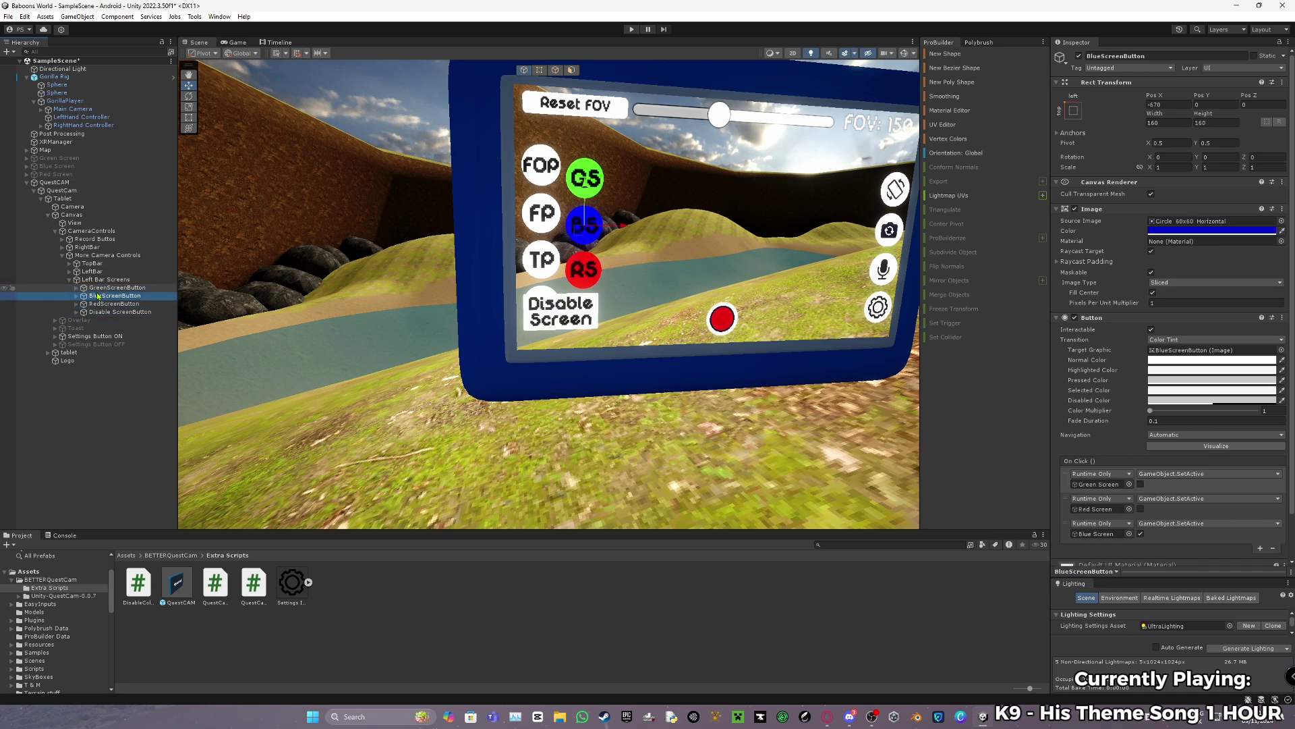
key("Up")
scroll(1127, 351, "down", 3)
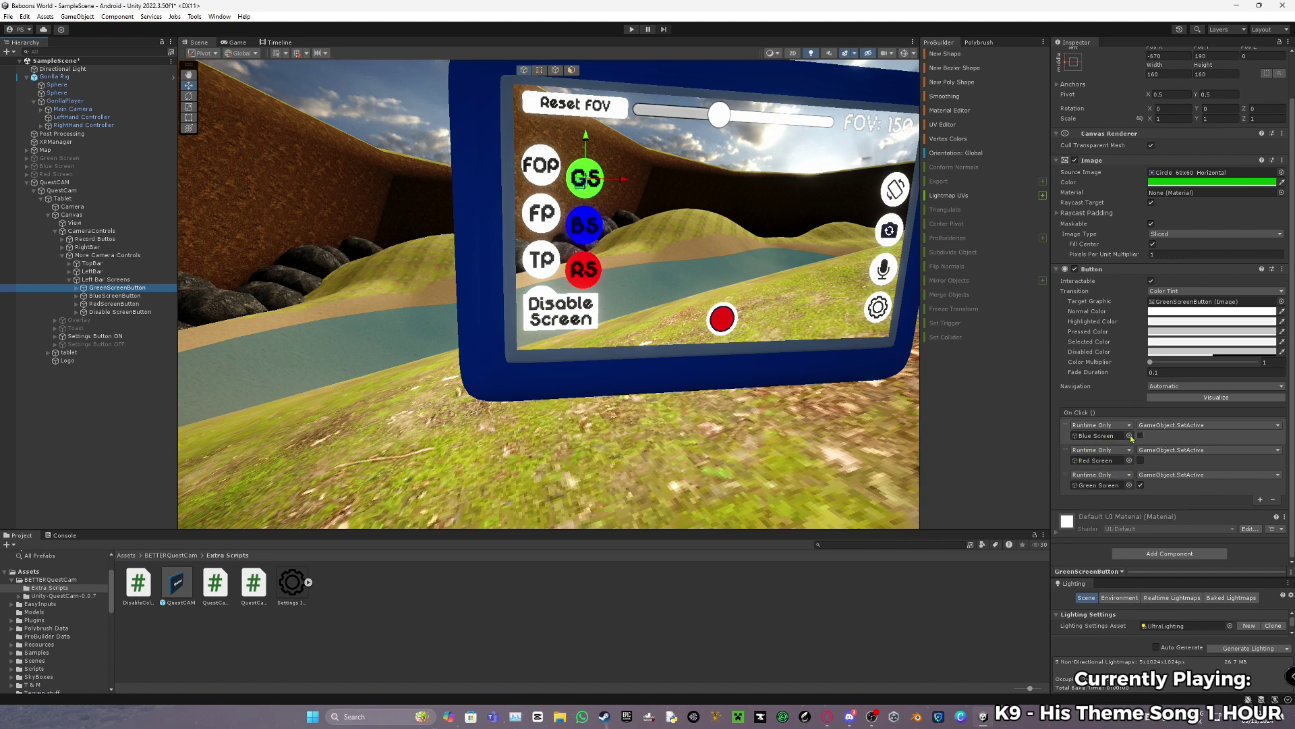
left_click(116, 296)
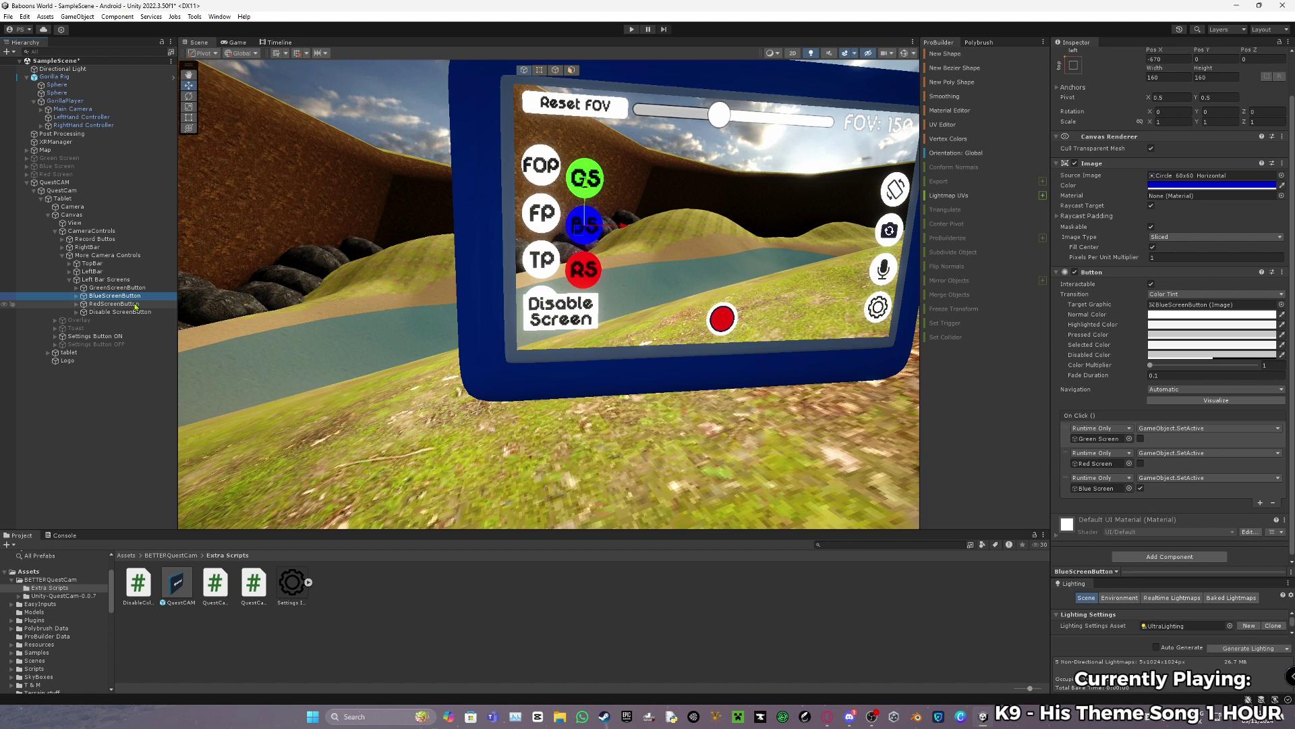
left_click(135, 304)
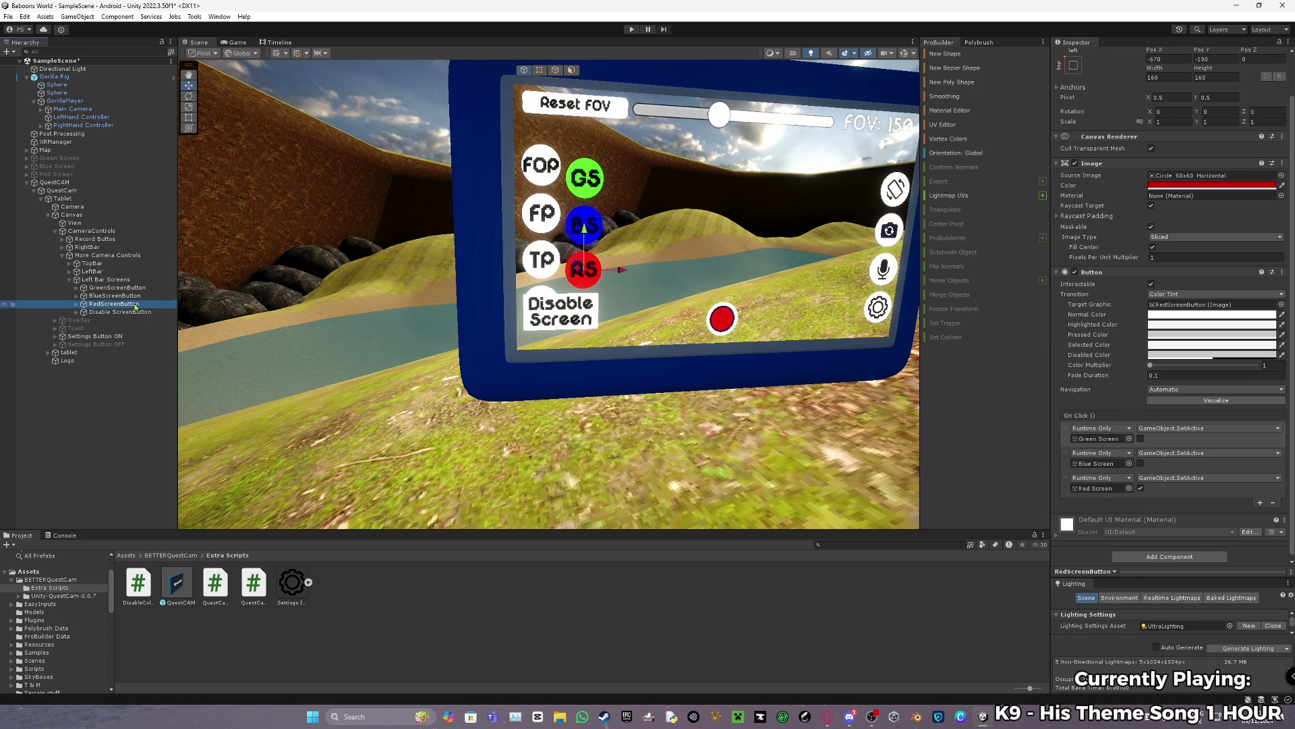
Select Disable ScreenButton and examine its On Click events, including the Left Bar Screens entry.
left_click(131, 312)
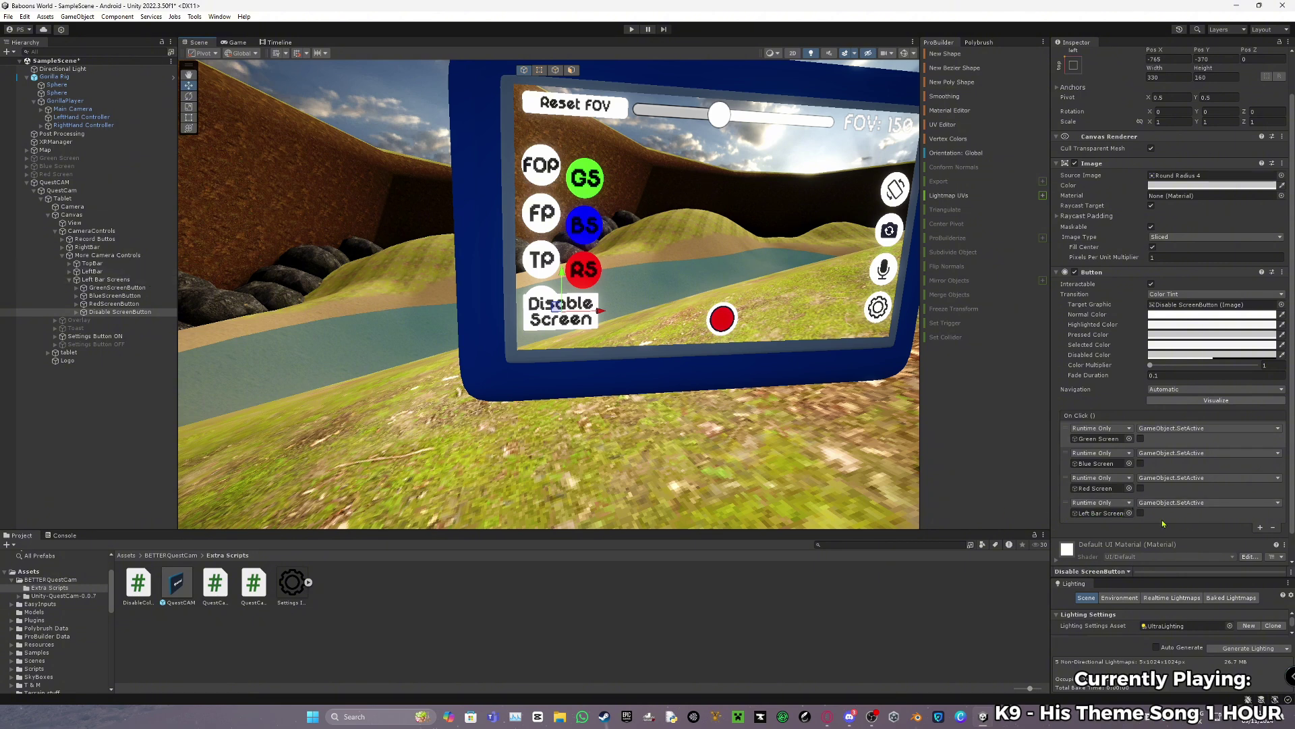
left_click(1066, 508)
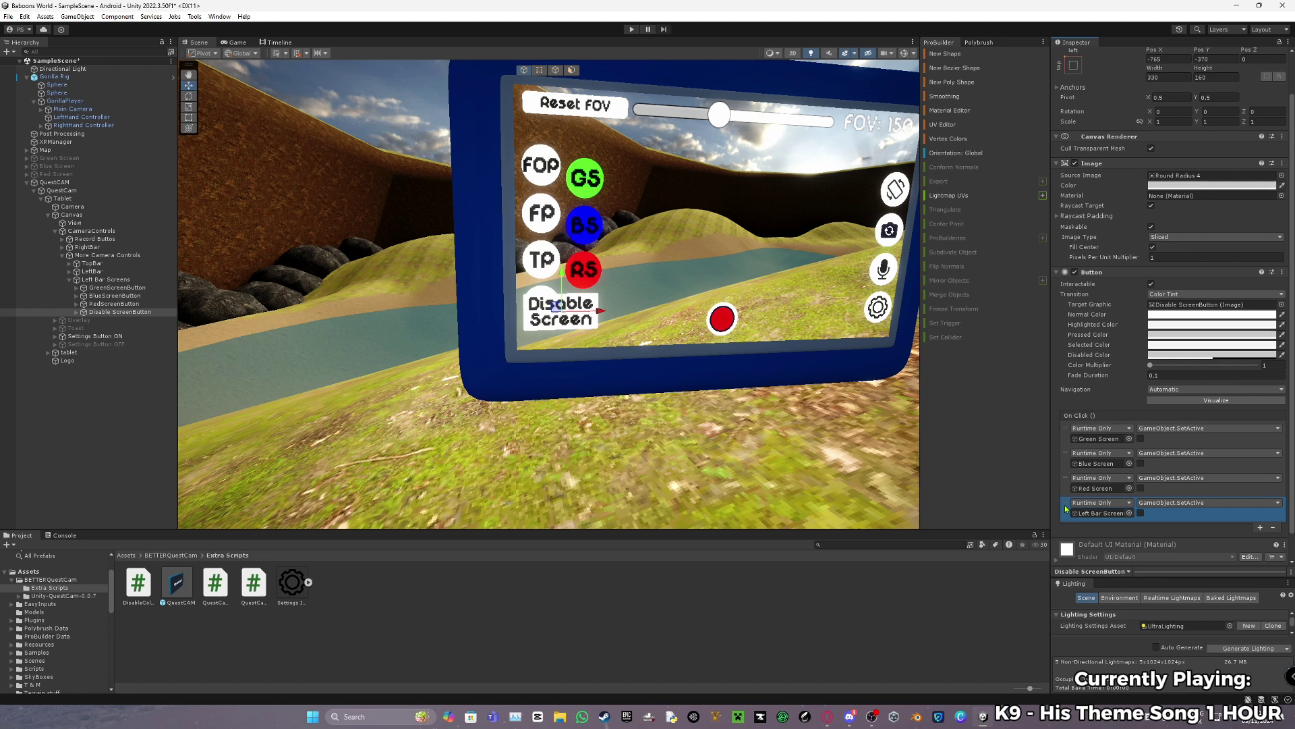
right_click_drag(741, 456, 799, 456)
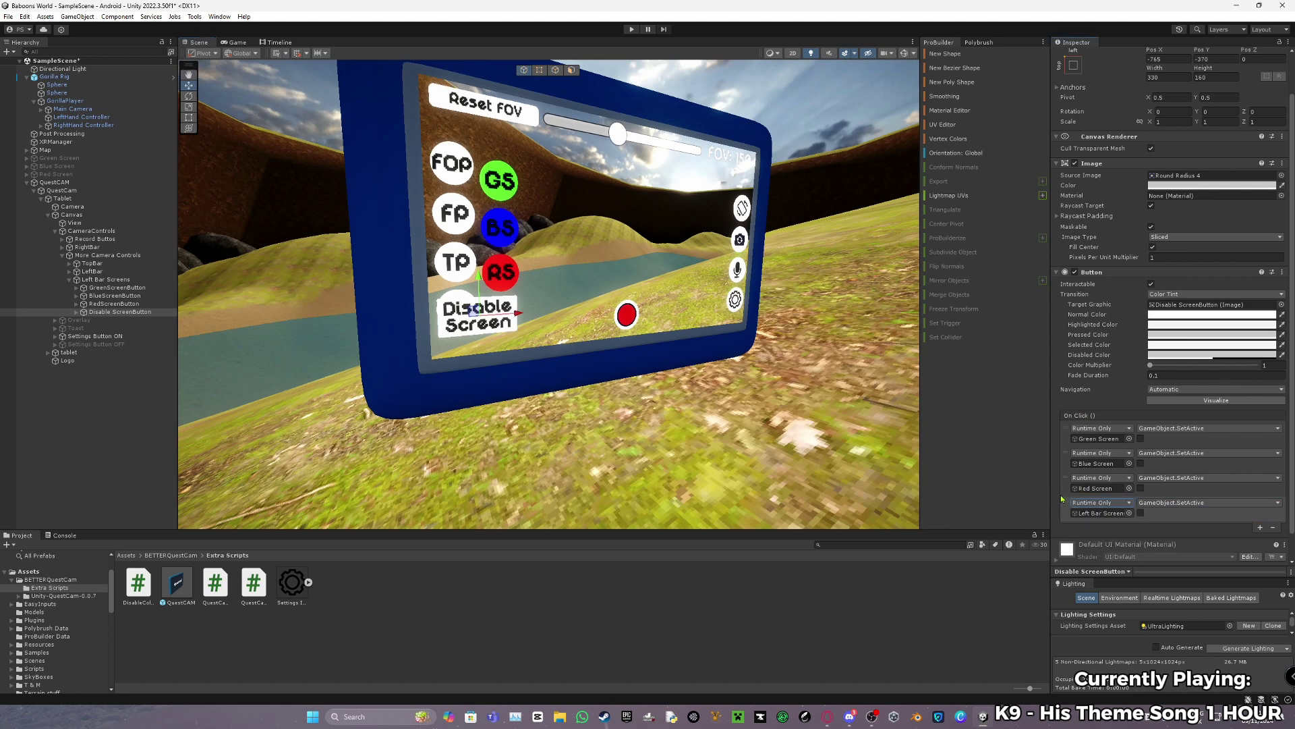
Move the Left Bar Screens event to the start of Disable ScreenButton's On Click list, and return it to the end.
left_click_drag(1066, 506, 1066, 436)
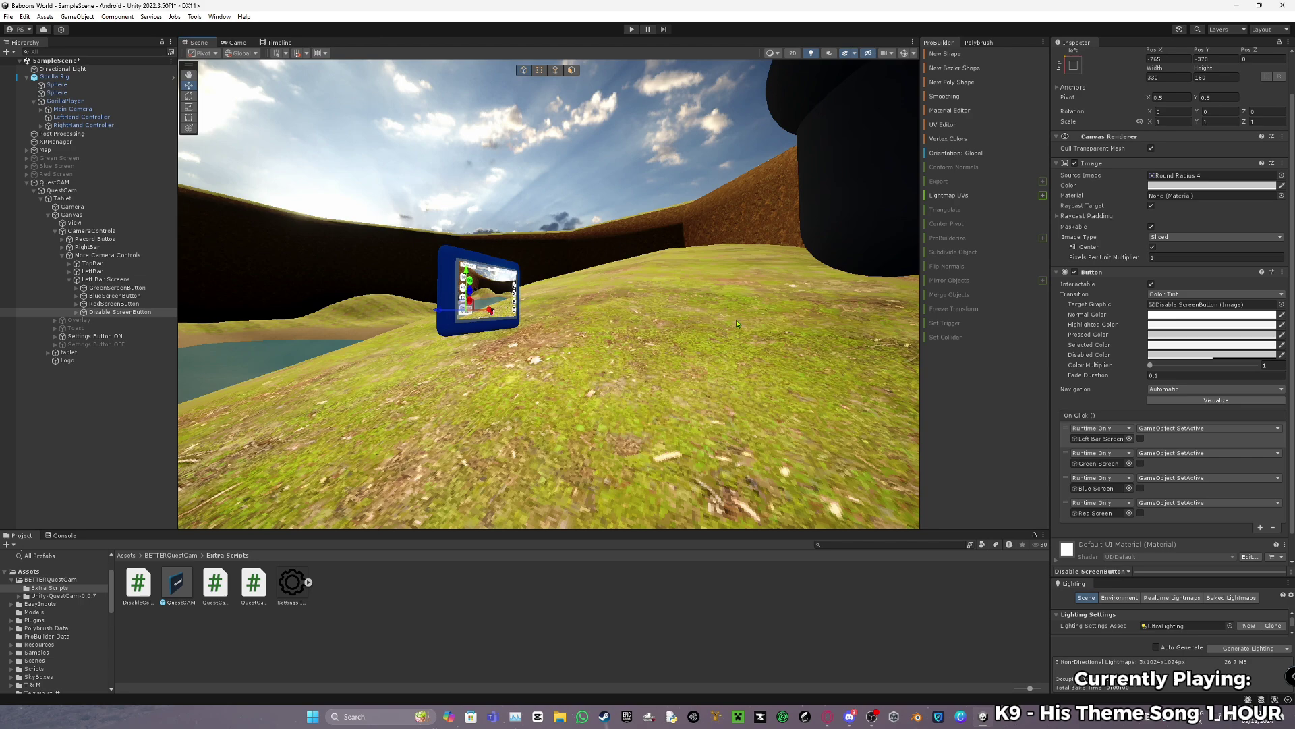
key("w")
right_click_drag(543, 370, 670, 397)
left_click_drag(1066, 433, 1066, 507)
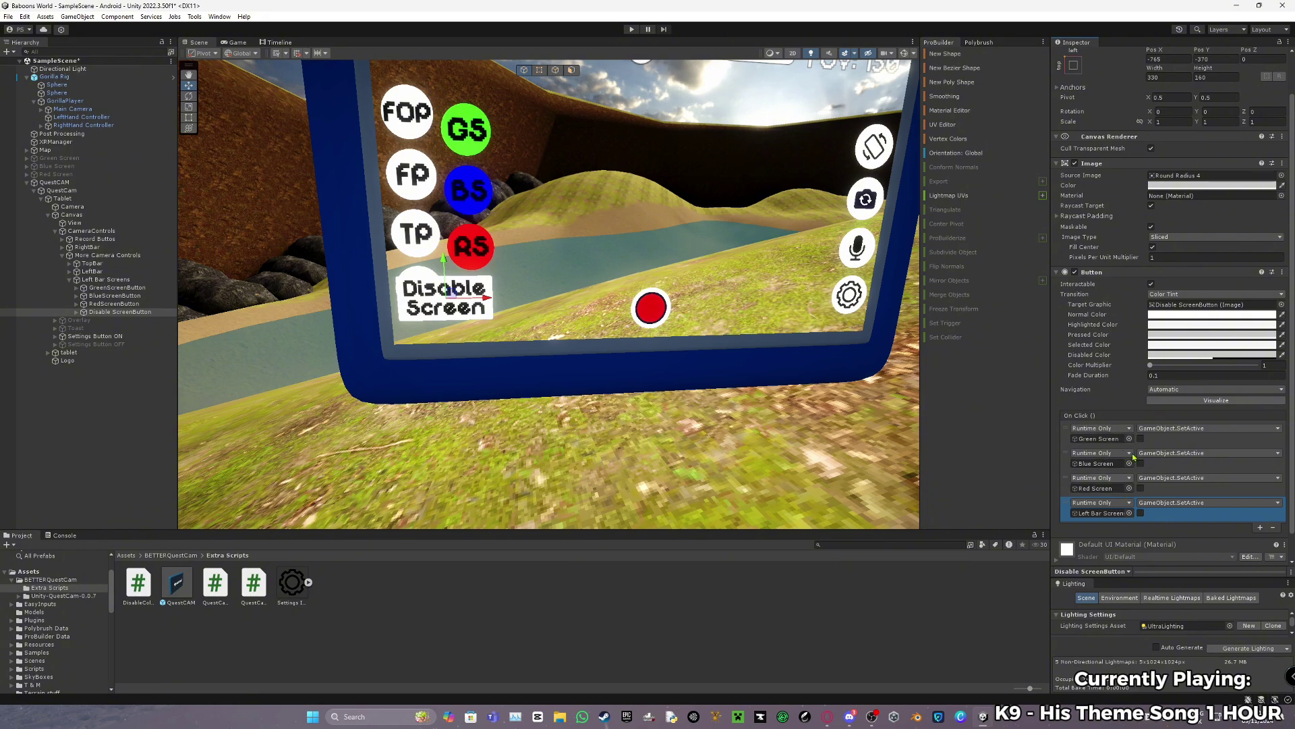
scroll(619, 316, "down", 3)
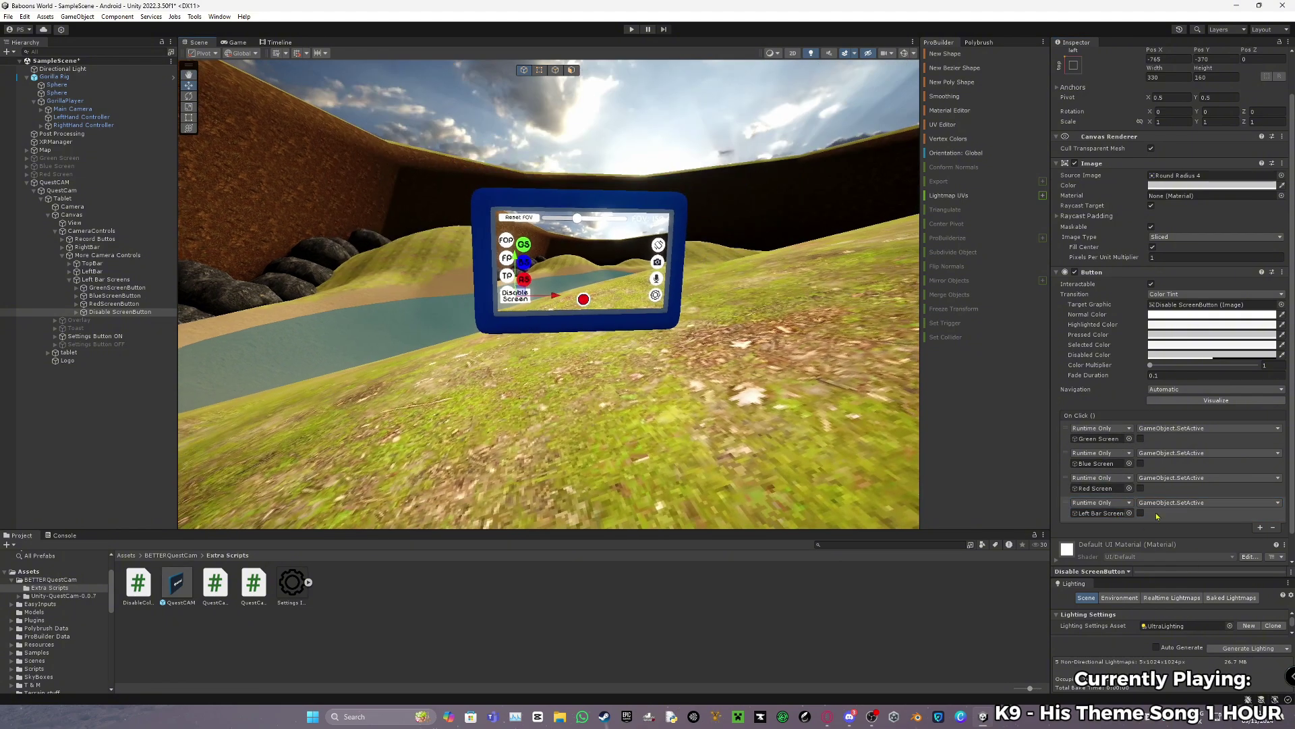
key("w")
right_click_drag(381, 283, 350, 276)
scroll(350, 277, "up", 2)
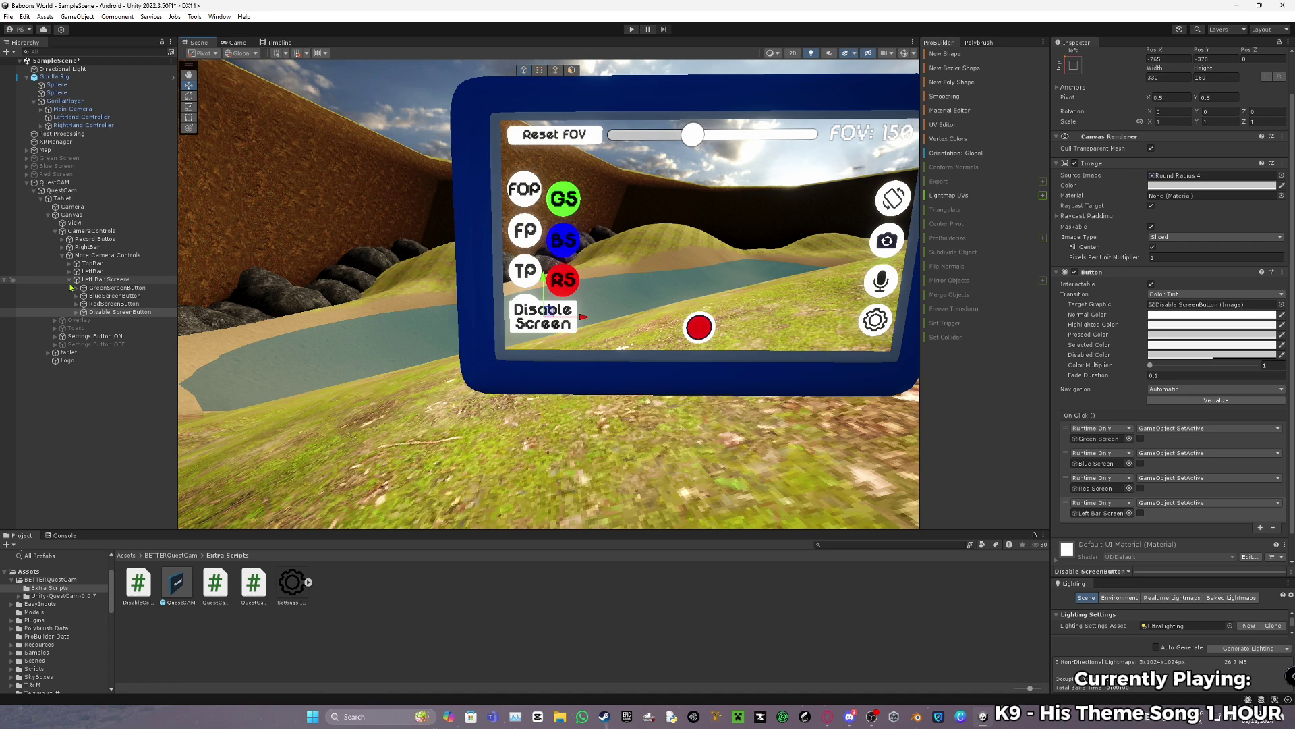
Collapse the hierarchy branches from Left Bar Screens up to QuestCAM.
left_click(69, 279)
left_click(62, 255)
left_click(61, 231)
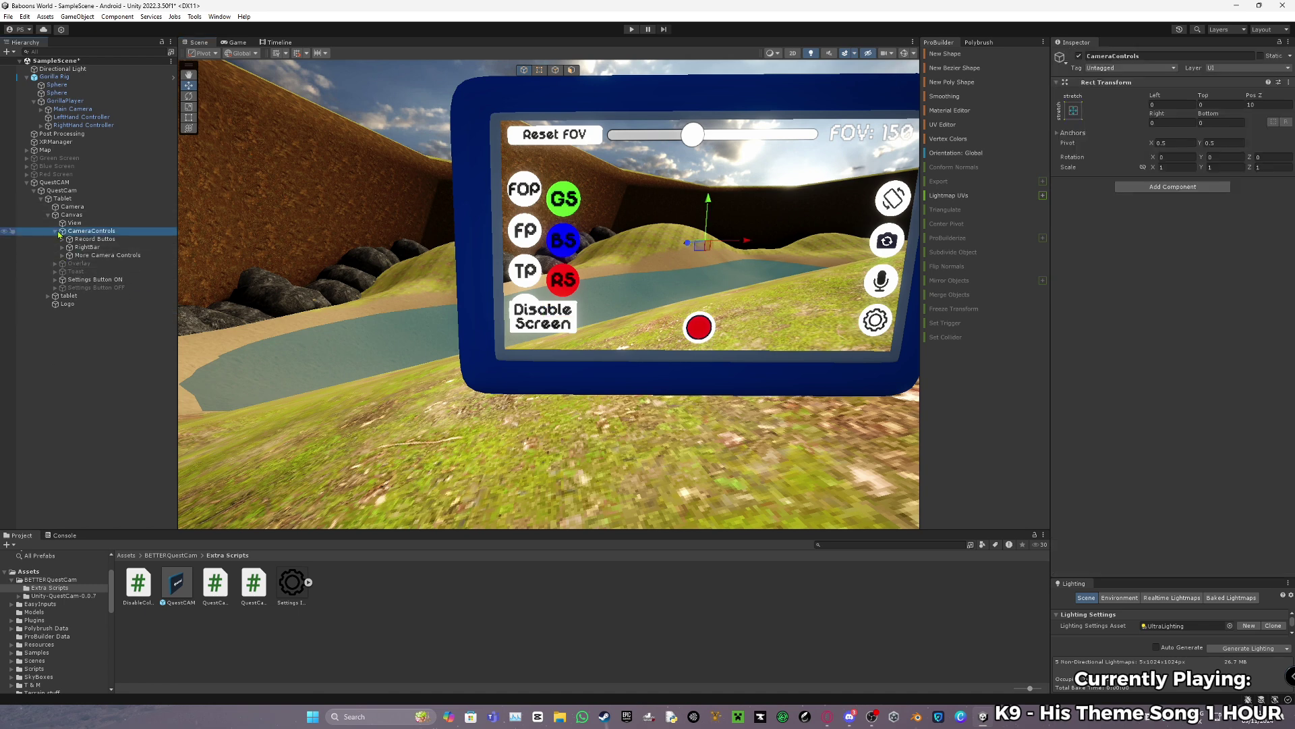
left_click(56, 231)
left_click(51, 208)
left_click(48, 215)
left_click(41, 198)
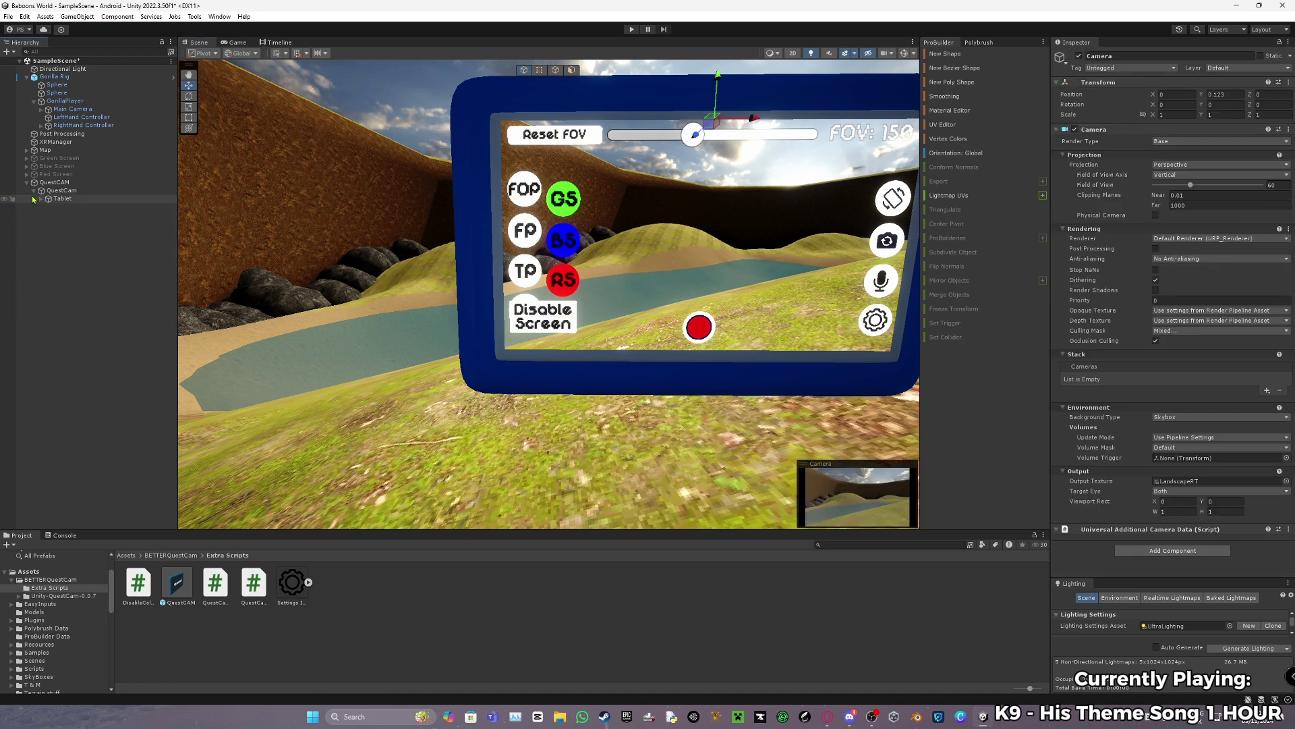
left_click(34, 190)
left_click(27, 182)
Expand QuestCAM down to CameraControls, disable the More Camera Controls object, and clear the selection.
left_click(27, 182)
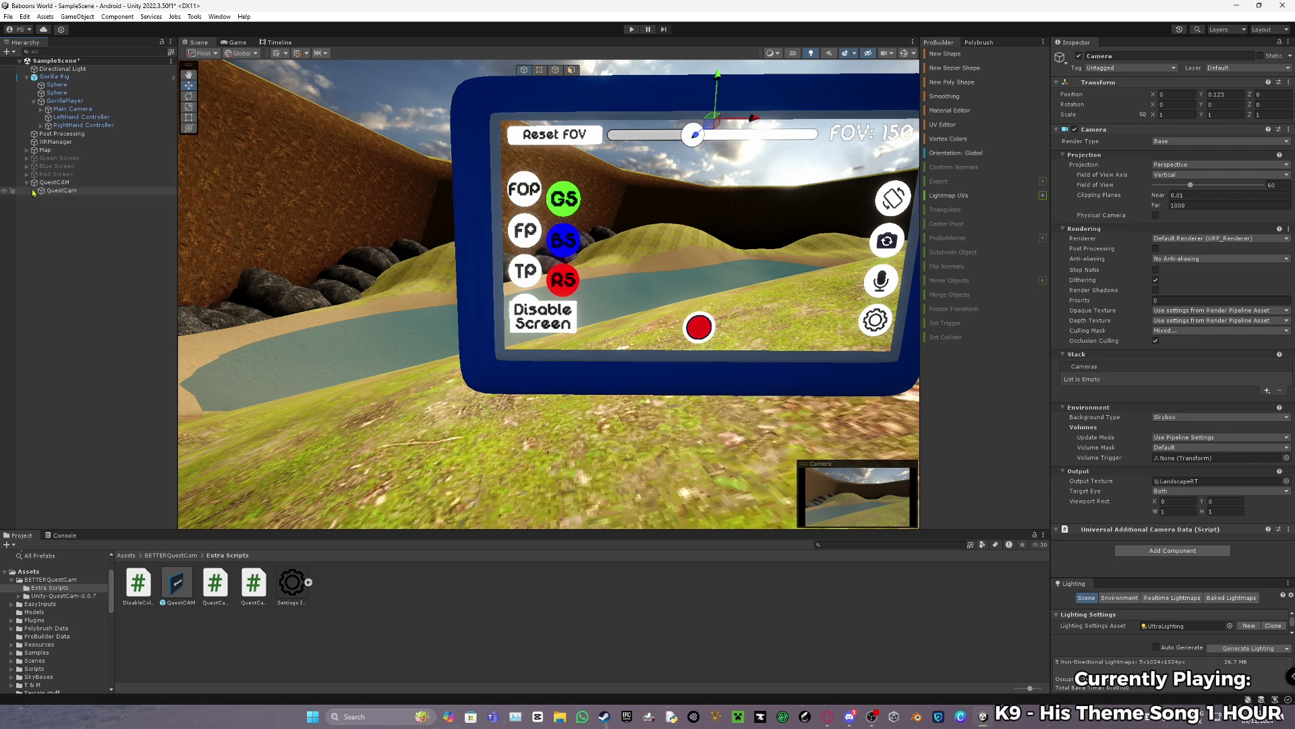
left_click(34, 190)
left_click(42, 198)
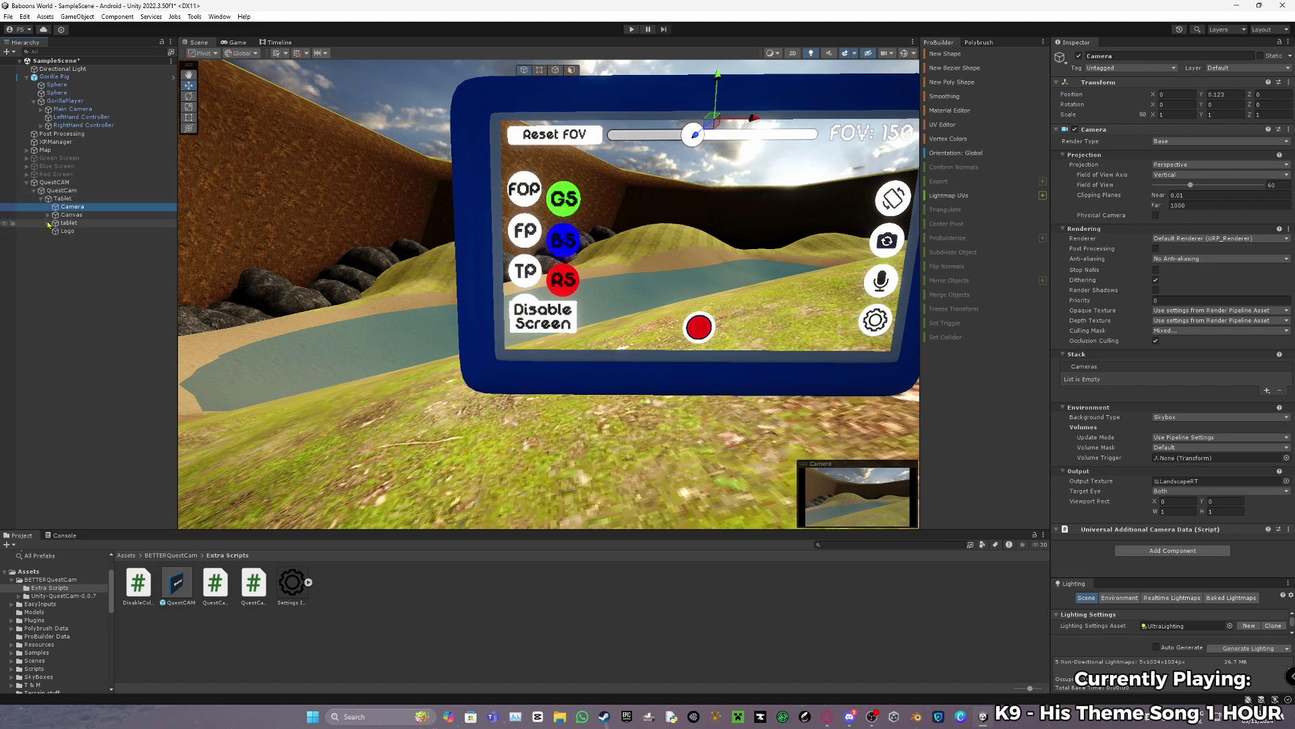
left_click(48, 215)
left_click(72, 233)
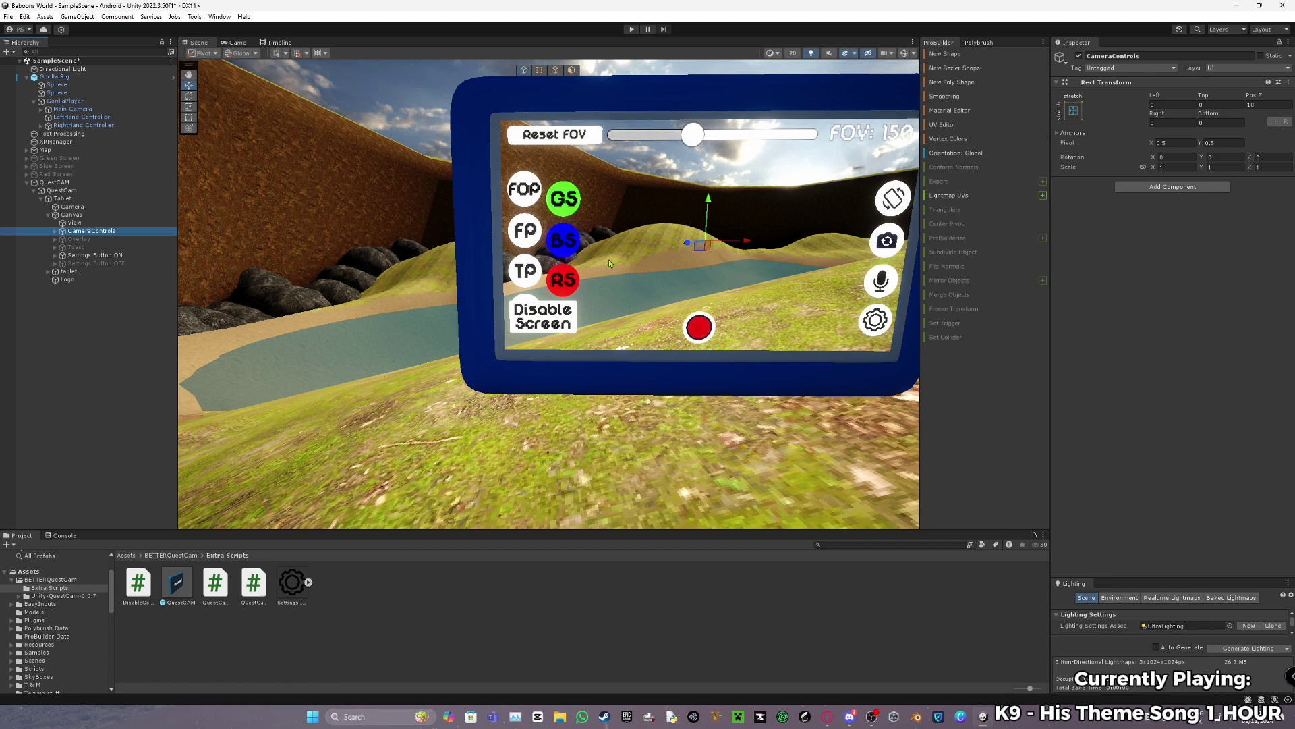
left_click(55, 232)
left_click(55, 230)
left_click(106, 255)
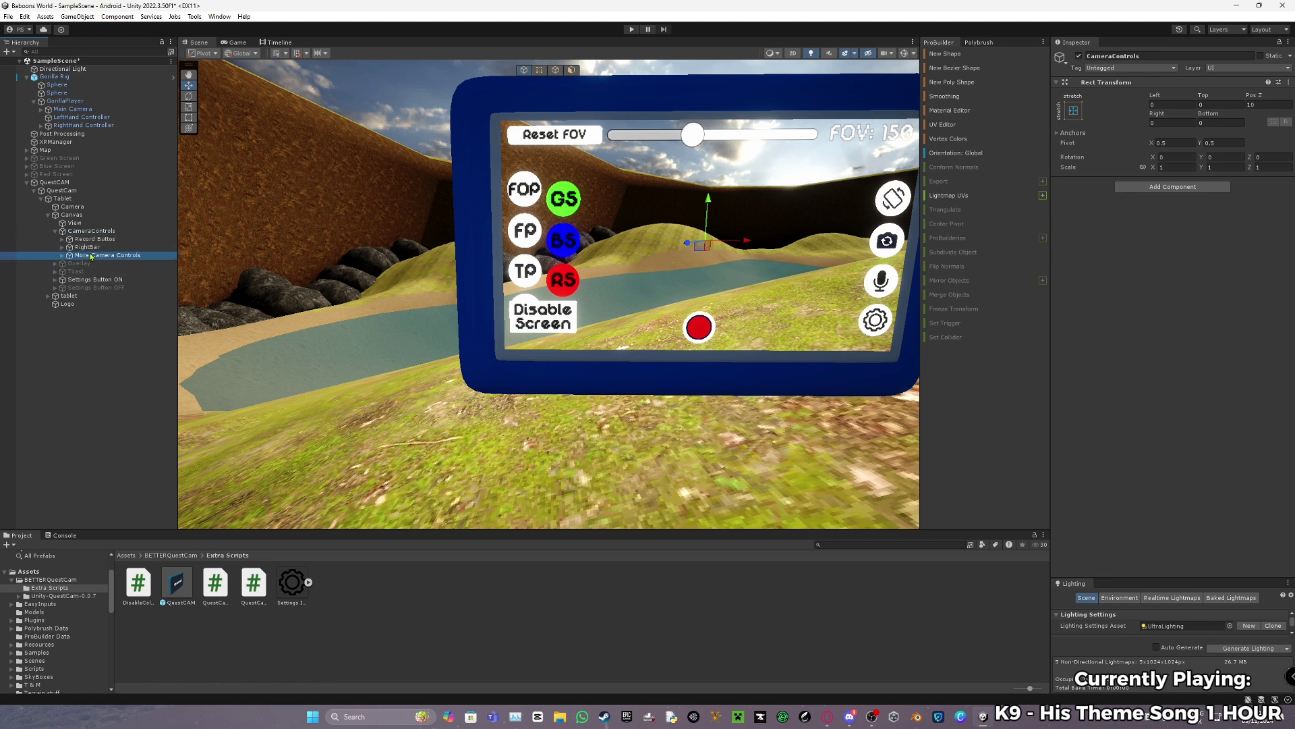
left_click(1079, 56)
right_click_drag(560, 283, 604, 287)
left_click(641, 580)
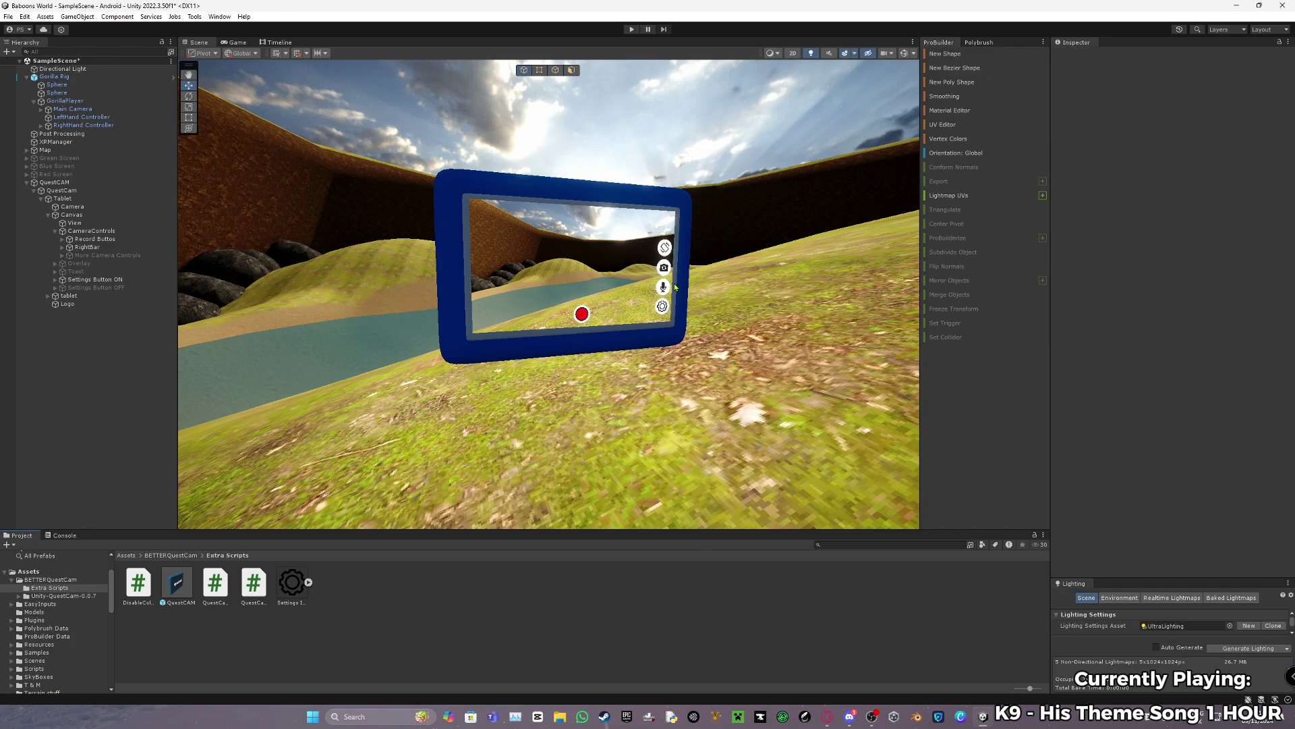
Show the root Assets folder in the project browser and collapse the BETTERQuestCam folder.
left_click_drag(675, 287, 606, 316, "alt")
key("w")
right_click_drag(606, 316, 601, 321)
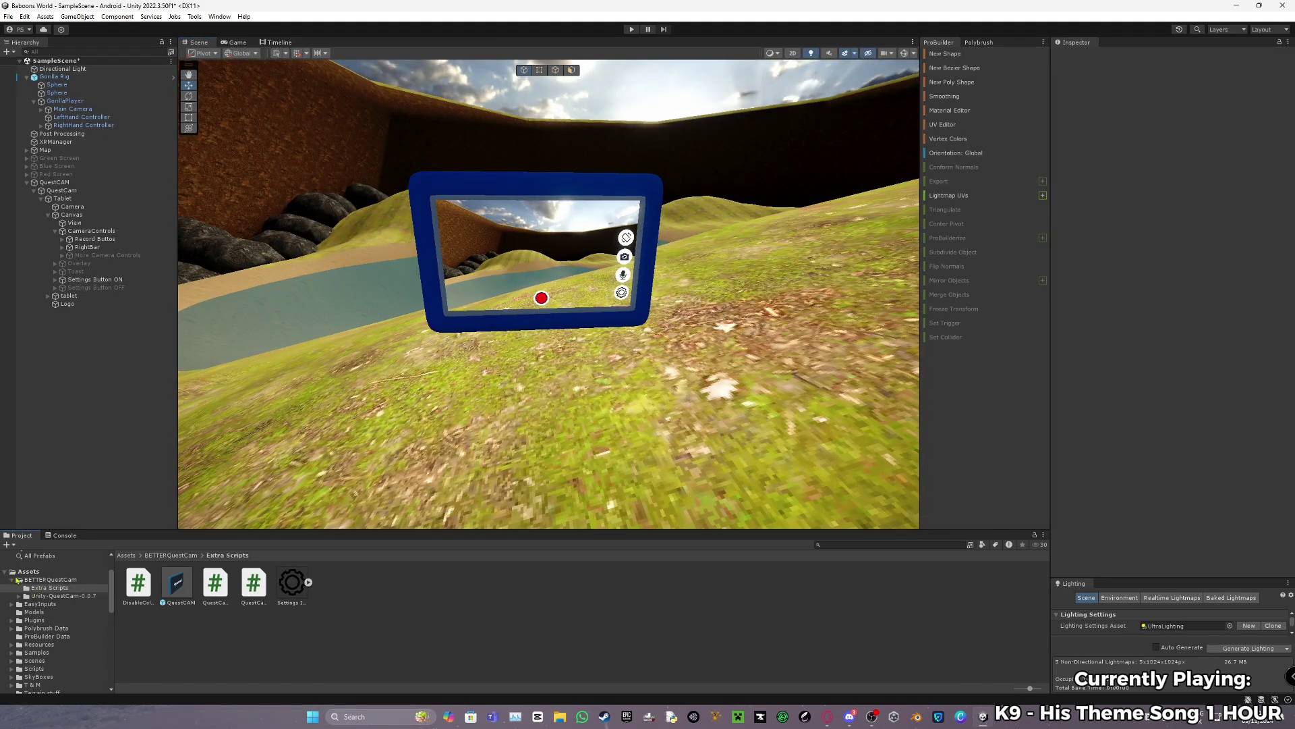
left_click(19, 571)
left_click(11, 580)
key("w")
right_click_drag(677, 410, 782, 656)
key("s")
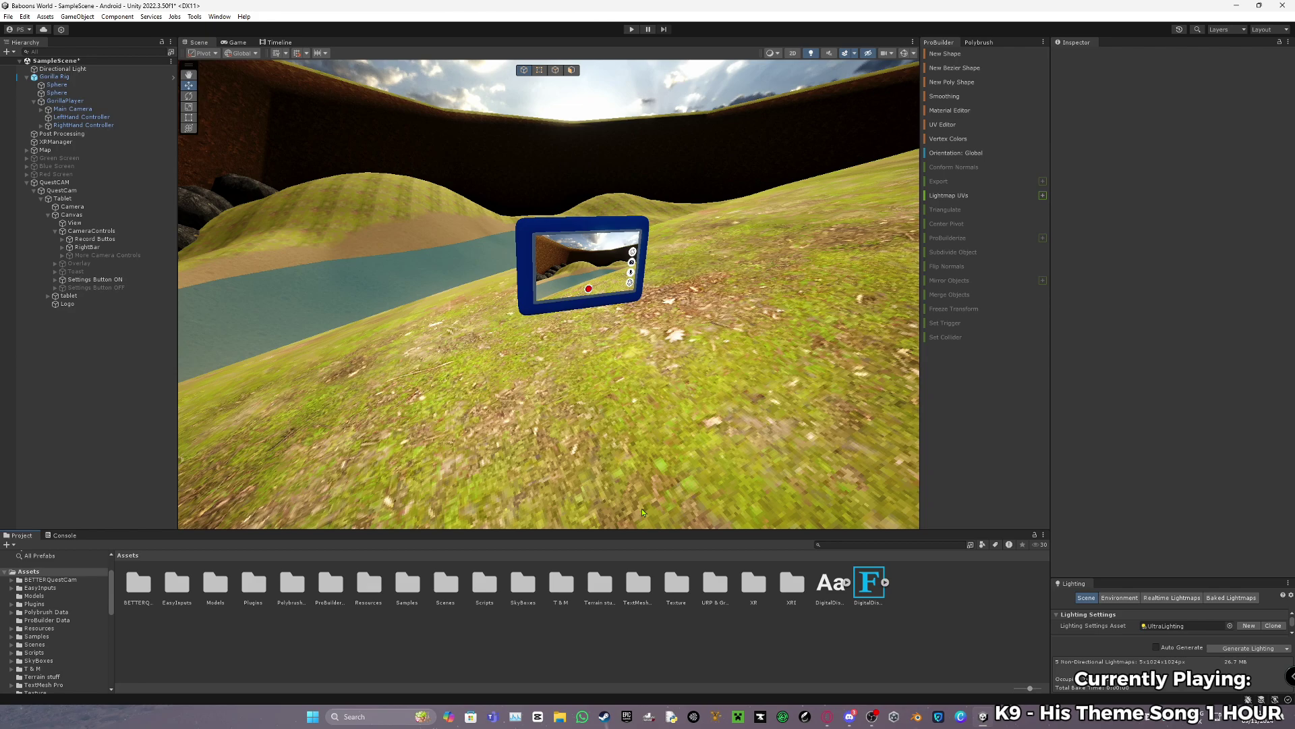
key("d")
right_click_drag(440, 287, 382, 283)
key("w")
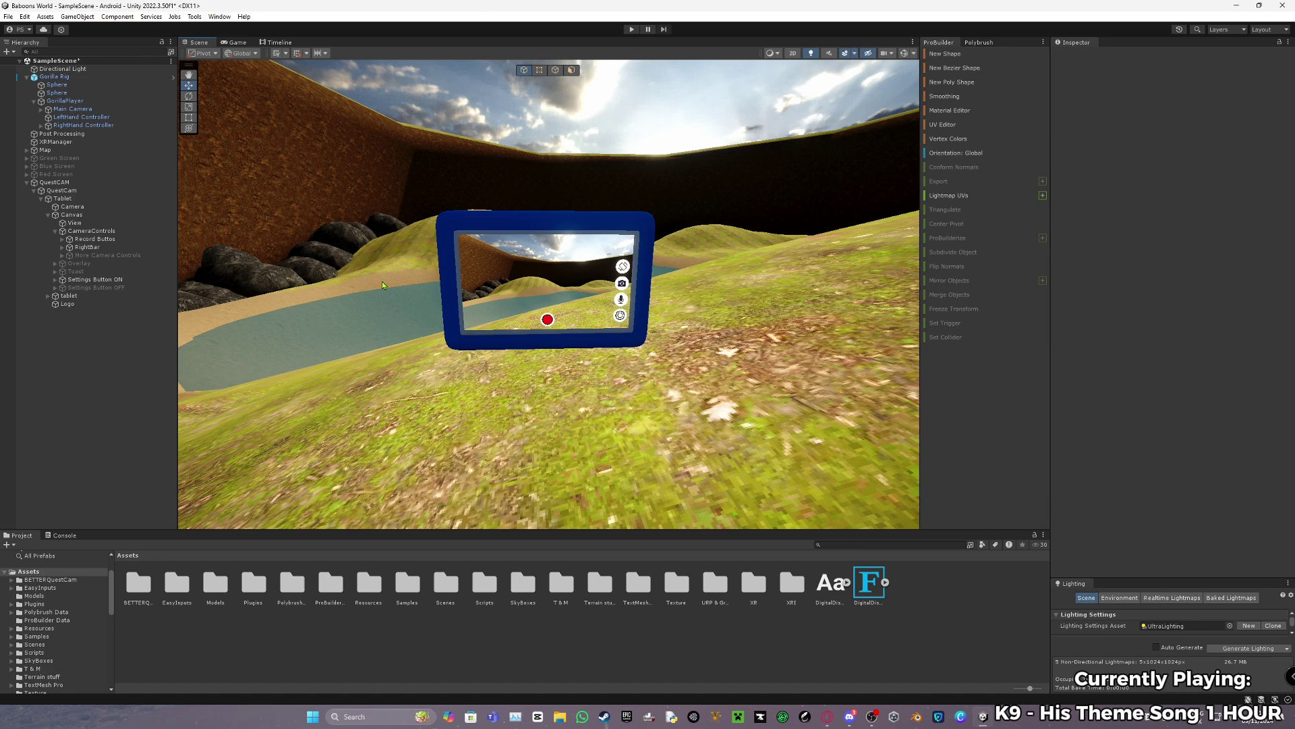
Open the Player page of the project settings and review the Android rendering, identification and configuration options.
left_click(25, 17)
left_click(24, 16)
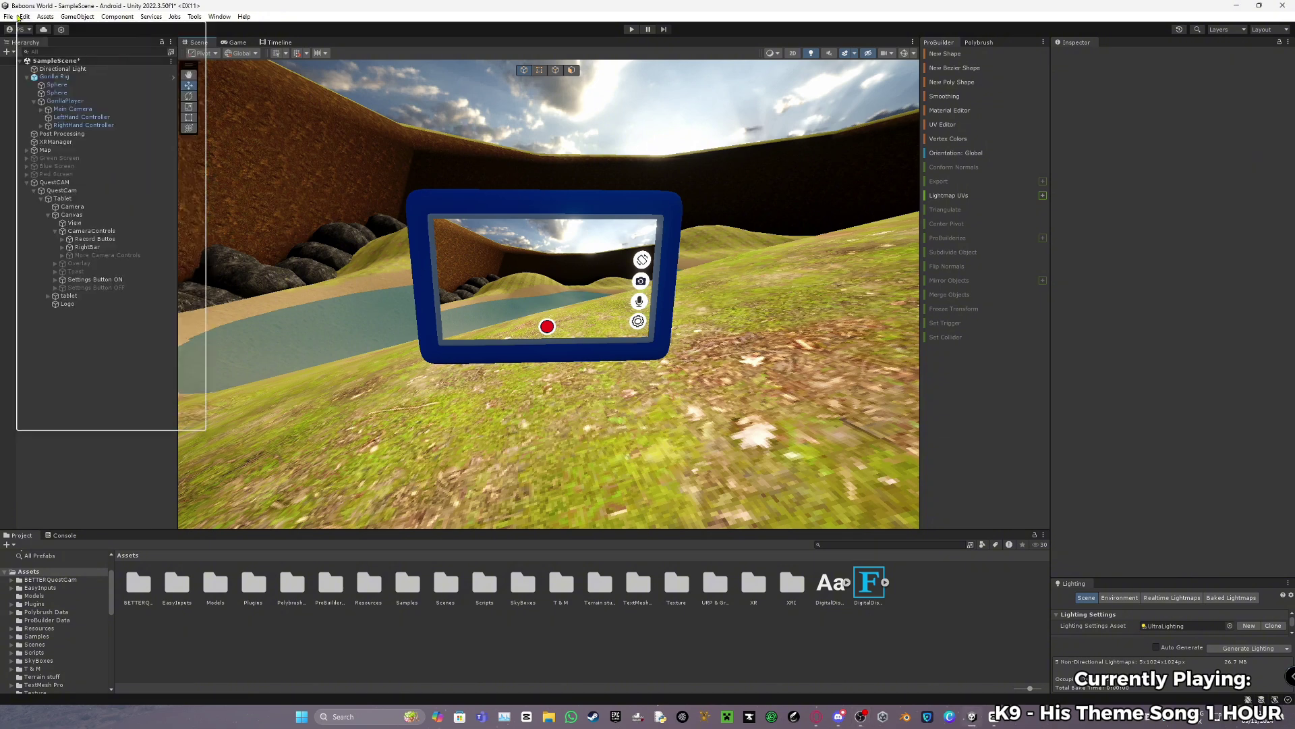
left_click(24, 16)
left_click(56, 358)
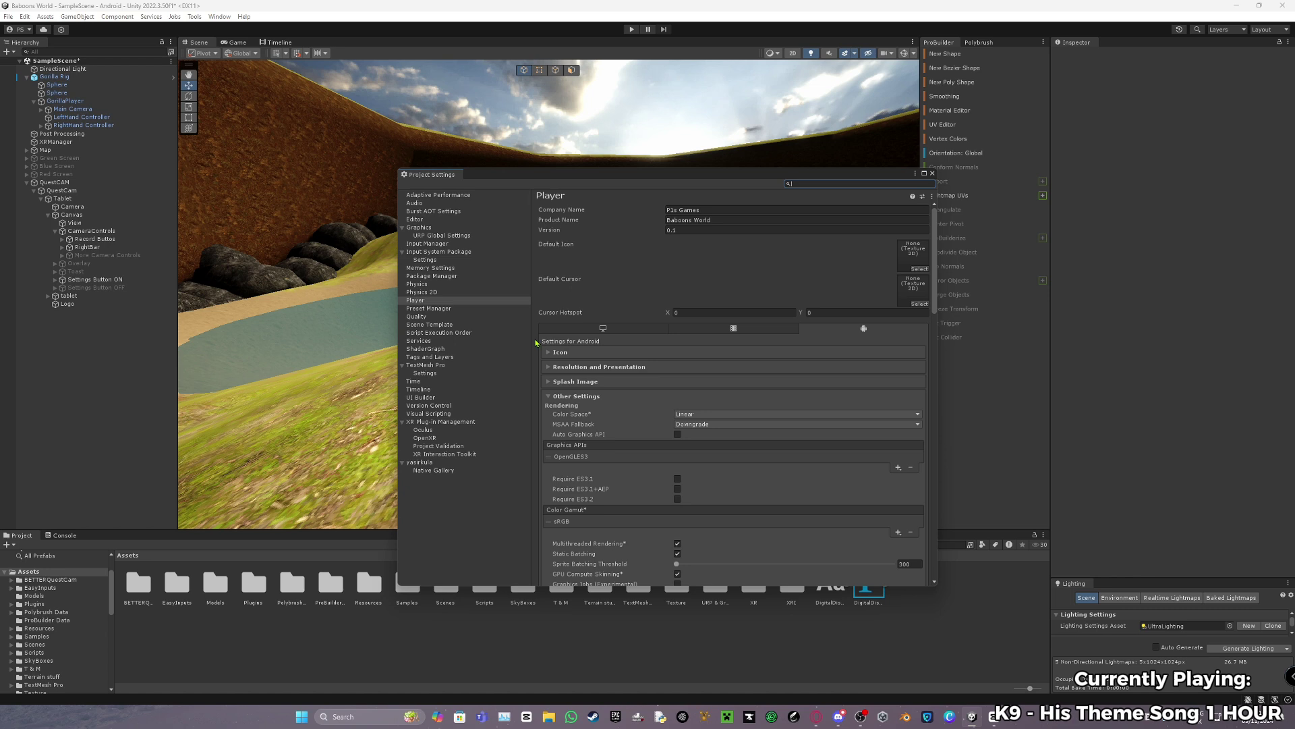
scroll(709, 377, "down", 4)
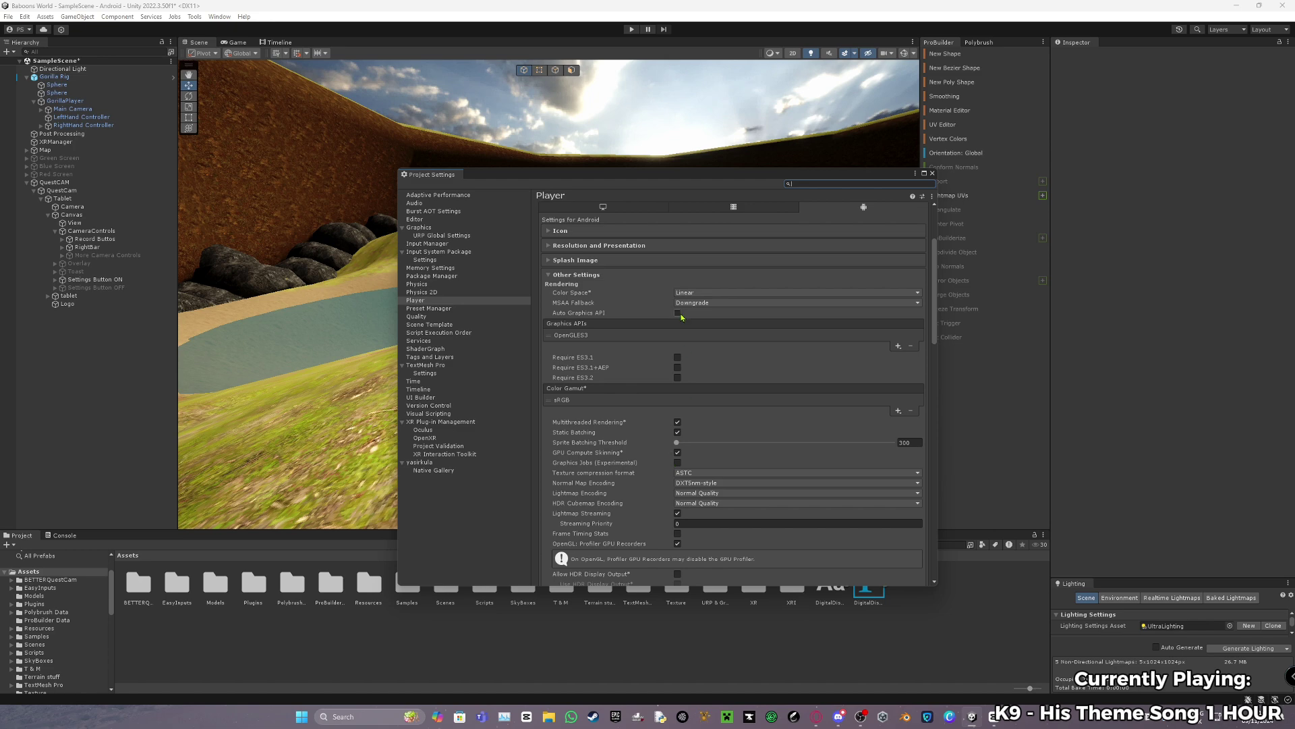
scroll(684, 381, "down", 10)
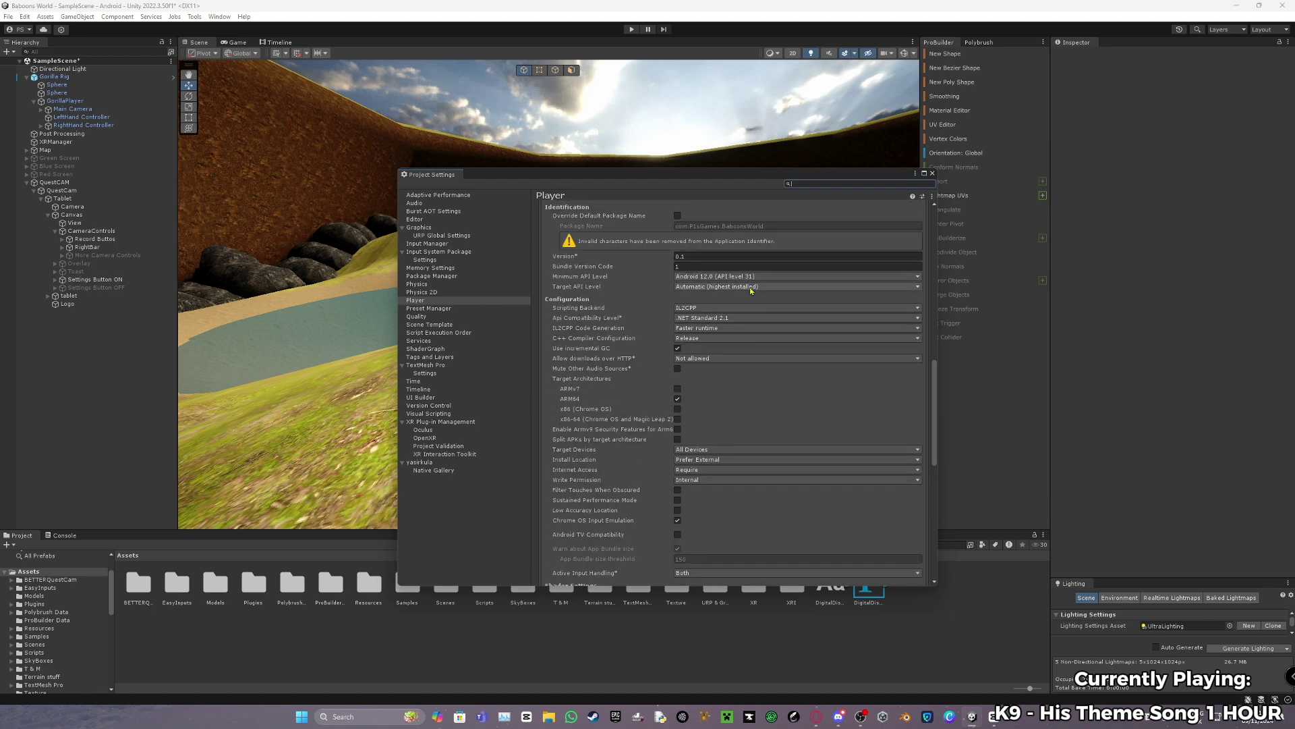
scroll(695, 316, "up", 2)
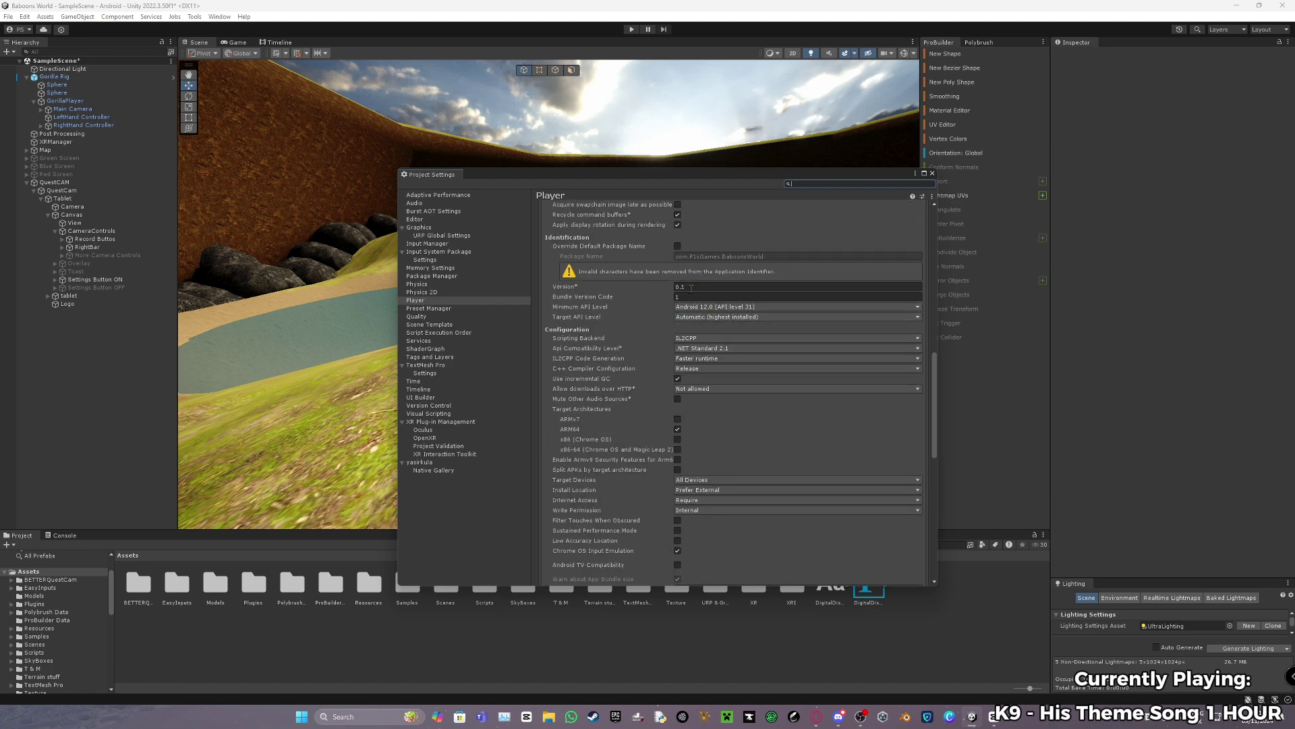
Select Android 12.0 (API level 31) as the minimum API level and review the scripting backend and API compatibility options.
left_click(714, 307)
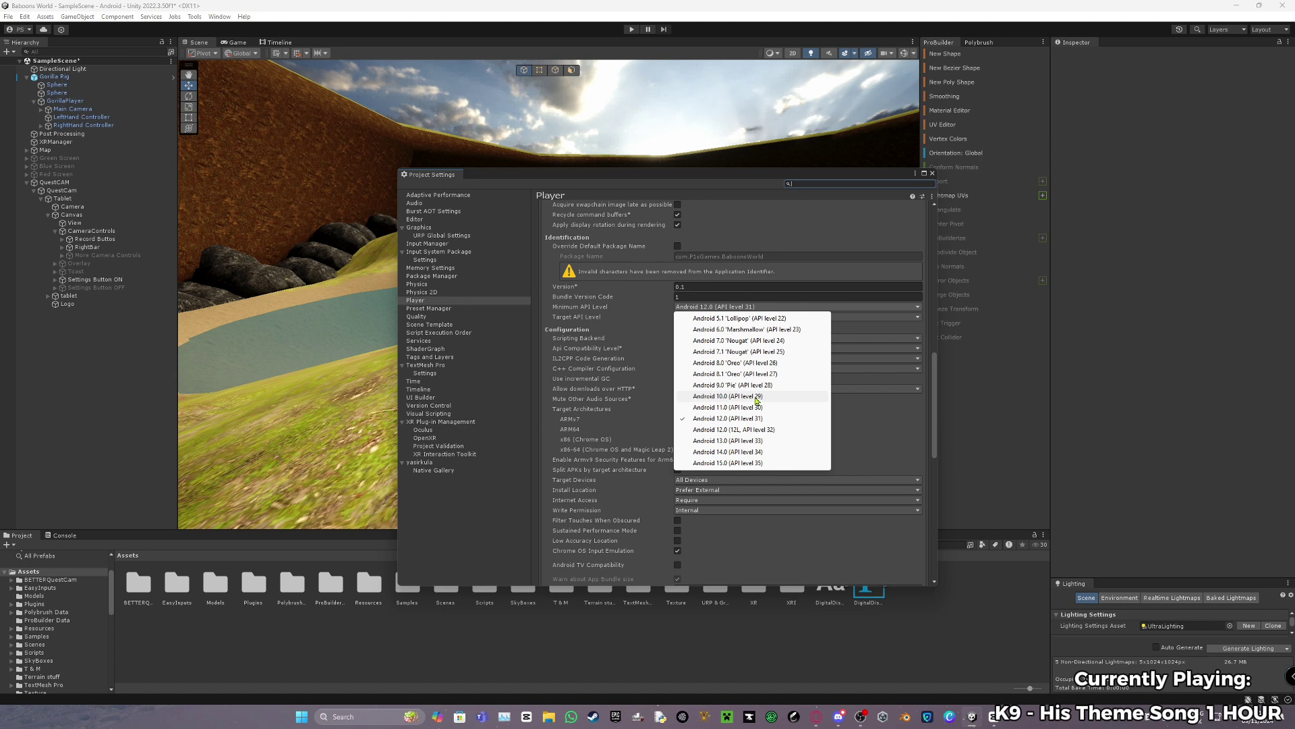
left_click(753, 419)
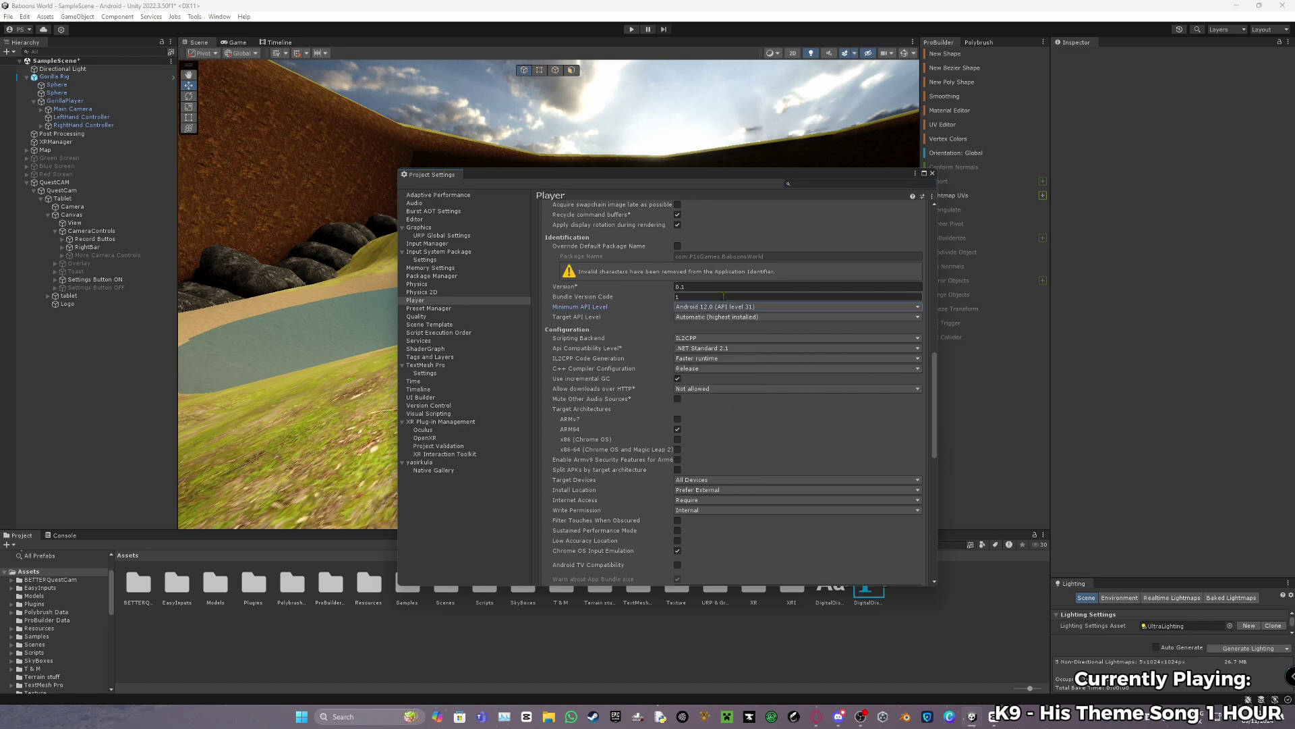
scroll(728, 310, "down", 2)
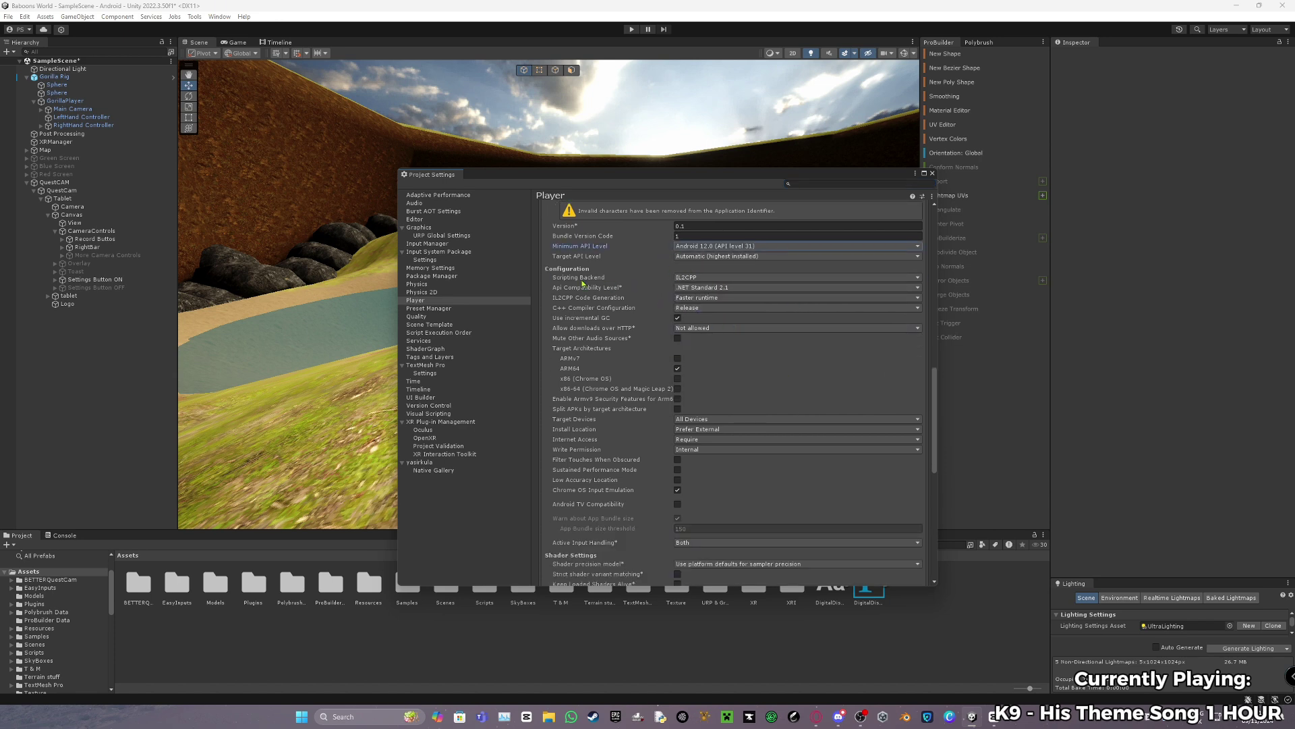
left_click(717, 278)
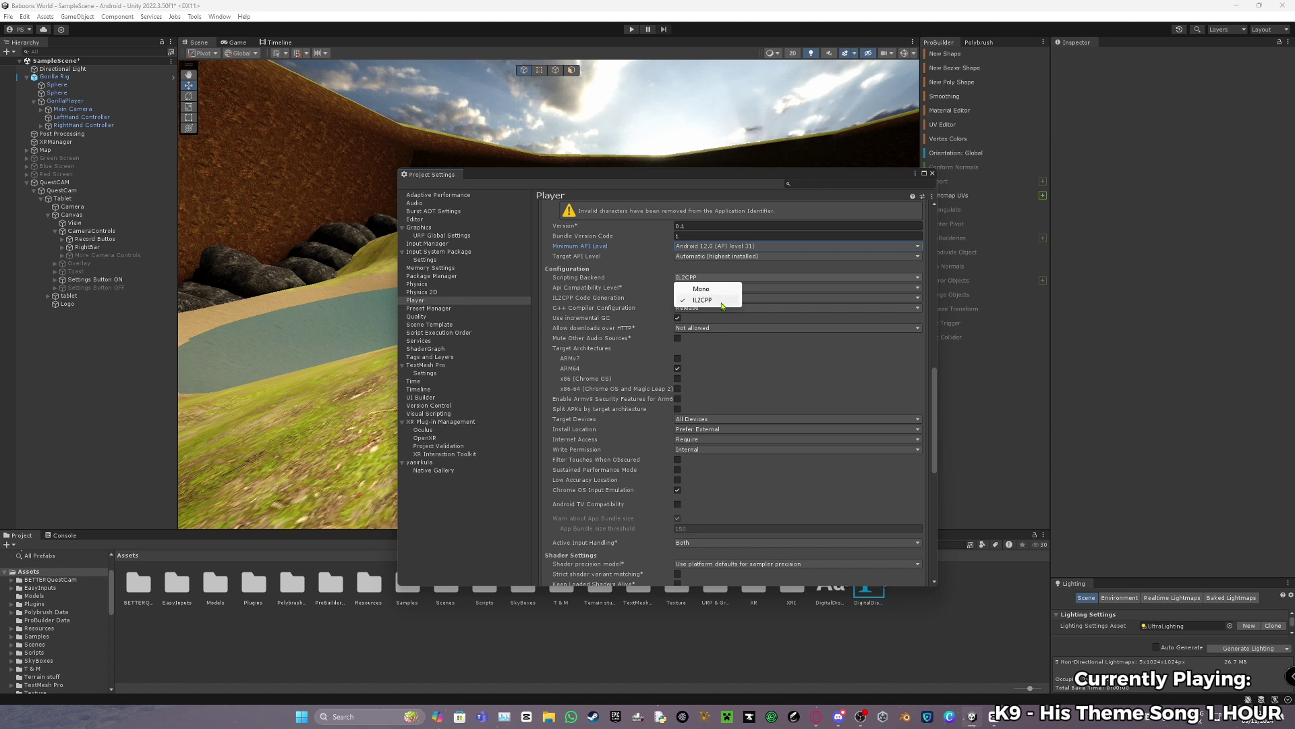
left_click(725, 347)
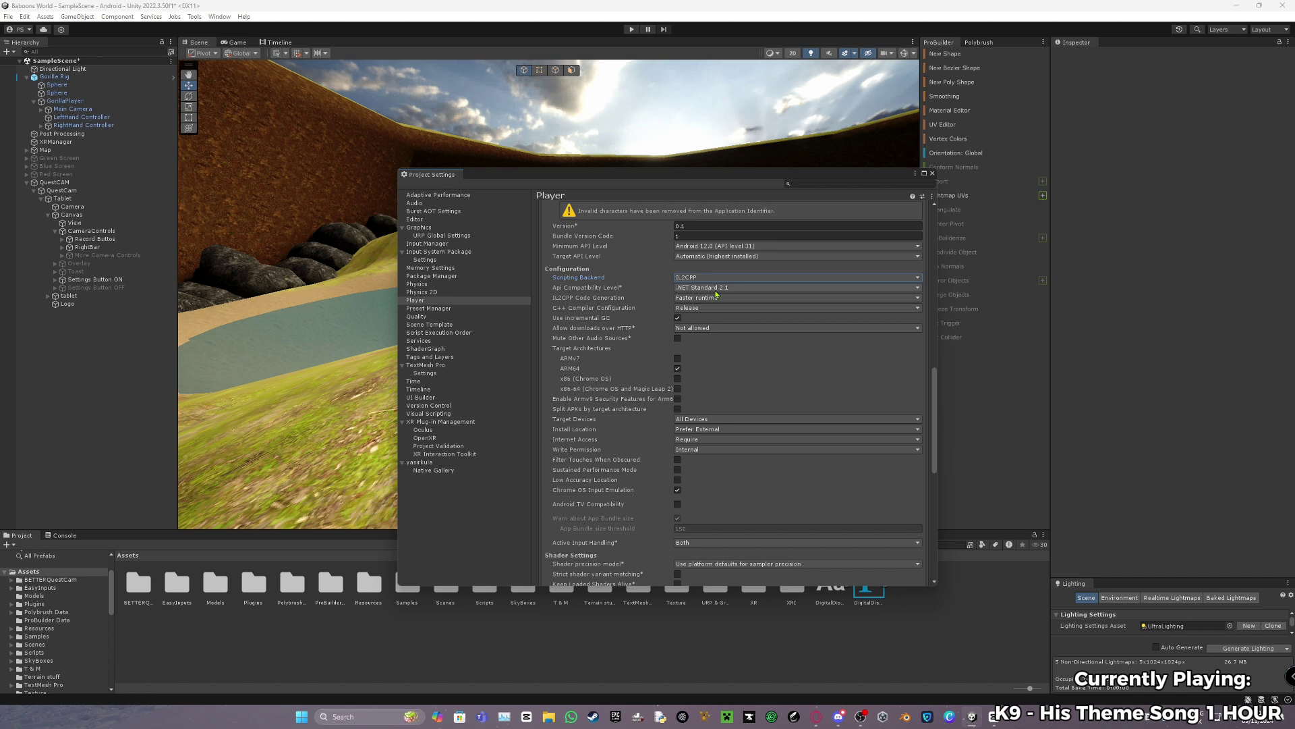
left_click(743, 288)
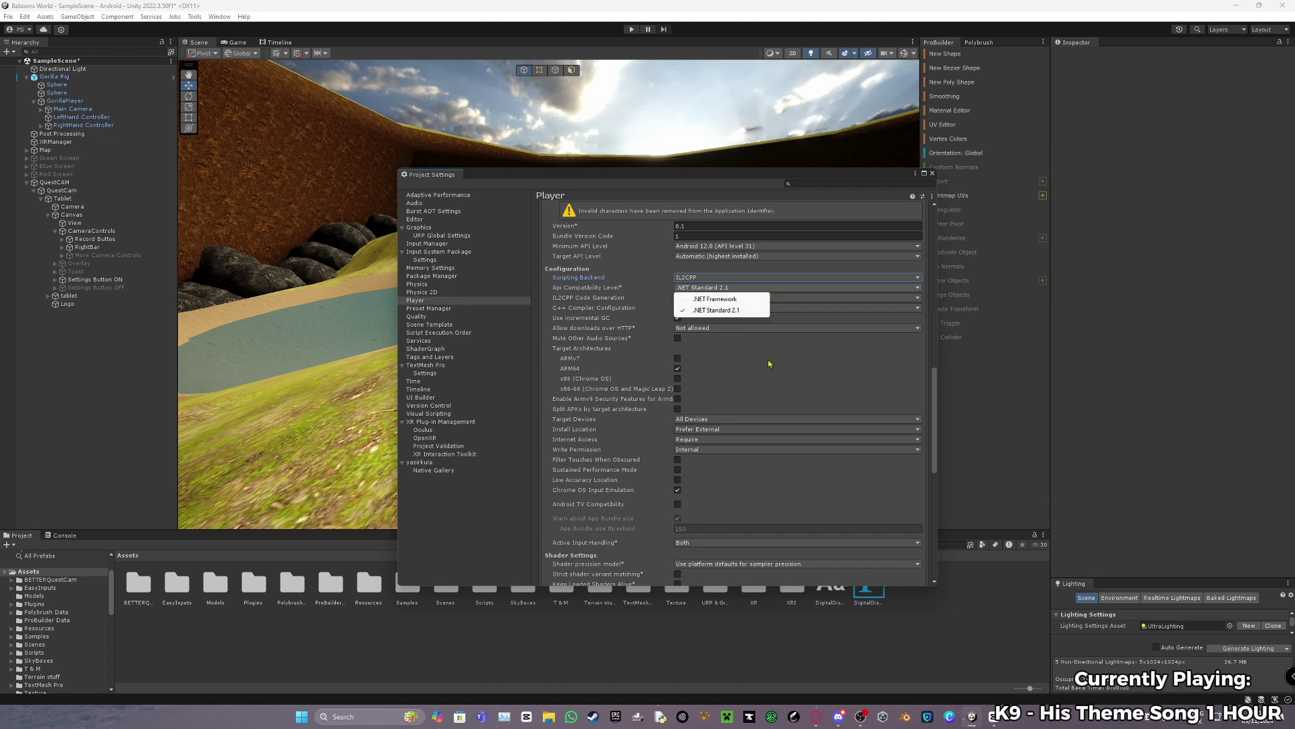
left_click(692, 317)
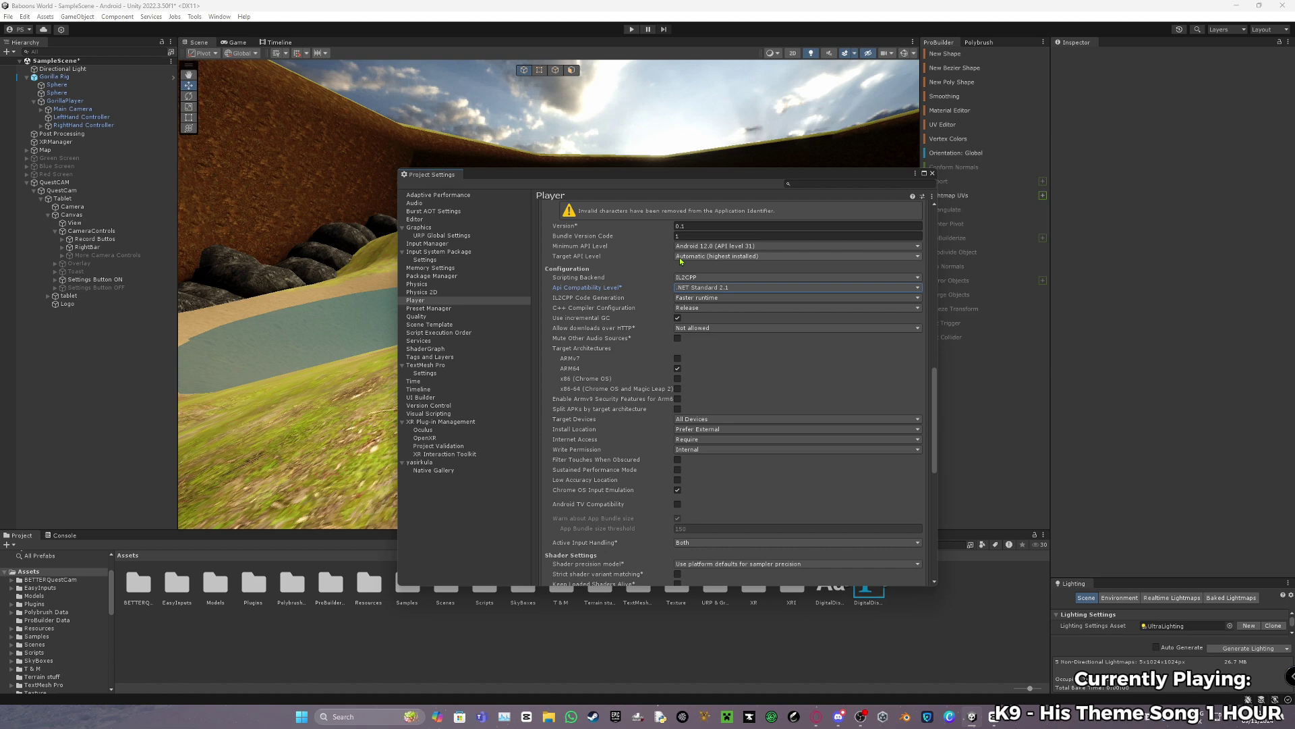
Review the internet access options, choose Internal as the write permission, and close the project settings.
left_click(694, 447)
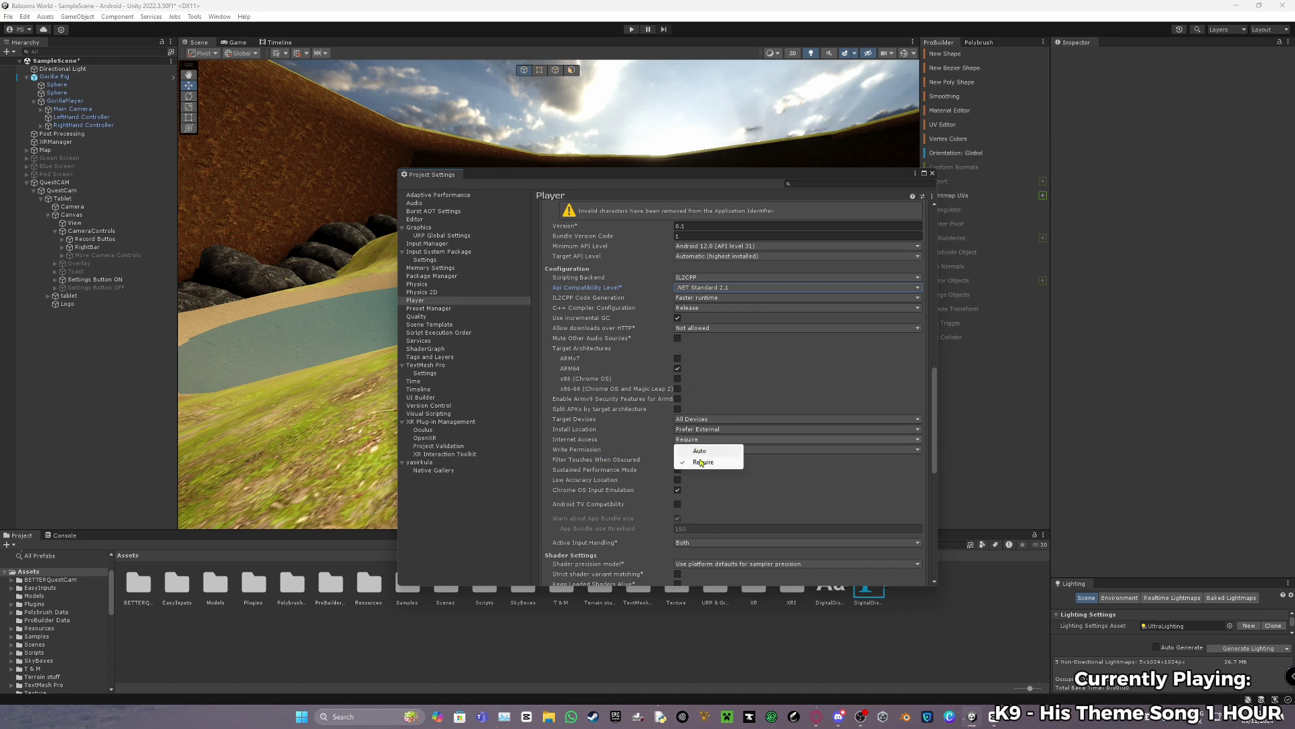
left_click(651, 448)
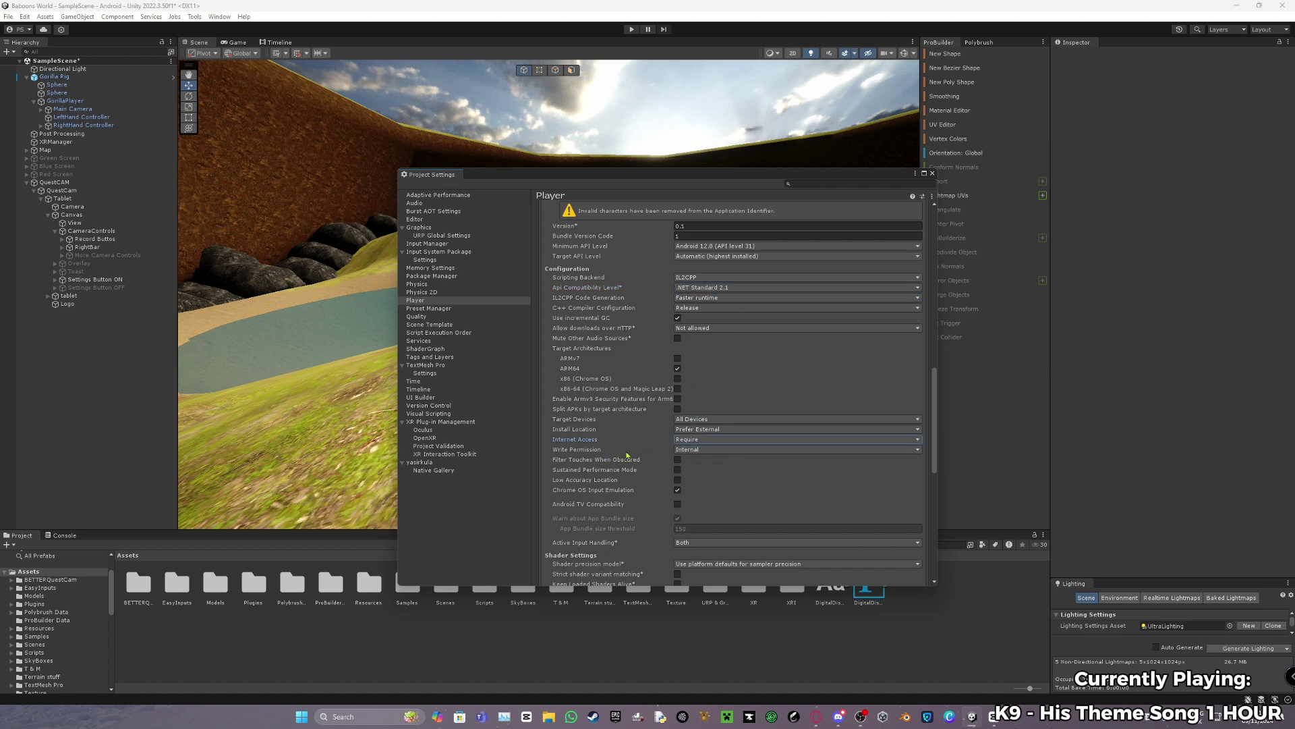
left_click(714, 449)
left_click(719, 461)
scroll(750, 452, "down", 5)
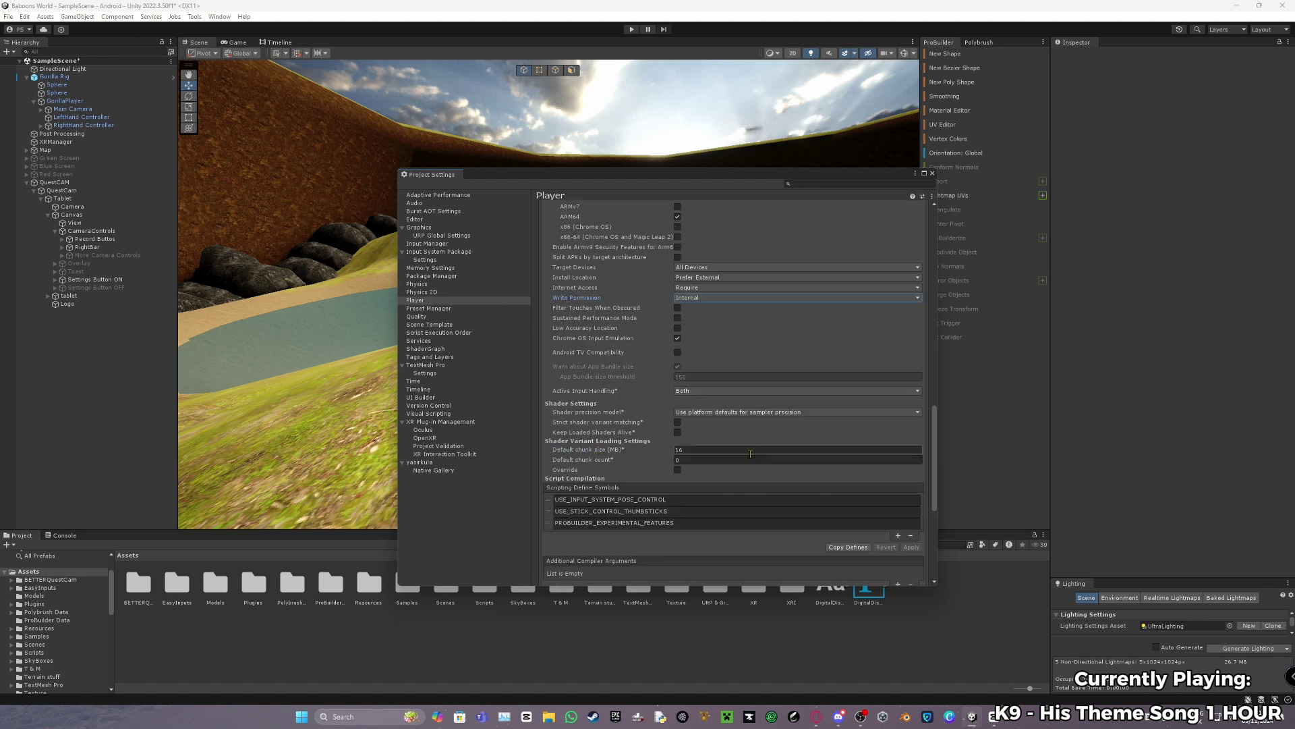
scroll(750, 453, "down", 3)
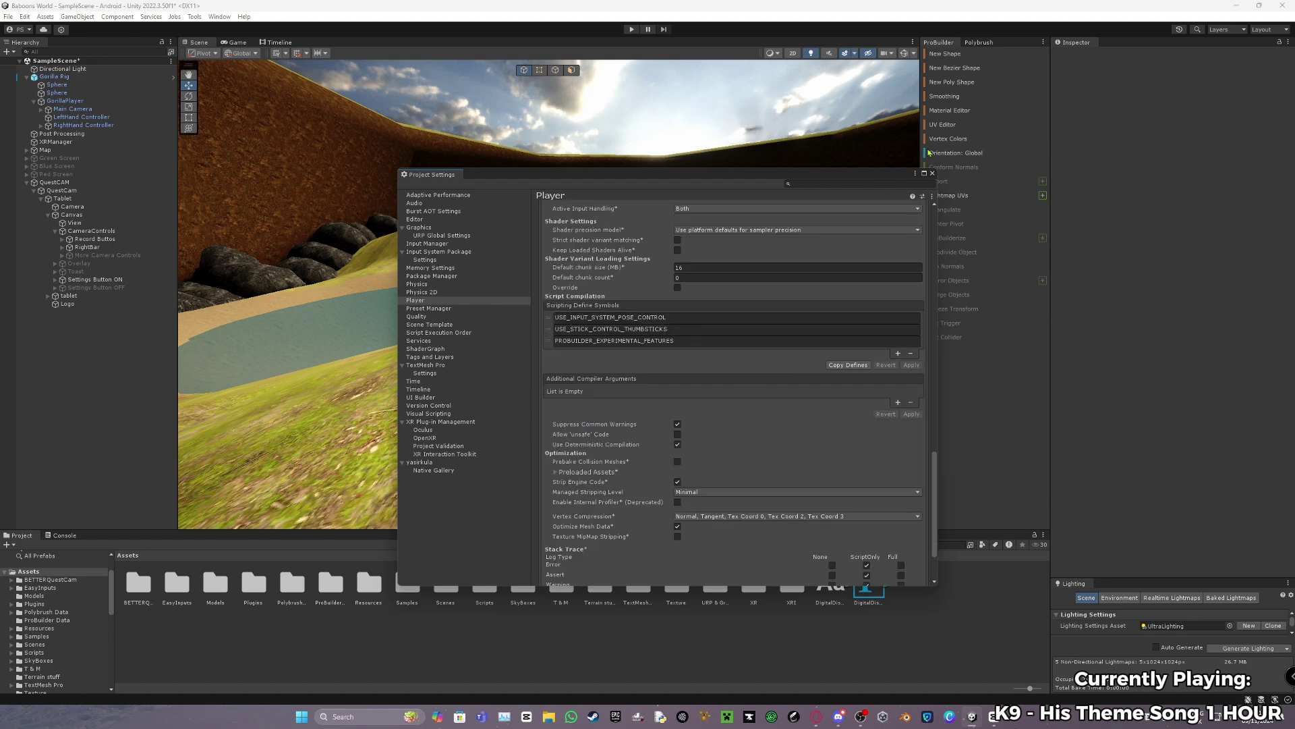
left_click(933, 173)
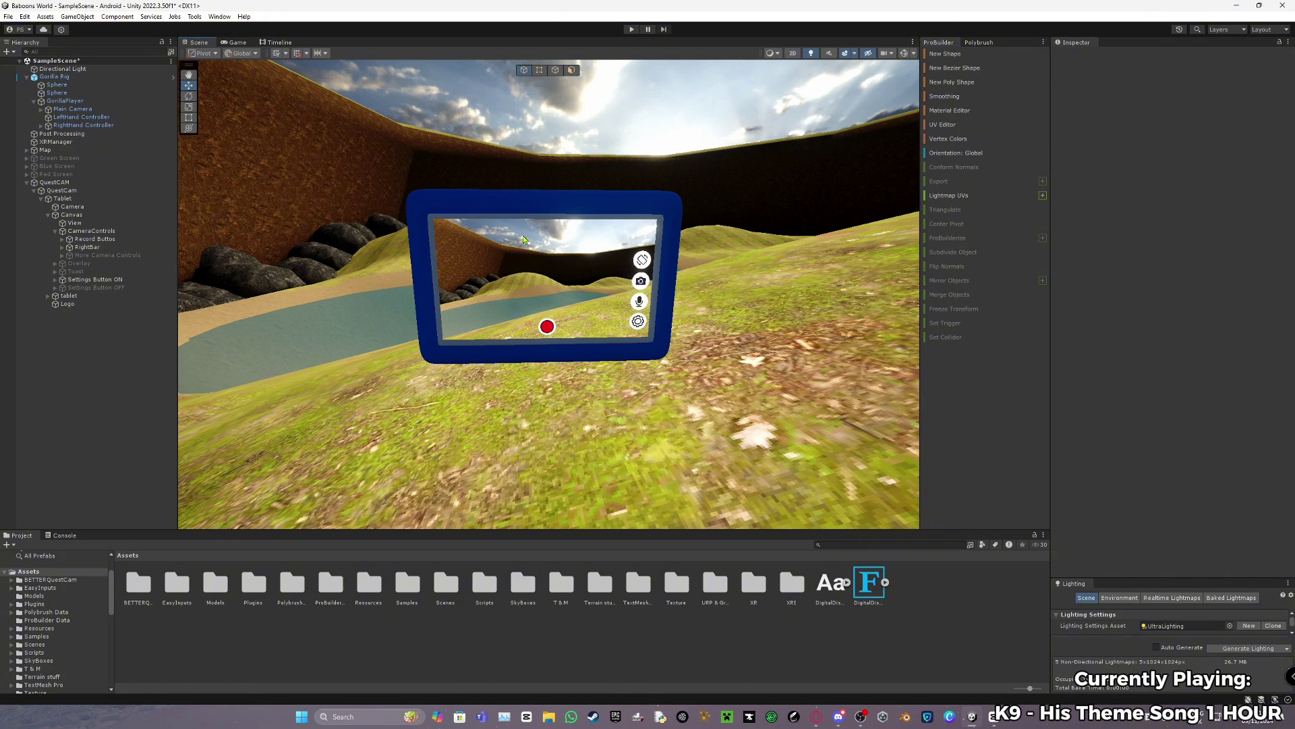
Show the contents of the EasyInputs folder in the project browser.
left_click(55, 597)
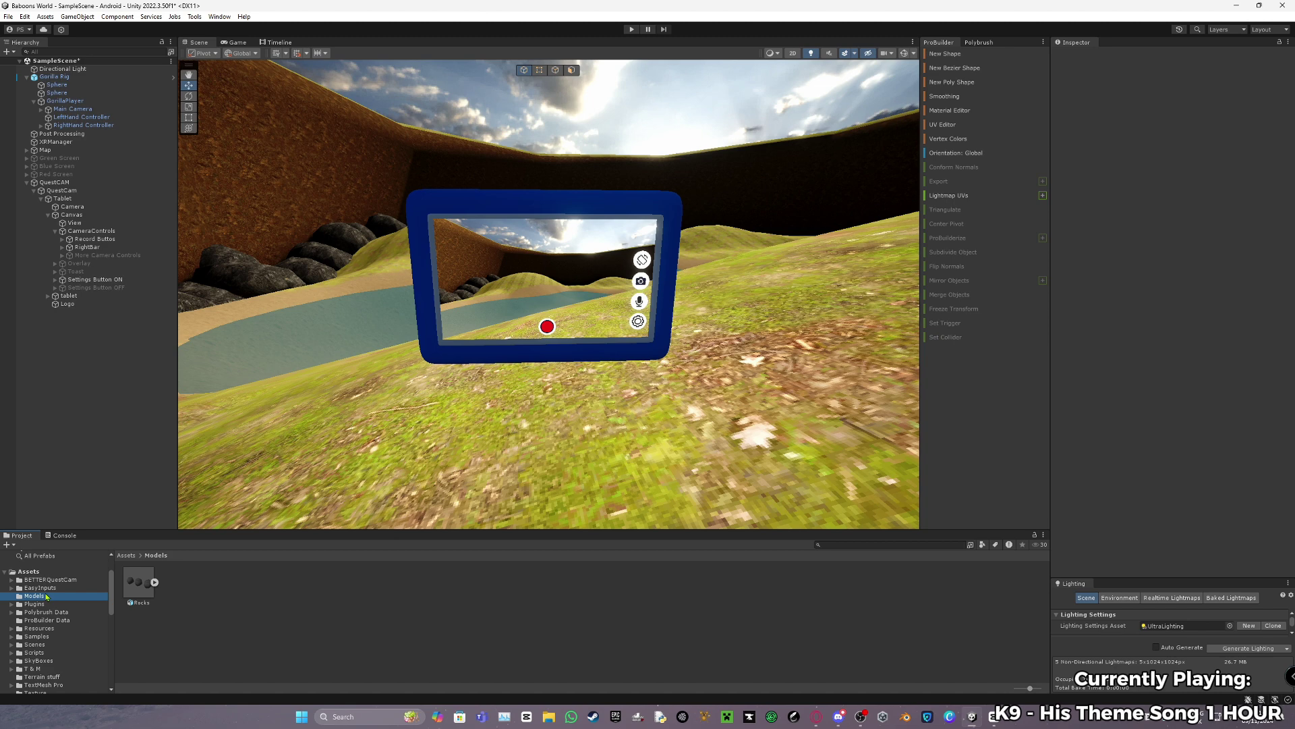
left_click(46, 589)
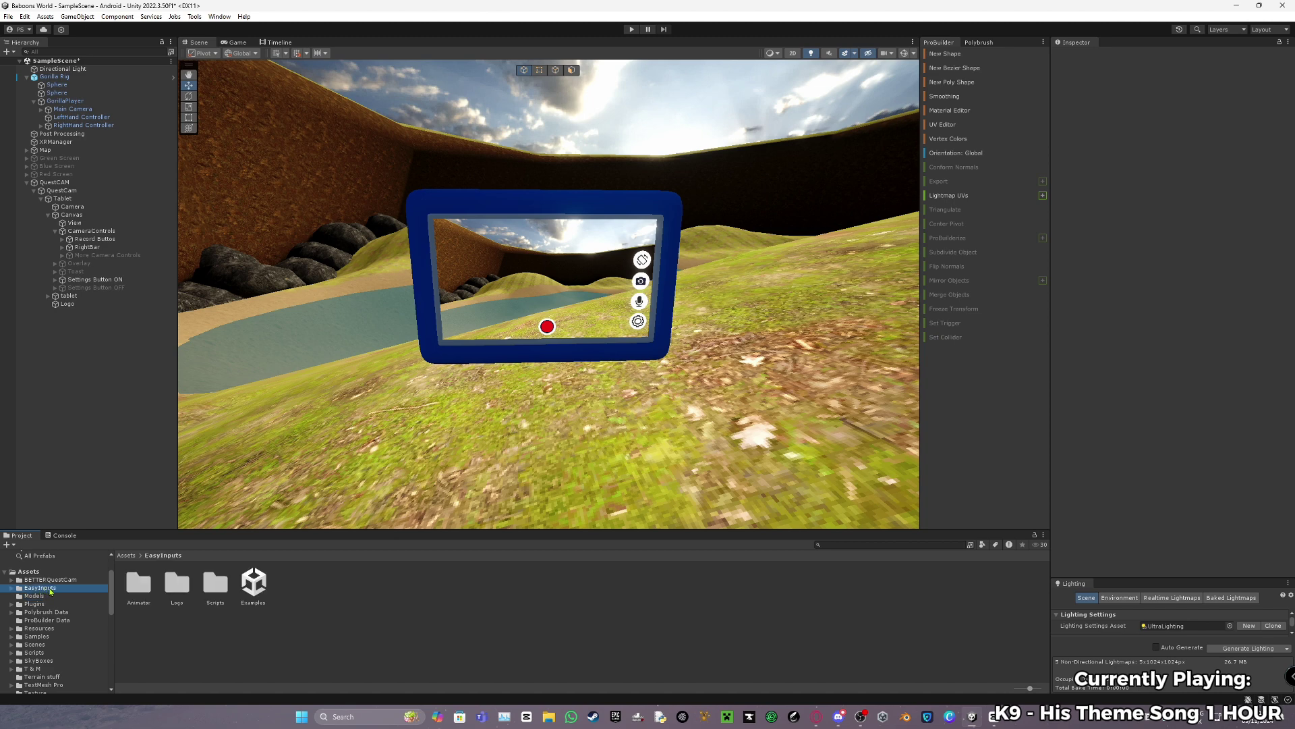
Switch to Discord, look at the Easy Inputs entry in the quick-script-finding channel, and return to Unity.
mouse_move(829, 721)
left_click(838, 720)
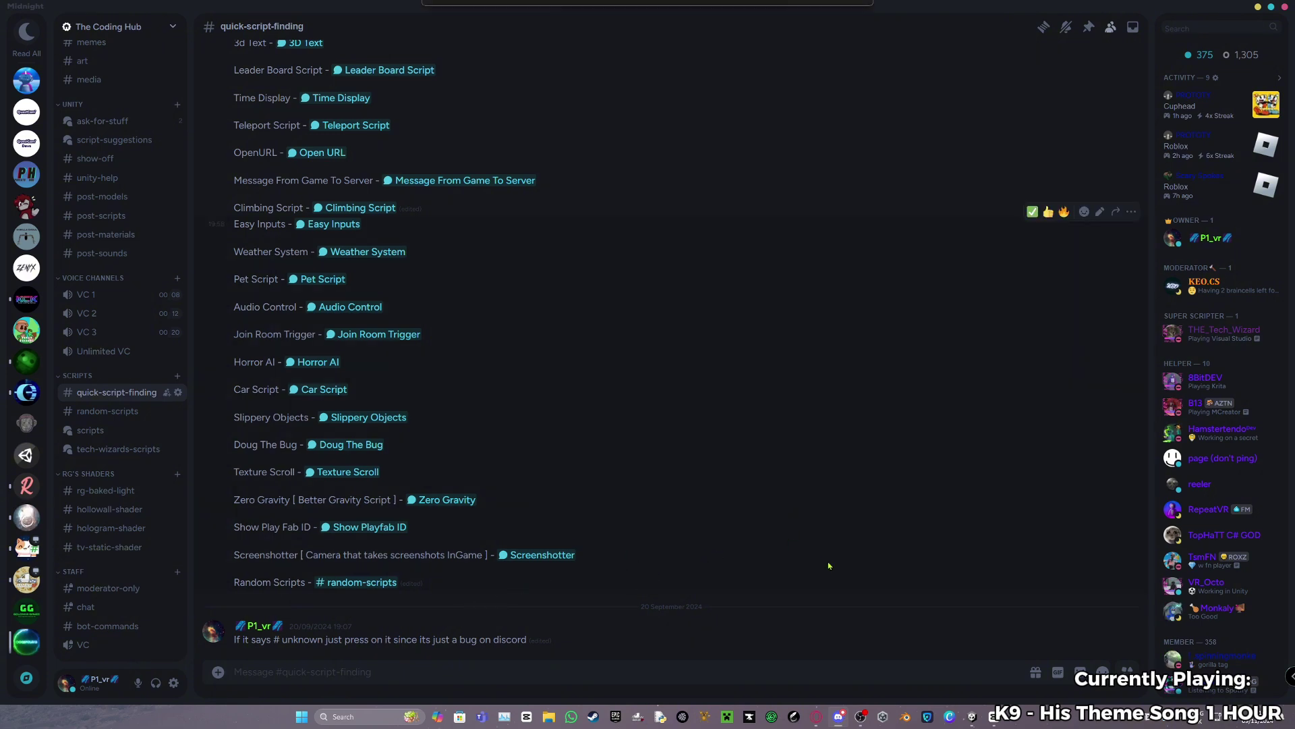
left_click(1258, 7)
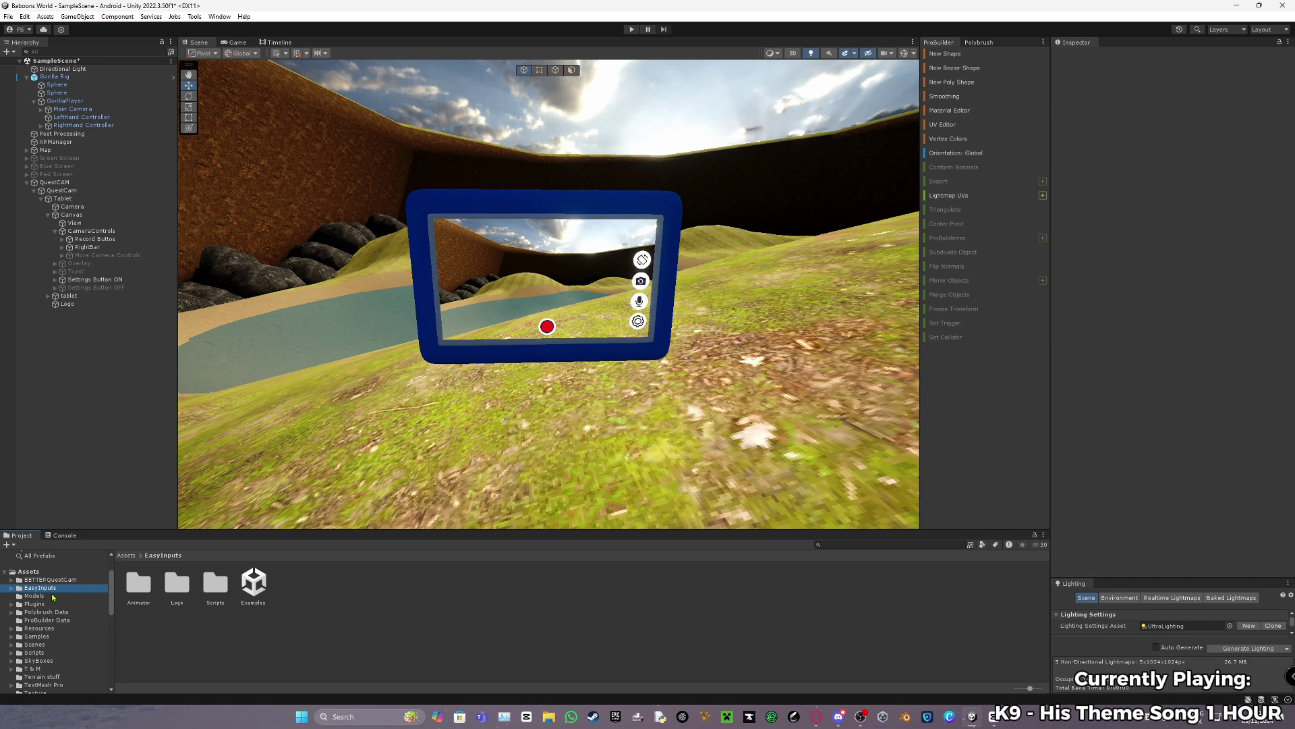